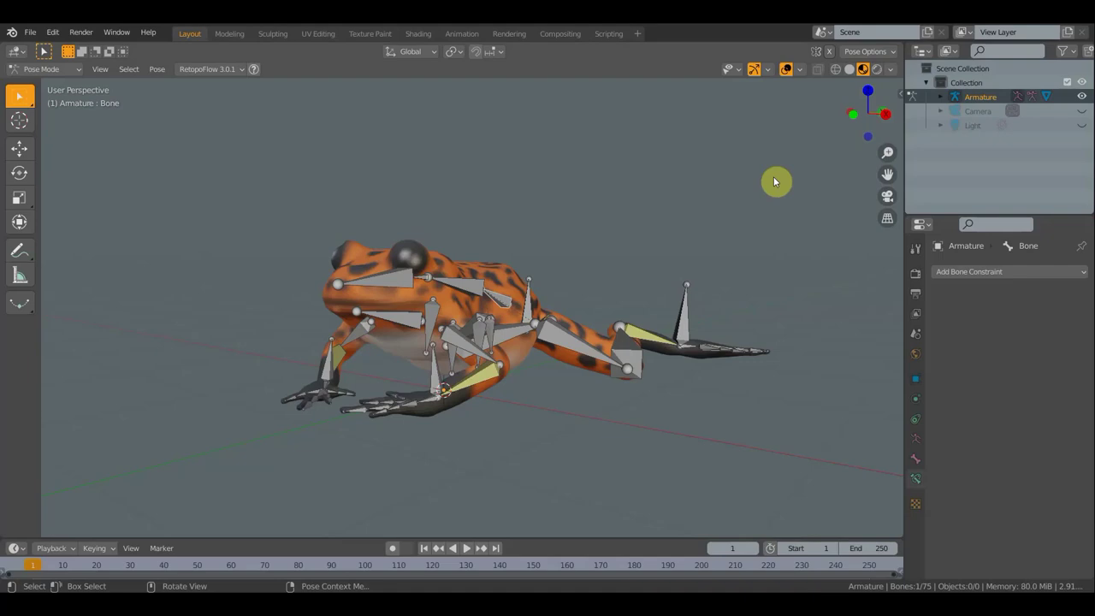
Rotate the foot bone down, then move and rotate the leg bone under the frog's body
mouse_move(767, 198)
middle_mouse_down()
mouse_move(768, 213)
mouse_move(644, 226)
middle_mouse_up()
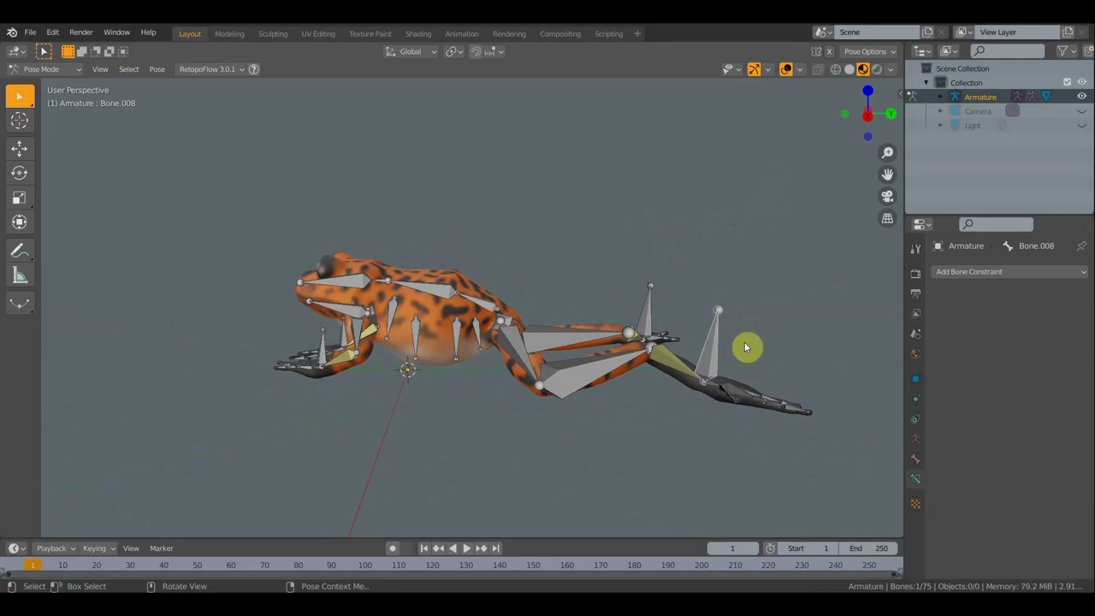
key("r")
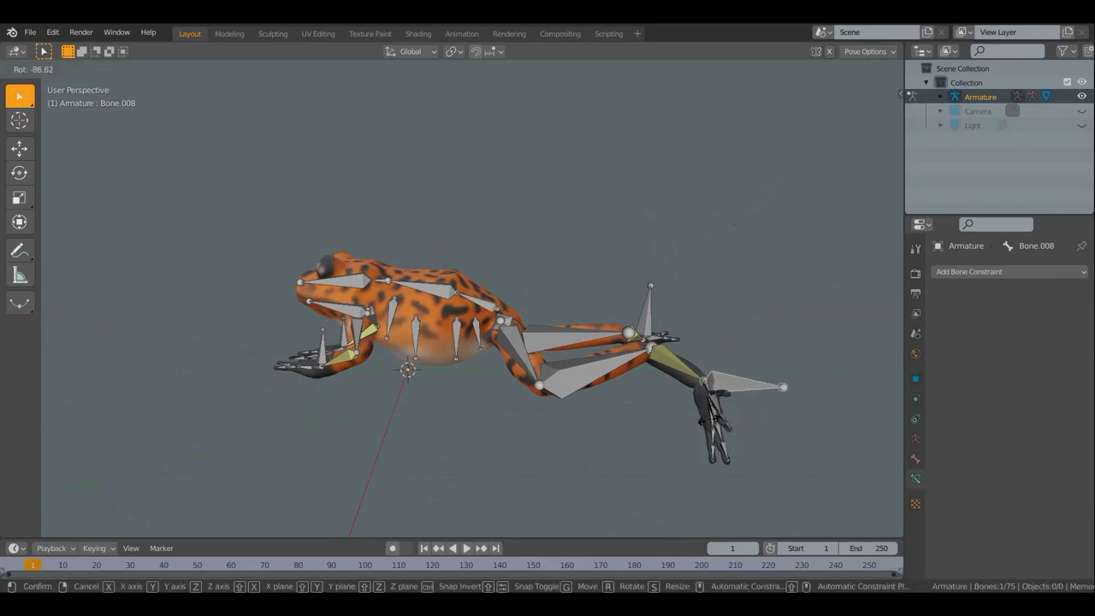
left_click(691, 428)
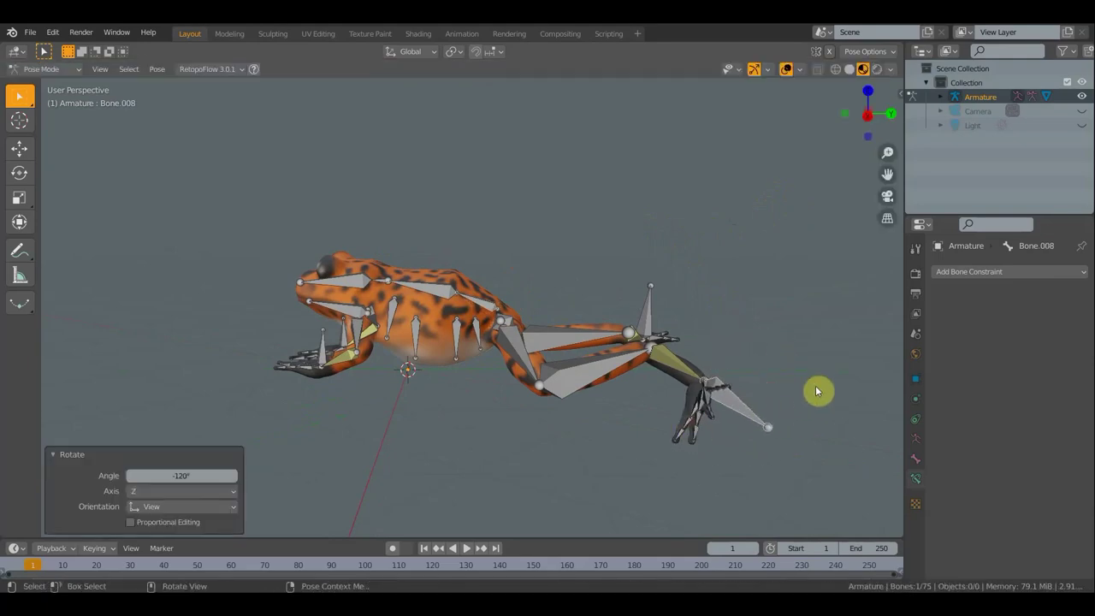
key("g")
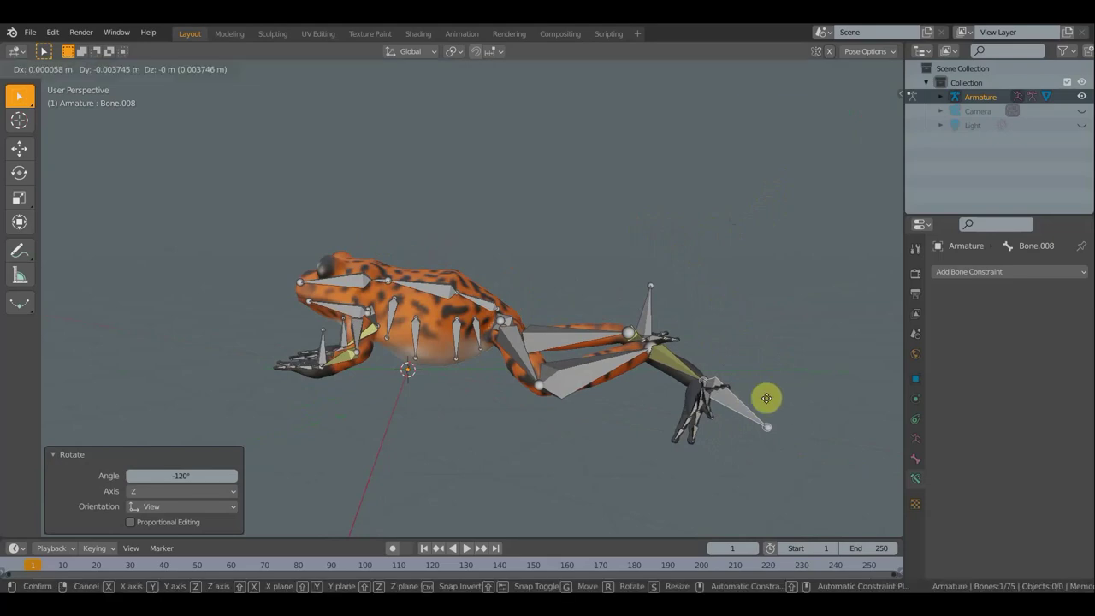
left_click(550, 390)
key("r")
left_click(516, 451)
left_click(540, 395)
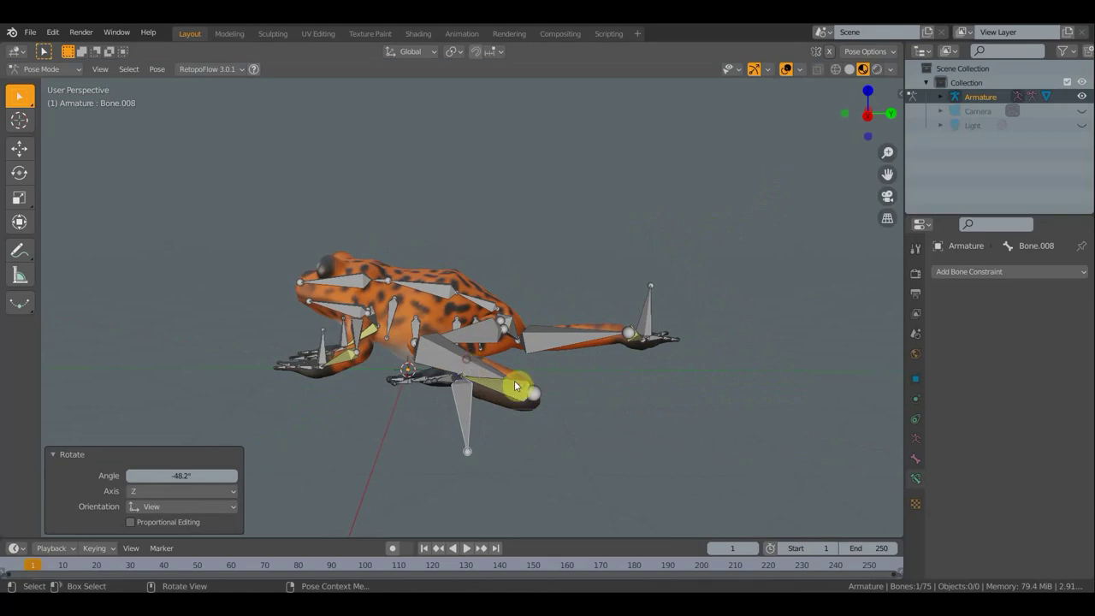
Rotate Bone.005, then turn the leg bone to 37.7° from a top-down angle
left_click(546, 380)
key("r")
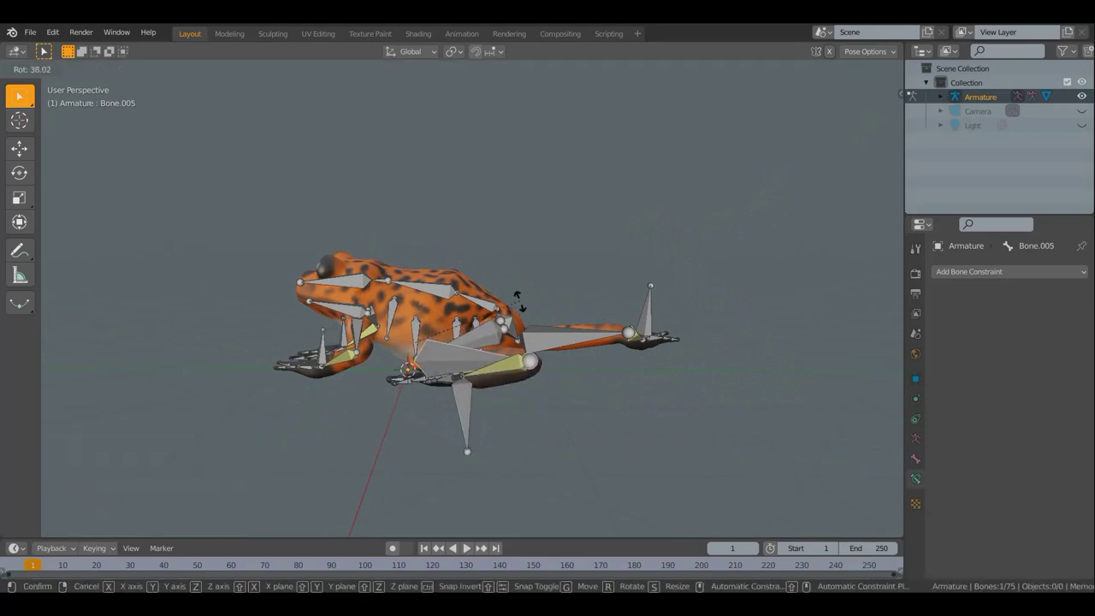
left_click(587, 348)
mouse_move(586, 348)
middle_mouse_down()
mouse_move(717, 374)
mouse_move(689, 415)
mouse_move(703, 492)
middle_mouse_up()
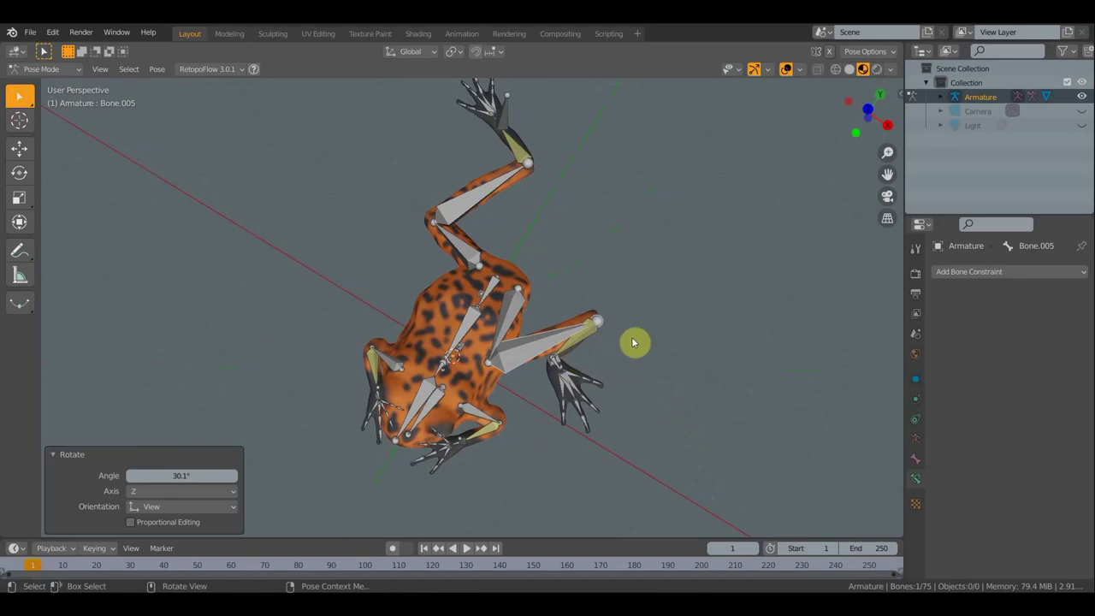
key("r")
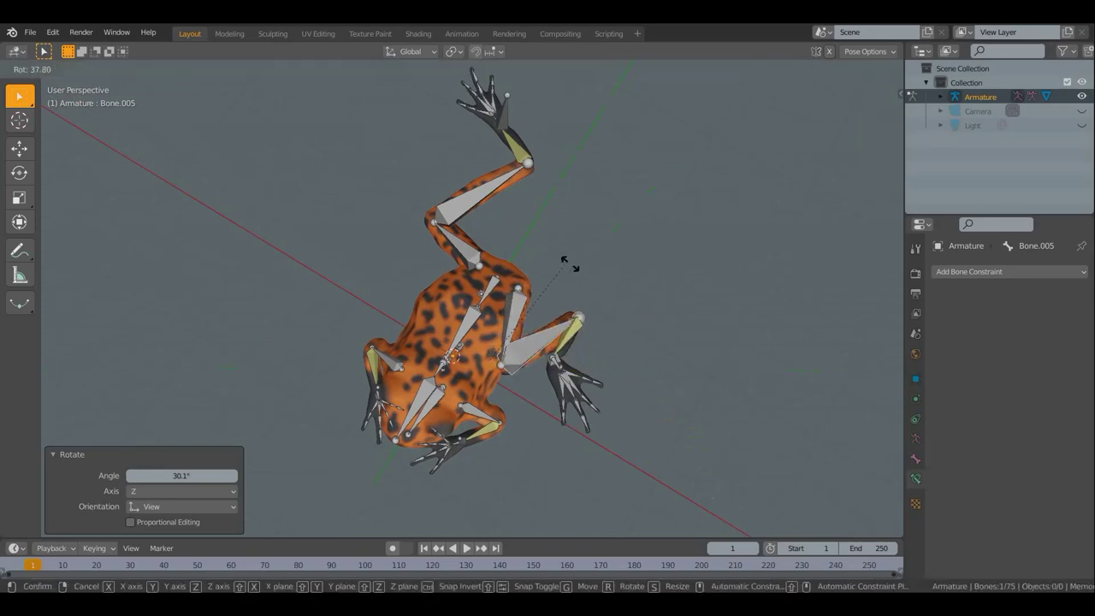
left_click(571, 268)
mouse_move(670, 314)
middle_mouse_down()
mouse_move(571, 195)
mouse_move(591, 189)
mouse_move(581, 205)
middle_mouse_up()
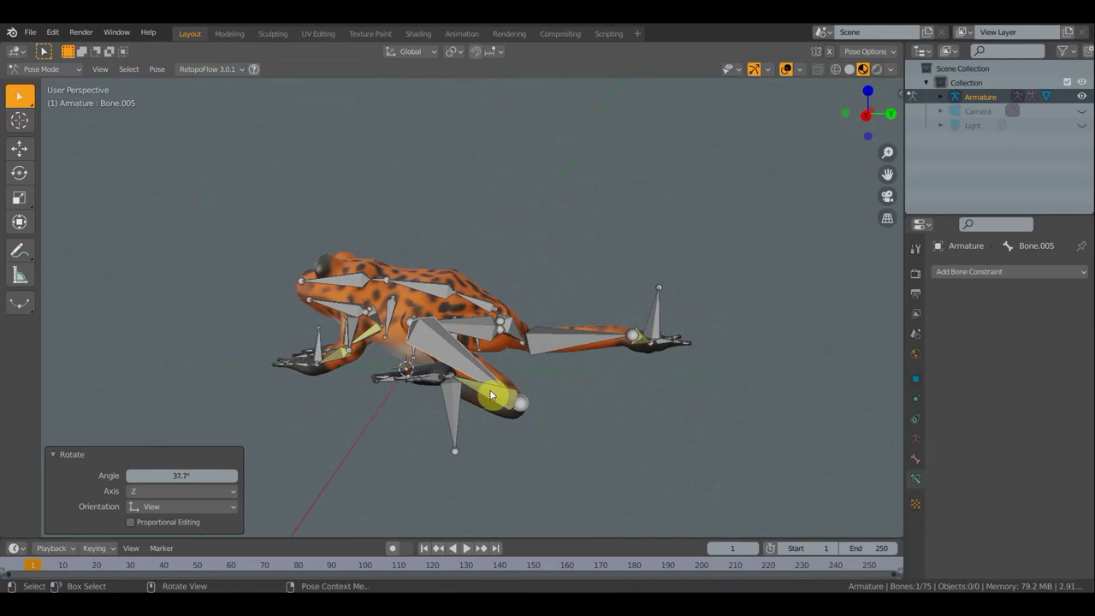
Add an IK constraint to Bone.006 targeting Bone.008 and test it with a -19.8° leg rotation
left_click(511, 410)
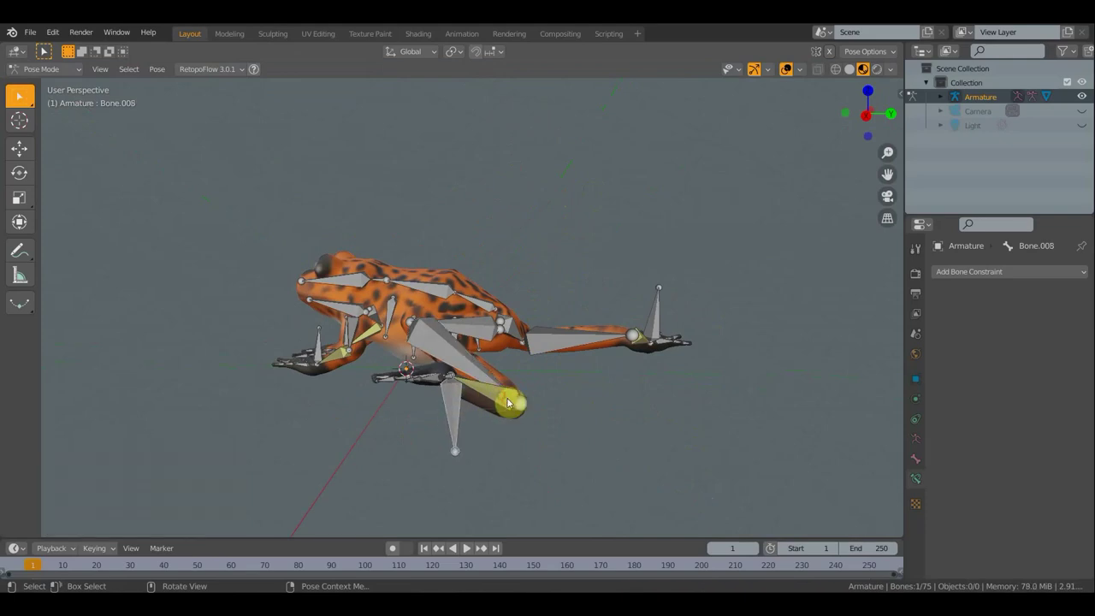
key("shift+i")
left_click(557, 422)
key("r")
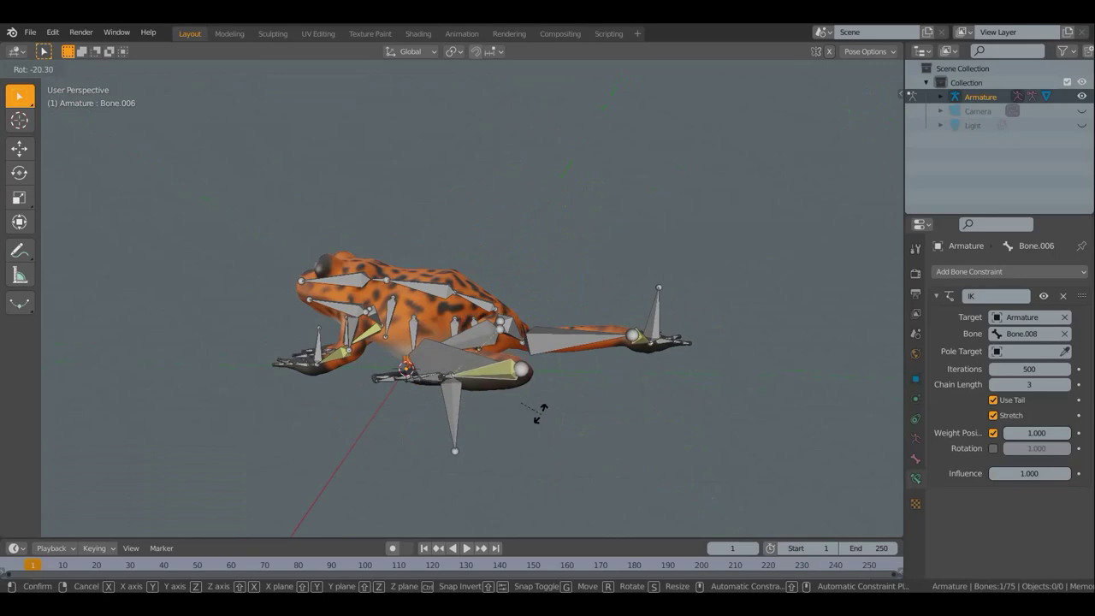
left_click(537, 413)
Select Bone.008 and switch to the top orthographic view
mouse_move(559, 416)
middle_mouse_down()
mouse_move(606, 448)
mouse_move(707, 436)
mouse_move(723, 497)
mouse_move(581, 382)
middle_mouse_up()
mouse_move(590, 323)
middle_mouse_down()
mouse_move(521, 245)
mouse_move(504, 274)
middle_mouse_up()
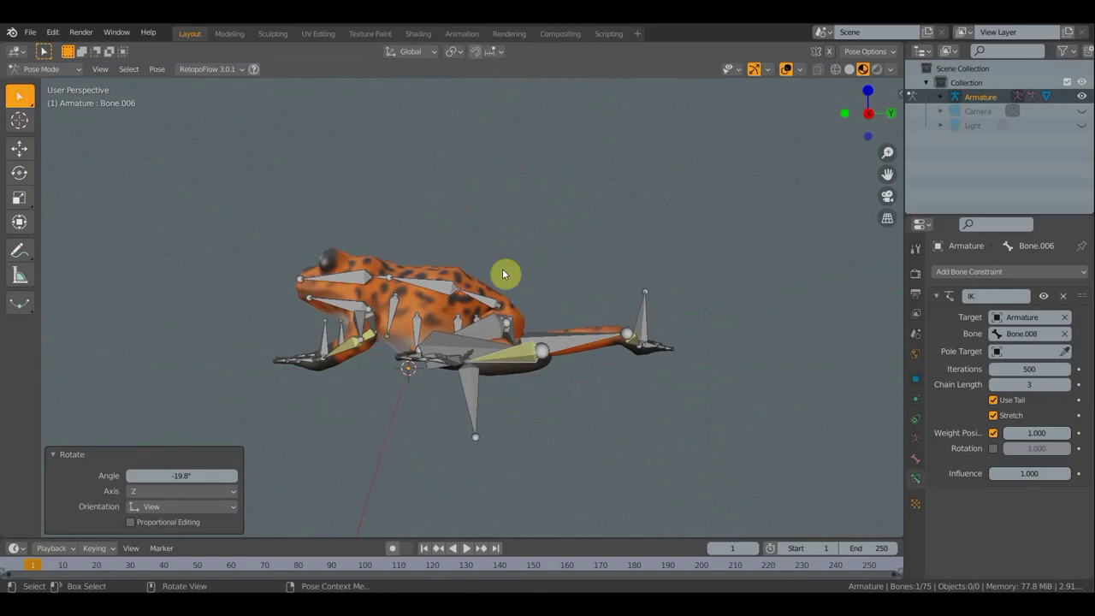
left_click(533, 376)
key("KP_7")
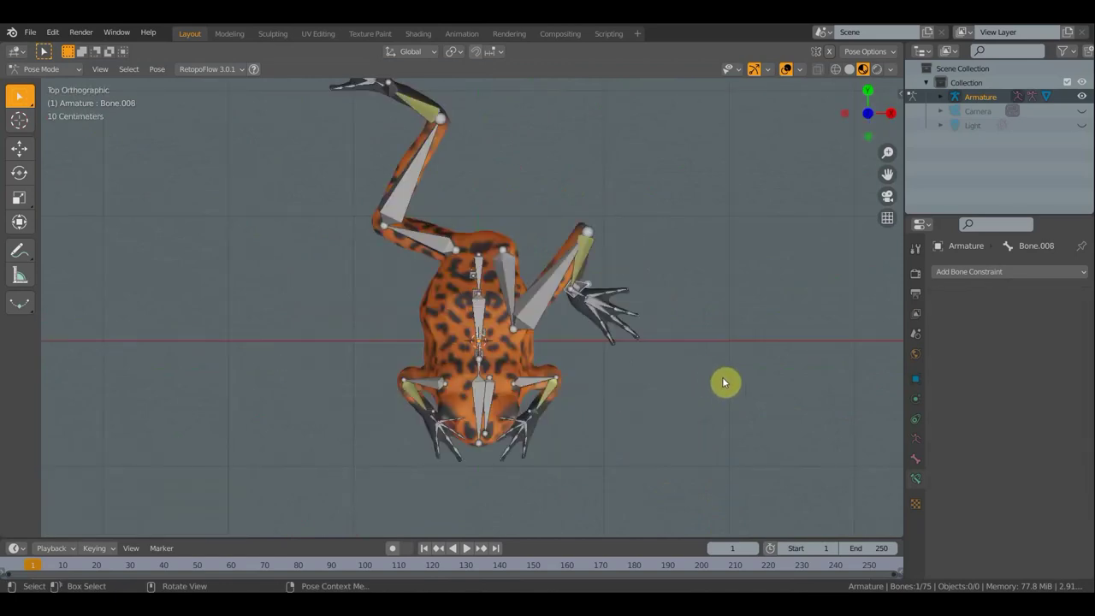
Rotate Bone.008 by -55.4° and the forearm bone Bone.005 by 4.07°
key("r")
left_click(581, 451)
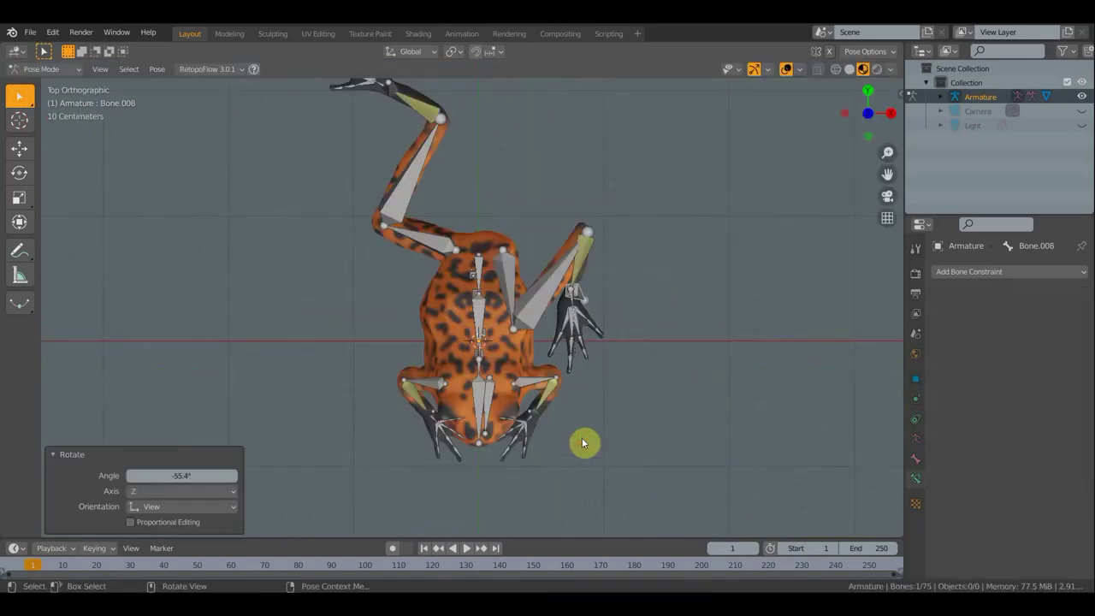
left_click(549, 272)
key("r")
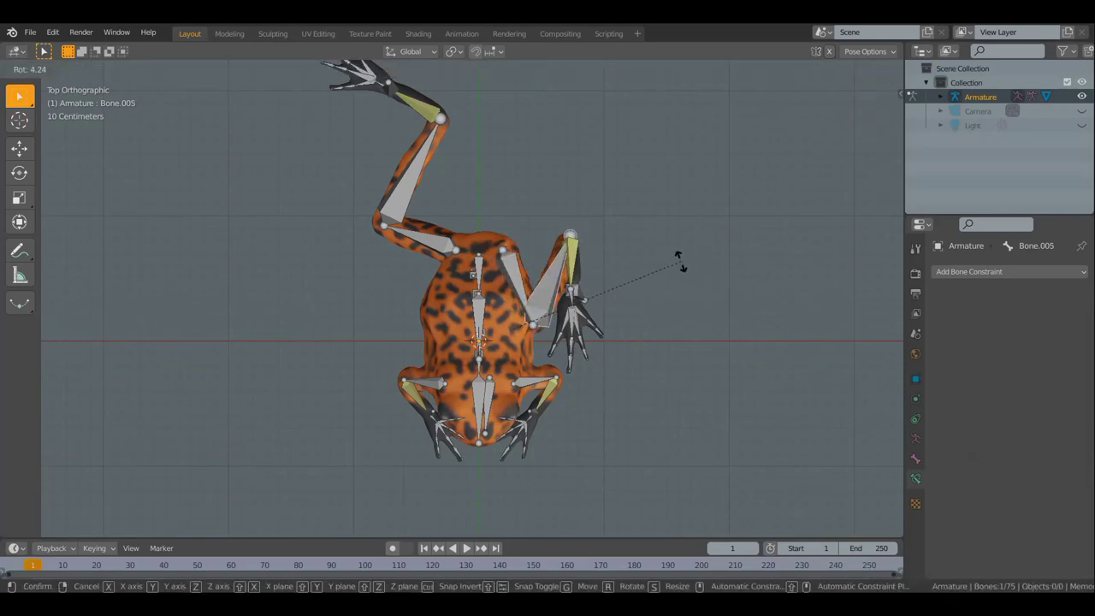
left_click(679, 262)
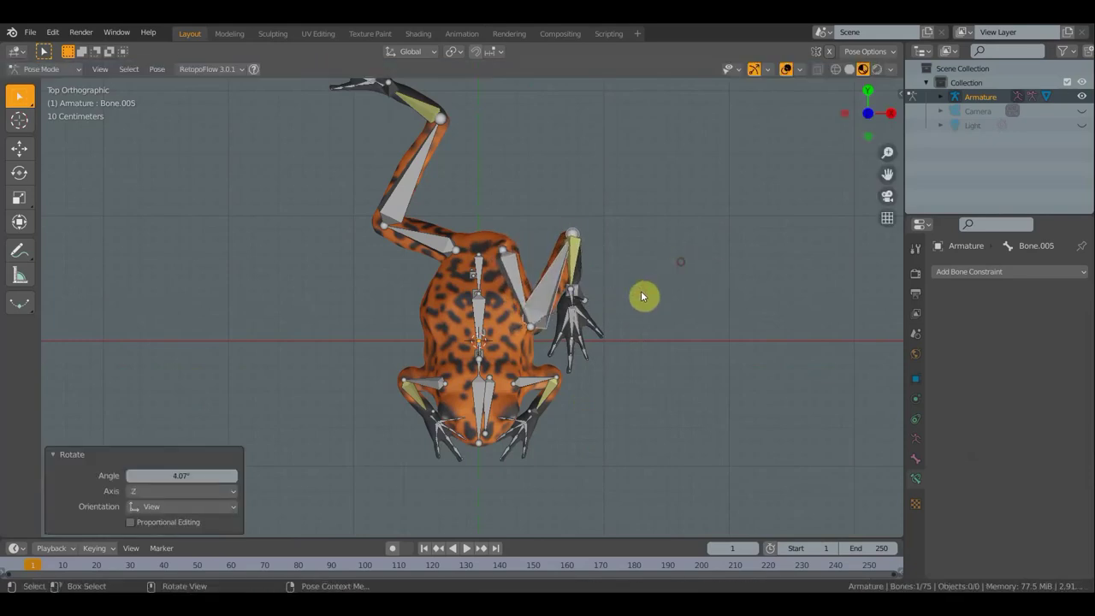
Move the hand bone Bone.008, then shift the leg bone in perspective view
left_click(594, 301)
key("g")
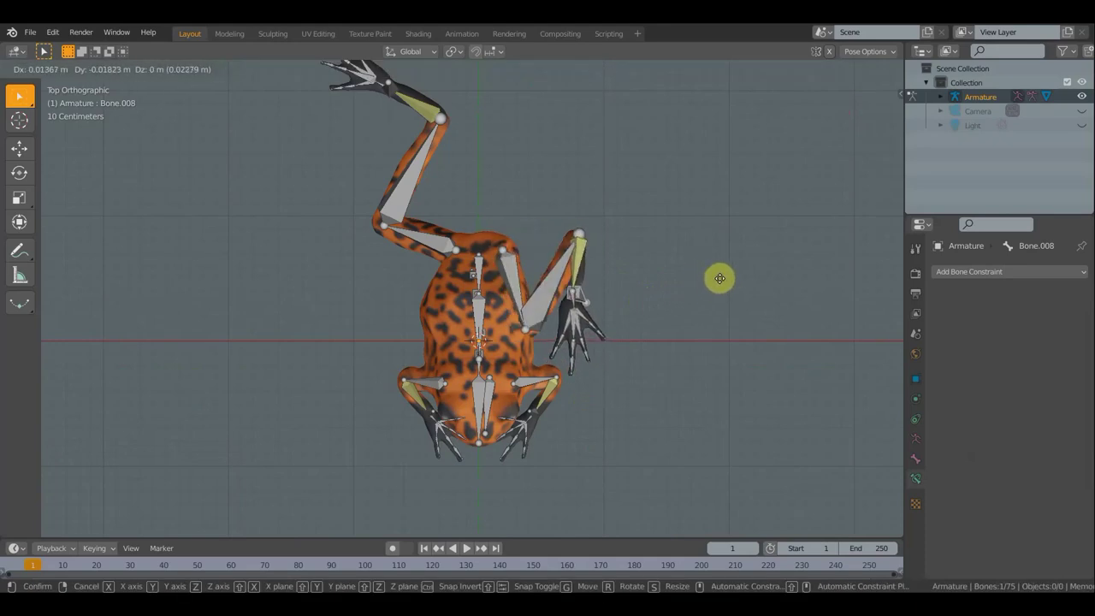
left_click(719, 280)
mouse_move(723, 282)
middle_mouse_down()
mouse_move(377, 220)
mouse_move(404, 272)
middle_mouse_up()
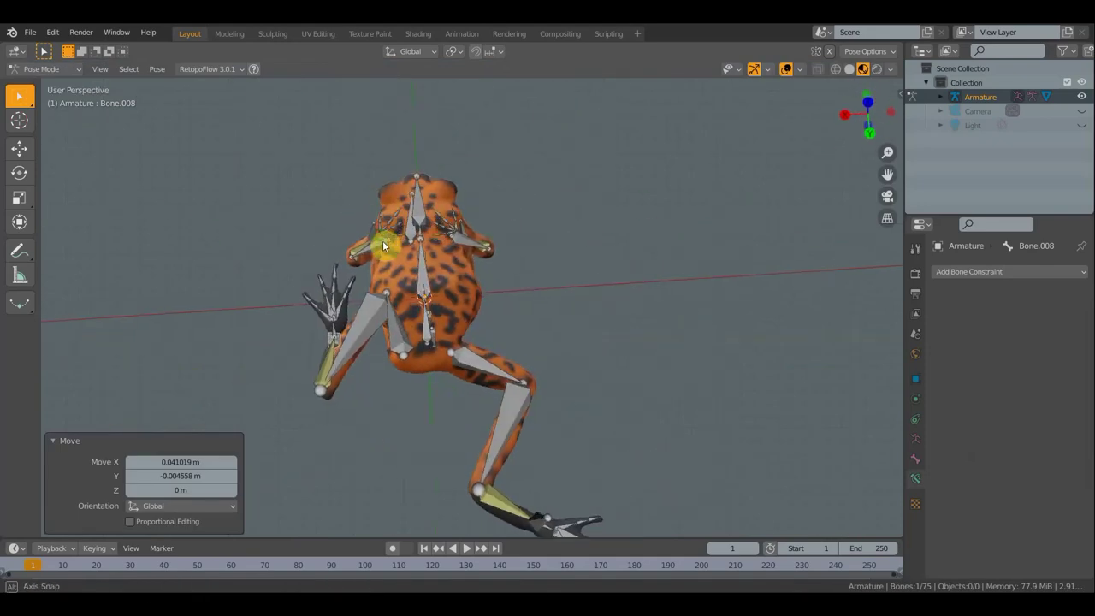
key("g")
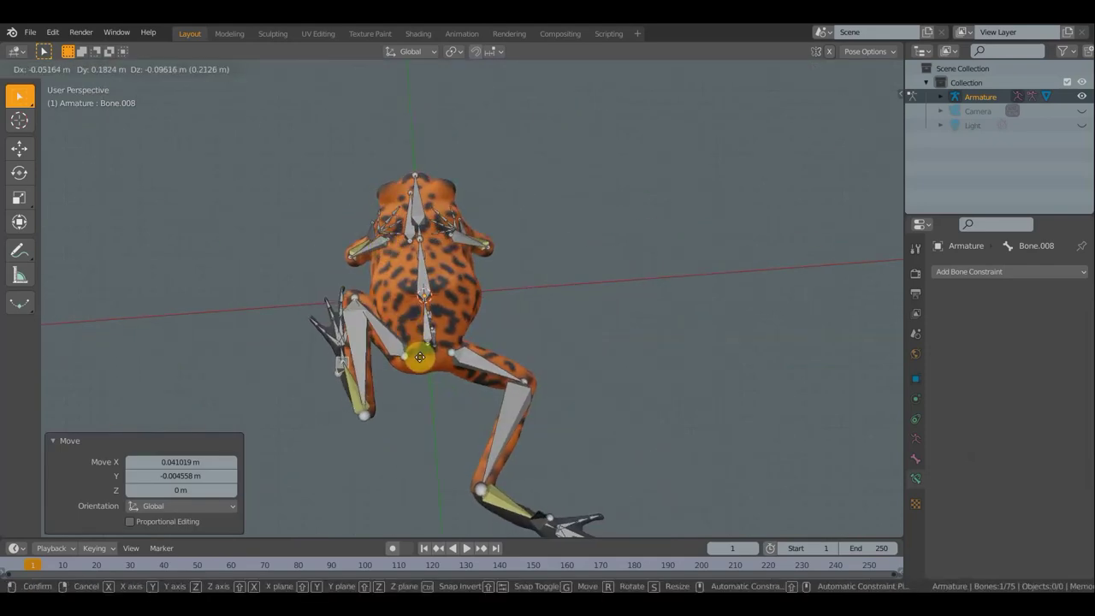
left_click(437, 374)
Move the leg bone again from the side and pull Bone.046 toward the body
mouse_move(442, 372)
middle_mouse_down()
mouse_move(579, 313)
mouse_move(636, 253)
mouse_move(630, 247)
middle_mouse_up()
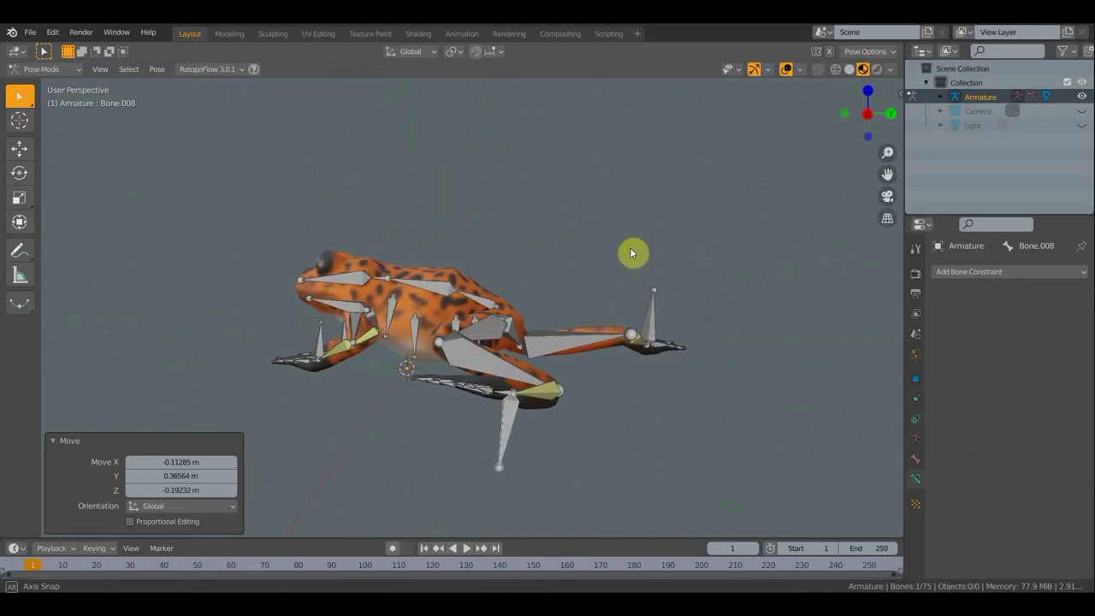
key("g")
left_click(622, 371)
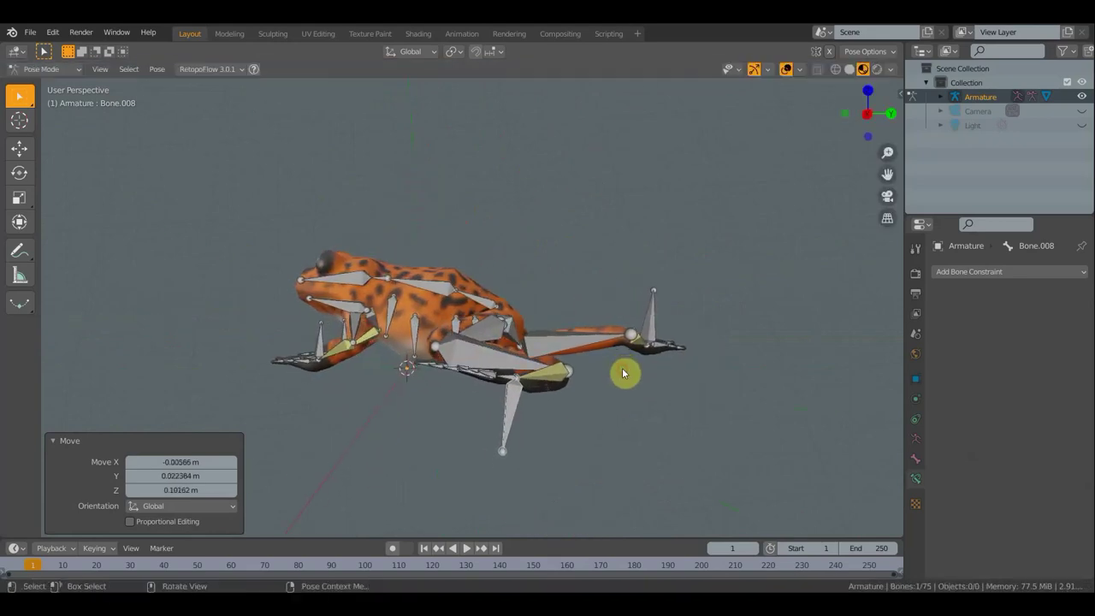
mouse_move(606, 374)
middle_mouse_down()
mouse_move(550, 398)
mouse_move(470, 399)
mouse_move(573, 366)
mouse_move(416, 384)
mouse_move(252, 377)
mouse_move(215, 336)
middle_mouse_up()
mouse_move(220, 356)
left_mouse_down()
mouse_move(349, 384)
mouse_move(384, 350)
left_mouse_up()
Rotate the hind-leg bone to 168°, then by 42.3° from above
key("r")
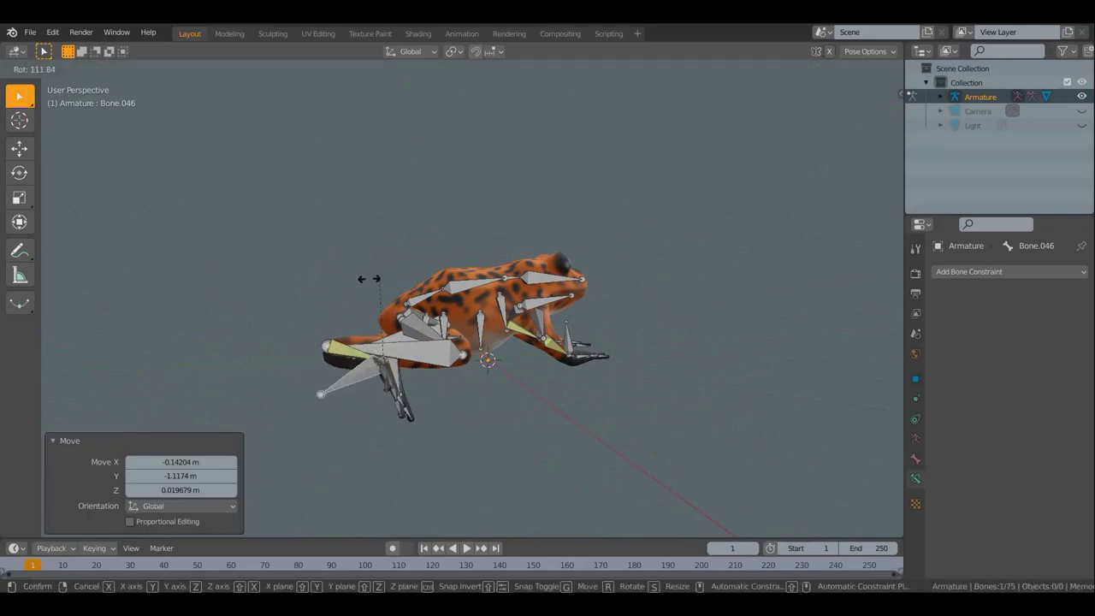
left_click(275, 300)
mouse_move(486, 337)
middle_mouse_down()
mouse_move(425, 420)
mouse_move(428, 488)
mouse_move(470, 426)
middle_mouse_up()
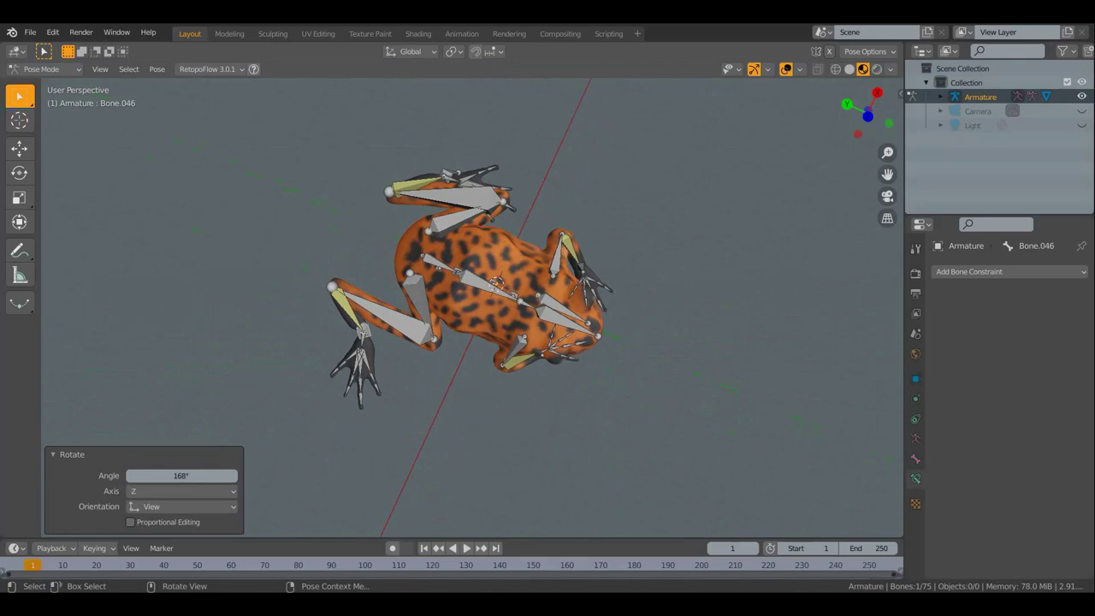
key("r")
left_click(504, 359)
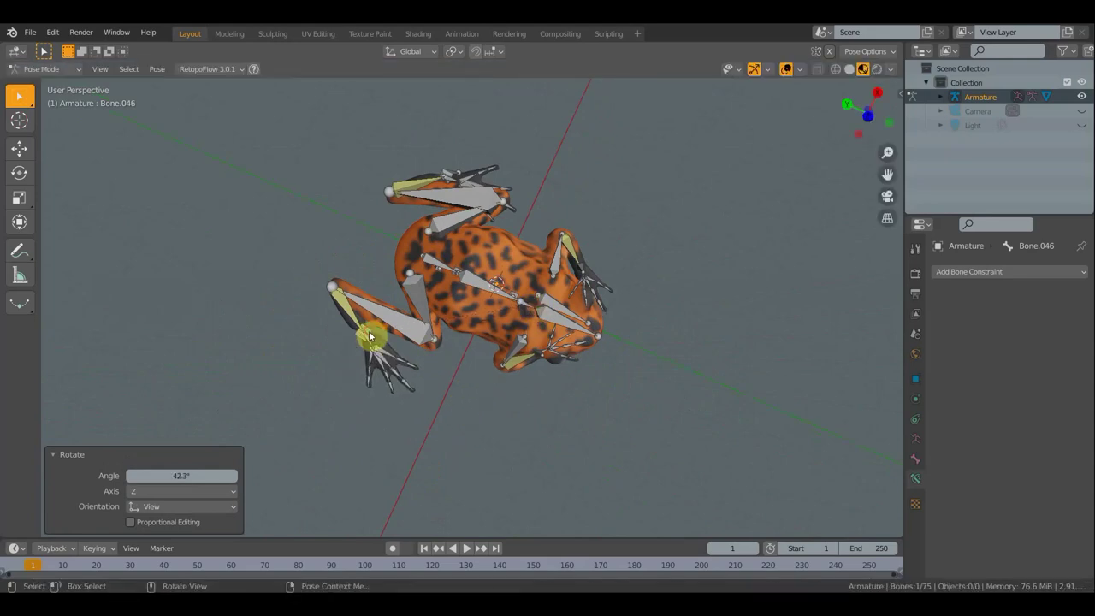
Move the Bone.045 leg bone and rotate Bone.043 by about 14°
left_click(376, 339)
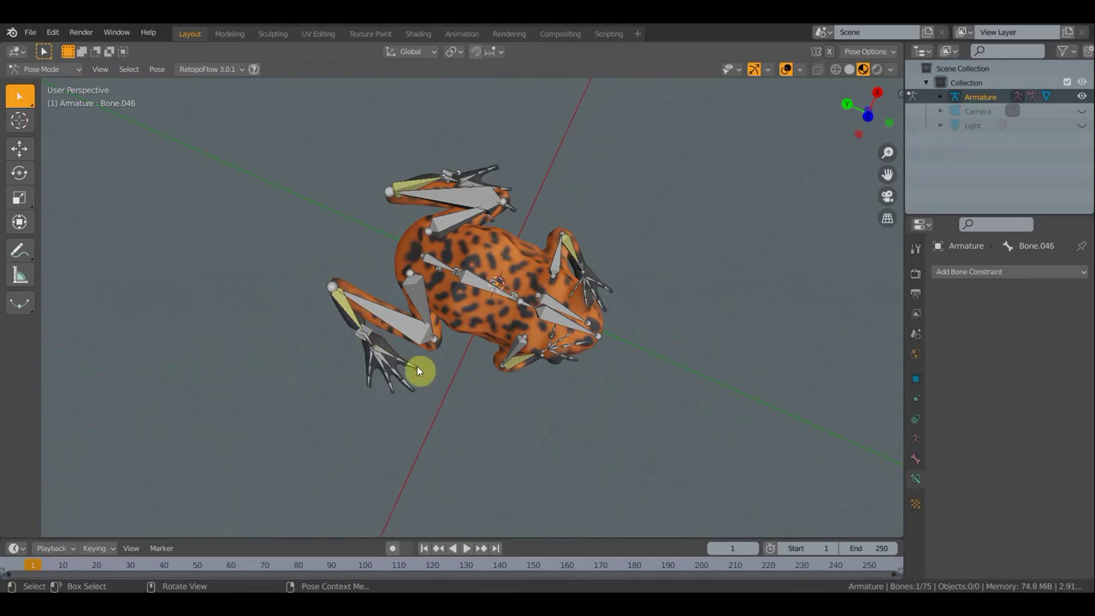
key("g")
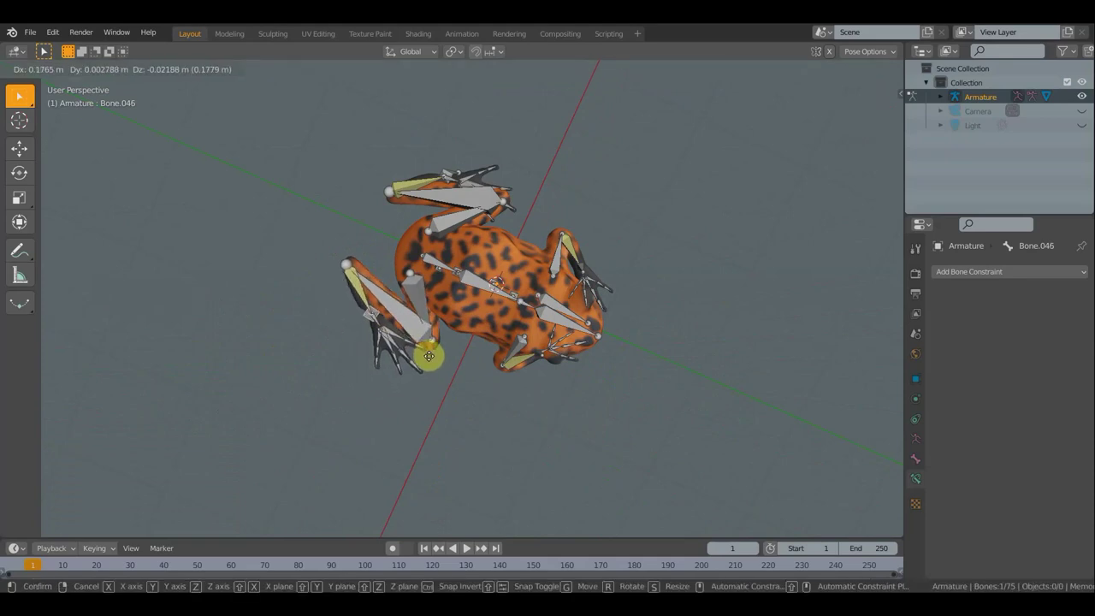
left_click(429, 358)
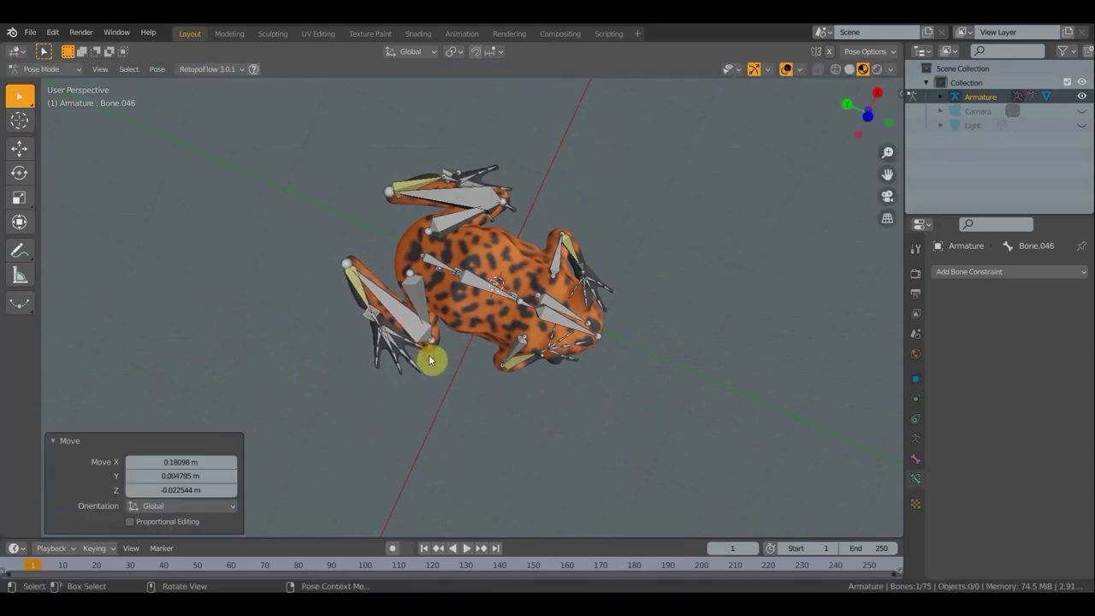
left_click(490, 353)
mouse_move(490, 352)
middle_mouse_down()
mouse_move(593, 251)
mouse_move(556, 188)
mouse_move(384, 200)
mouse_move(649, 210)
mouse_move(641, 179)
mouse_move(620, 186)
mouse_move(604, 345)
middle_mouse_up()
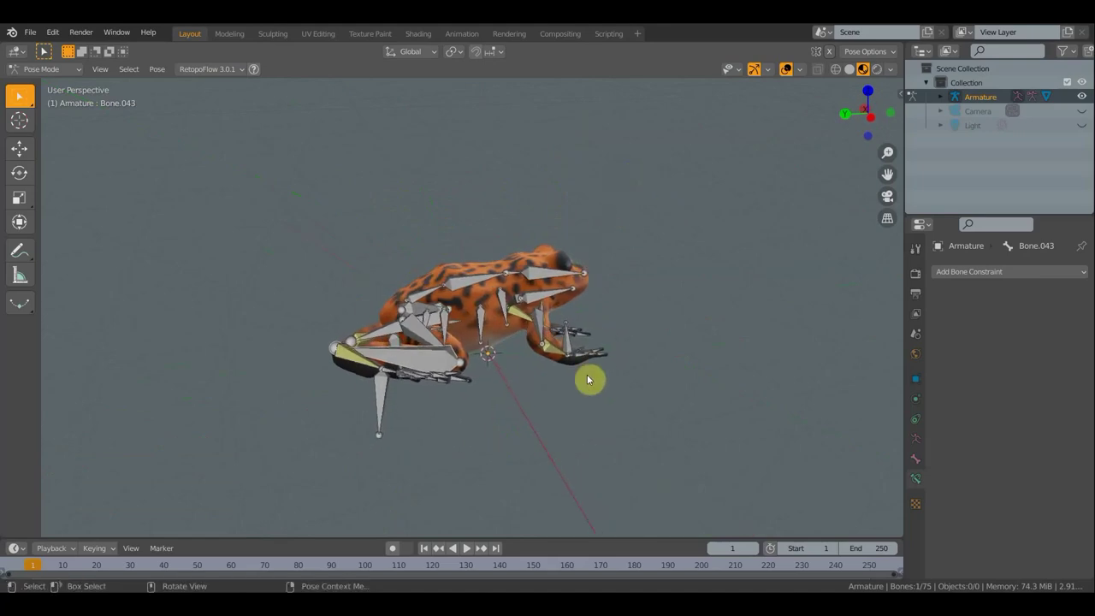
key("r")
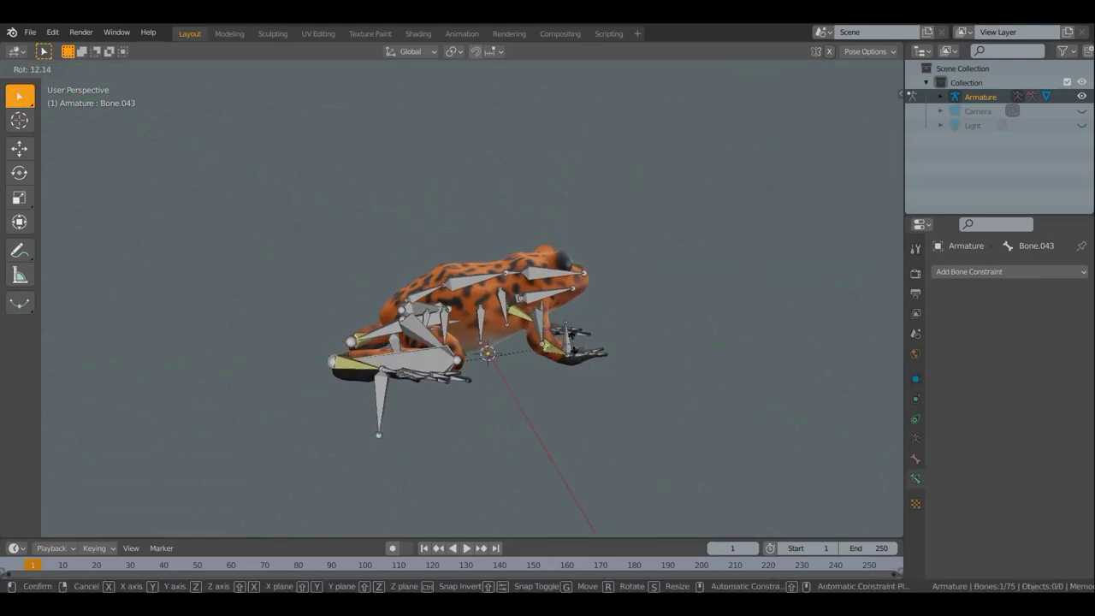
left_click(568, 342)
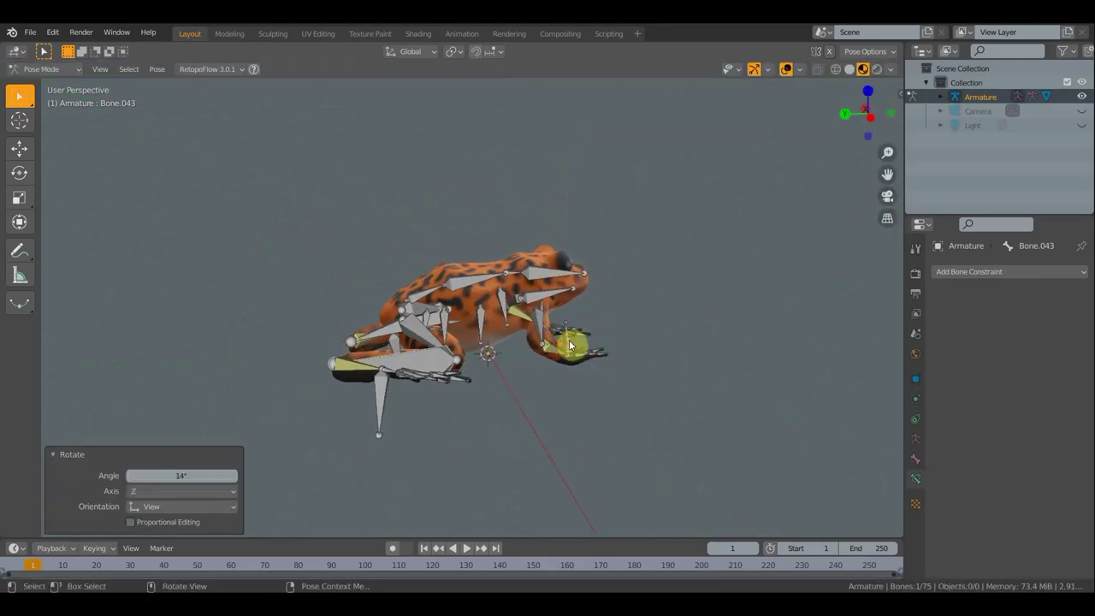
Reposition the hind foot bone Bone.046 twice, checking it from behind
left_click(381, 400)
key("g")
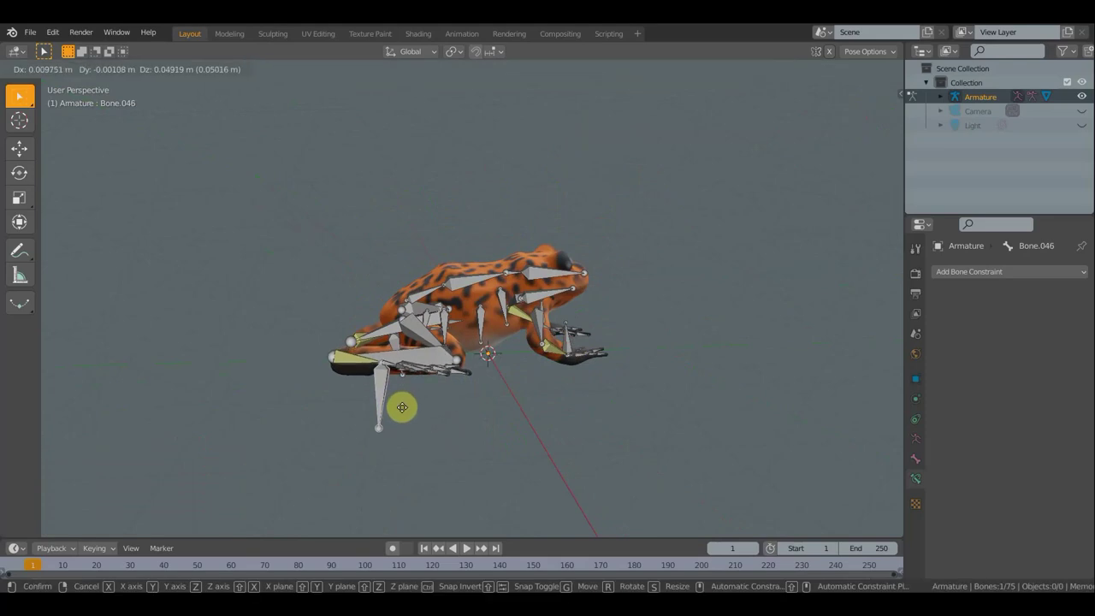
left_click(402, 407)
mouse_move(570, 411)
middle_mouse_down()
mouse_move(614, 410)
mouse_move(618, 452)
mouse_move(606, 469)
middle_mouse_up()
key("g")
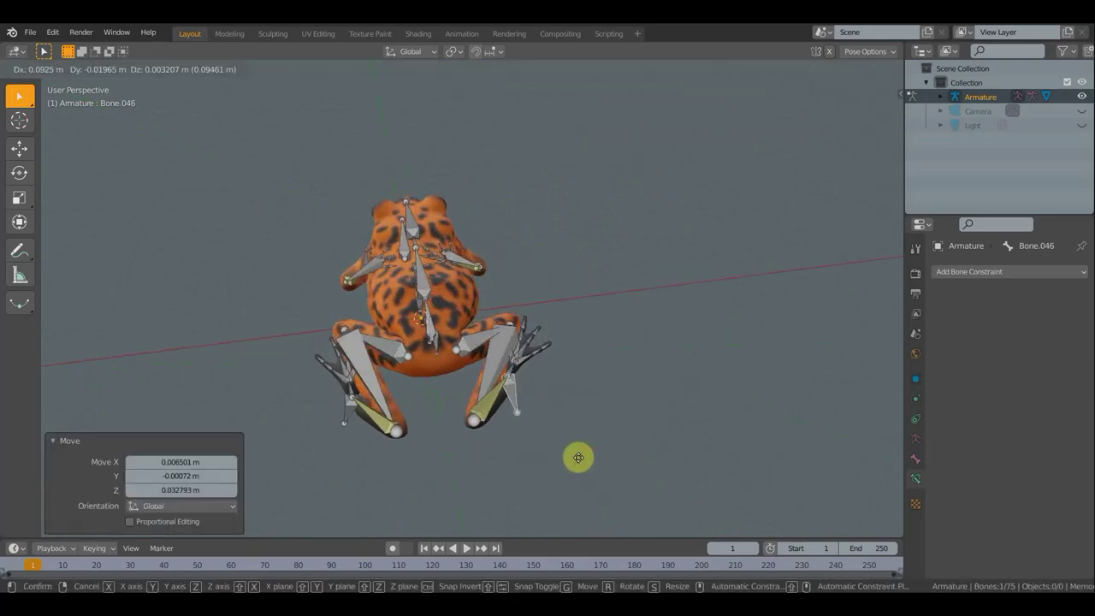
left_click(585, 459)
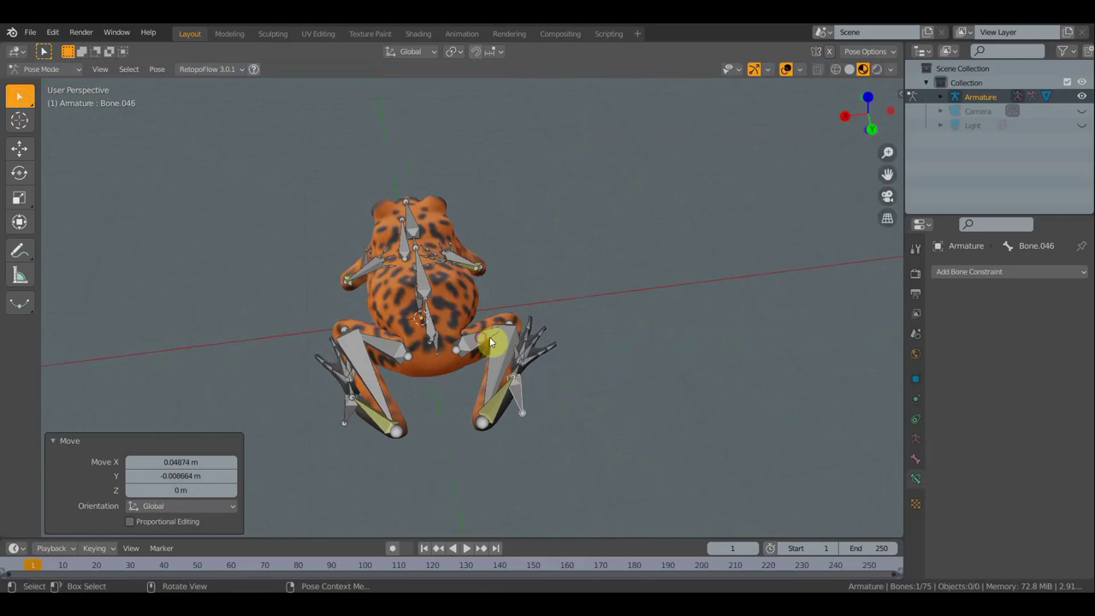
Rotate Bone.042 about 22° and switch to the front view
left_click(491, 342)
left_click(602, 333)
key("r")
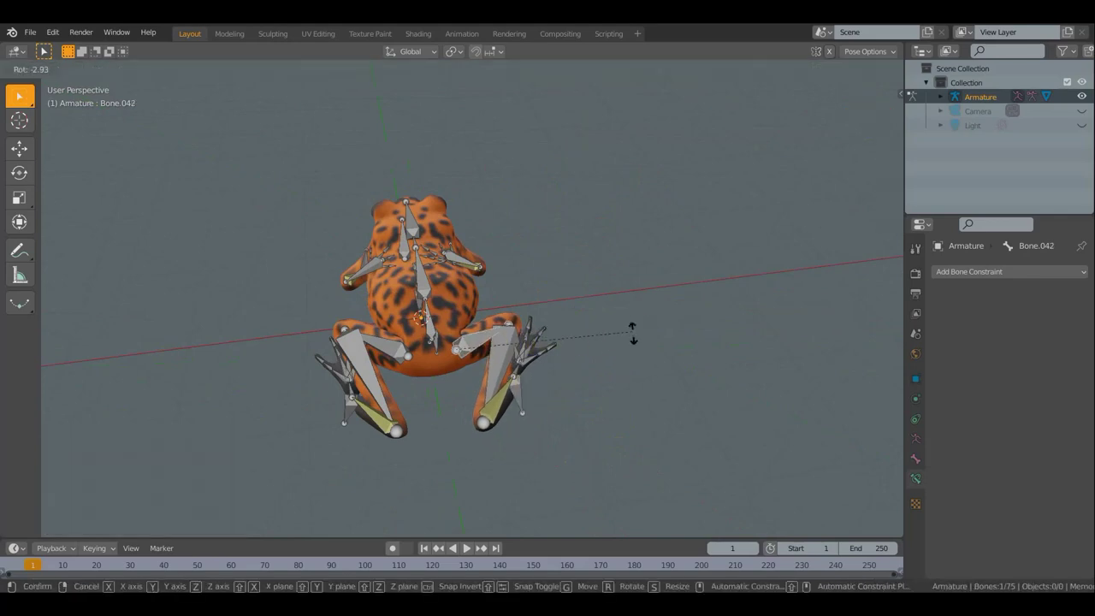
left_click(580, 276)
mouse_move(602, 332)
middle_mouse_down()
mouse_move(250, 275)
mouse_move(422, 228)
mouse_move(650, 247)
mouse_move(315, 259)
middle_mouse_up()
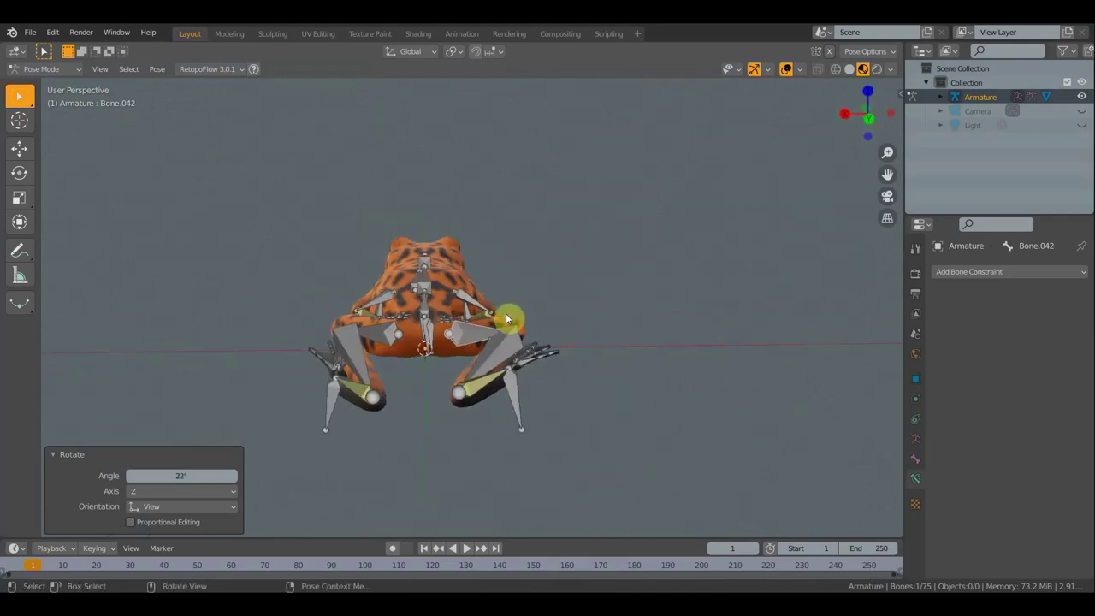
key("KP_1")
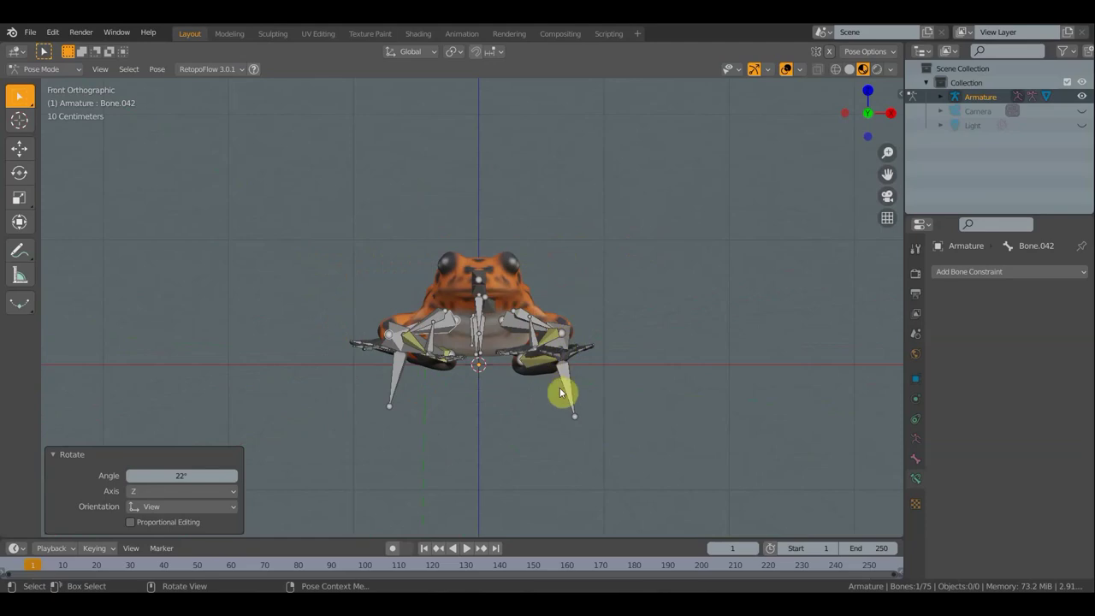
Move foot bones Bone.008 and Bone.046, then rotate Bone.046 by 10.1°
left_click(568, 390)
key("g")
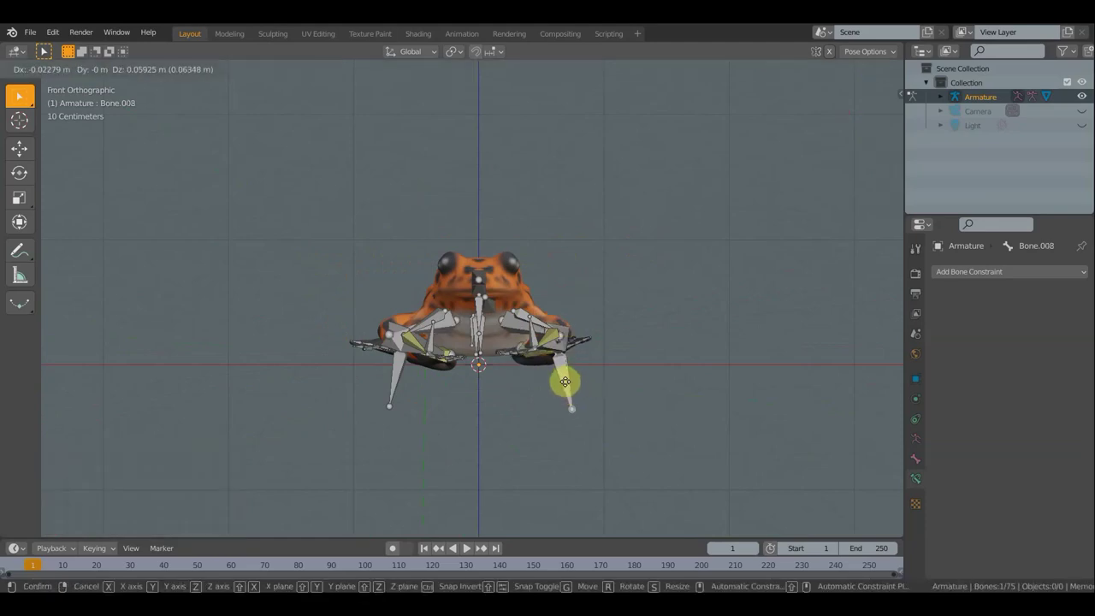
left_click(565, 381)
left_click(388, 387)
key("g")
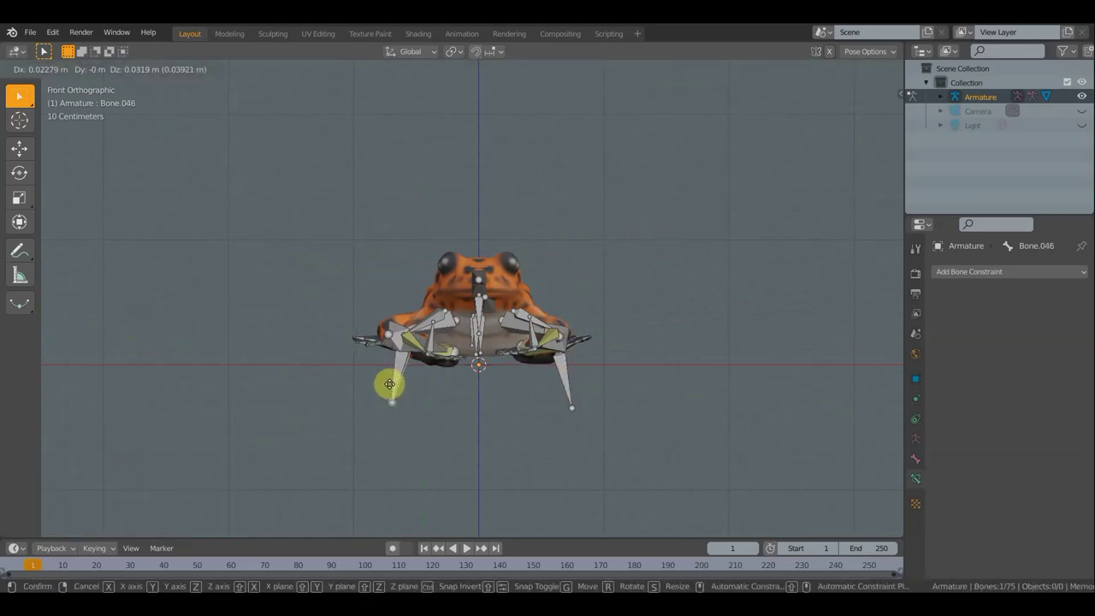
left_click(387, 387)
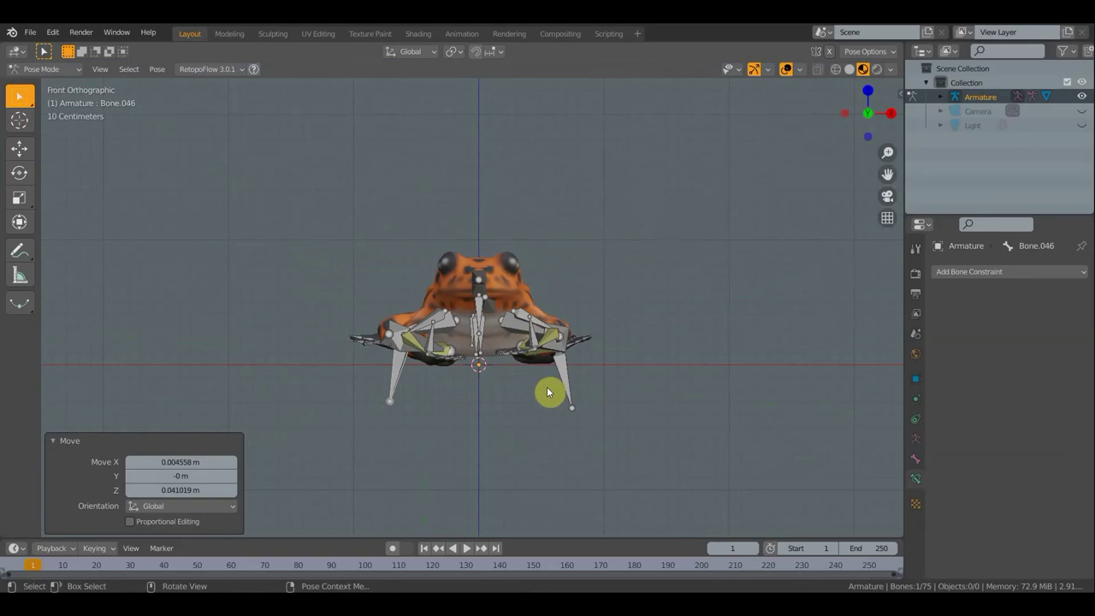
key("r")
left_click(507, 369)
Rotate Bone.006 by -18.5°, undo, and rotate Bone.008 by 19.7°
mouse_move(549, 363)
middle_mouse_down()
mouse_move(575, 379)
mouse_move(844, 372)
mouse_move(3, 370)
mouse_move(188, 365)
mouse_move(348, 392)
middle_mouse_up()
left_click(551, 364)
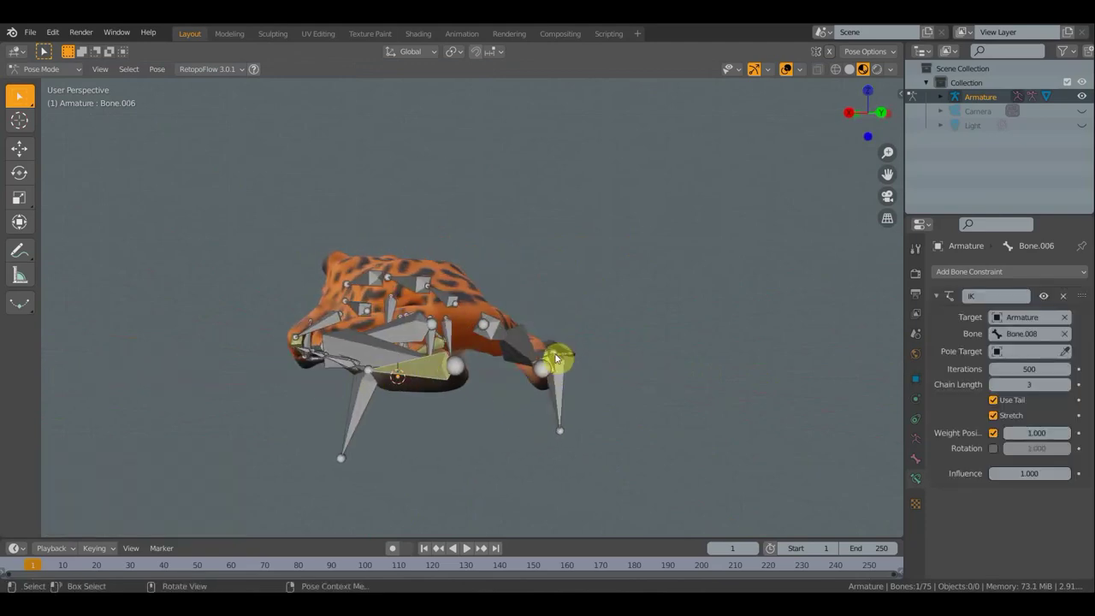
key("r")
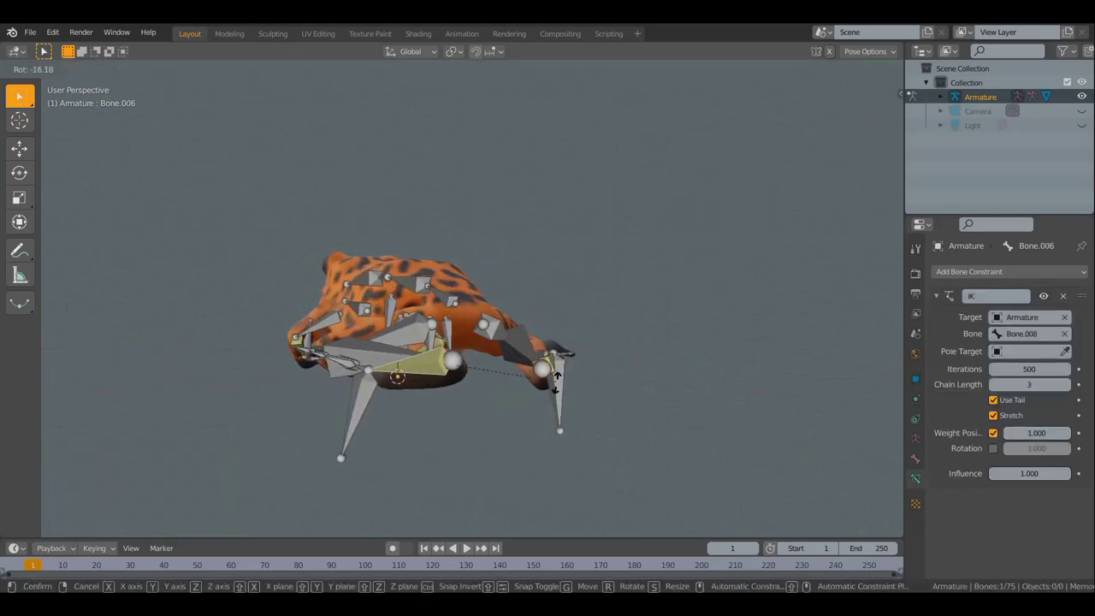
left_click(560, 391)
middle_click_drag(589, 434, 491, 443)
key("ctrl+z")
key("ctrl+z")
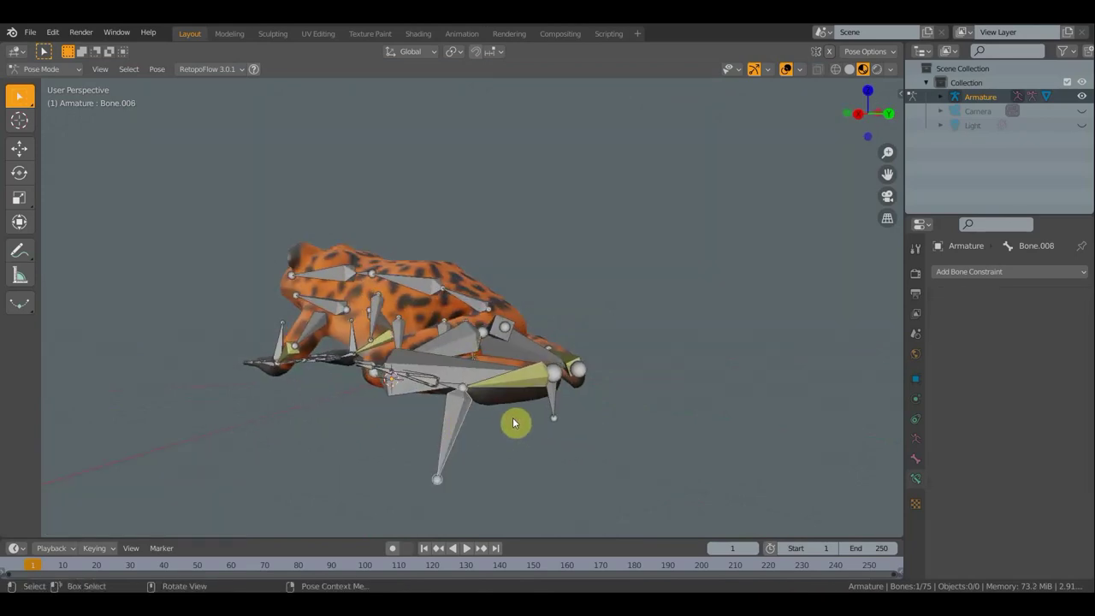
key("r")
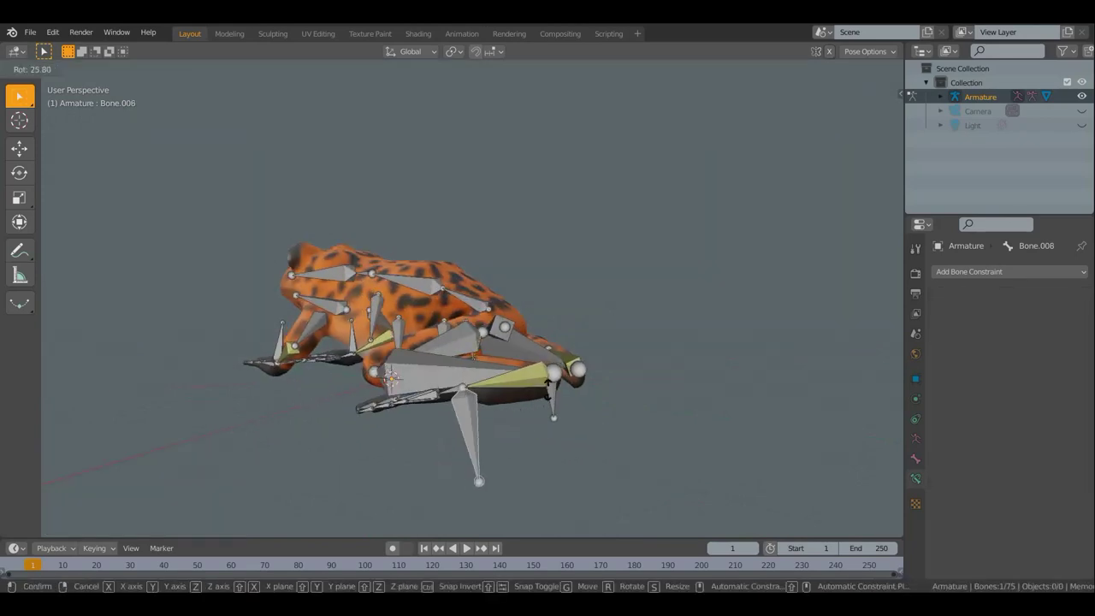
left_click(556, 390)
mouse_move(557, 390)
middle_mouse_down()
mouse_move(496, 425)
mouse_move(388, 434)
mouse_move(301, 406)
middle_mouse_up()
mouse_move(171, 376)
middle_mouse_down()
mouse_move(391, 384)
mouse_move(325, 373)
mouse_move(347, 363)
middle_mouse_up()
Rotate Bone.044 by 28.5°, then slightly rotate and move Bone.046
left_click(411, 390)
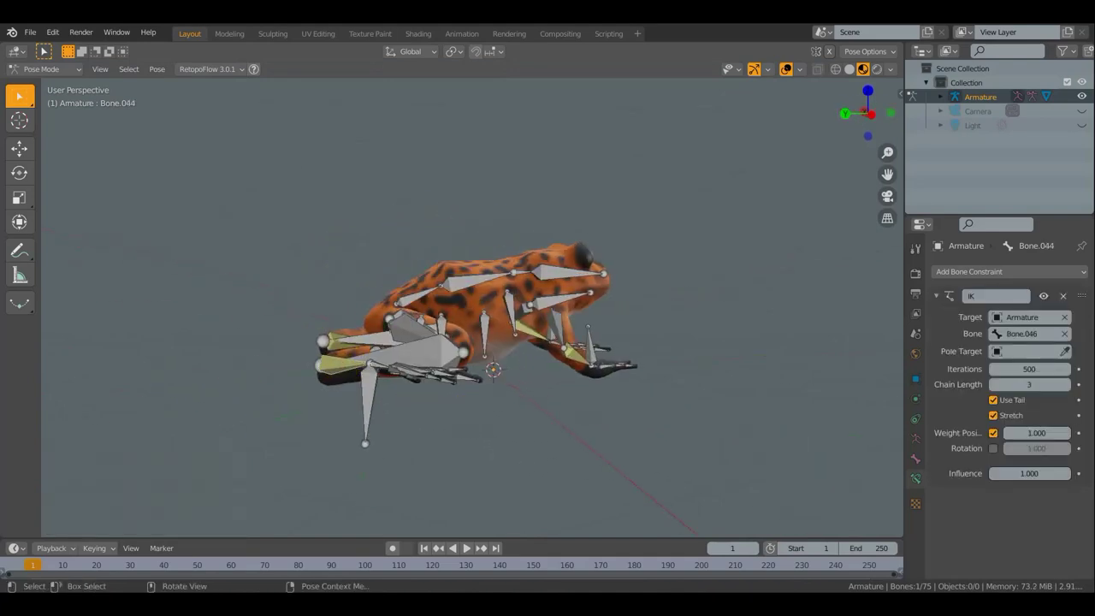
key("r")
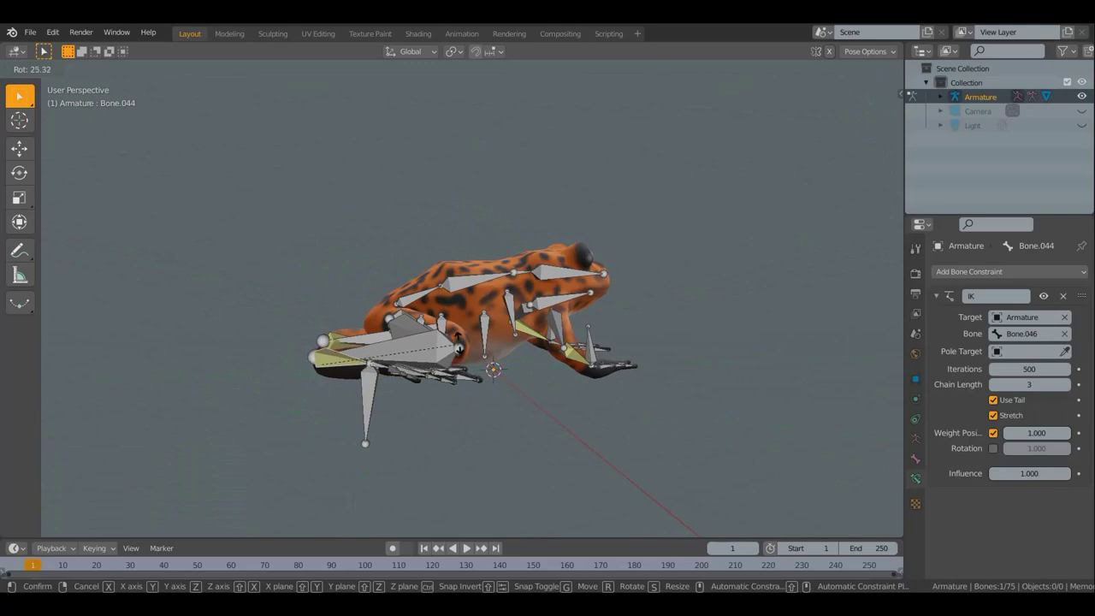
left_click(451, 351)
left_click(397, 411)
key("r")
left_click(395, 413)
key("g")
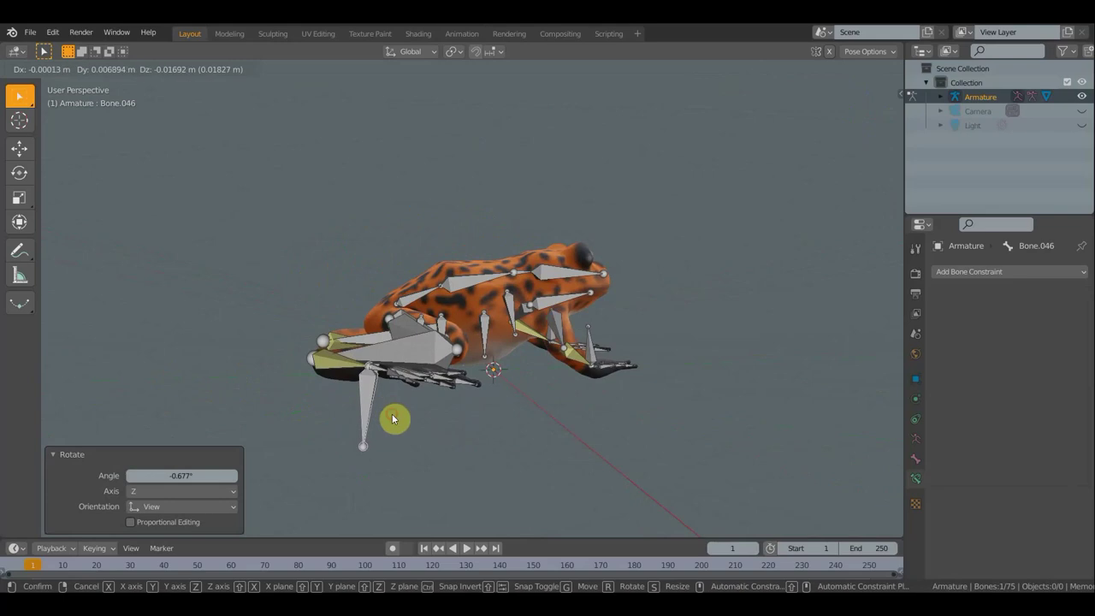
left_click(401, 414)
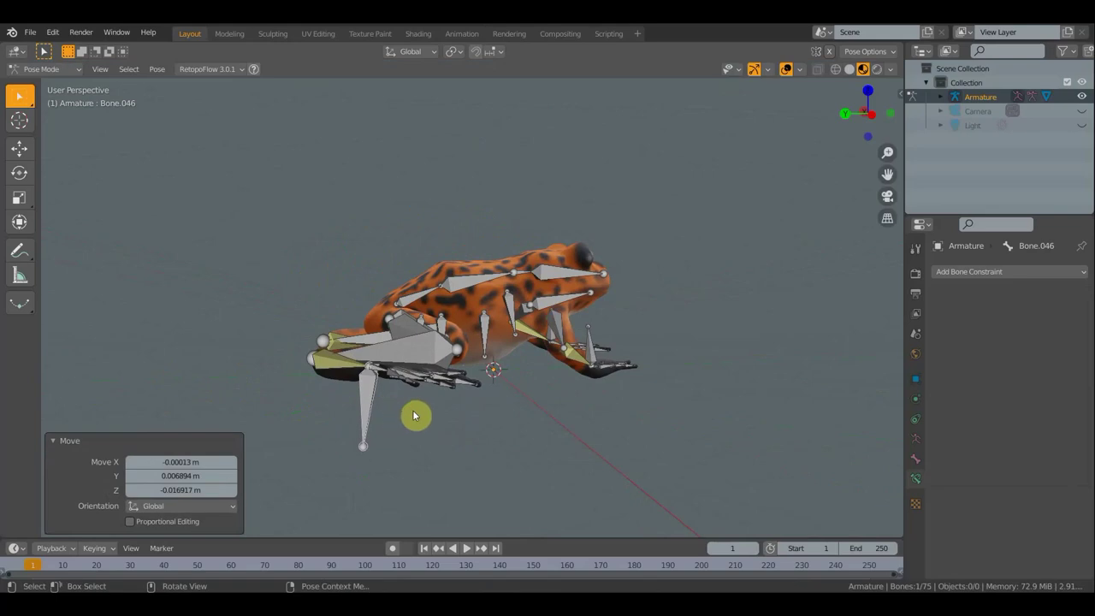
Rotate leg bone Bone.044 by -33.9°
left_click(349, 380, "shift")
key("shift+i")
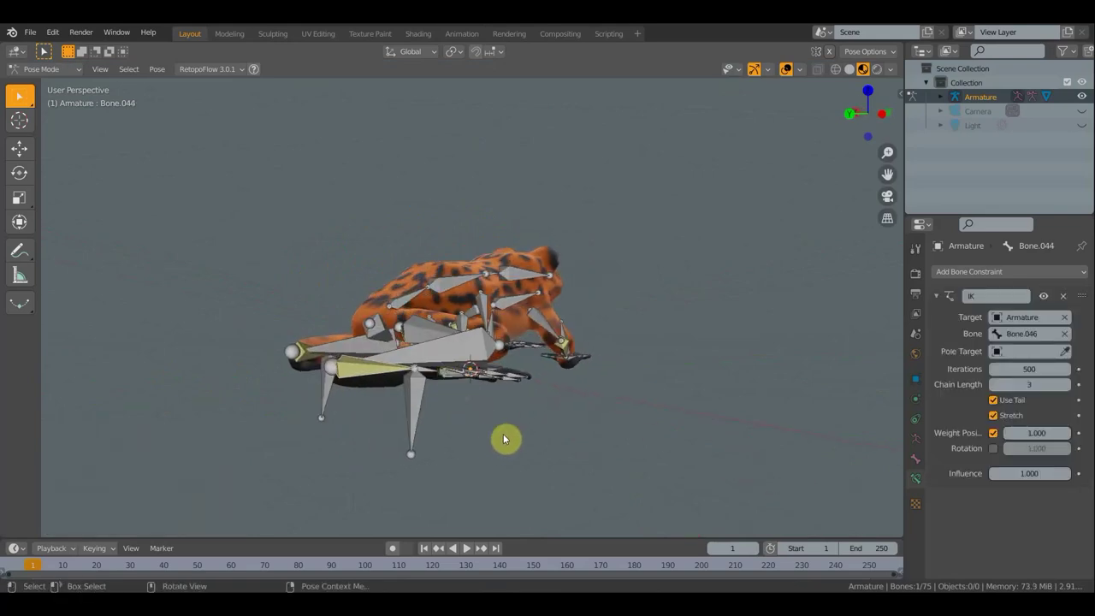
key("r")
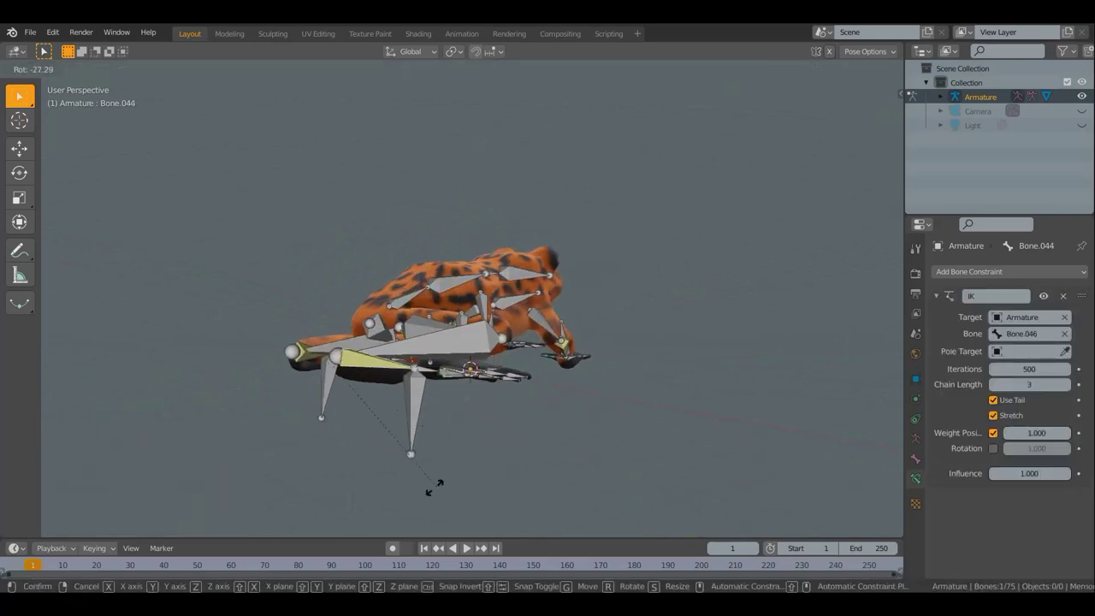
left_click(413, 459)
mouse_move(413, 459)
middle_mouse_down()
mouse_move(648, 416)
mouse_move(587, 391)
middle_mouse_up()
Rotate Bone.006 by -21.4°, then adjust it by 11.4°
left_click(609, 392)
key("r")
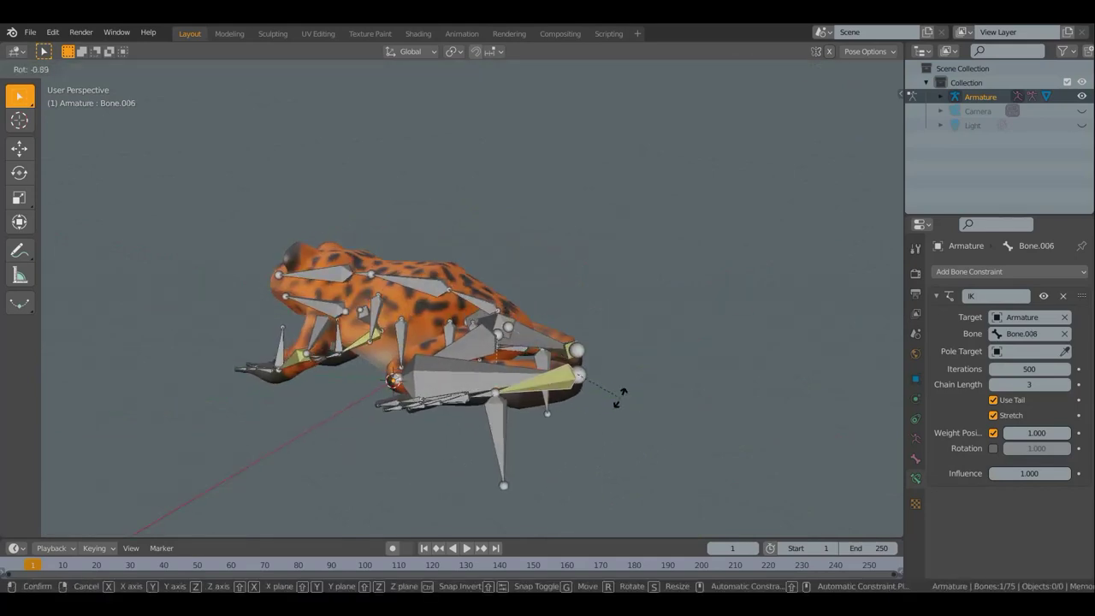
left_click(624, 428)
middle_click_drag(628, 396, 587, 393)
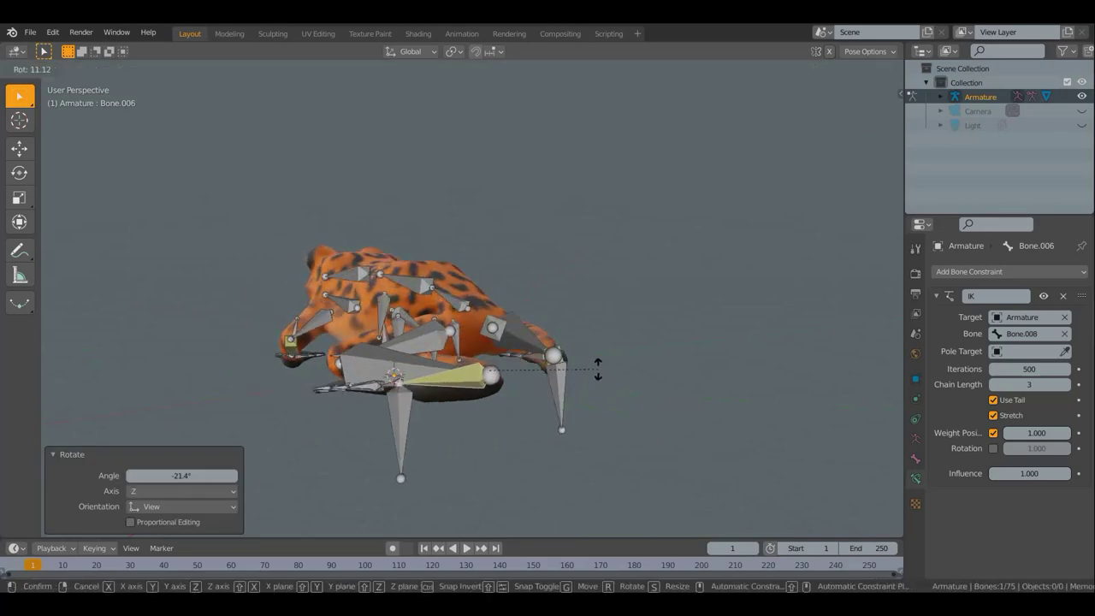
left_click(599, 370)
mouse_move(600, 372)
middle_mouse_down()
mouse_move(542, 393)
mouse_move(557, 384)
middle_mouse_up()
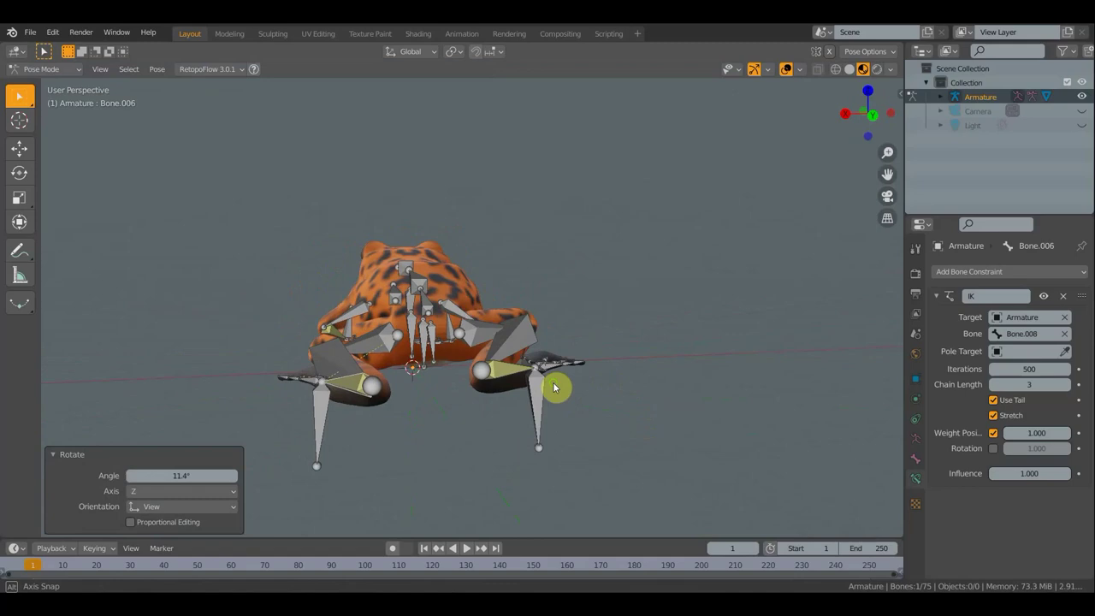
Select foot bone Bone.008 and begin moving it
left_click(326, 440)
middle_click_drag(357, 445, 348, 443)
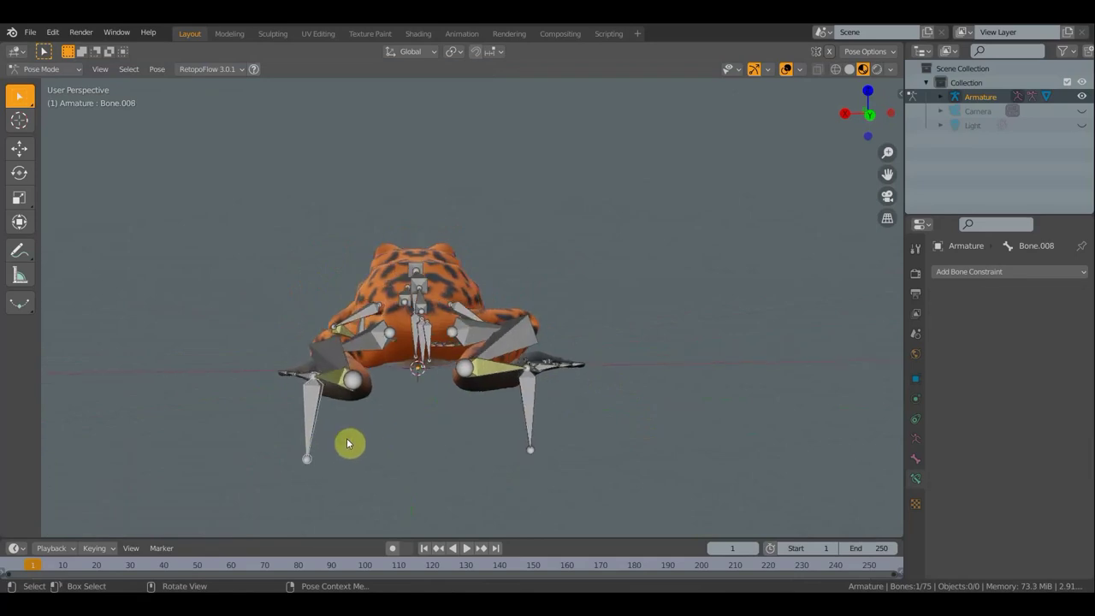
key("g")
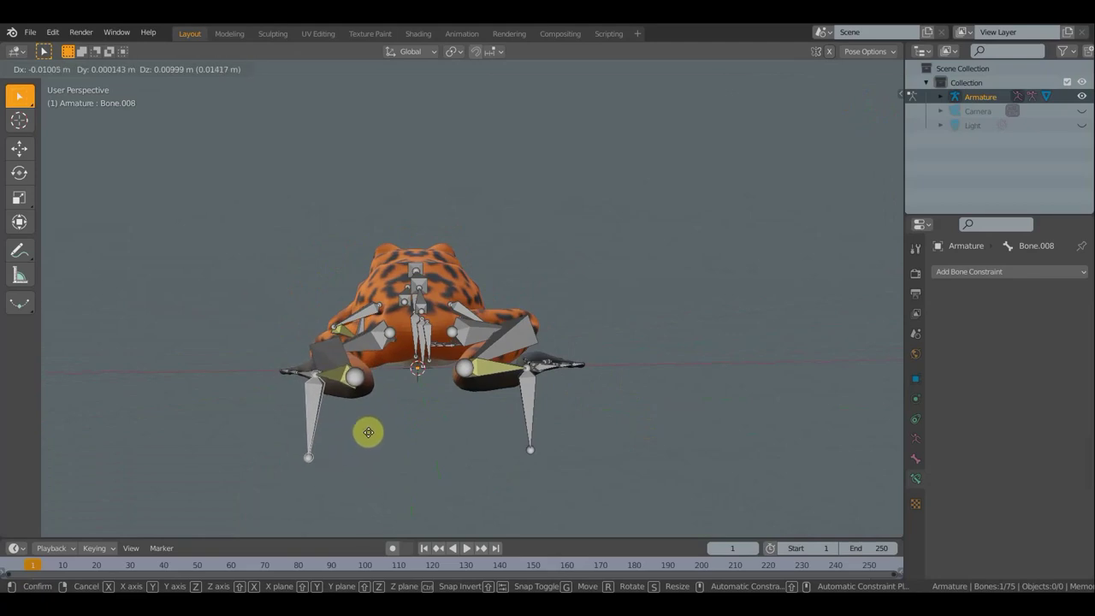
Place Bone.008, tuck Bone.046 in by 0.057, 0.002, -0.043 m, and enlarge the timeline
left_click(384, 428)
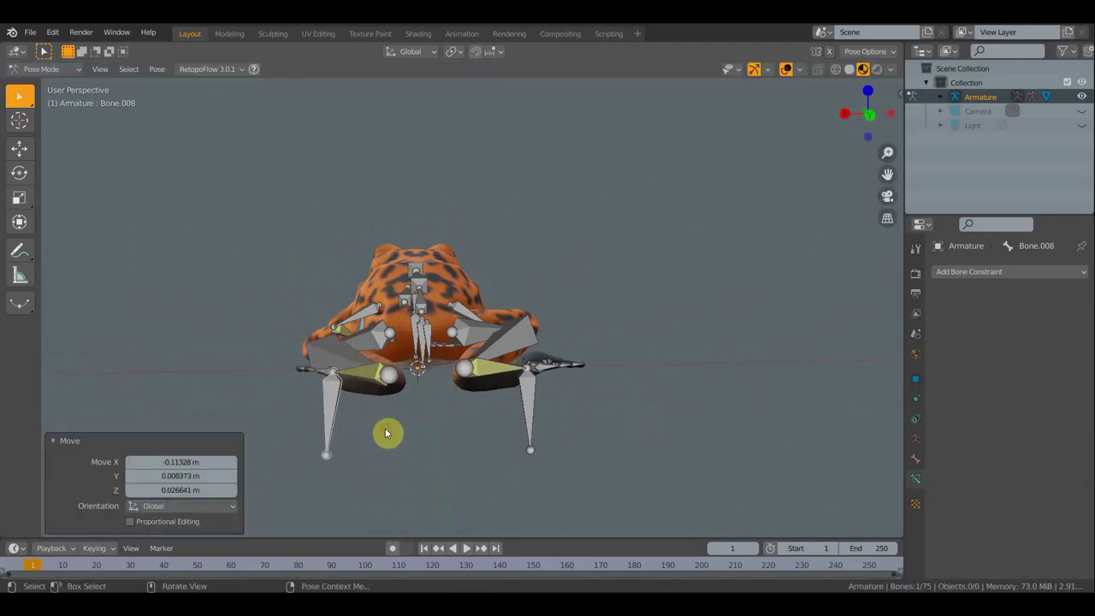
left_click(518, 414)
key("g")
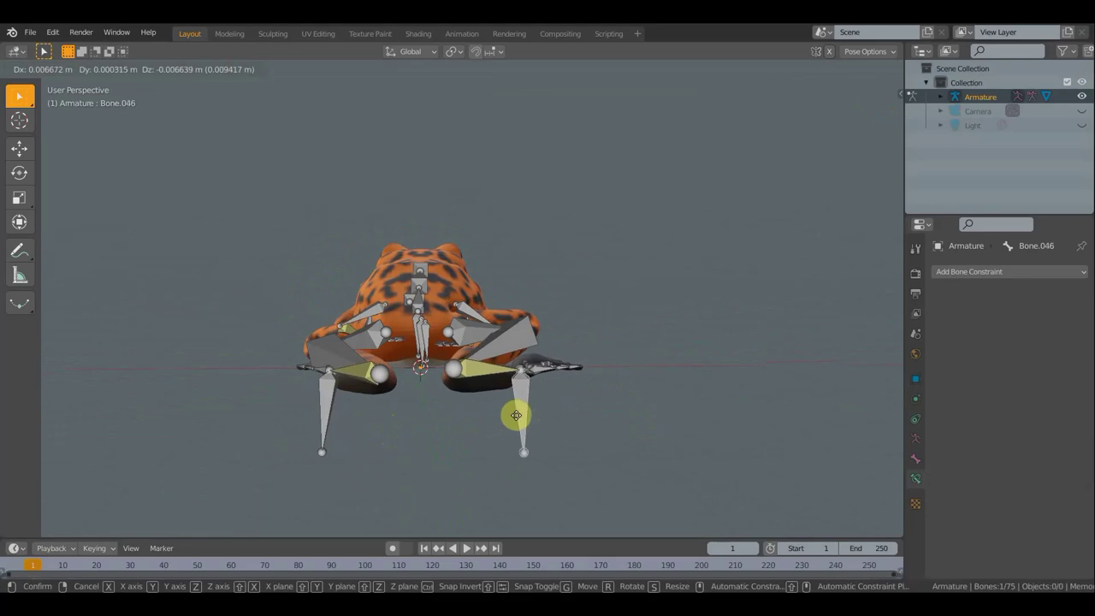
mouse_move(514, 423)
middle_mouse_down()
mouse_move(641, 496)
mouse_move(721, 433)
mouse_move(603, 336)
mouse_move(553, 337)
mouse_move(559, 362)
mouse_move(525, 403)
mouse_move(648, 408)
mouse_move(719, 479)
mouse_move(694, 448)
mouse_move(632, 420)
mouse_move(687, 403)
mouse_move(725, 415)
mouse_move(761, 390)
middle_mouse_up()
mouse_move(530, 416)
middle_mouse_down()
mouse_move(707, 420)
mouse_move(738, 395)
middle_mouse_up()
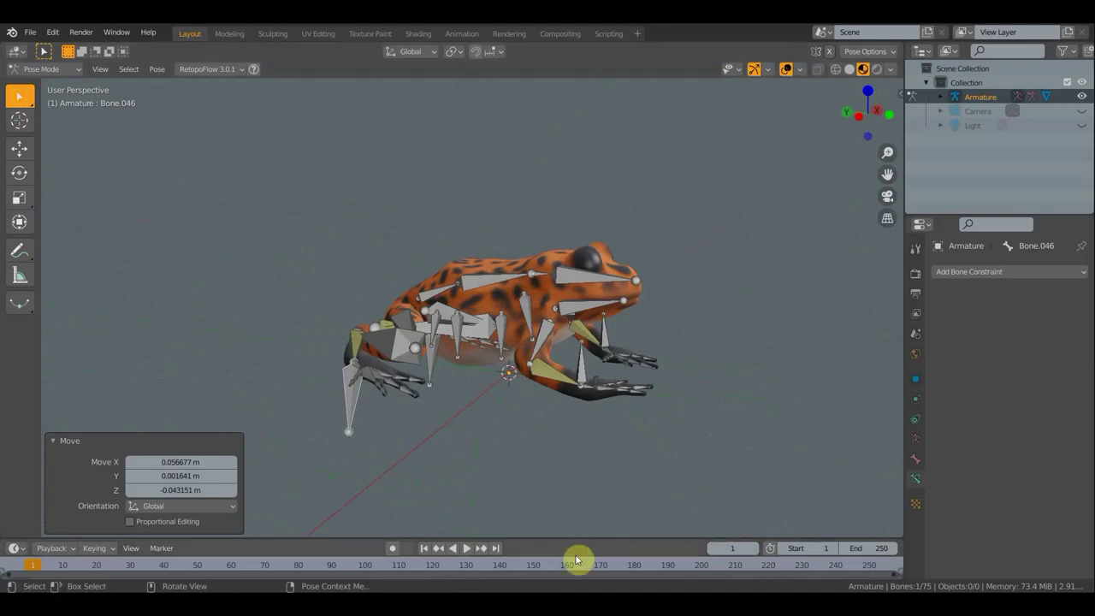
left_click_drag(568, 539, 578, 432)
Keyframe location and rotation of all bones at frame 1 to record the crouched pose
key("a")
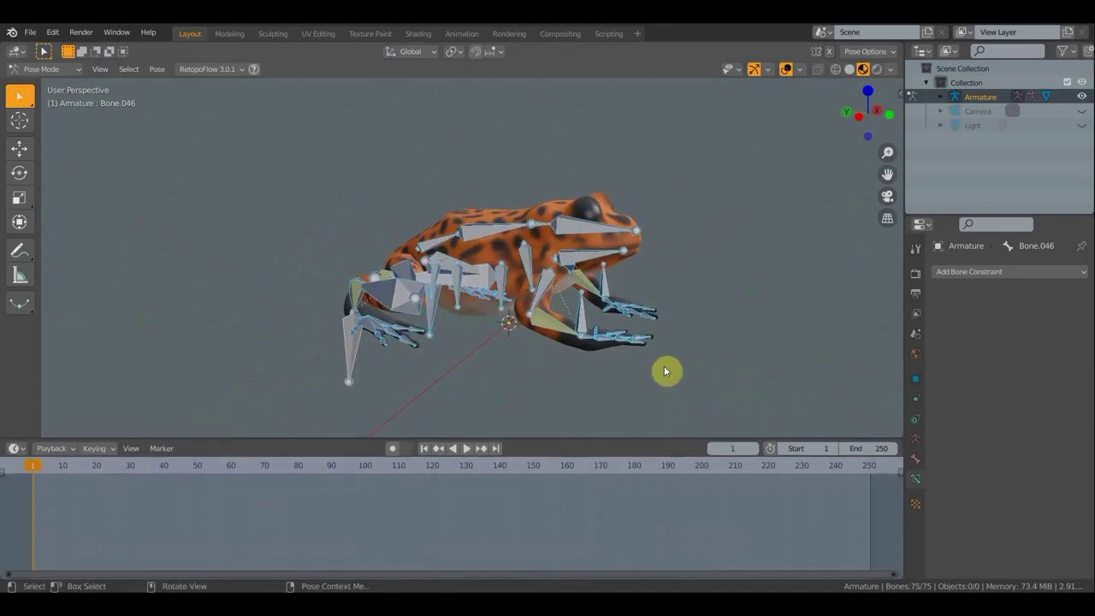
key("i")
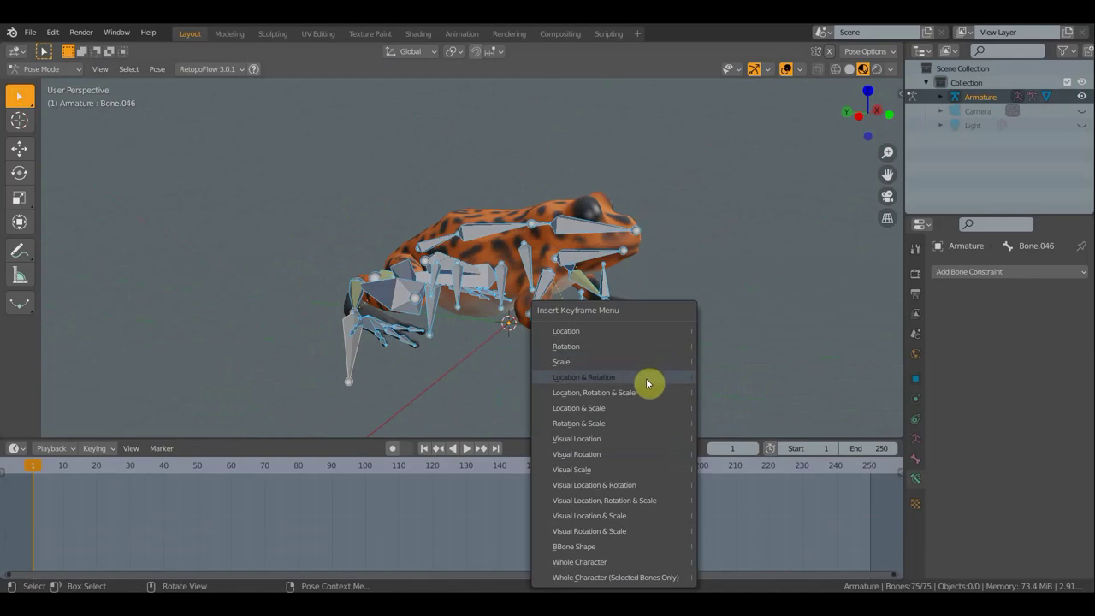
left_click(623, 381)
middle_click_drag(630, 379, 652, 376)
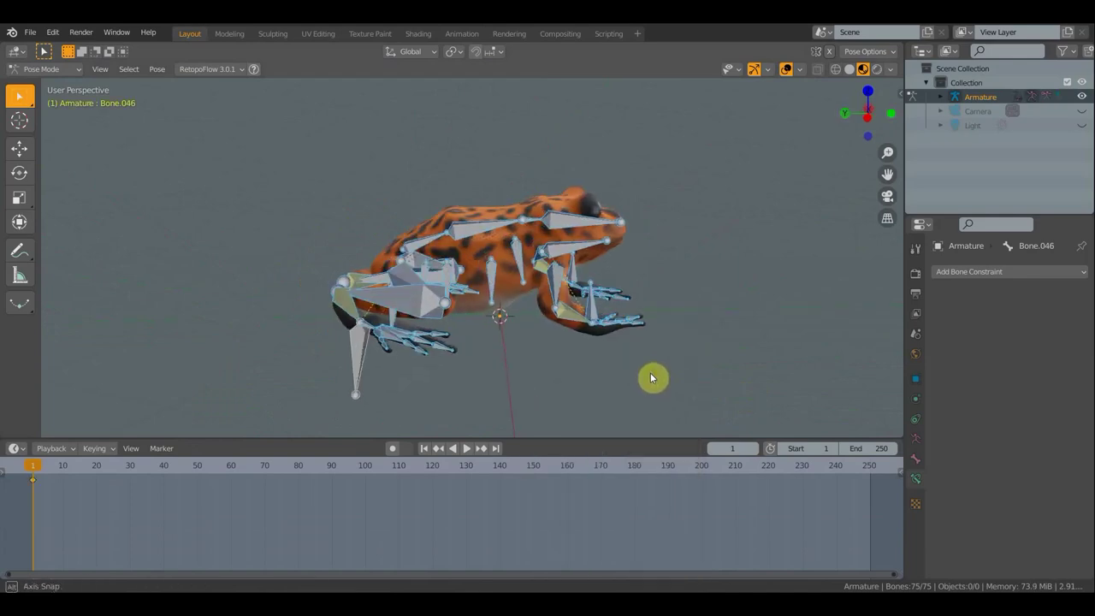
Zoom and pan the timeline so about frames −40 to 70 are visible around frame 1
scroll(15, 516, "up", 4)
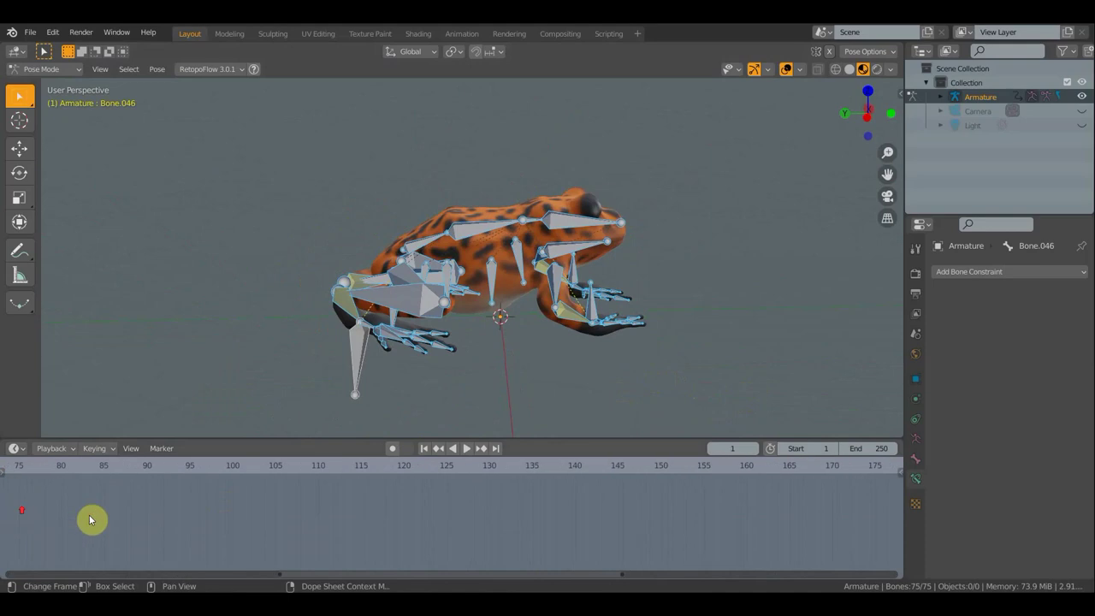
left_click_drag(623, 559, 37, 479)
mouse_move(37, 479)
middle_mouse_down()
mouse_move(316, 516)
mouse_move(613, 522)
mouse_move(172, 542)
middle_mouse_up()
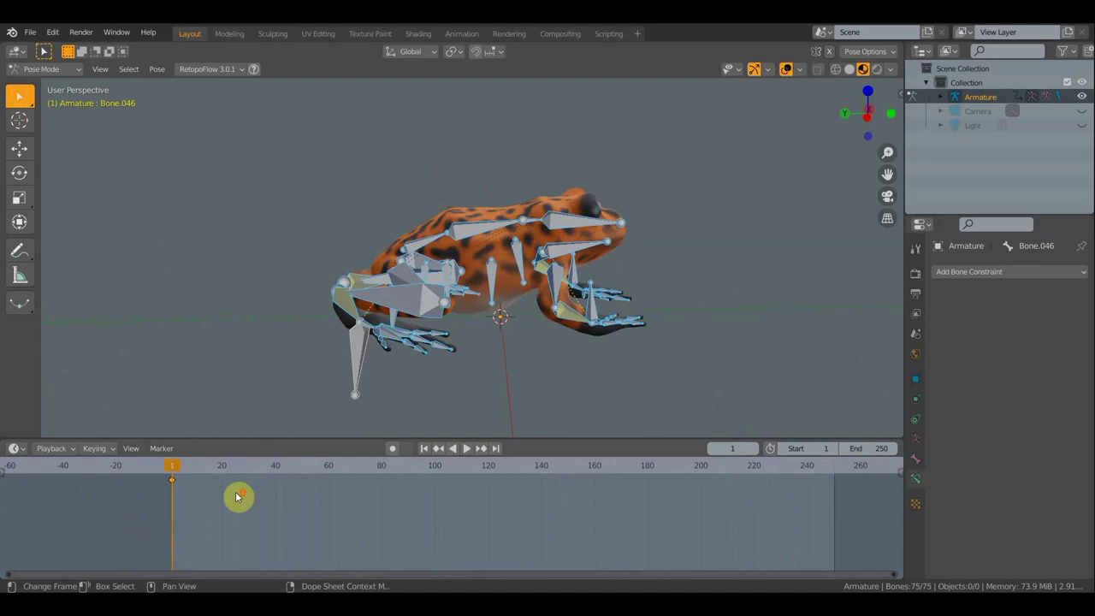
scroll(237, 499, "up", 3)
middle_click_drag(328, 499, 669, 519)
scroll(582, 500, "up", 3)
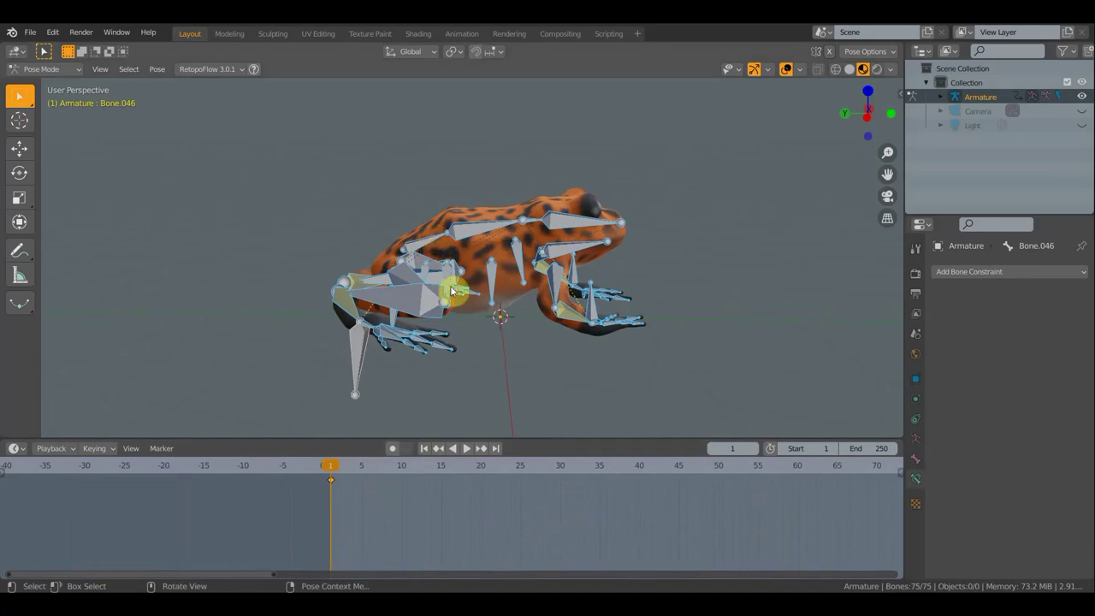
scroll(571, 324, "down", 2)
In side view, stretch the hind leg control bone back and point the feet backward
key("KP_3")
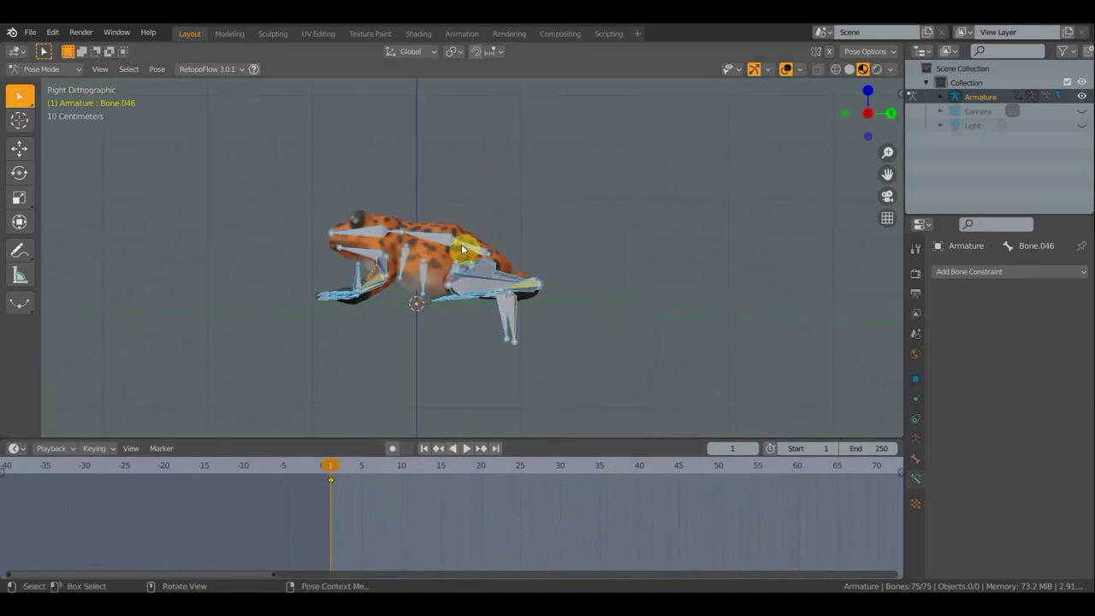
left_click(515, 253)
key("g")
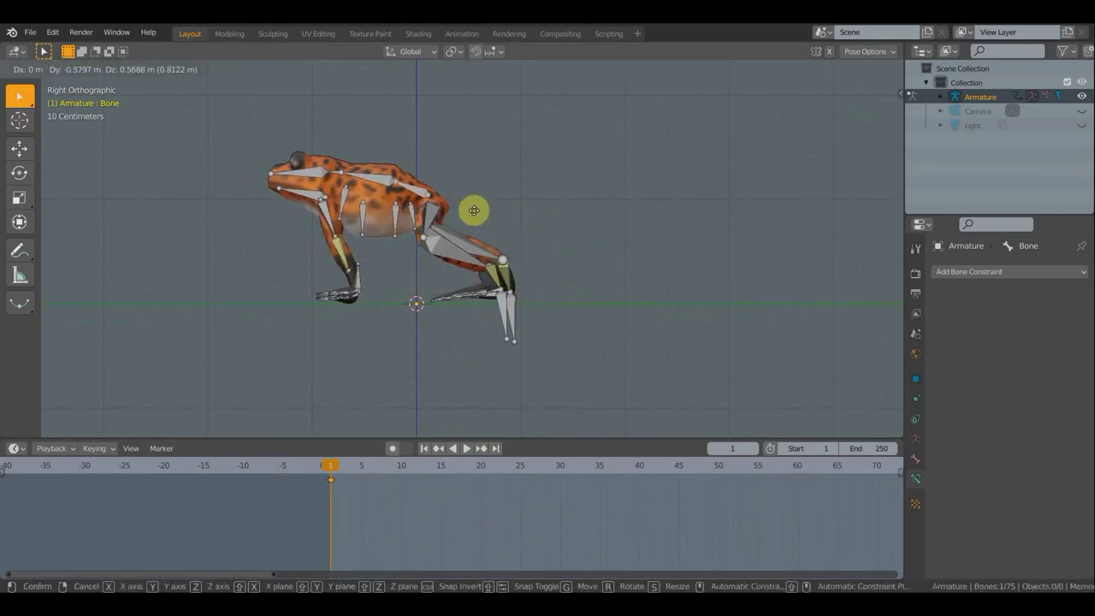
left_click(483, 240)
left_click(516, 330)
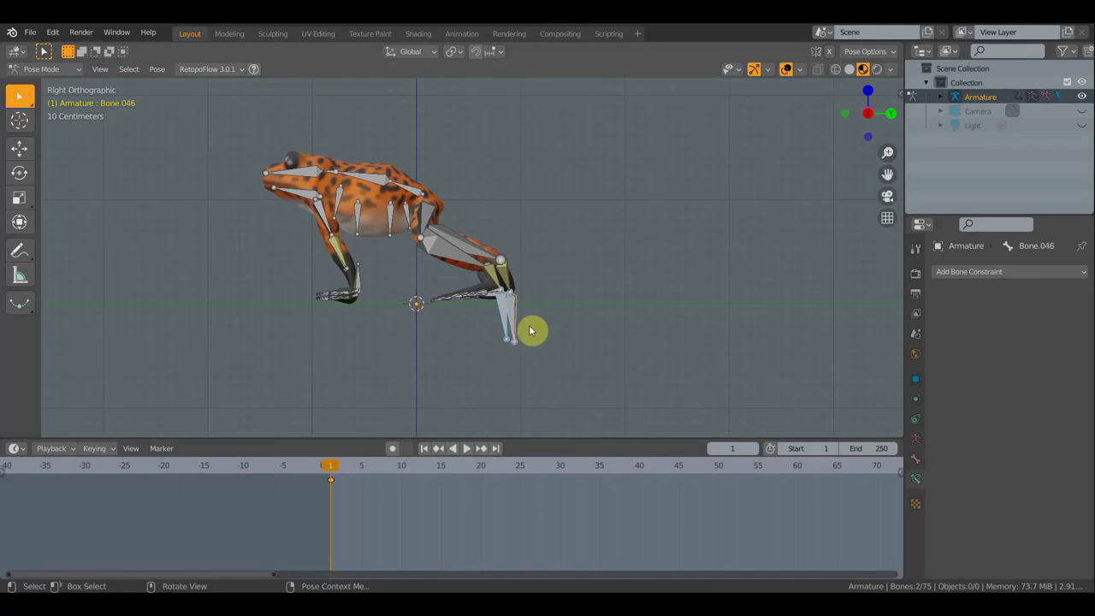
key("r")
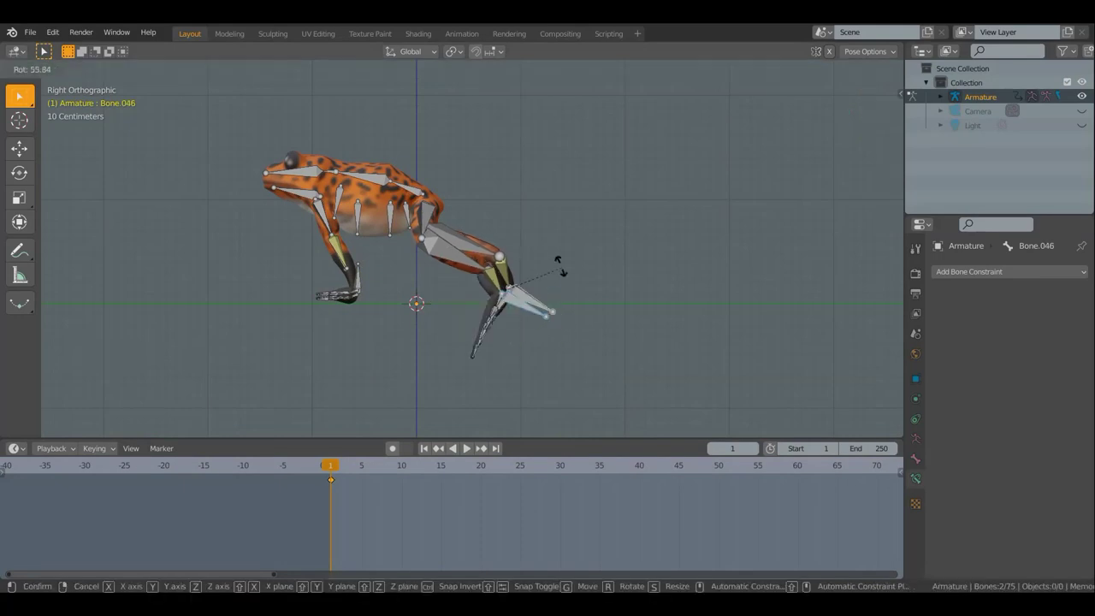
left_click(497, 228)
Move the feet downward while viewing the frog from behind
mouse_move(581, 248)
middle_mouse_down()
mouse_move(388, 374)
mouse_move(434, 403)
middle_mouse_up()
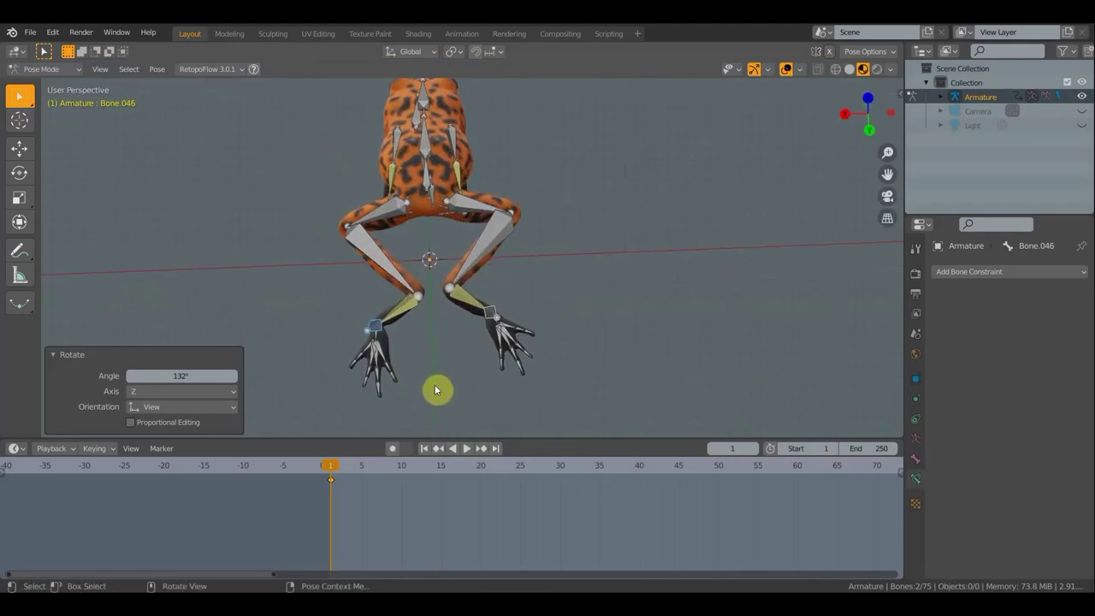
key("g")
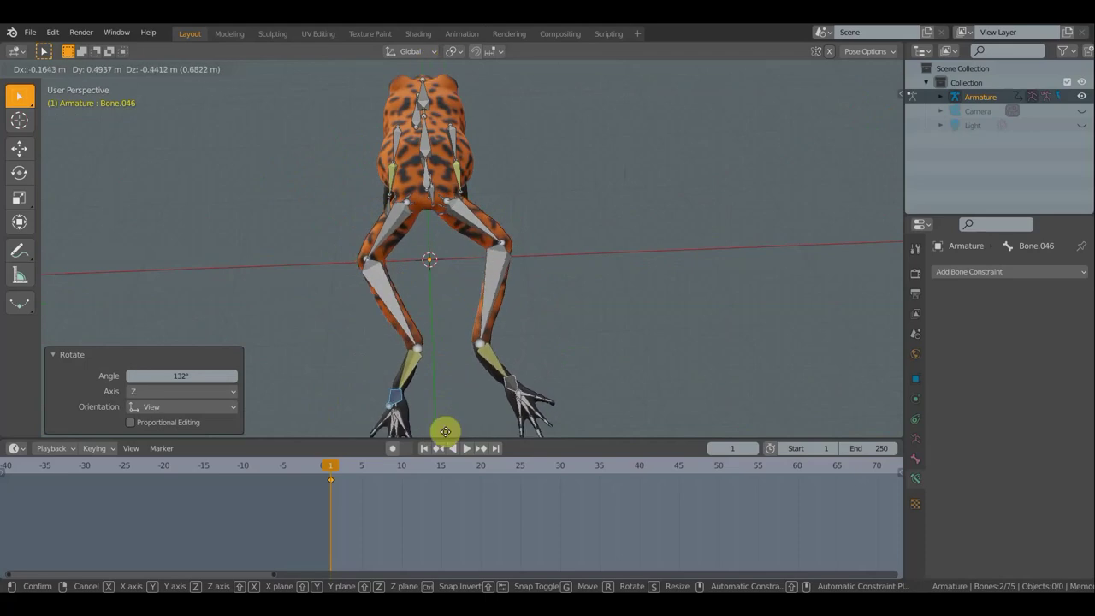
left_click(433, 67)
scroll(570, 174, "down", 3)
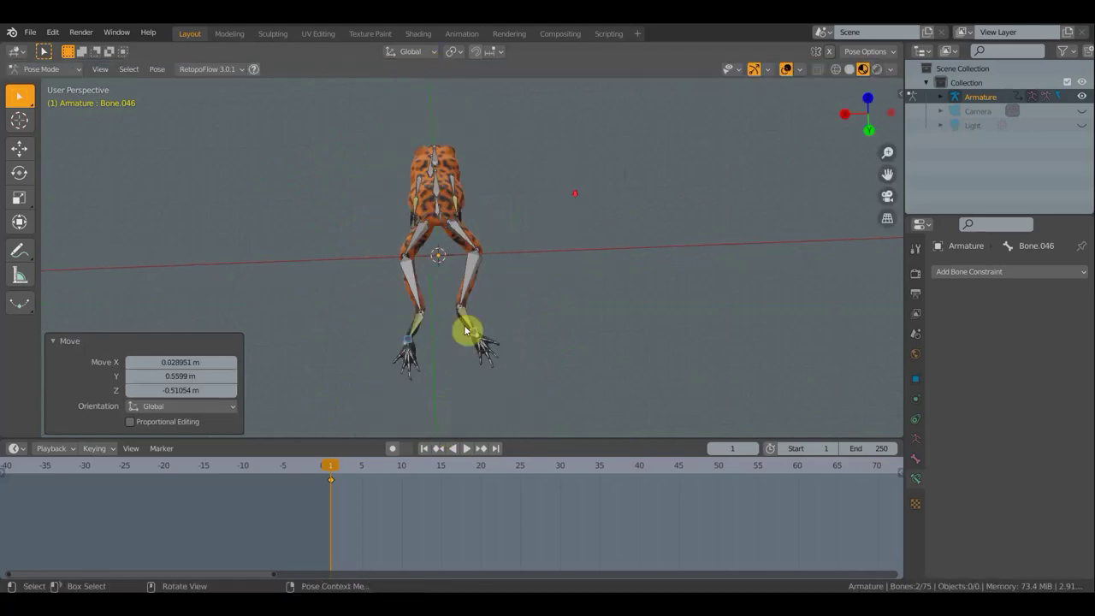
Reposition the left and right foot bones, with Bone.046 moved 0.183, 0.081, -0.082 m
left_click(423, 342)
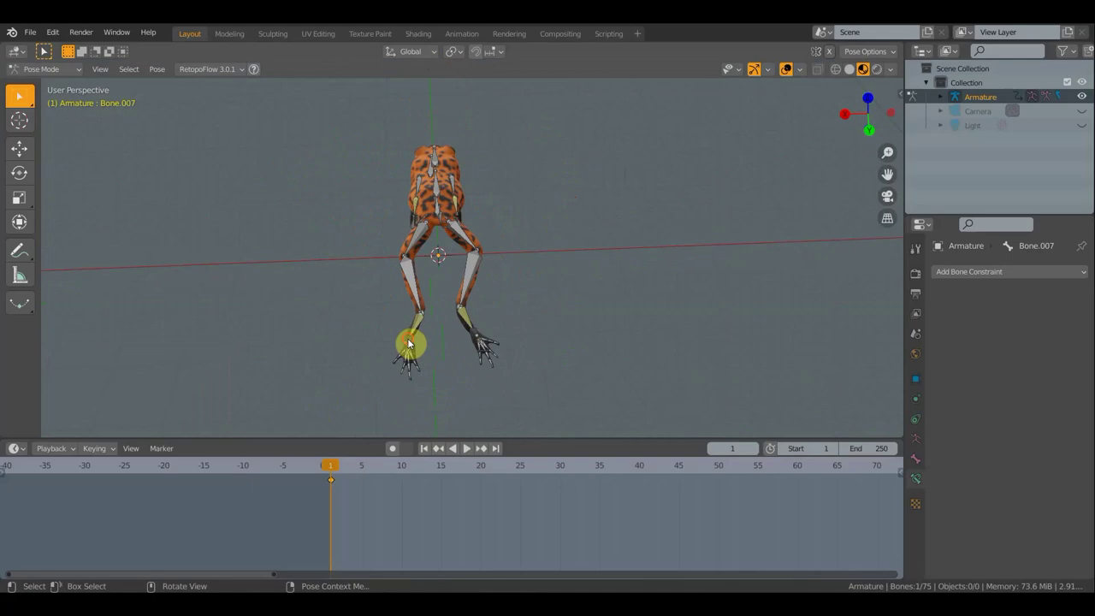
key("g")
left_click(430, 340)
left_click(487, 333)
key("g")
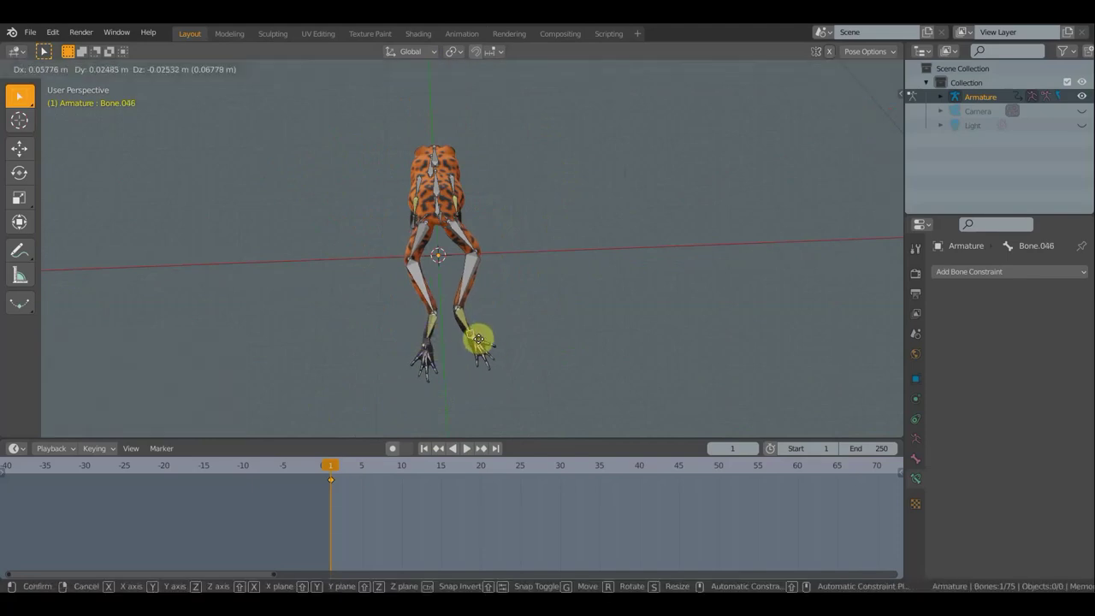
left_click(489, 332)
mouse_move(488, 332)
middle_mouse_down()
mouse_move(650, 255)
mouse_move(696, 208)
mouse_move(633, 229)
middle_mouse_up()
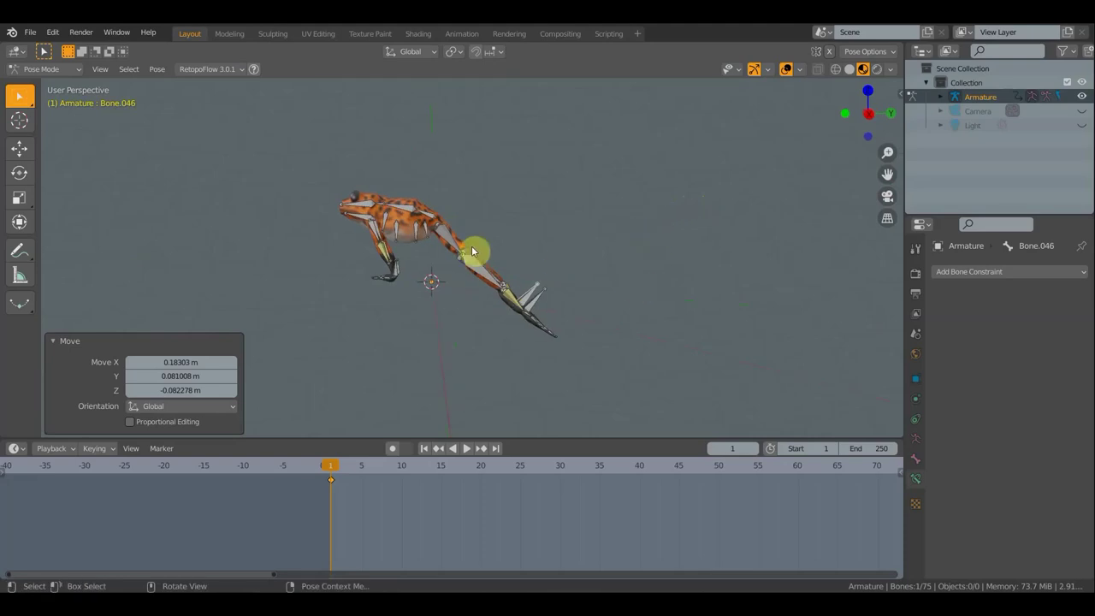
scroll(405, 261, "up", 4)
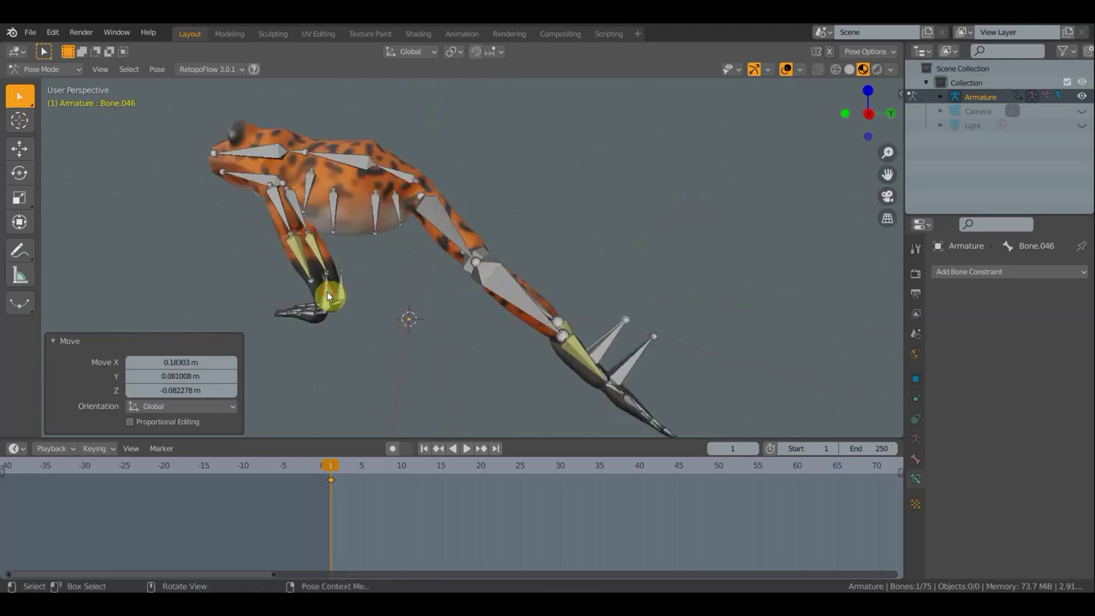
Lift and rotate the first front-leg bone up toward the chest
left_click(327, 296)
key("g")
left_click(323, 226)
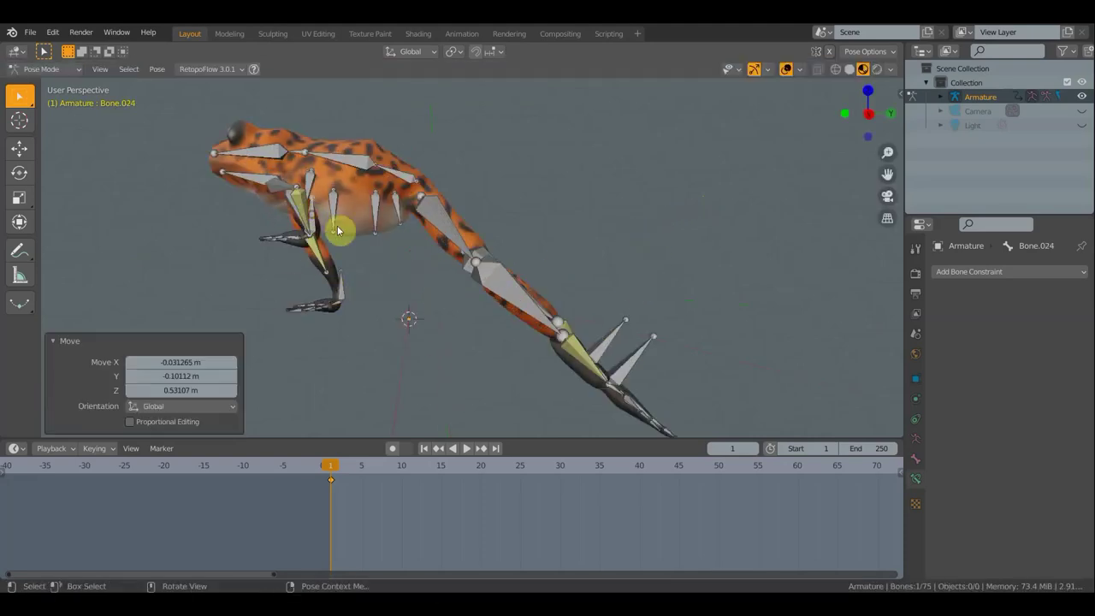
key("r")
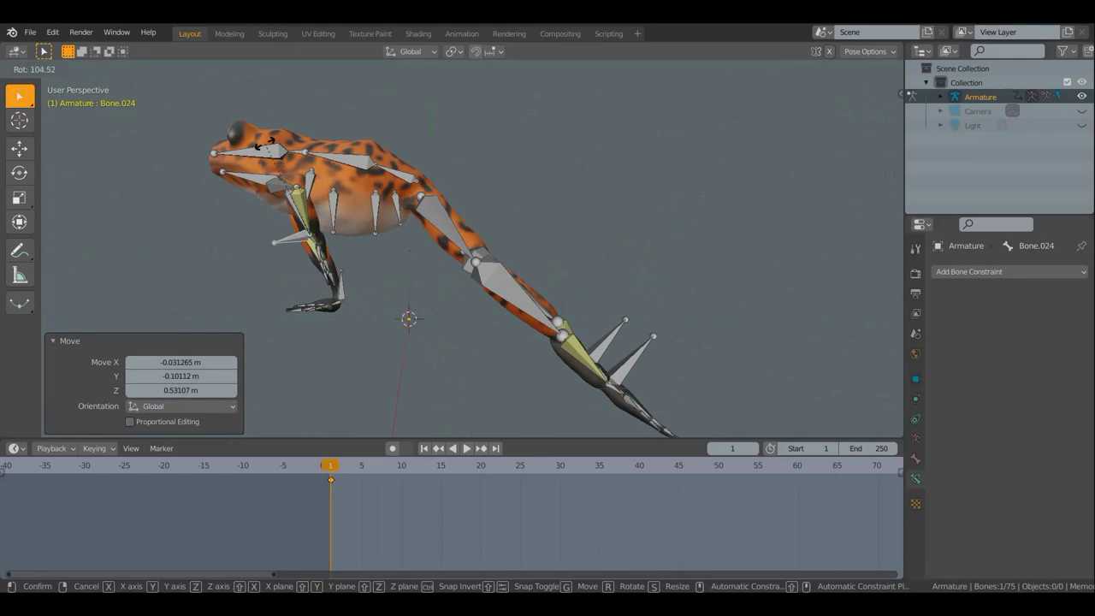
left_click(259, 146)
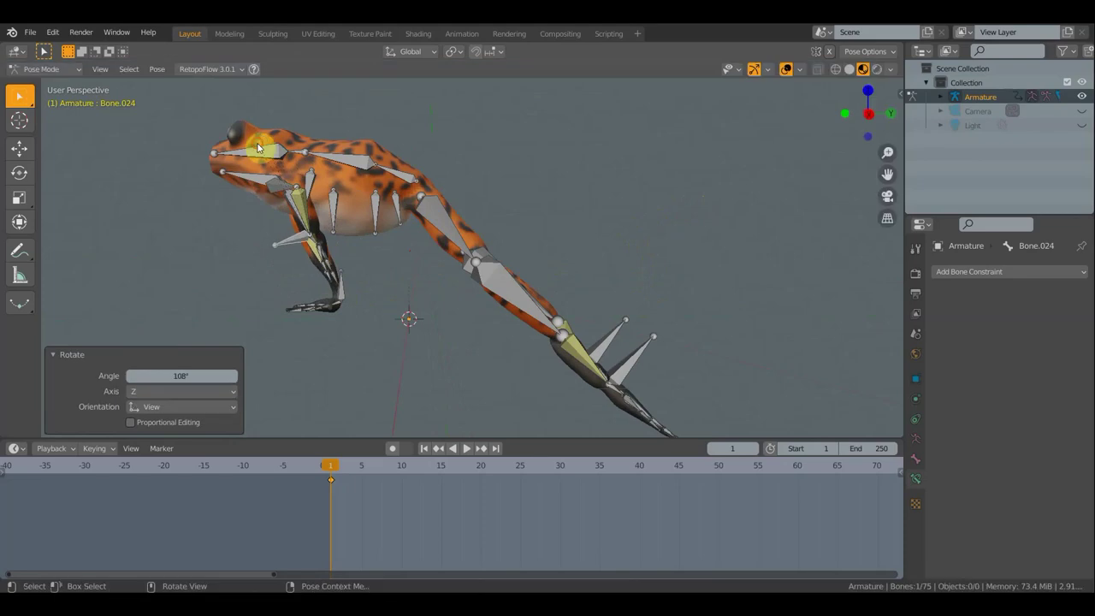
Raise, rotate and nudge the front foot bone into a tucked position
left_click(349, 292)
key("g")
left_click(351, 248)
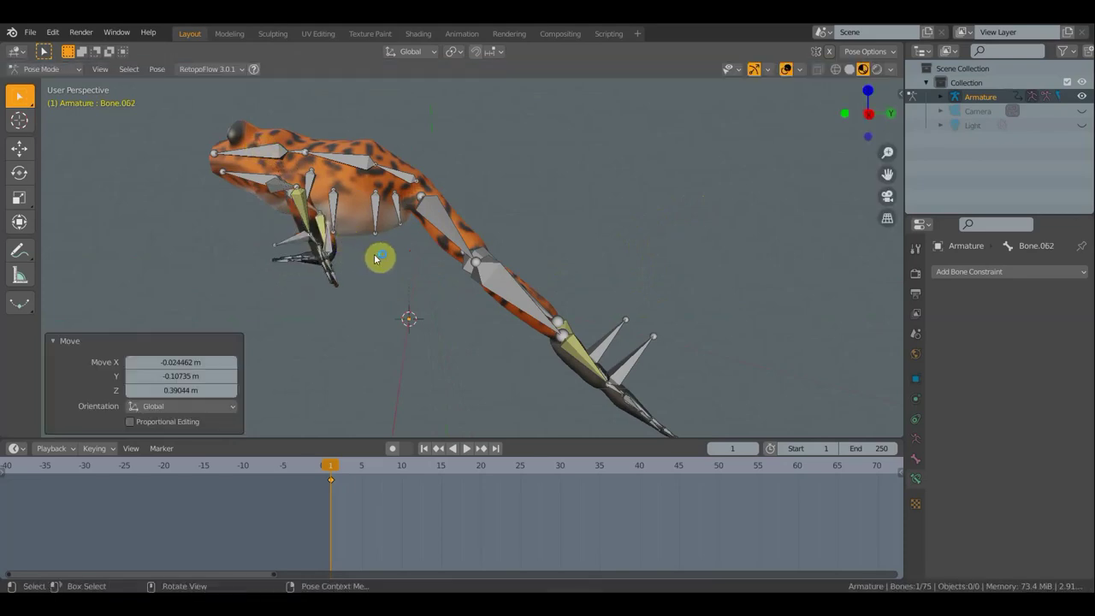
key("r")
left_click(382, 251)
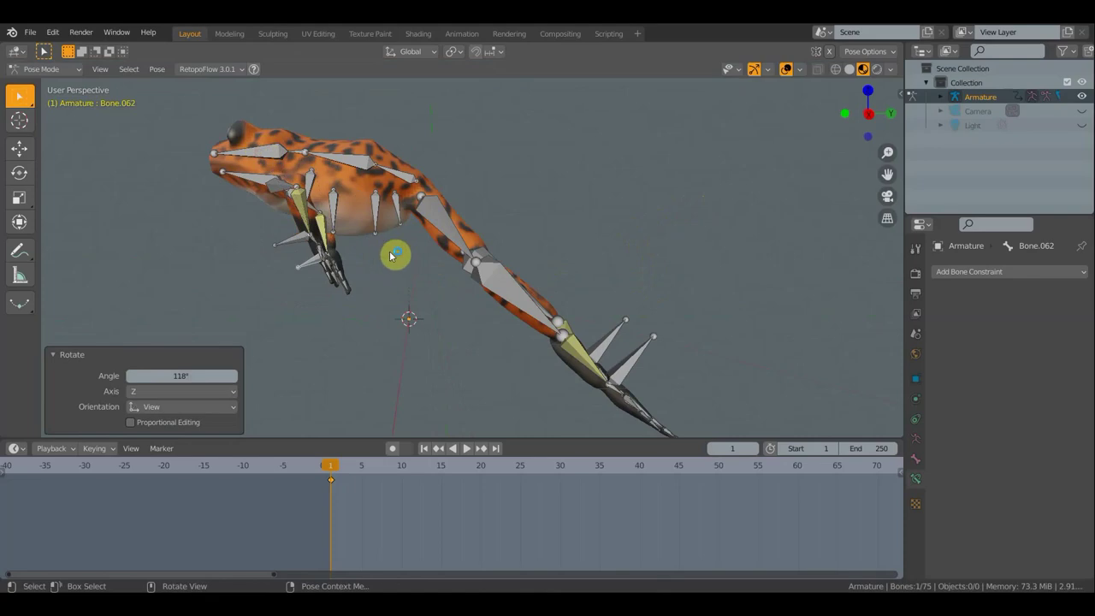
key("g")
left_click(432, 238)
Tilt the frog's whole body upward by rotating the root bone
mouse_move(432, 238)
middle_mouse_down()
mouse_move(644, 266)
mouse_move(453, 250)
mouse_move(481, 245)
middle_mouse_up()
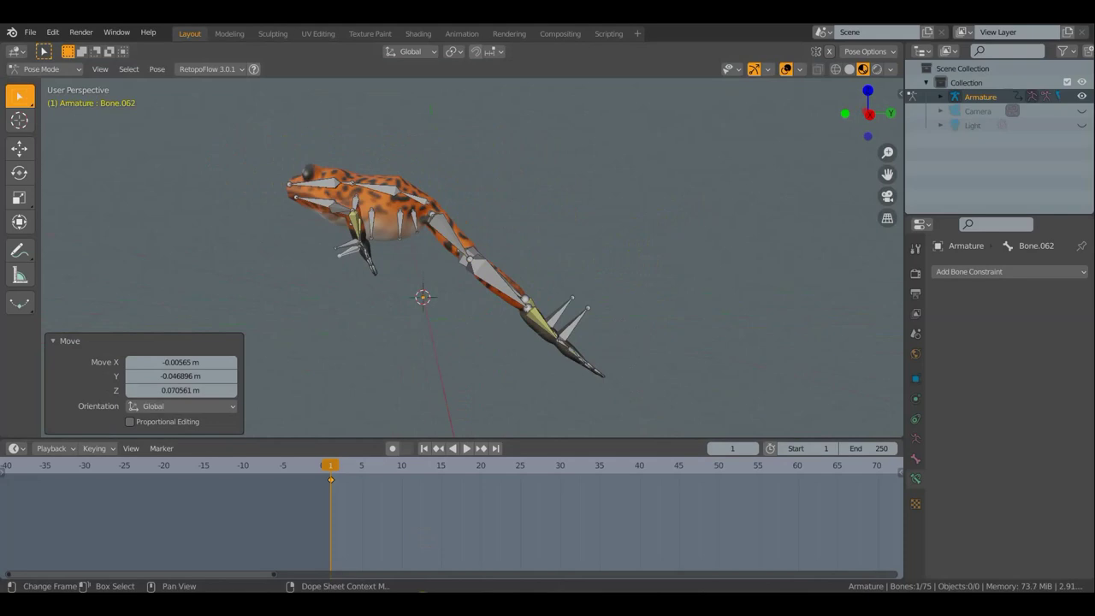
left_click(445, 203)
key("r")
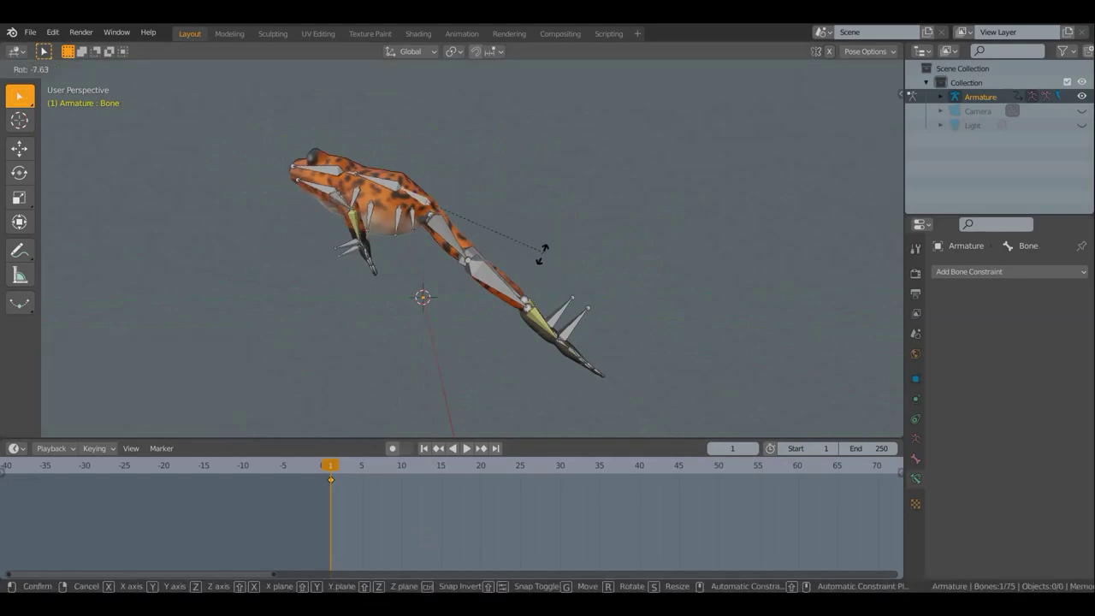
left_click(528, 266)
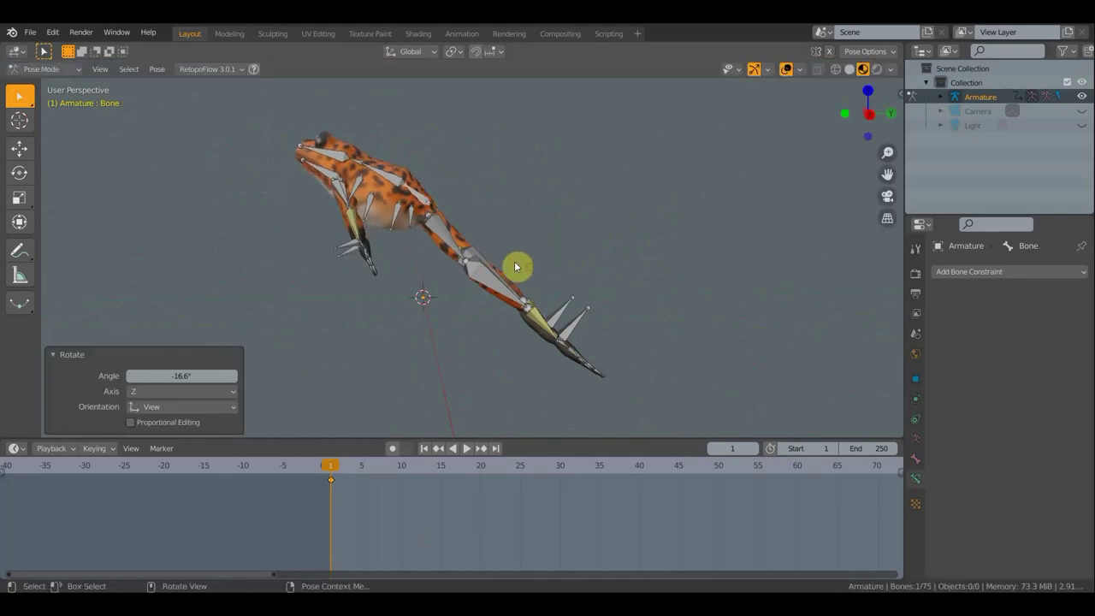
Fine-tune the front leg and front foot positions for the mid-leap pose
left_click(351, 247)
key("g")
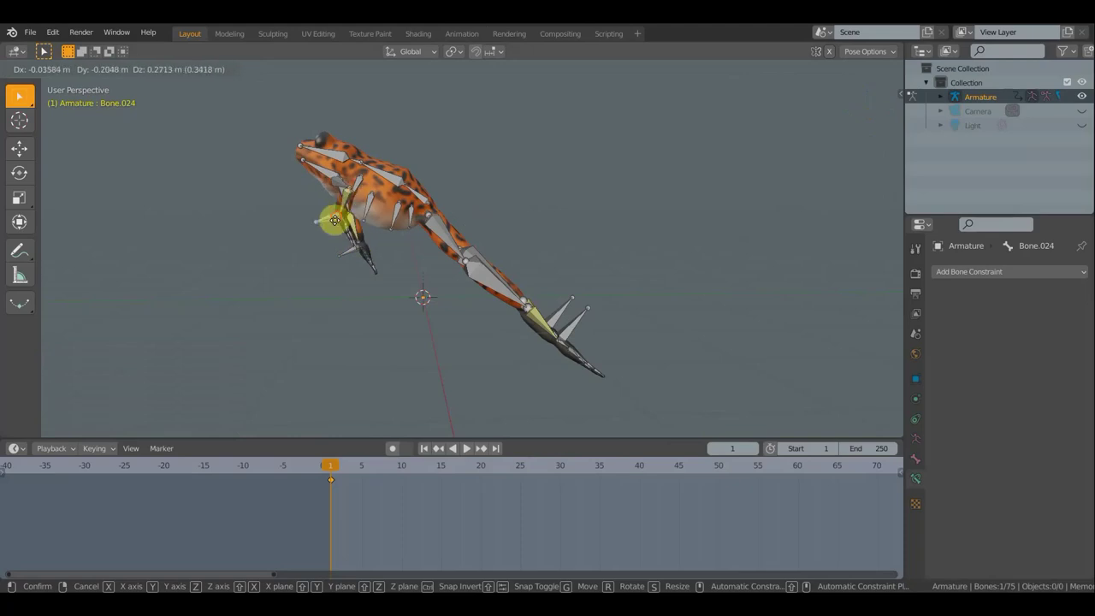
left_click(335, 221)
key("g")
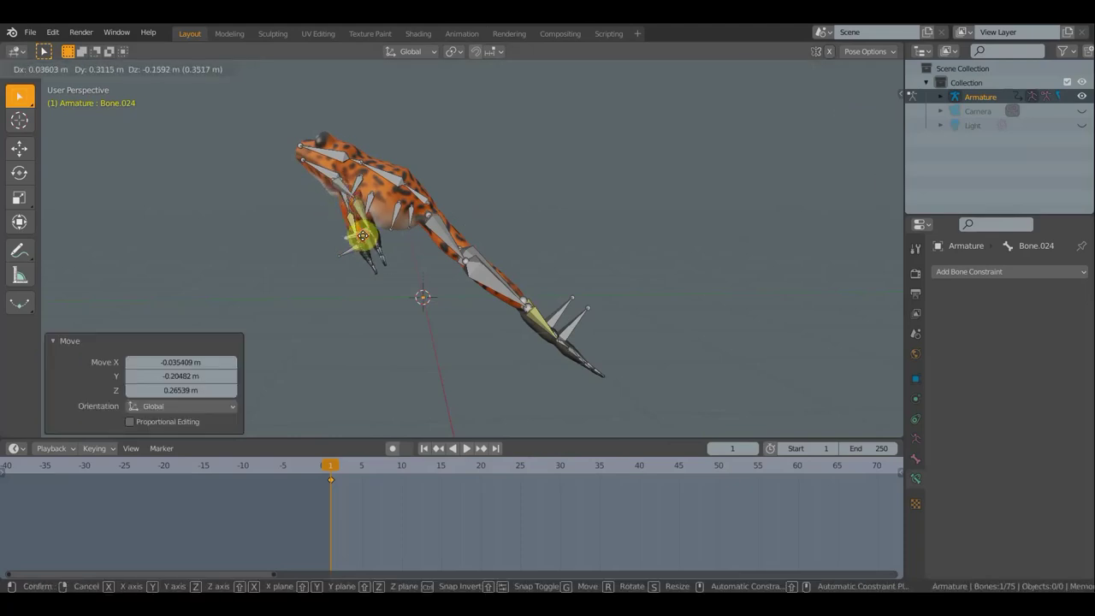
left_click(362, 235)
left_click(356, 249)
key("g")
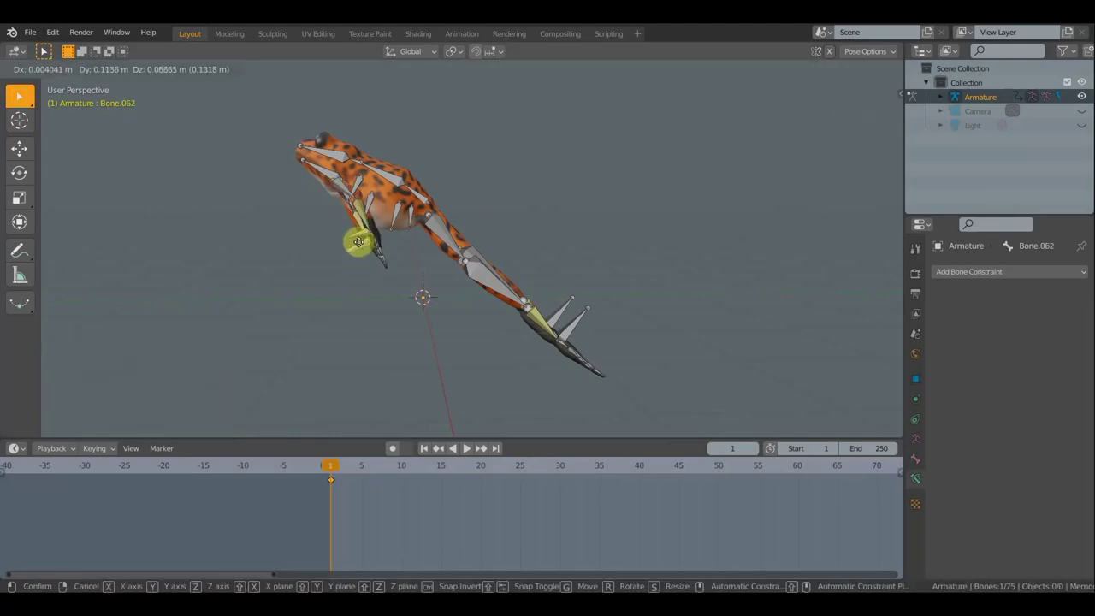
left_click(360, 242)
middle_click_drag(501, 245, 527, 253)
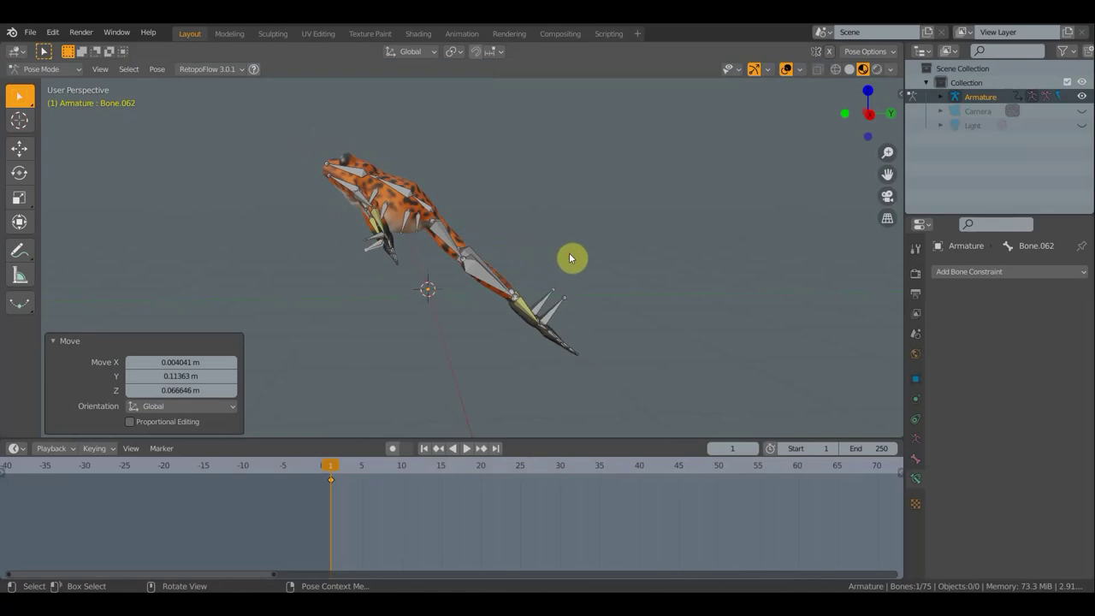
At frame 5 in side view, lift and tilt the frog's root bone upward
left_click(363, 469)
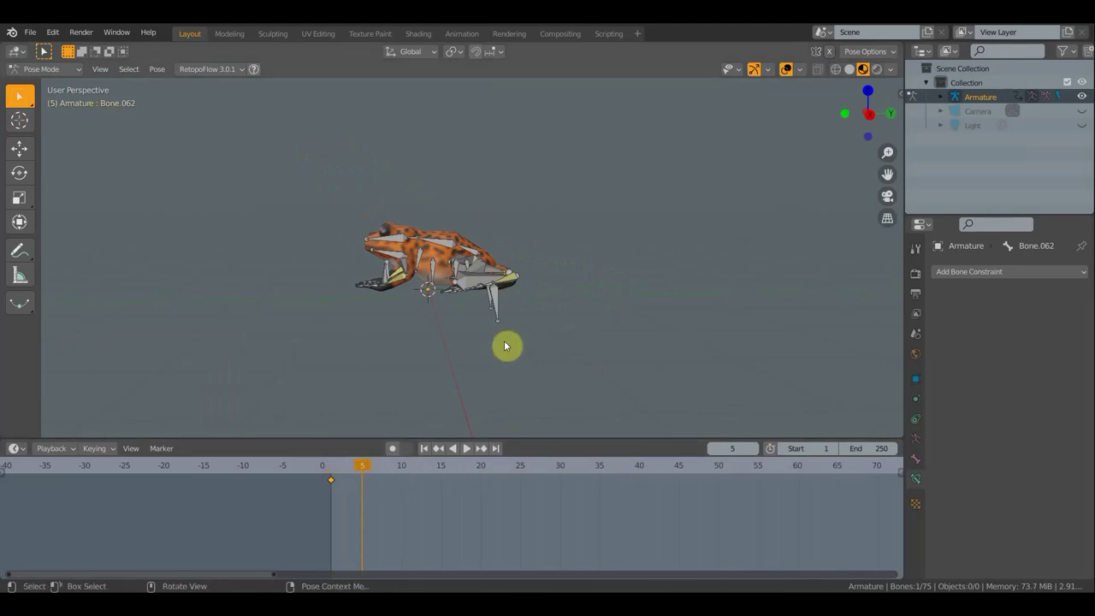
key("KP_3")
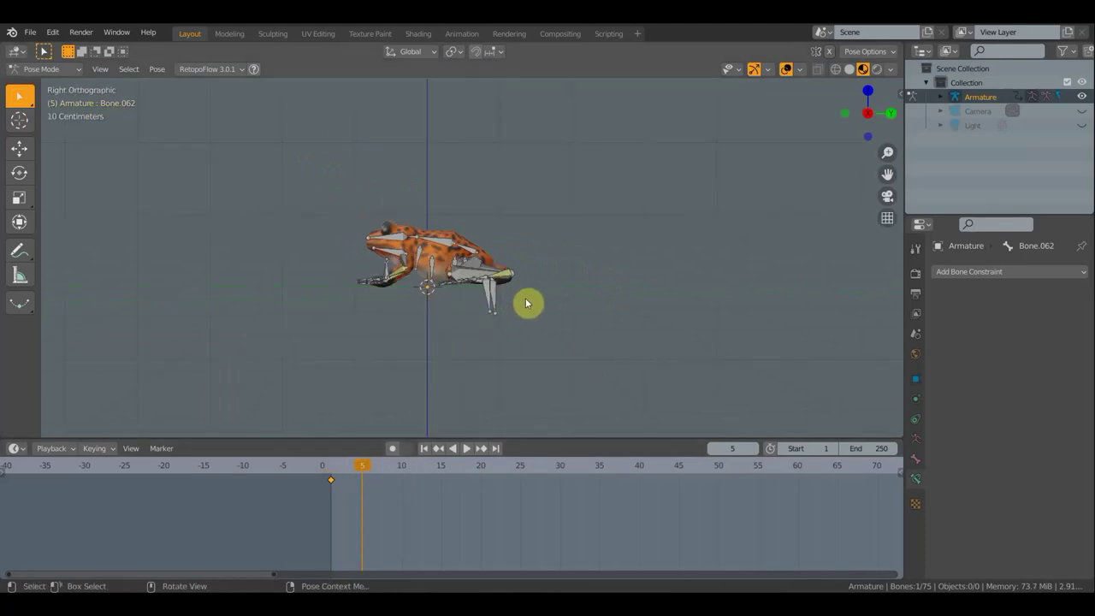
scroll(526, 302, "up", 1)
mouse_move(588, 348)
middle_mouse_down("ctrl")
mouse_move(612, 366)
mouse_move(600, 342)
middle_mouse_up("ctrl")
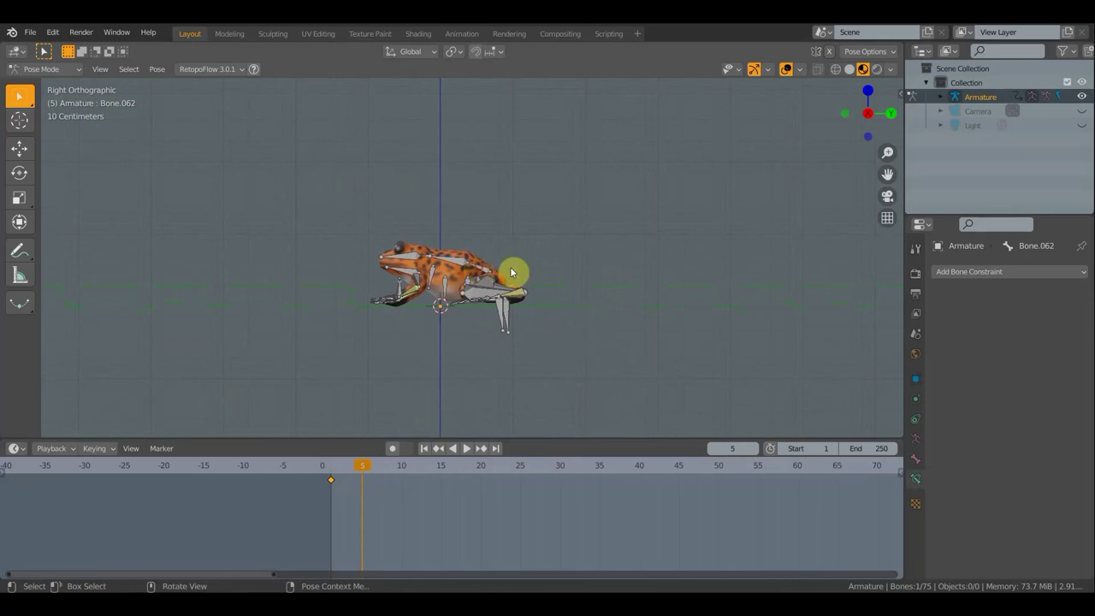
key("g")
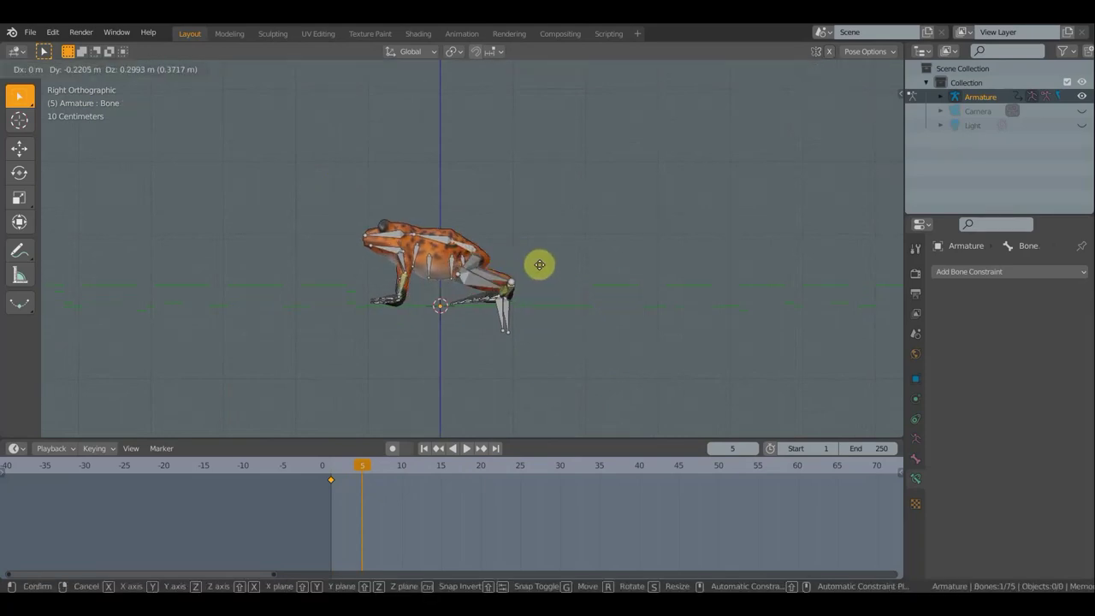
left_click(513, 228)
key("r")
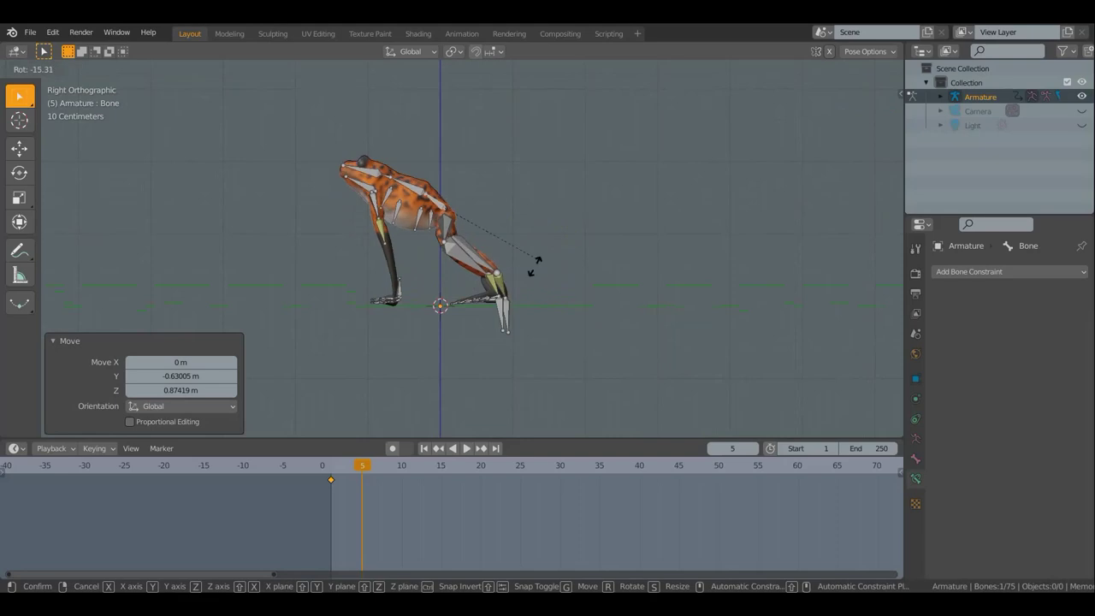
left_click(525, 277)
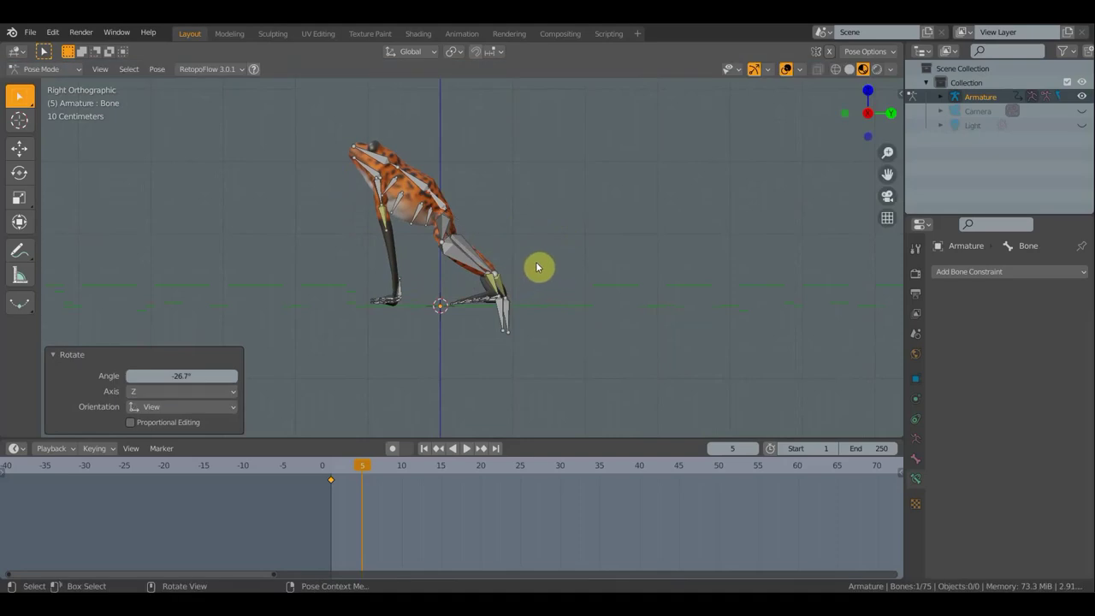
key("g")
left_click(505, 245)
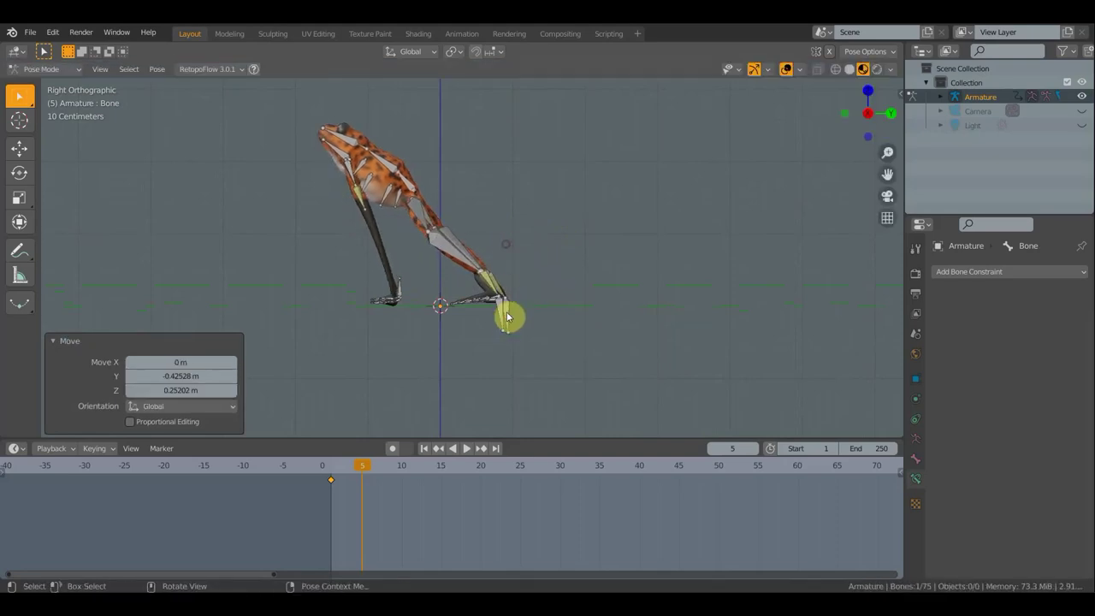
Swing the hind foot back and rotate toe bone Bone.046 to 147°
left_click(503, 320)
key("r")
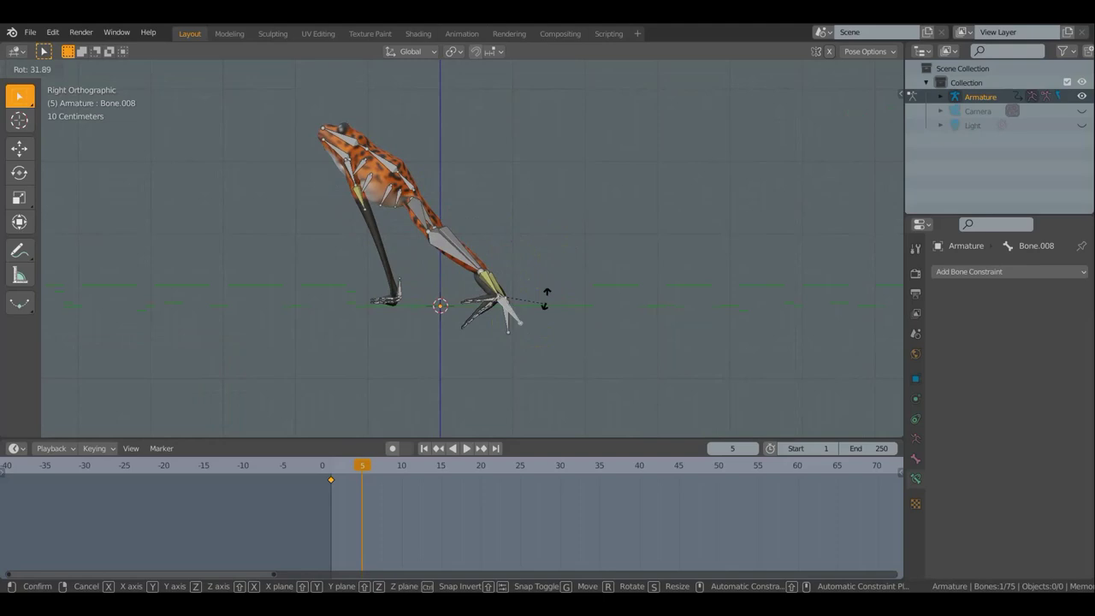
left_click(493, 245)
left_click(506, 312)
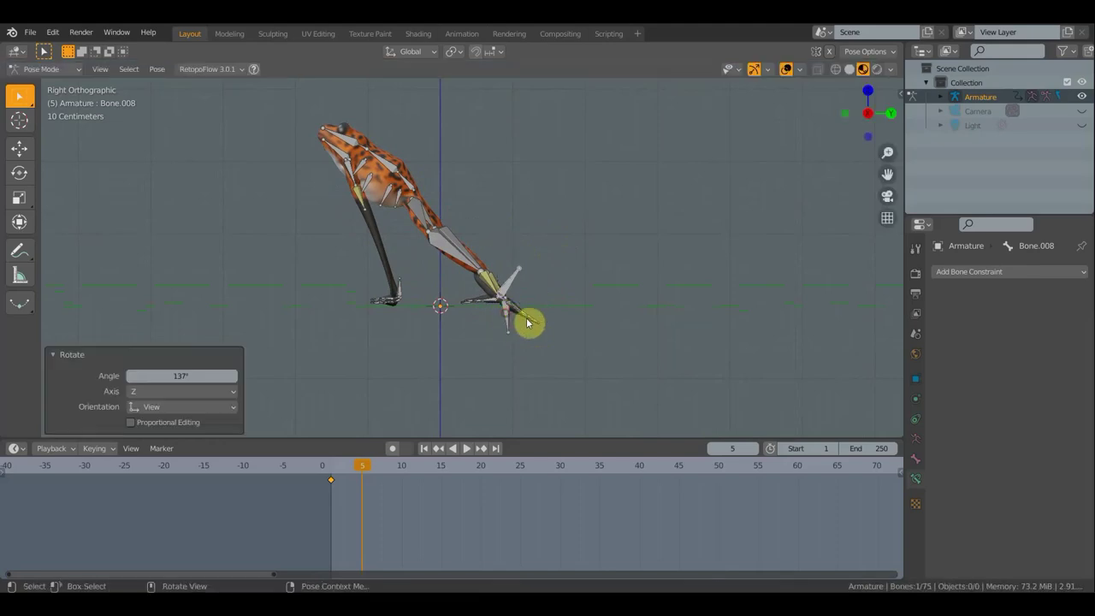
key("r")
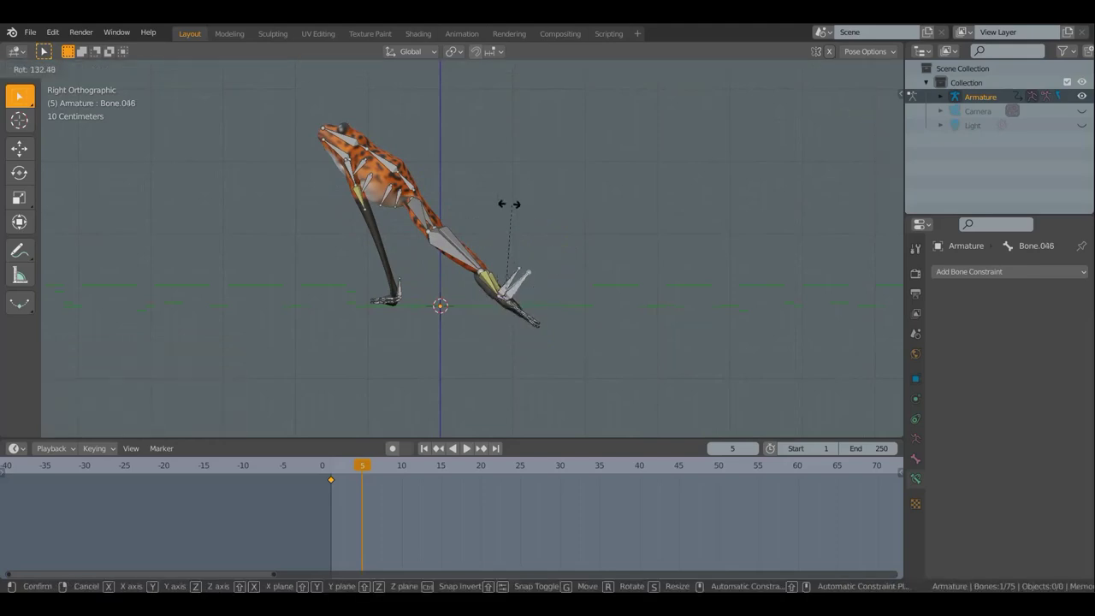
left_click(488, 199)
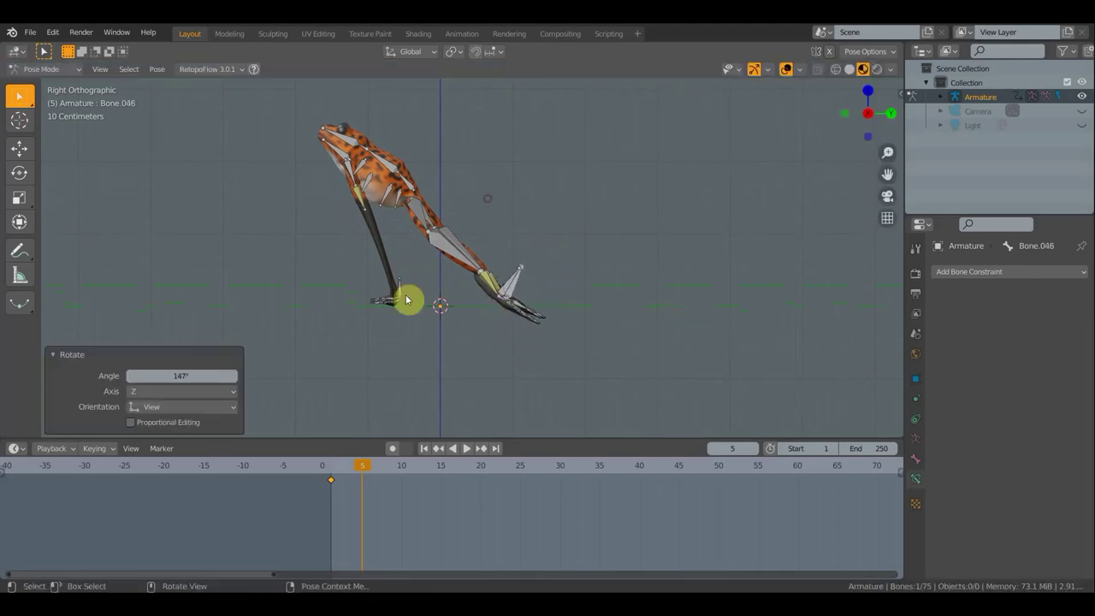
Raise both front feet, rotating Bone.024 to 129° and Bone.062 to 122°
left_click(402, 293)
key("g")
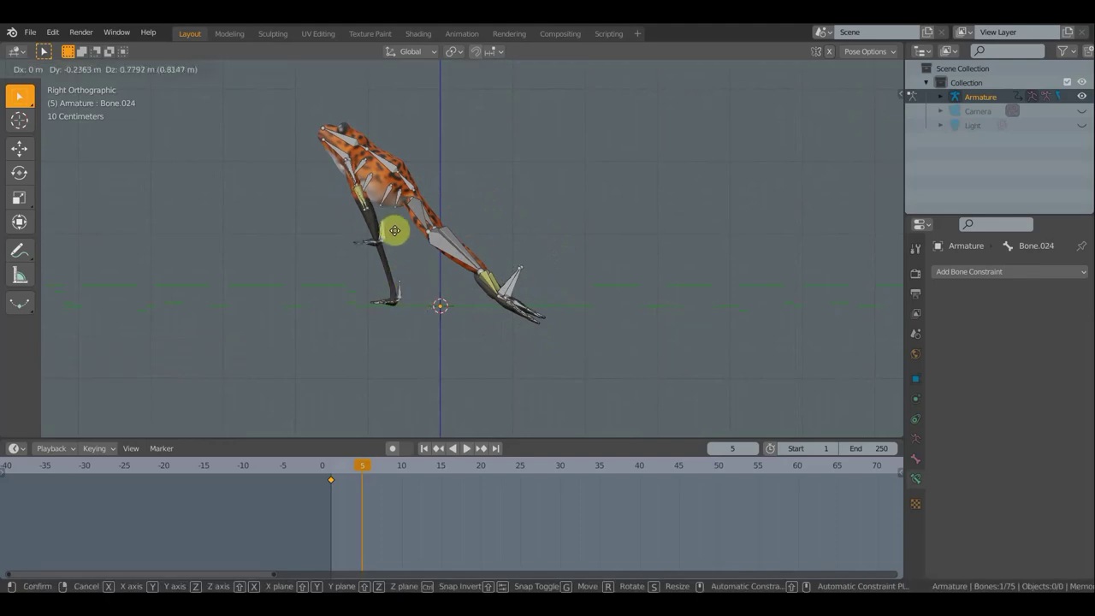
left_click(387, 206)
key("r")
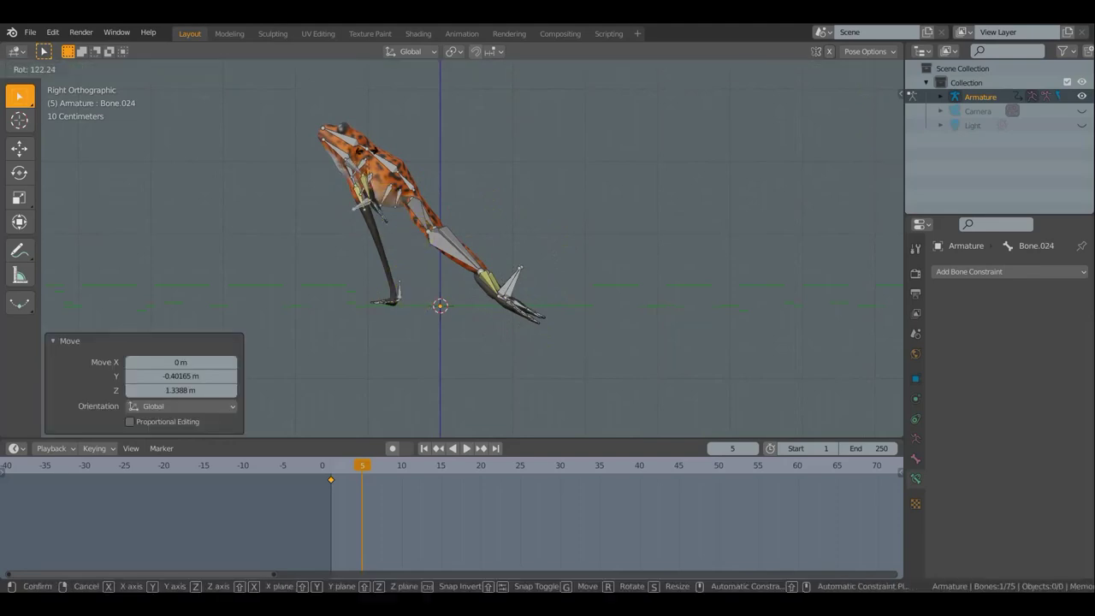
left_click(409, 304)
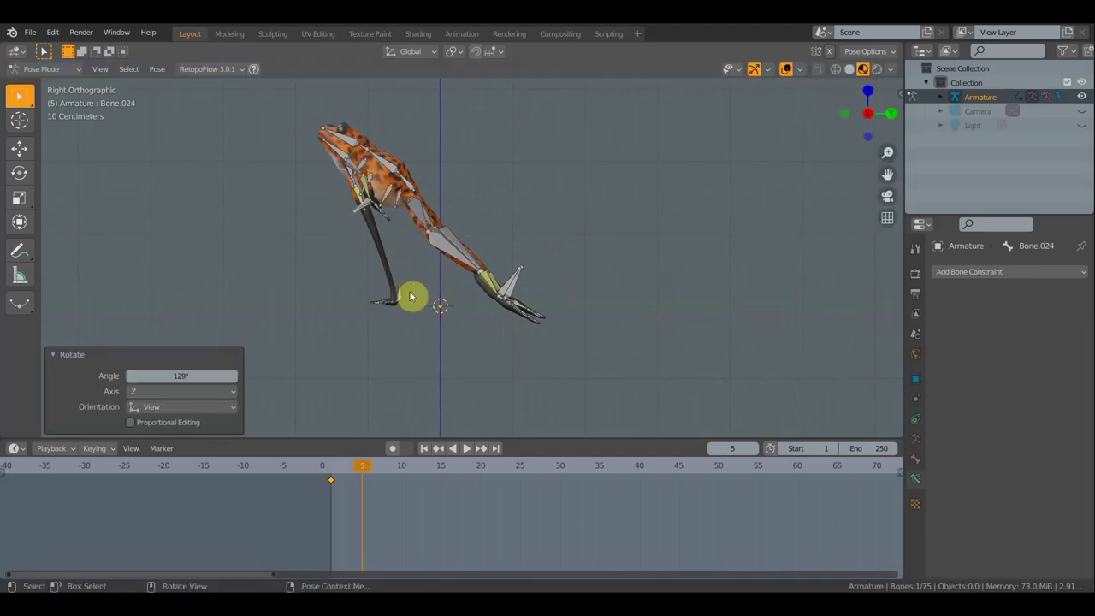
left_click(410, 297)
key("g")
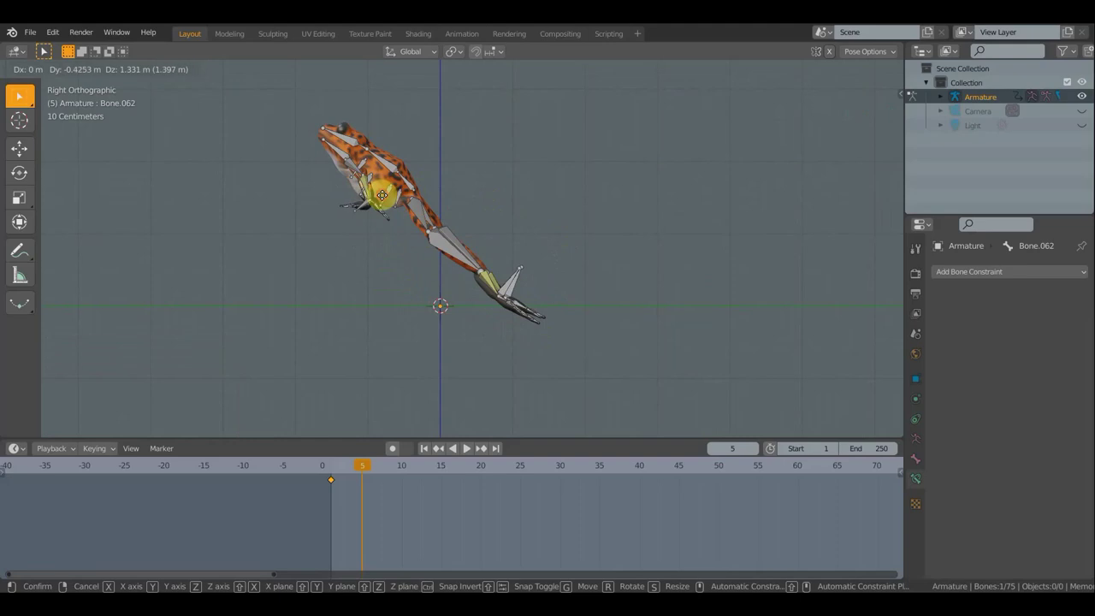
left_click(382, 195)
key("r")
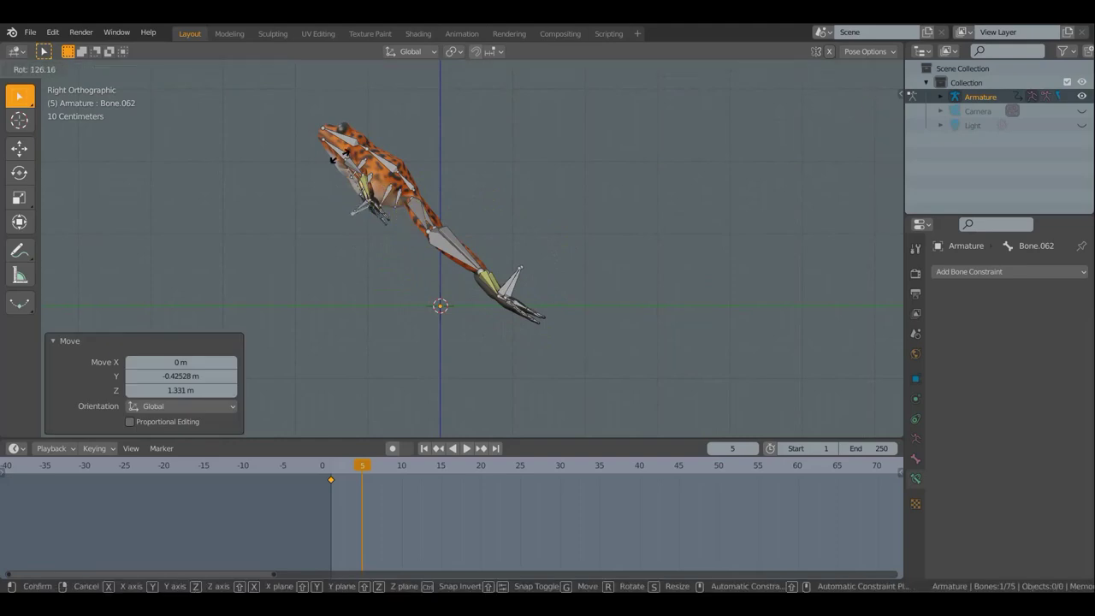
left_click(339, 161)
mouse_move(479, 164)
middle_mouse_down()
mouse_move(306, 246)
mouse_move(395, 322)
middle_mouse_up()
left_click(399, 319)
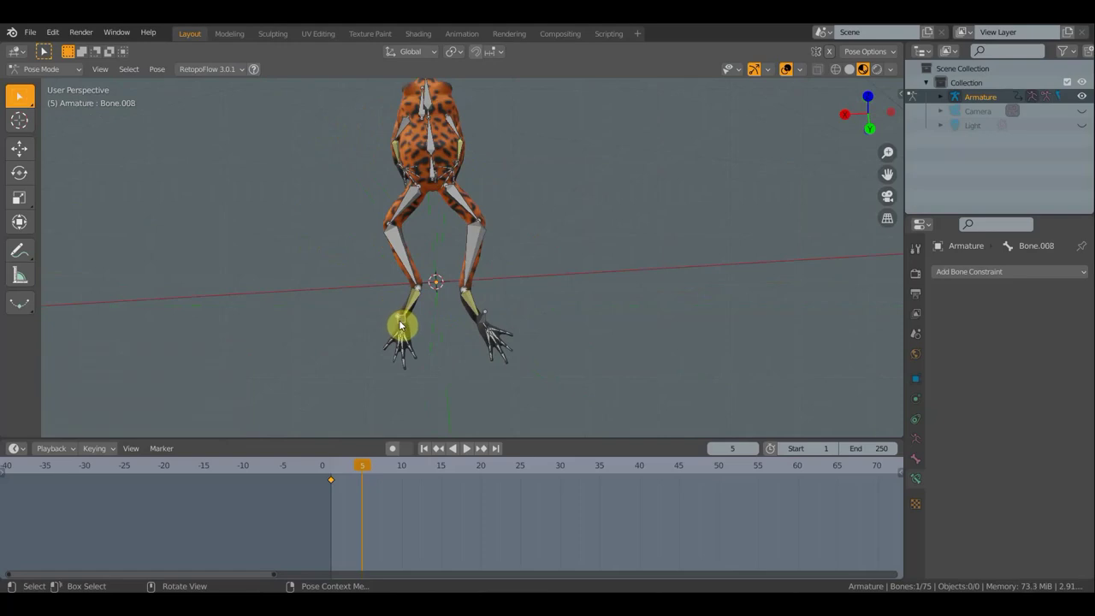
Shift hind feet Bone.008 and Bone.046 inward, rotating Bone.046 by -19.3°
key("g")
left_click(416, 322)
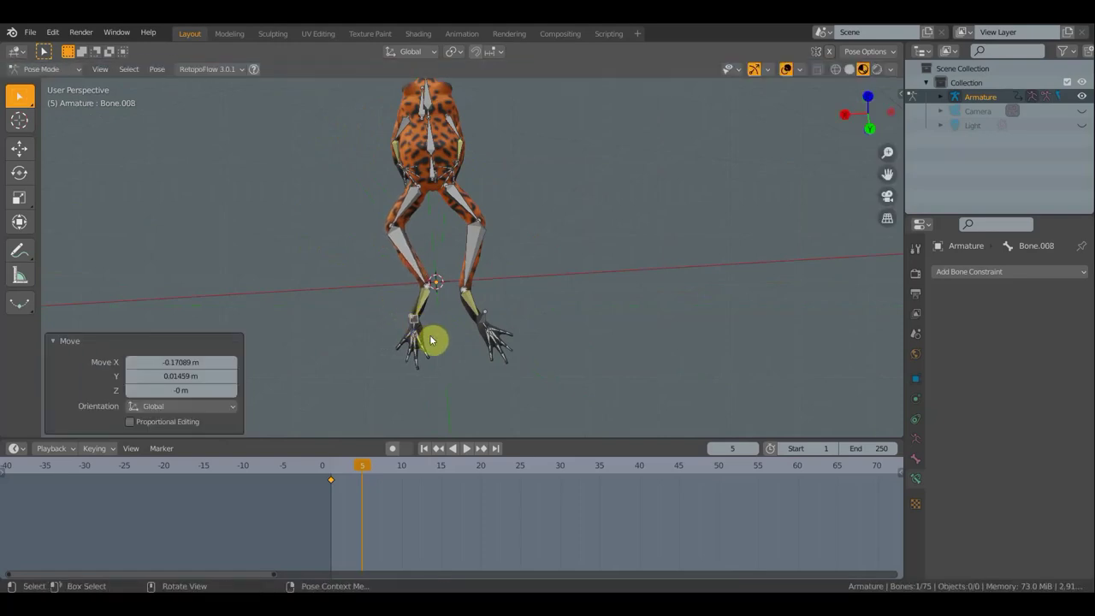
left_click(492, 332)
key("g")
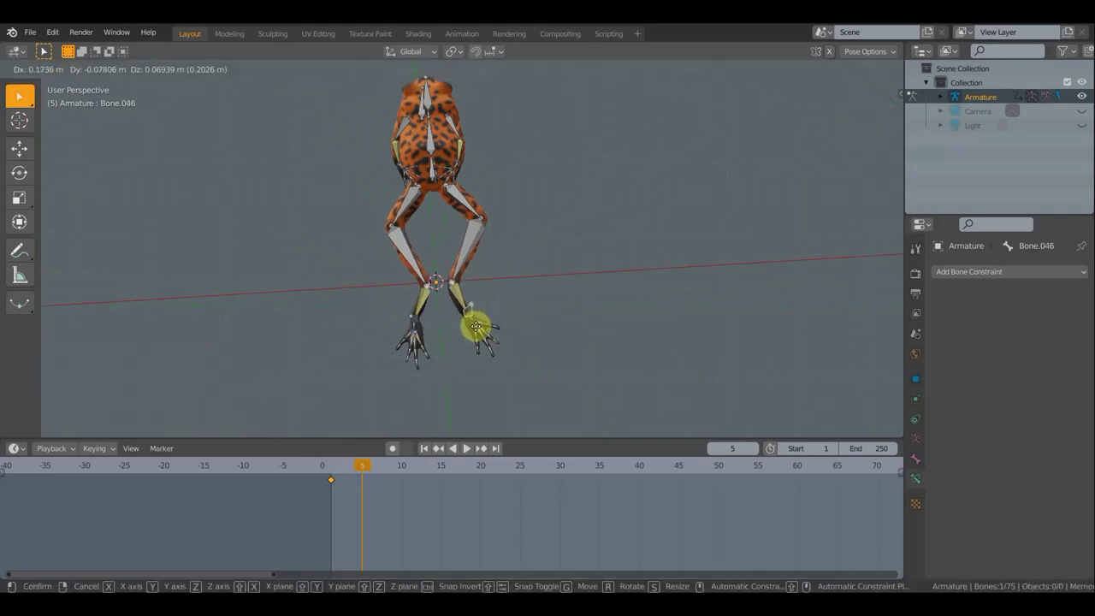
left_click(479, 330)
key("r")
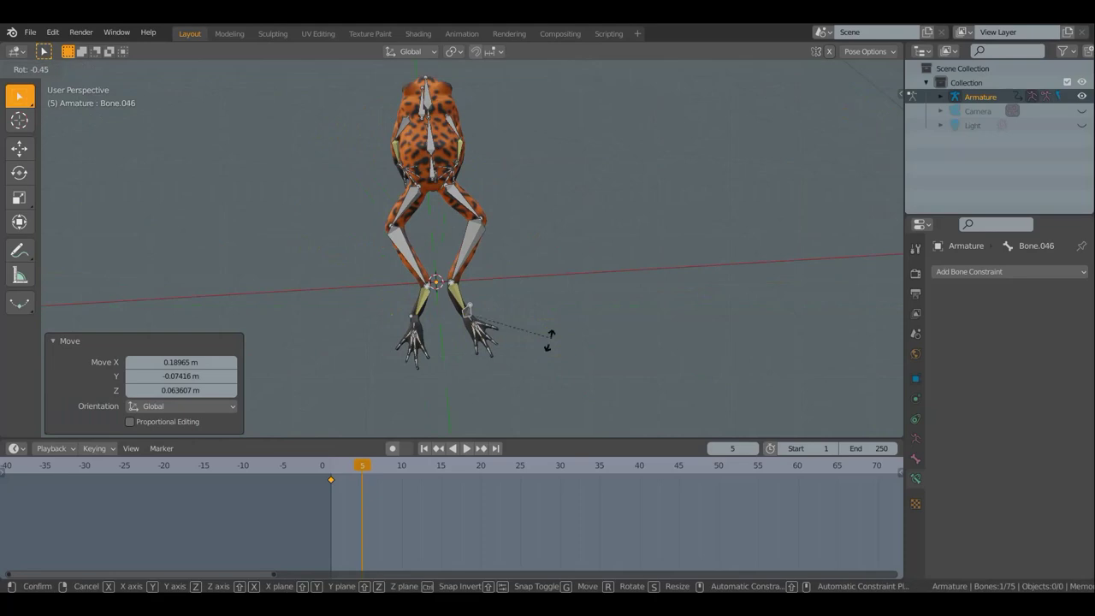
left_click(524, 357)
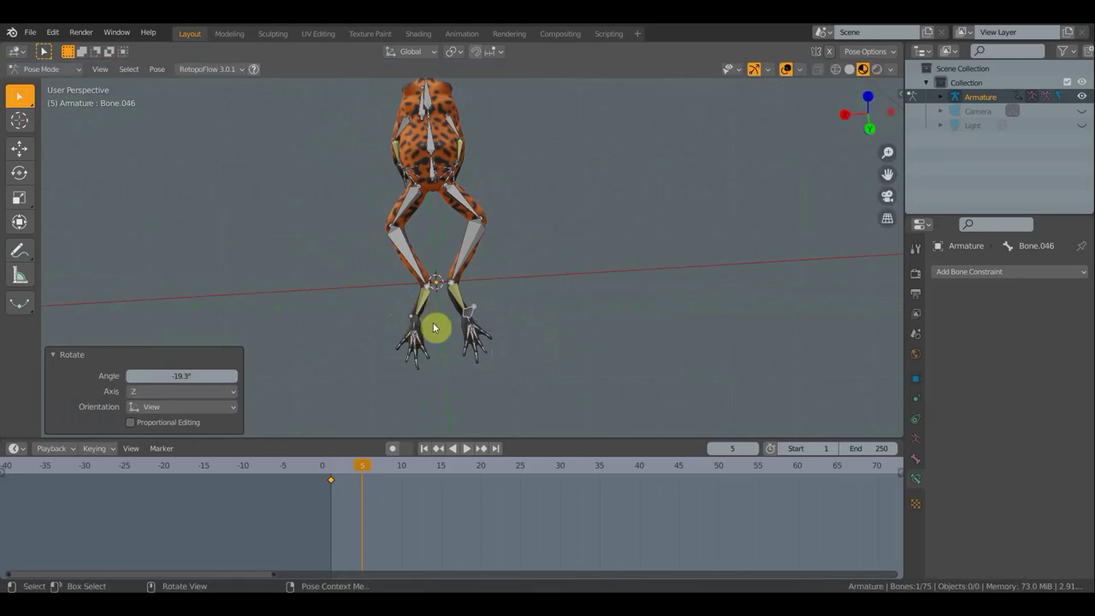
mouse_move(518, 331)
middle_mouse_down()
mouse_move(709, 244)
mouse_move(691, 248)
middle_mouse_up()
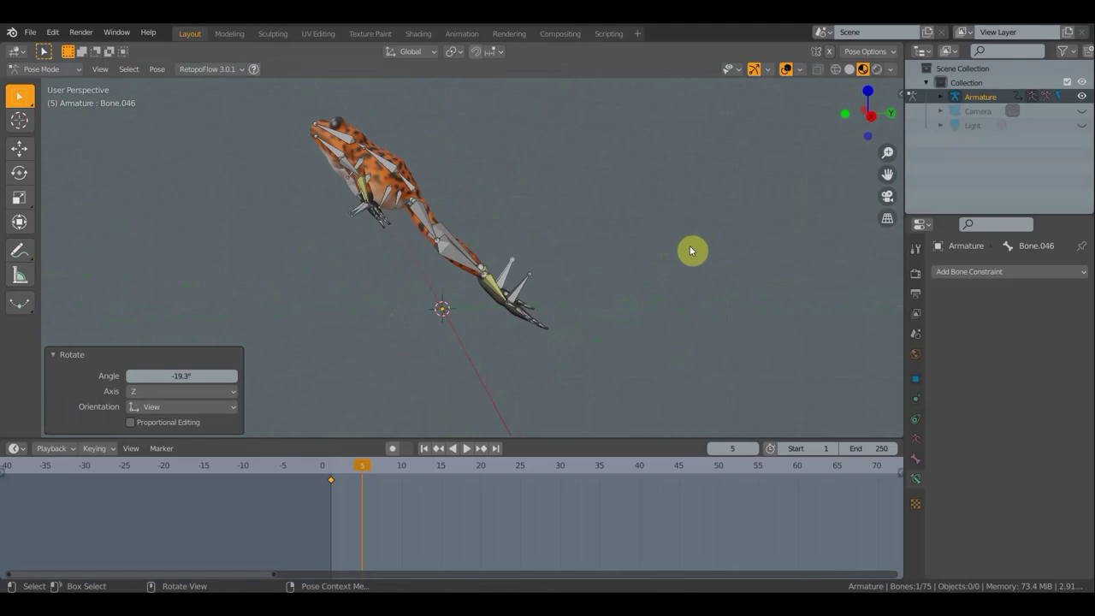
Select all bones and keyframe Location & Rotation at frame 5
key("a")
key("i")
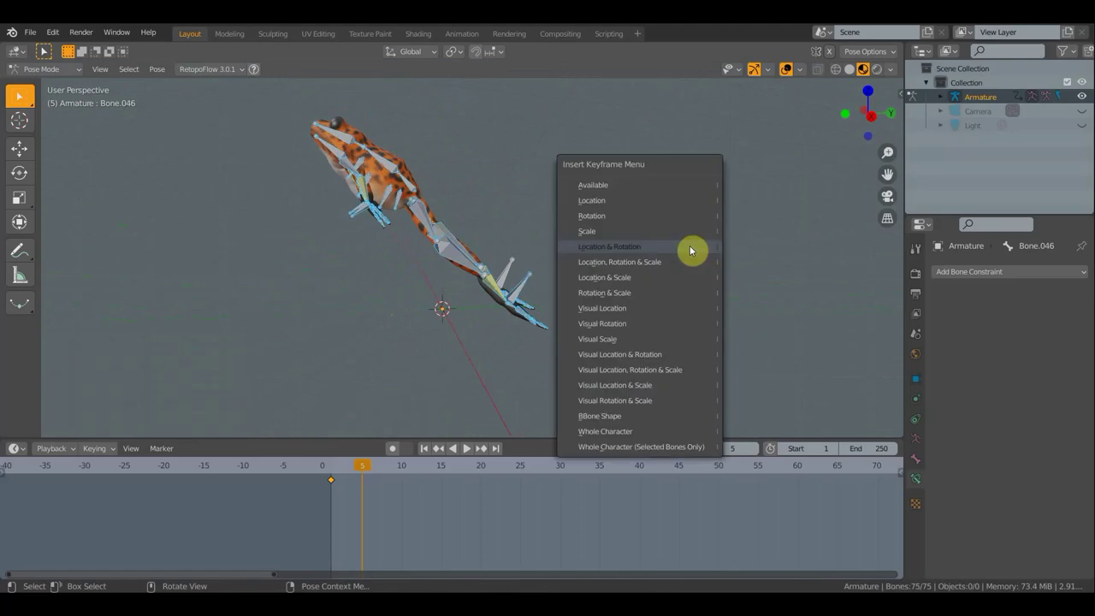
left_click(691, 248)
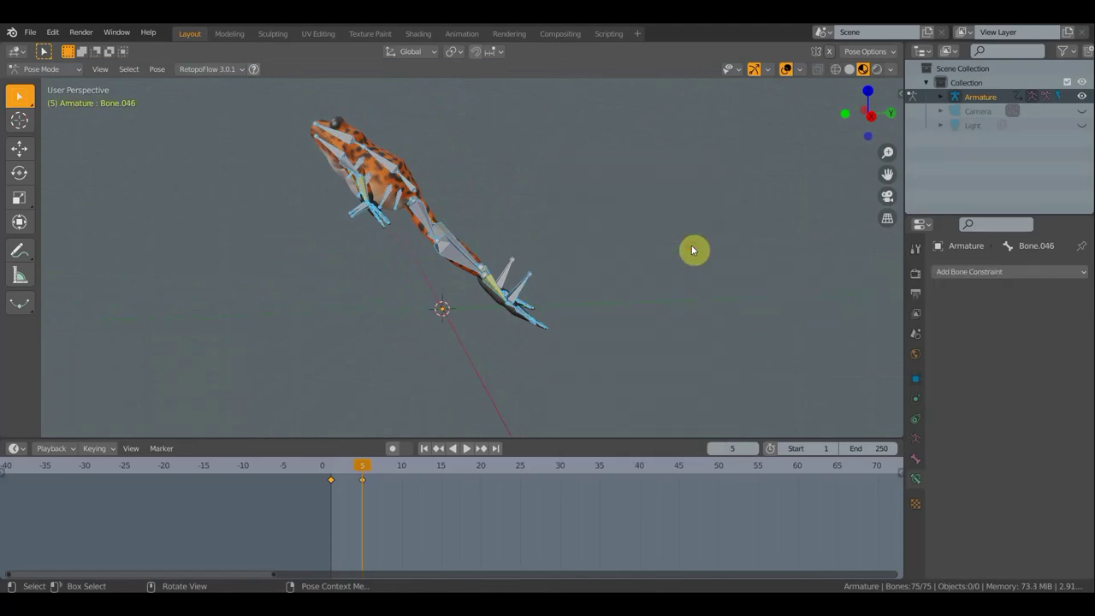
Lift the whole rig up and forward in side view and key Location & Rotation again
key("KP_3")
scroll(548, 267, "down", 2)
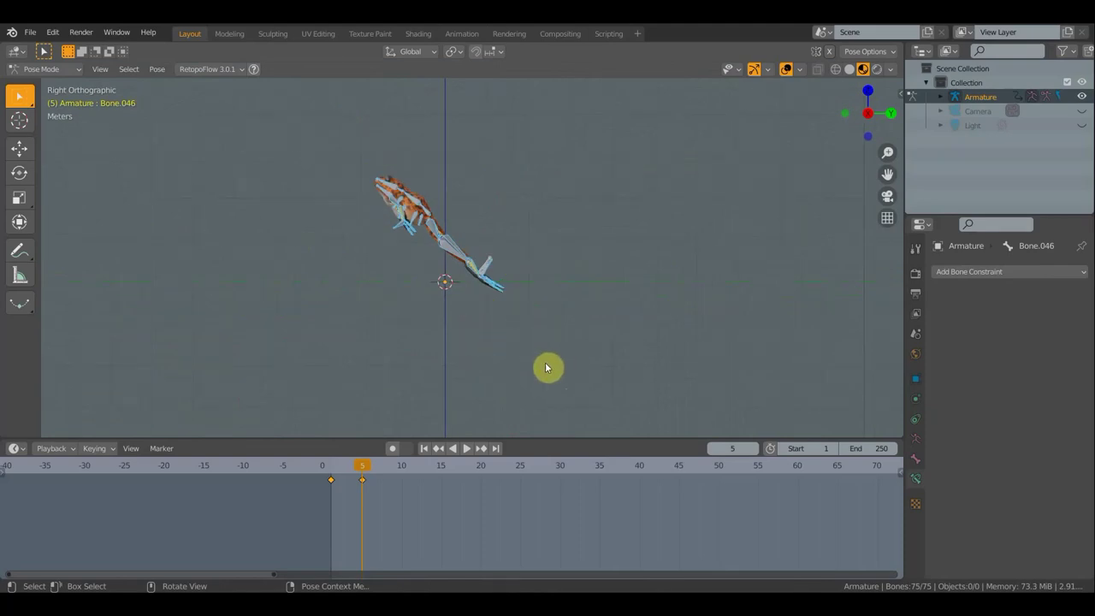
key("g")
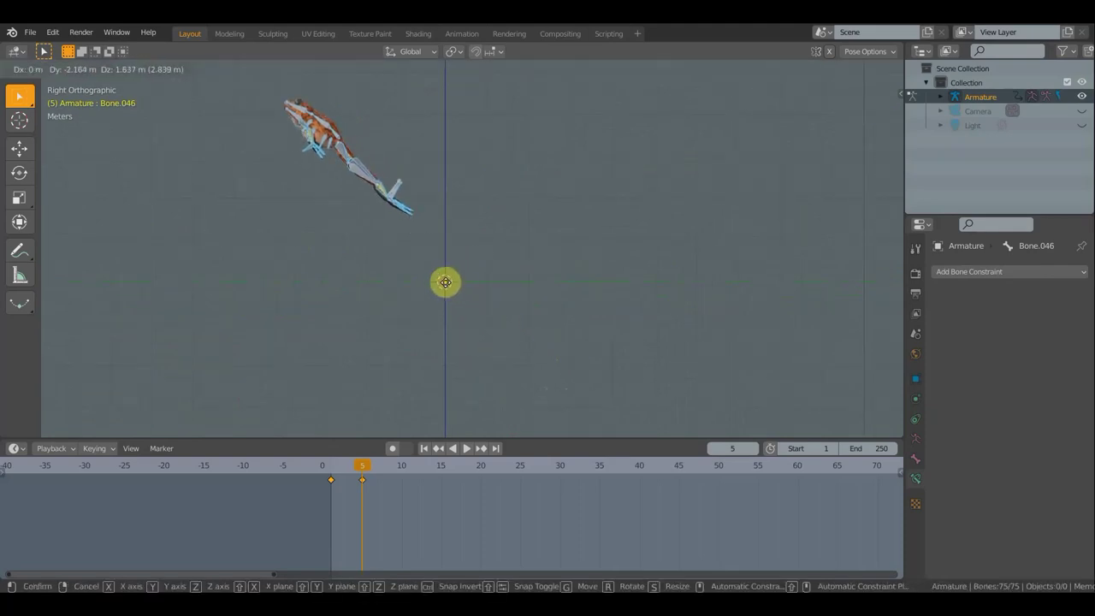
left_click(453, 292)
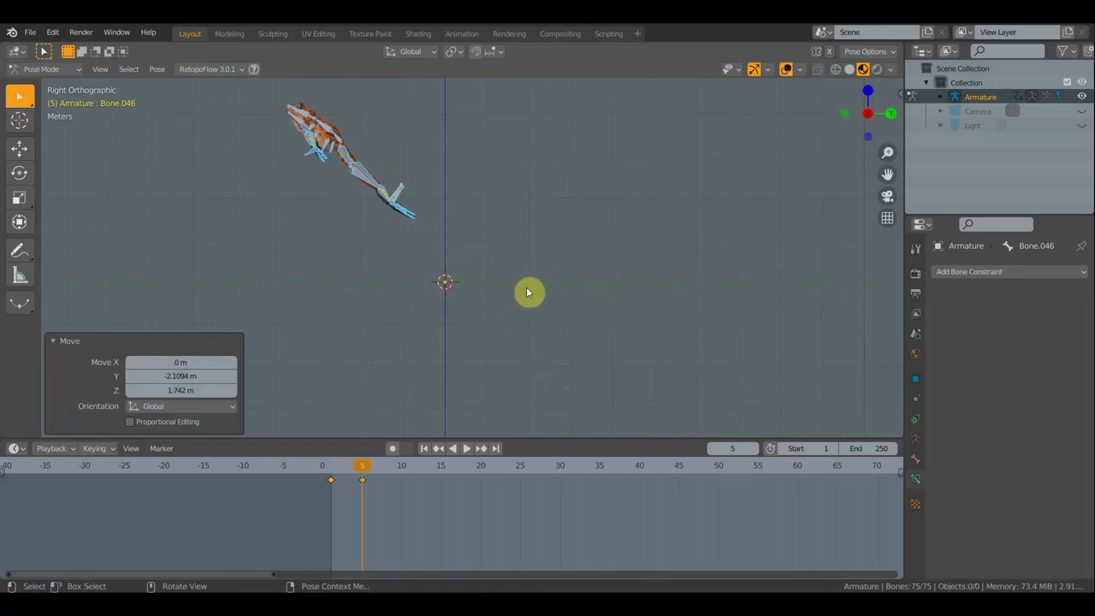
middle_click_drag(520, 274, 648, 316, "shift")
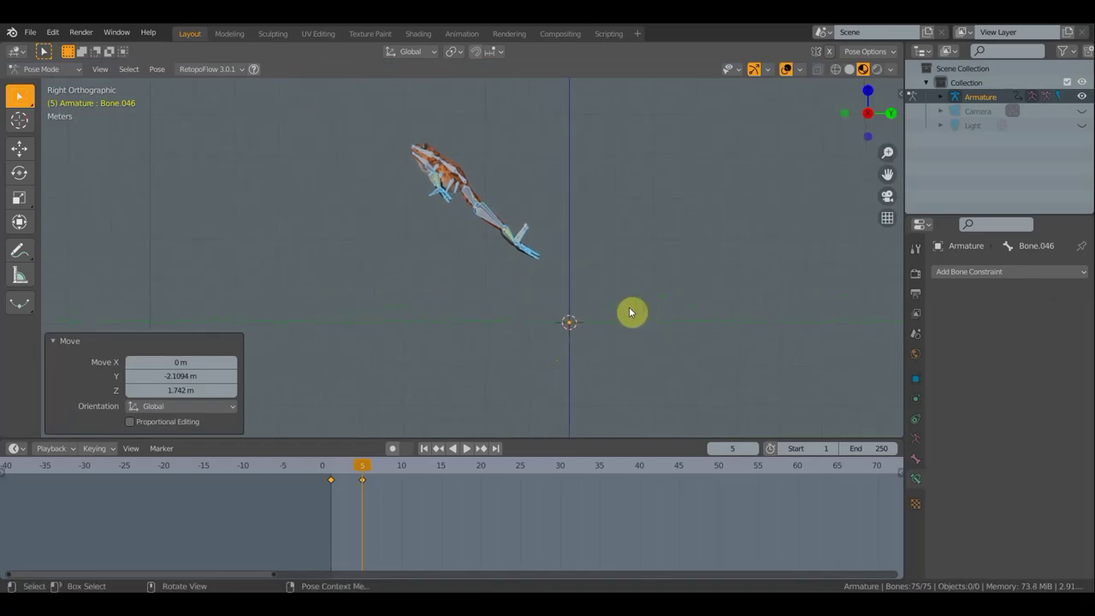
key("i")
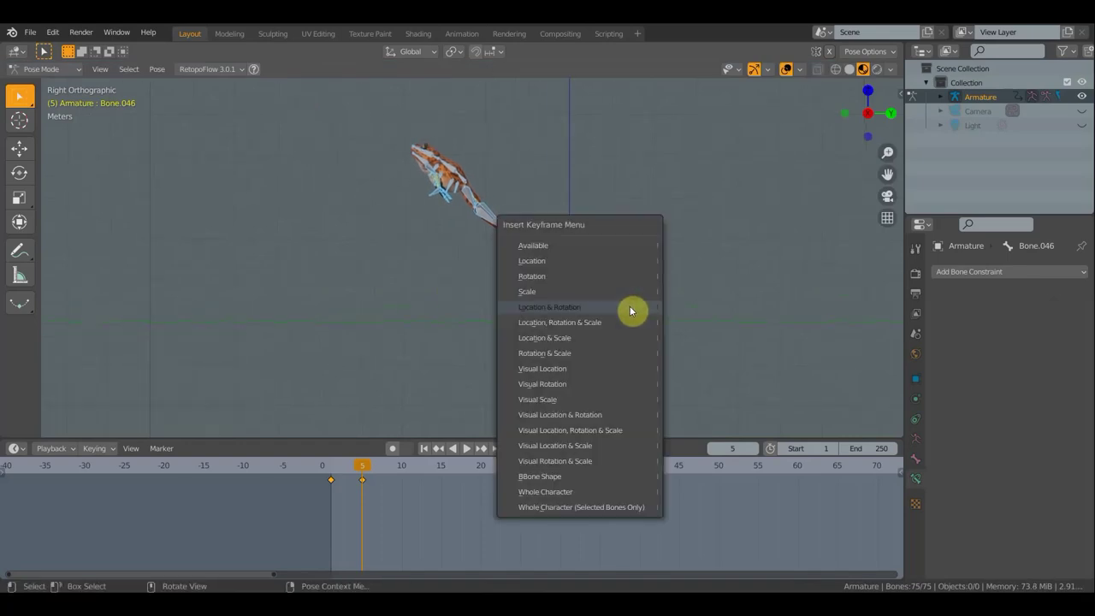
left_click(635, 307)
mouse_move(362, 471)
left_mouse_down()
mouse_move(325, 469)
mouse_move(430, 484)
mouse_move(325, 474)
mouse_move(346, 486)
left_mouse_up()
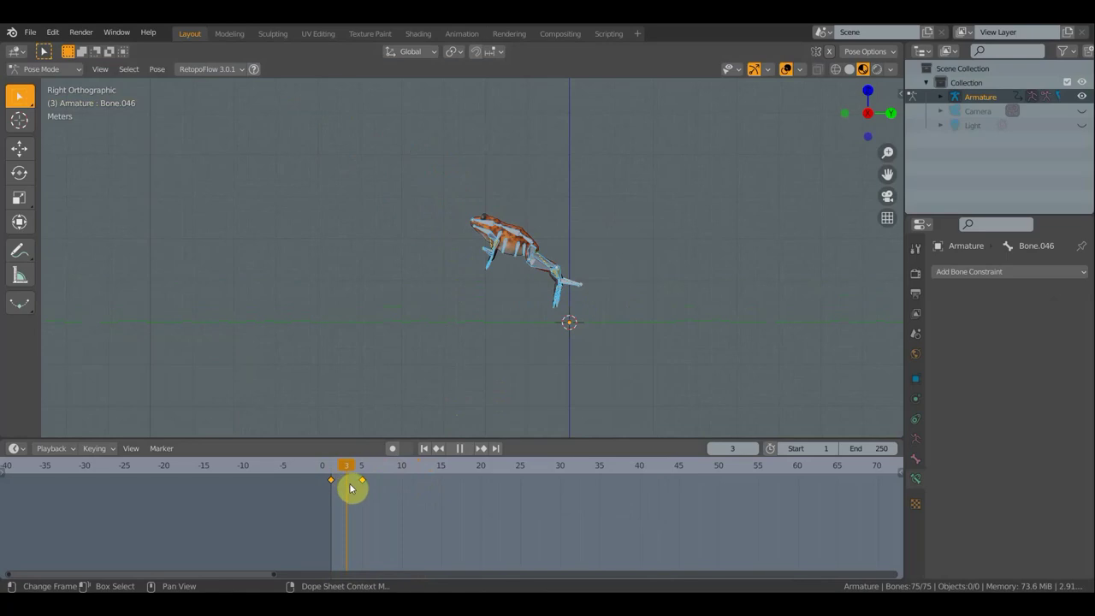
Scrub from frame 3 back to frame 5, reframe the frog, then go to frame 10
left_click_drag(350, 488, 363, 489)
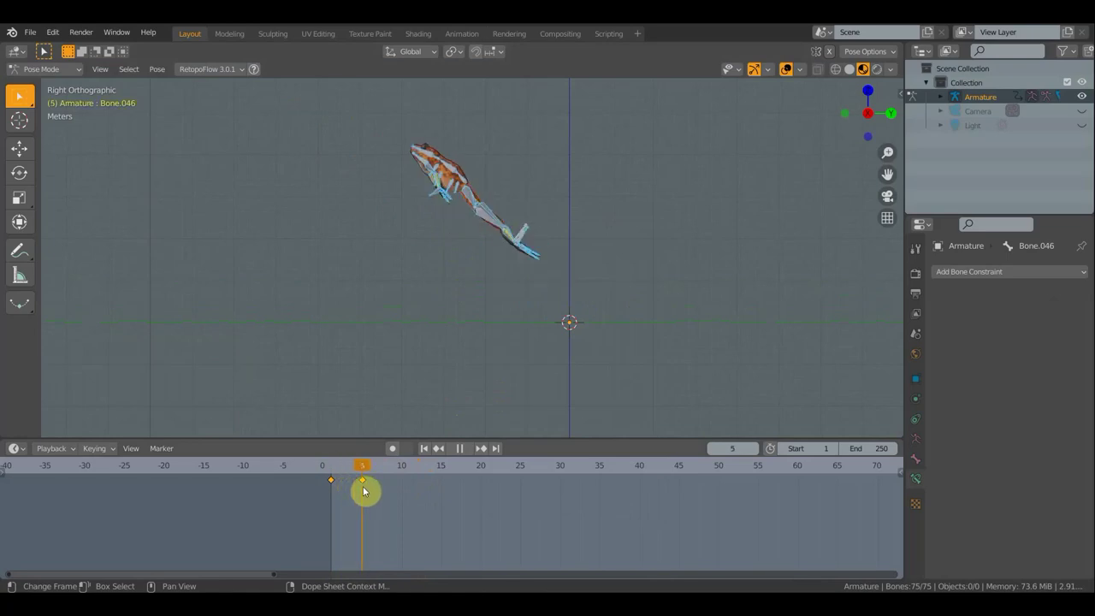
middle_click_drag(536, 311, 588, 342, "shift")
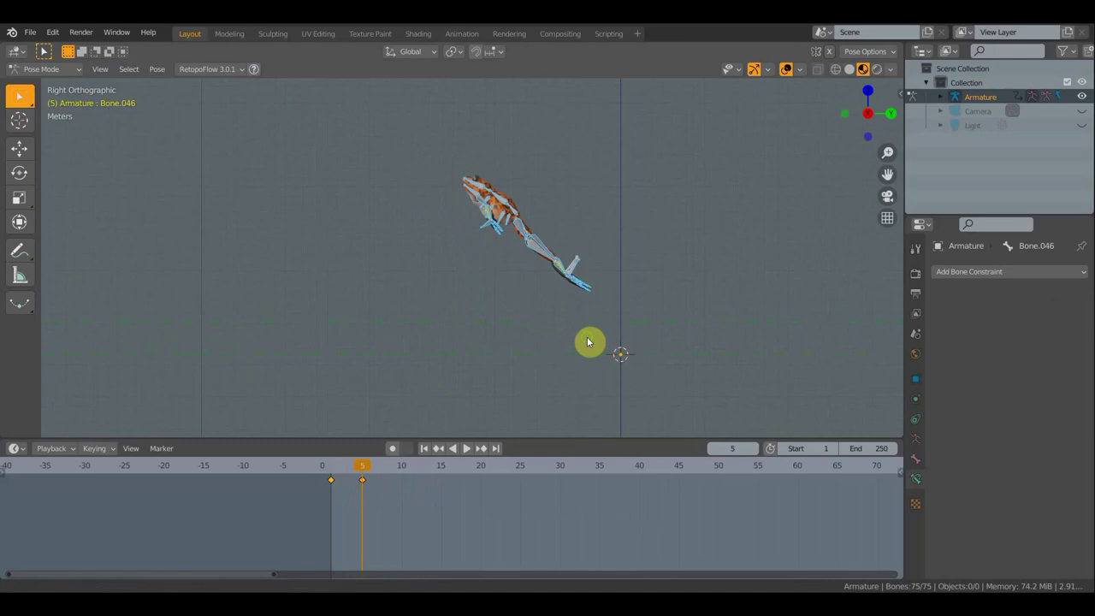
left_click(401, 469)
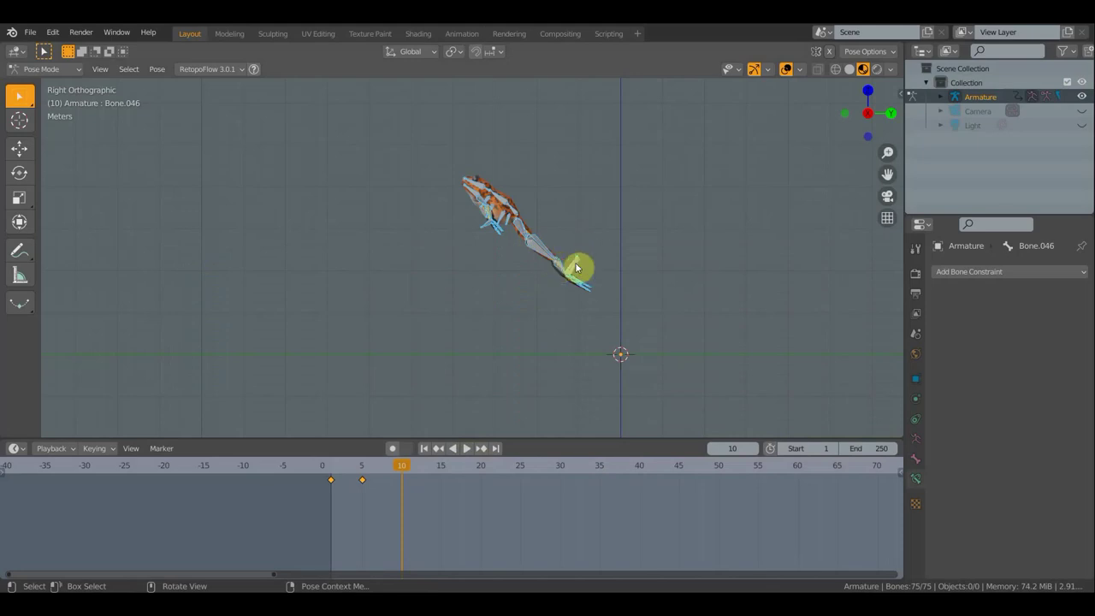
Move the rig and tilt it 38.3° into its frame-10 position
middle_click_drag(666, 248, 690, 243, "shift")
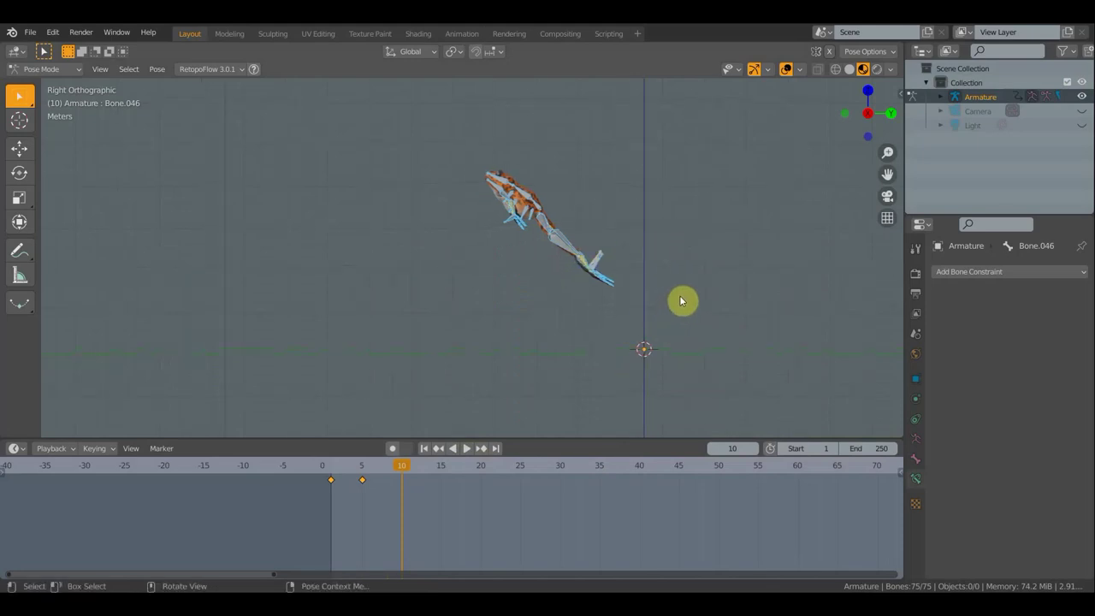
key("g")
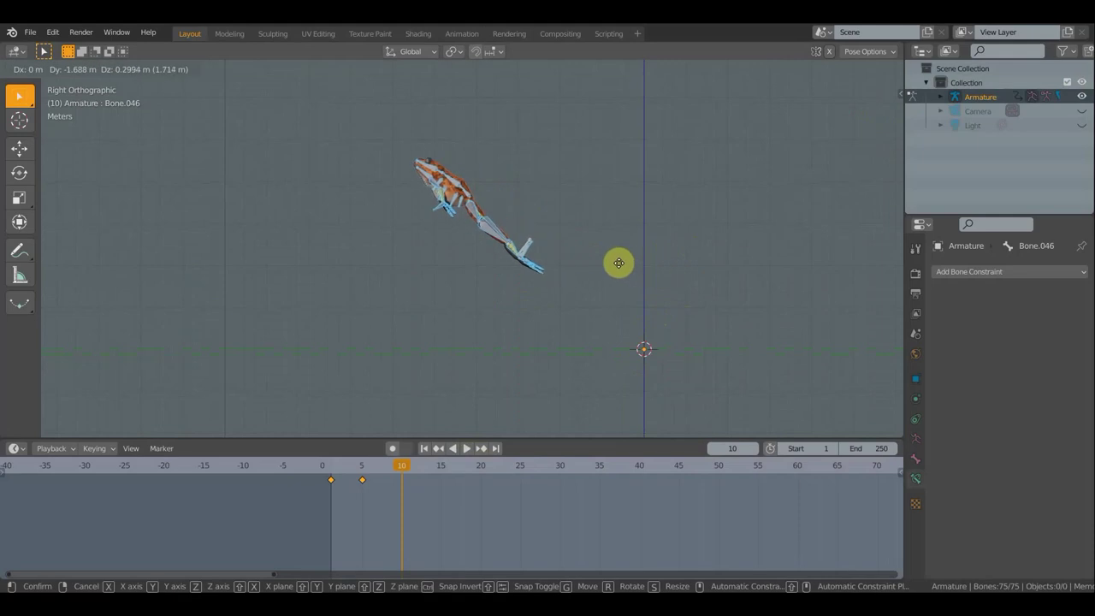
left_click(605, 261)
key("r")
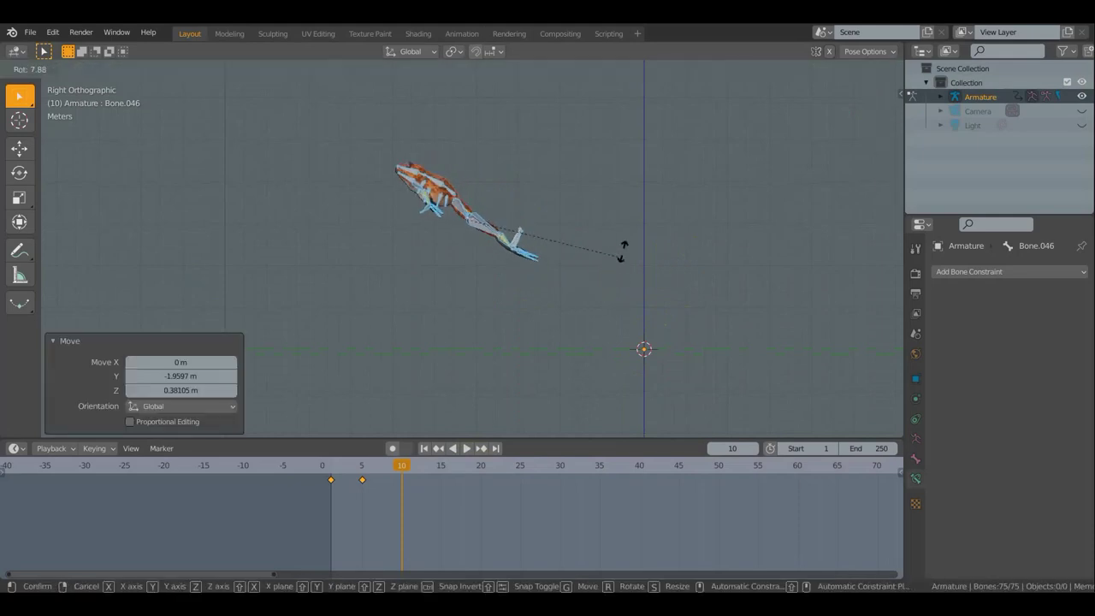
left_click(582, 184)
key("g")
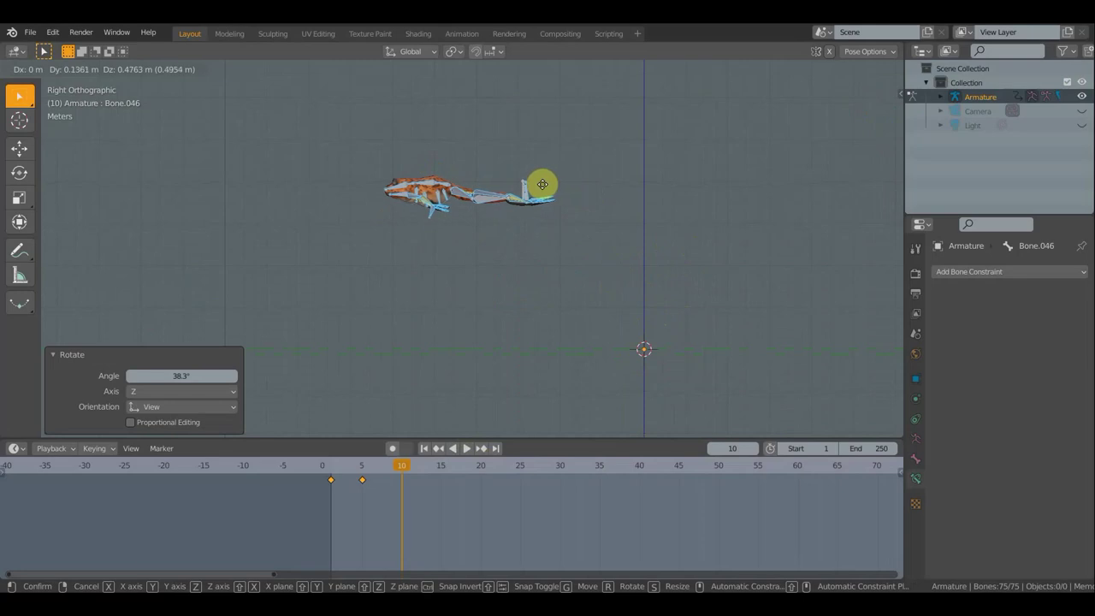
left_click(524, 214)
Reposition hind foot Bone.008 and rotate it -75.9°
scroll(523, 214, "up", 1)
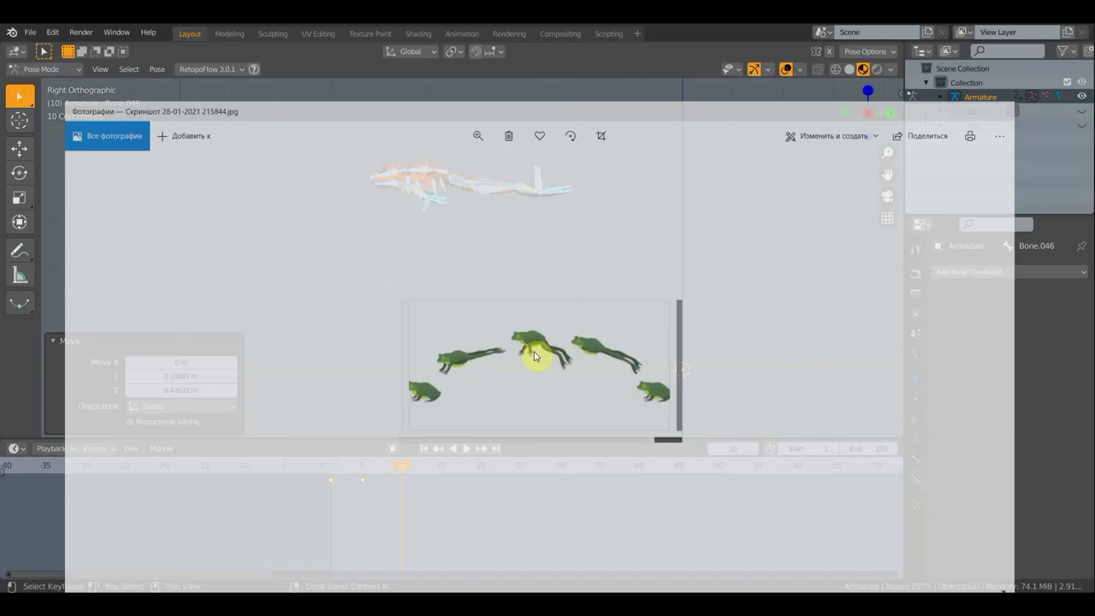
left_click(550, 188)
left_click(549, 188)
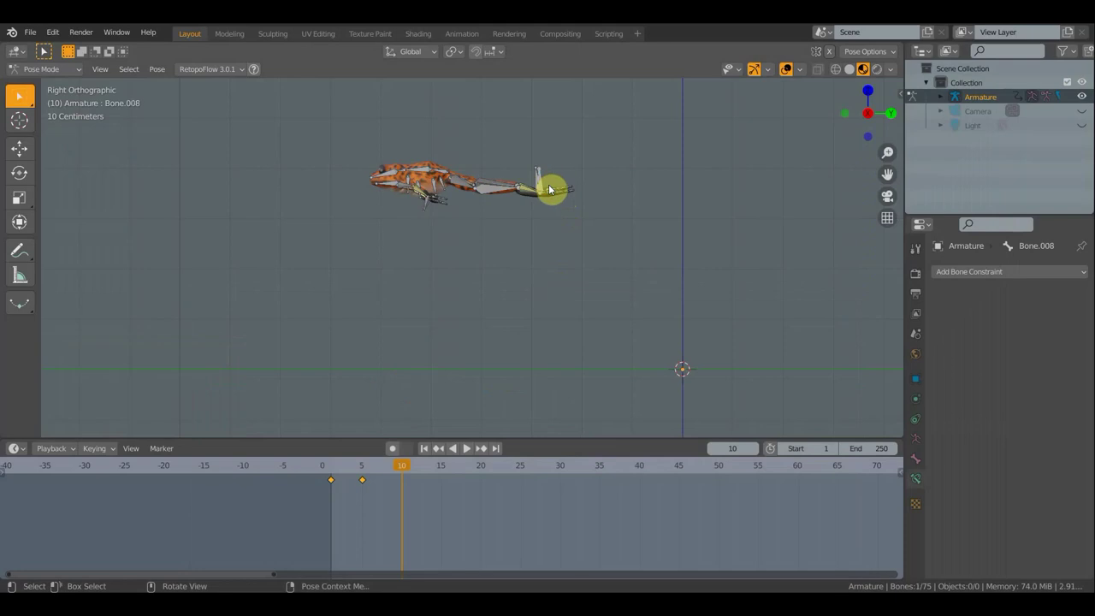
key("g")
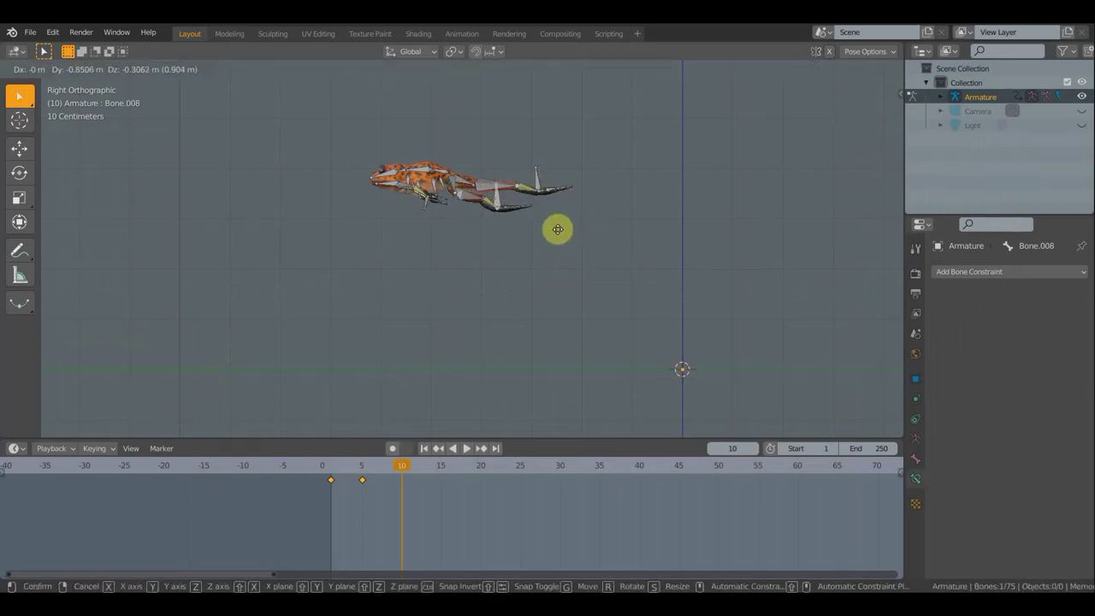
left_click(552, 231)
key("r")
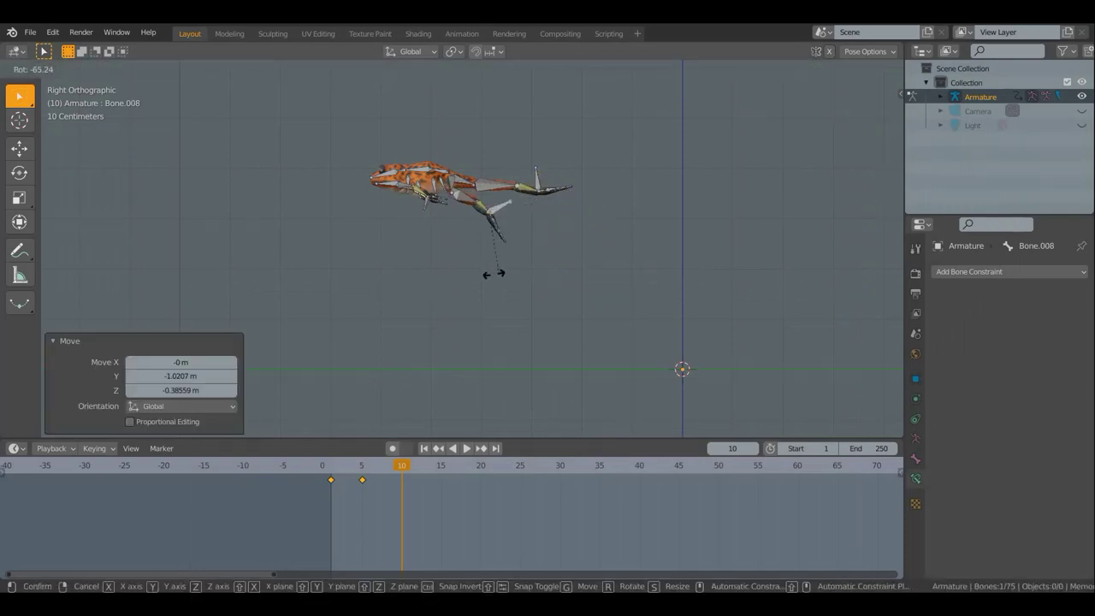
left_click(488, 263)
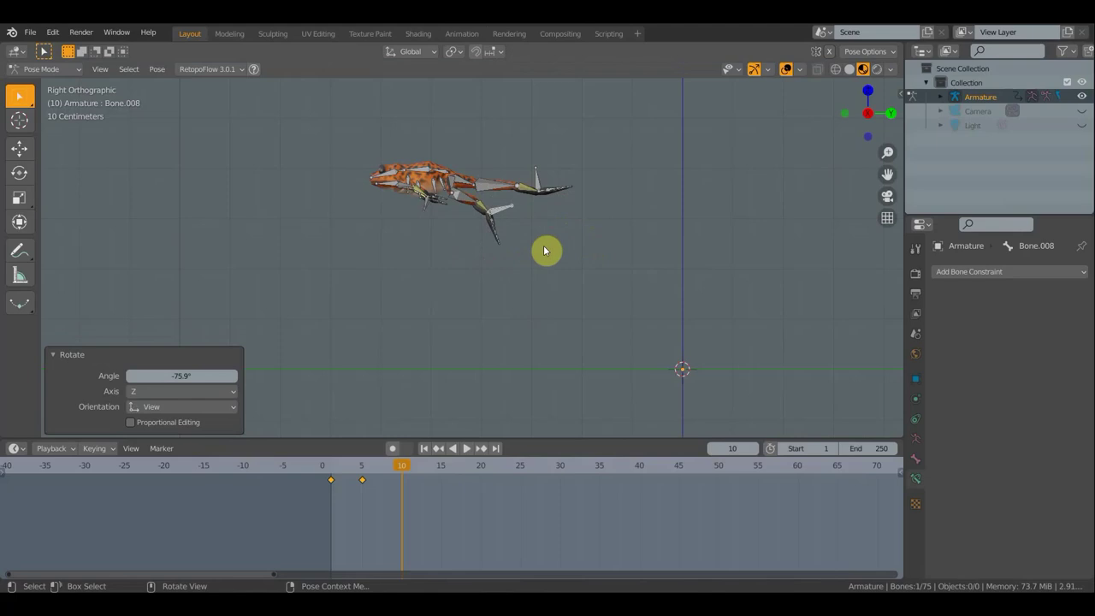
key("g")
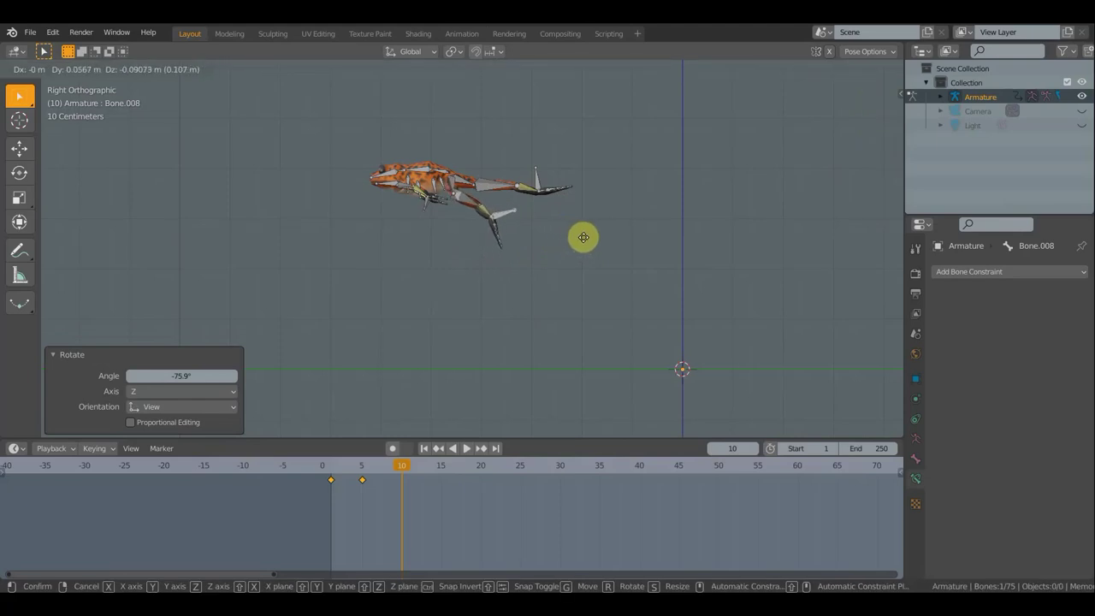
left_click(567, 235)
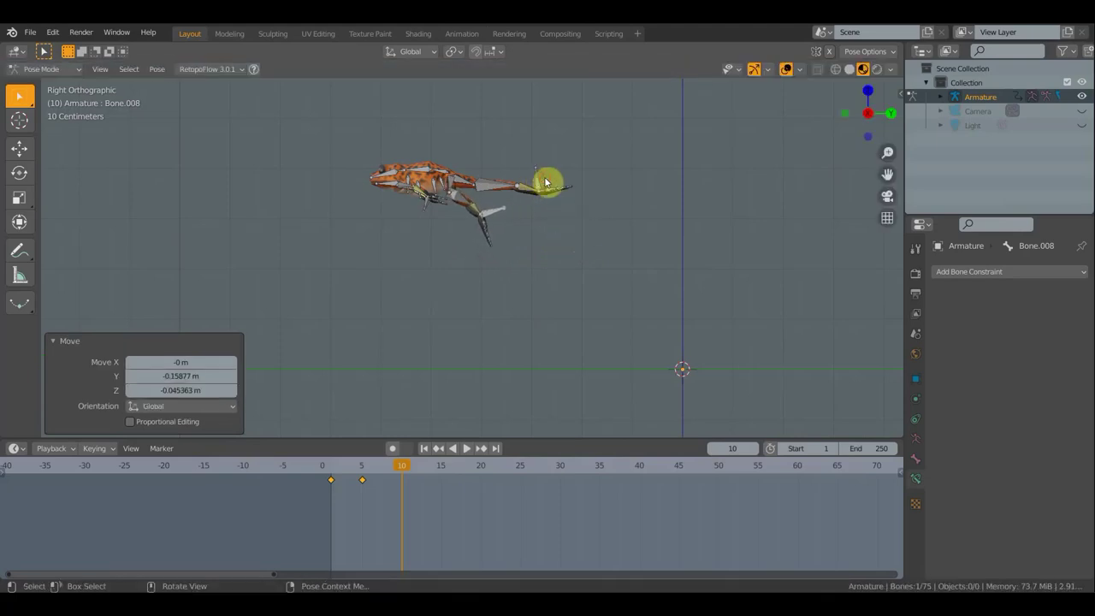
Move the lower hind leg bone Bone.046 down and back
left_click(545, 181)
key("g")
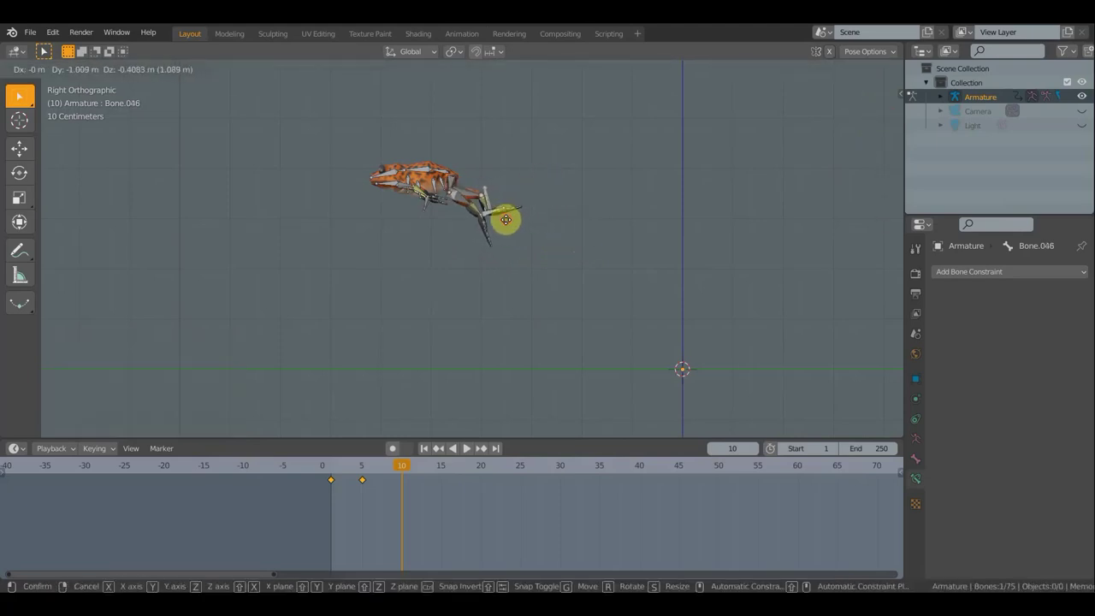
left_click(505, 220)
mouse_move(544, 227)
middle_mouse_down()
mouse_move(444, 310)
mouse_move(373, 336)
mouse_move(347, 362)
mouse_move(474, 269)
middle_mouse_up()
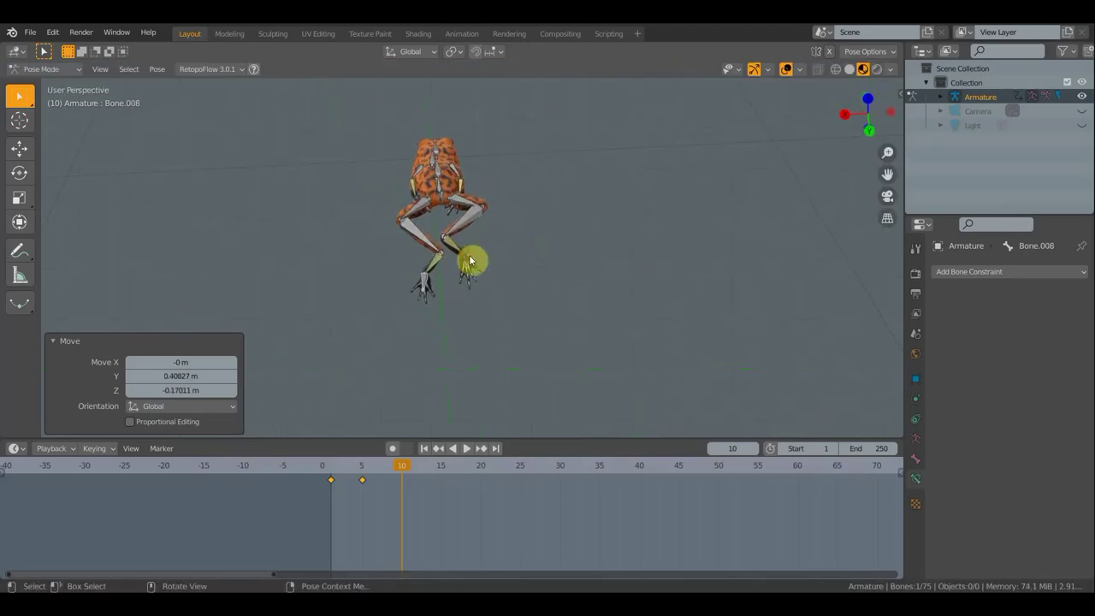
Move lower hind leg Bone.046 back twice, checking it from another angle
left_click(470, 260)
key("g")
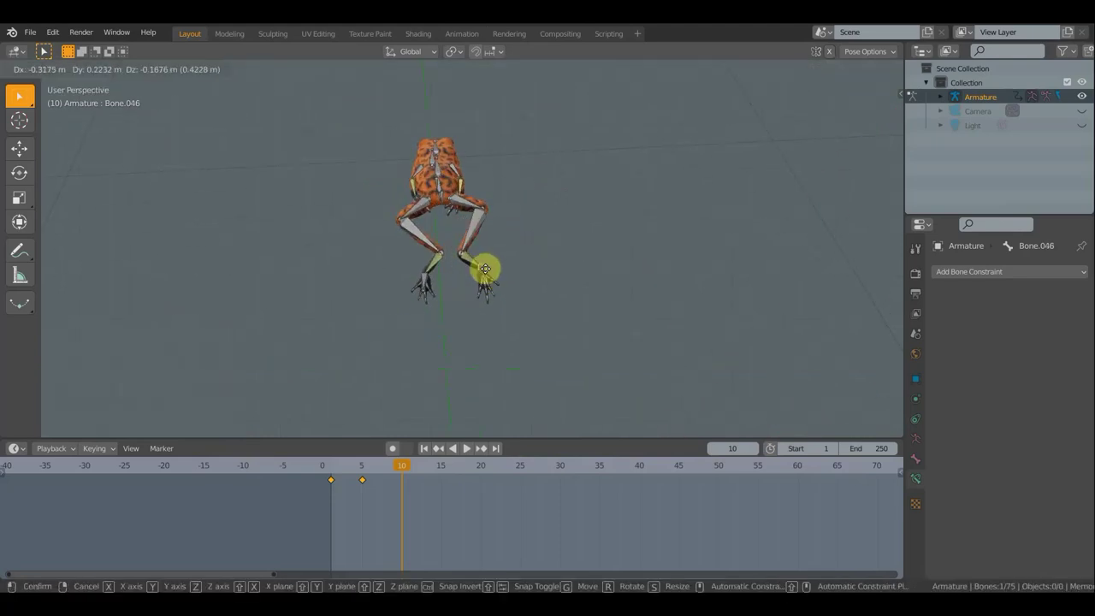
left_click(485, 268)
mouse_move(505, 271)
middle_mouse_down()
mouse_move(679, 185)
mouse_move(661, 192)
middle_mouse_up()
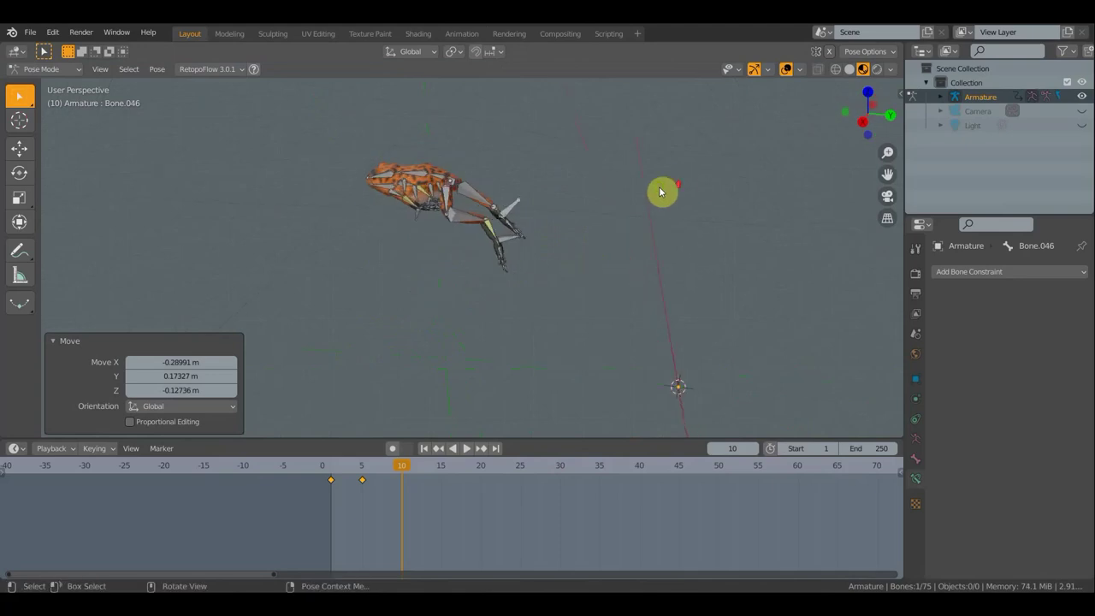
middle_click_drag(579, 205, 591, 180)
key("g")
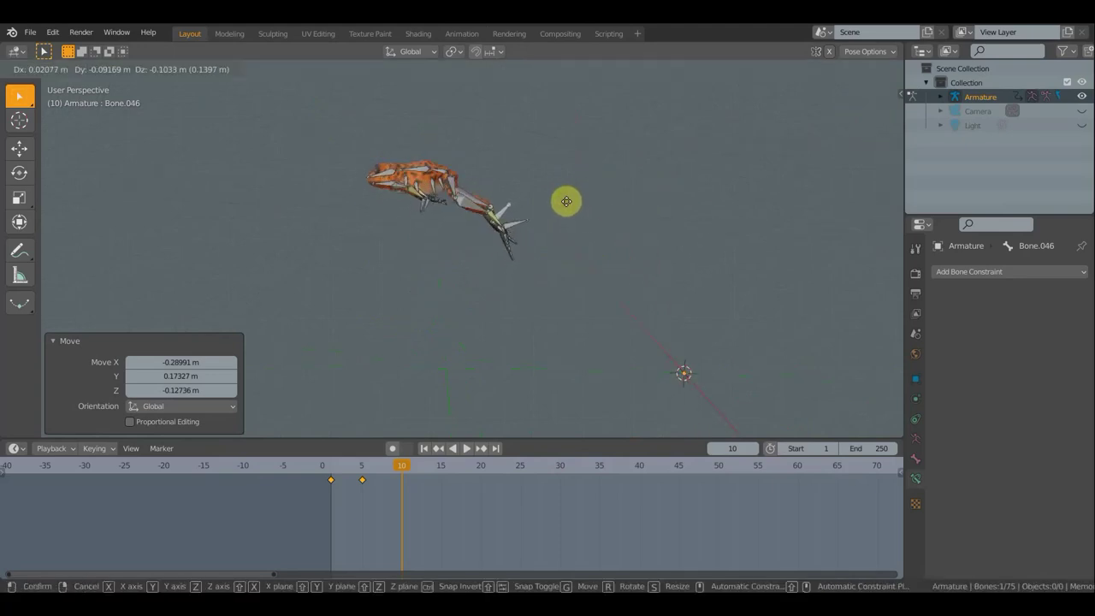
left_click(566, 201)
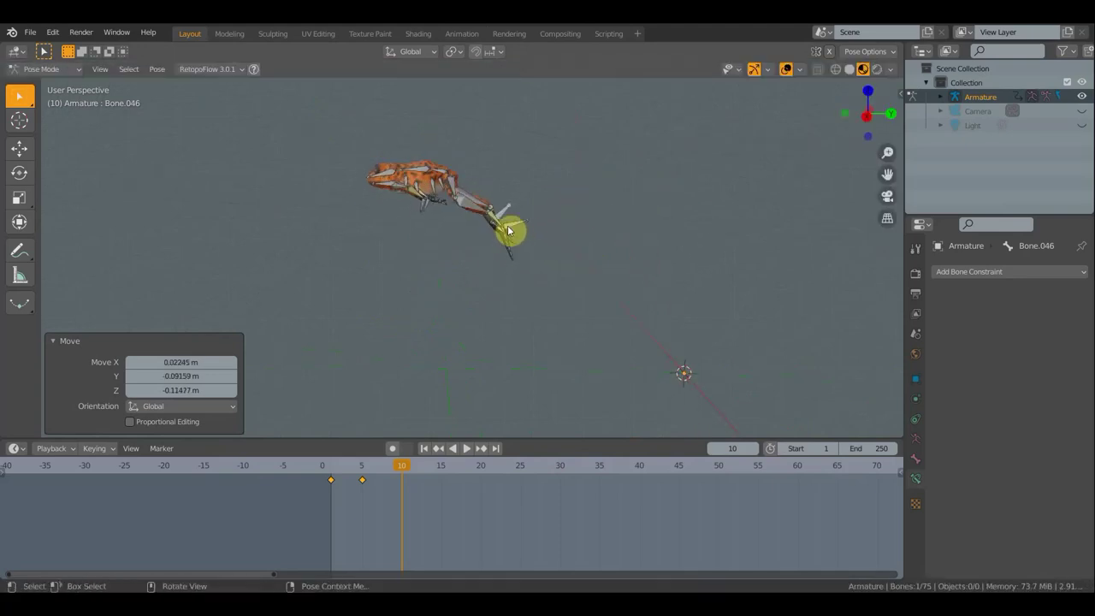
Rotate hind foot Bone.008 by 24.7°, select Bone.062, and return to Right Orthographic view
left_click(532, 238)
key("r")
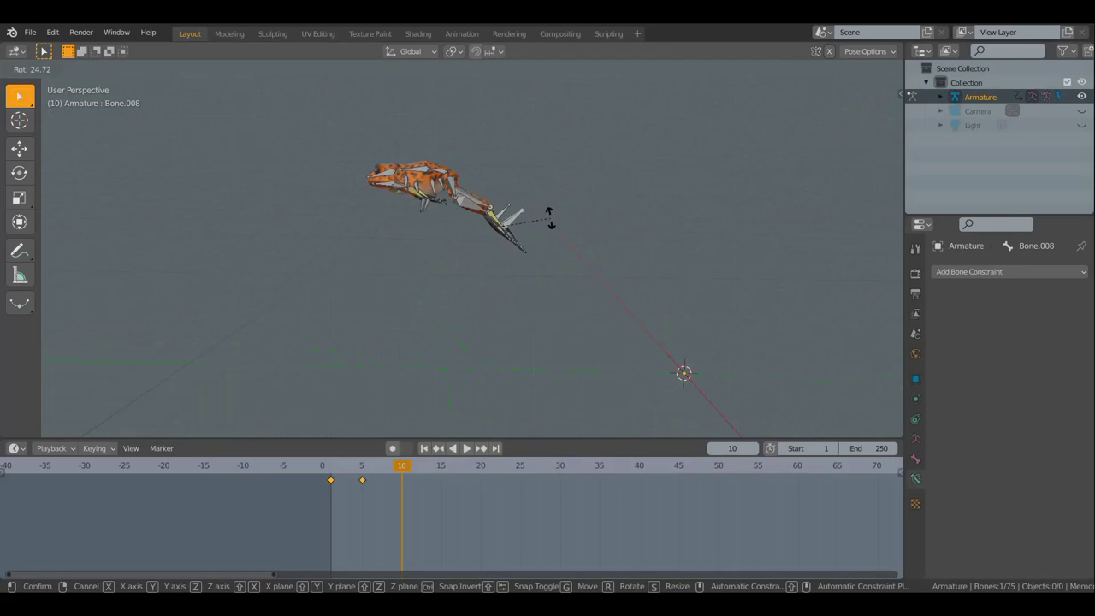
left_click(550, 218)
scroll(451, 199, "up", 4)
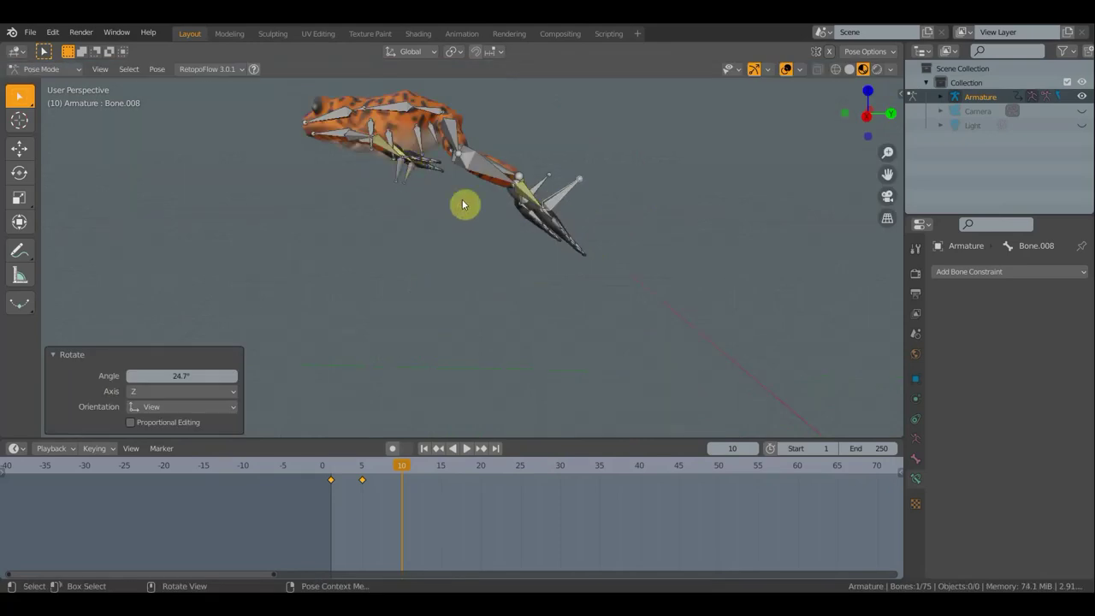
left_click(439, 207)
scroll(436, 206, "down", 2)
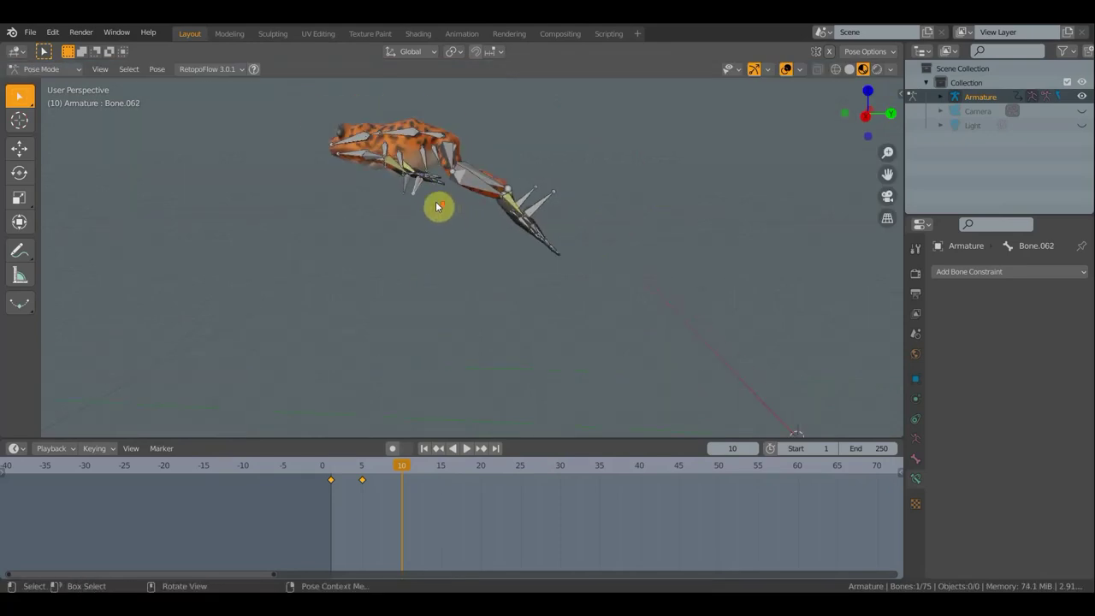
key("KP_3")
middle_click_drag(459, 195, 511, 258, "shift")
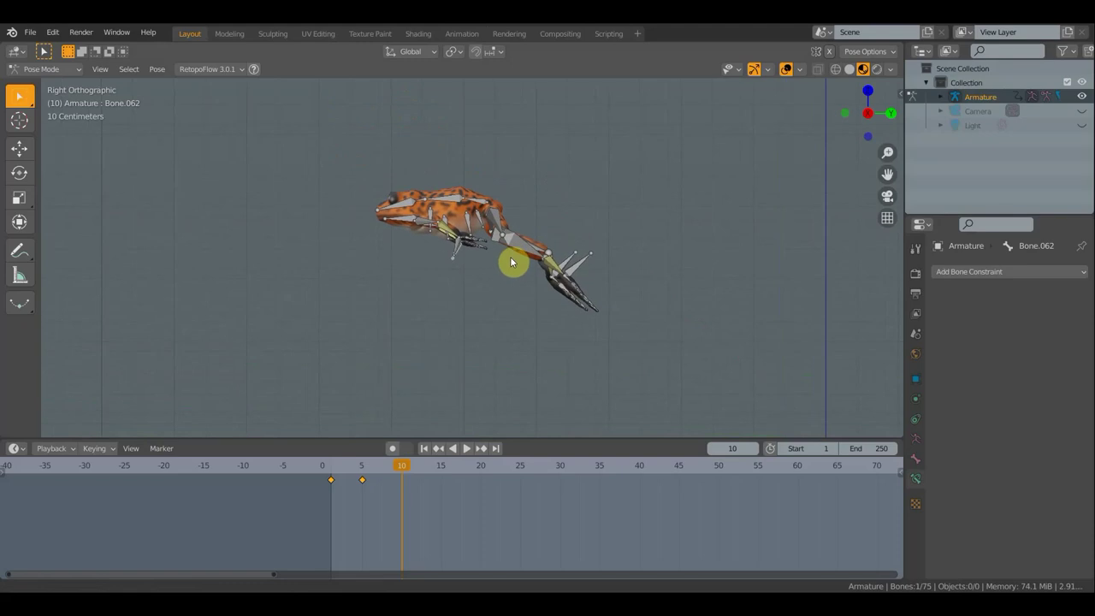
Rotate front leg Bone.062 by -94.1° then -23.7°, repositioning it between turns
key("r")
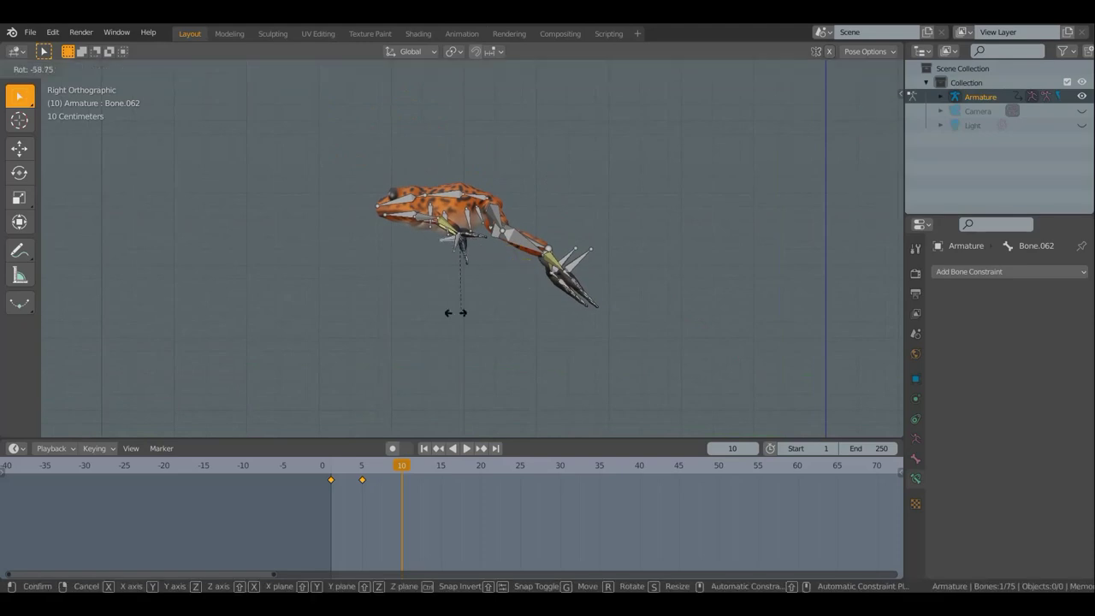
left_click(425, 308)
key("g")
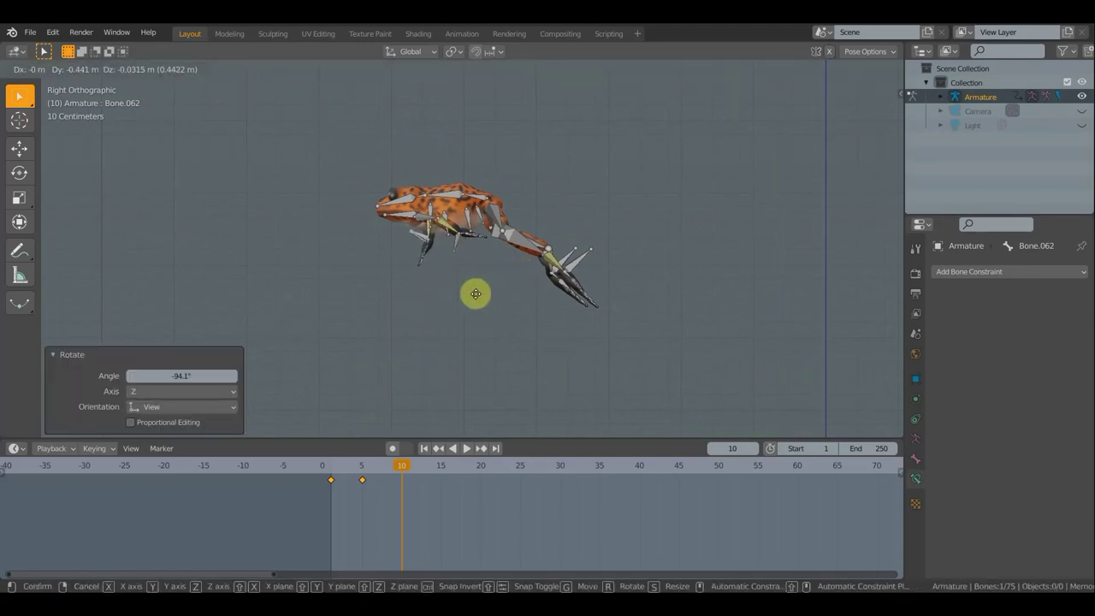
left_click(478, 311)
key("r")
left_click(483, 318)
key("g")
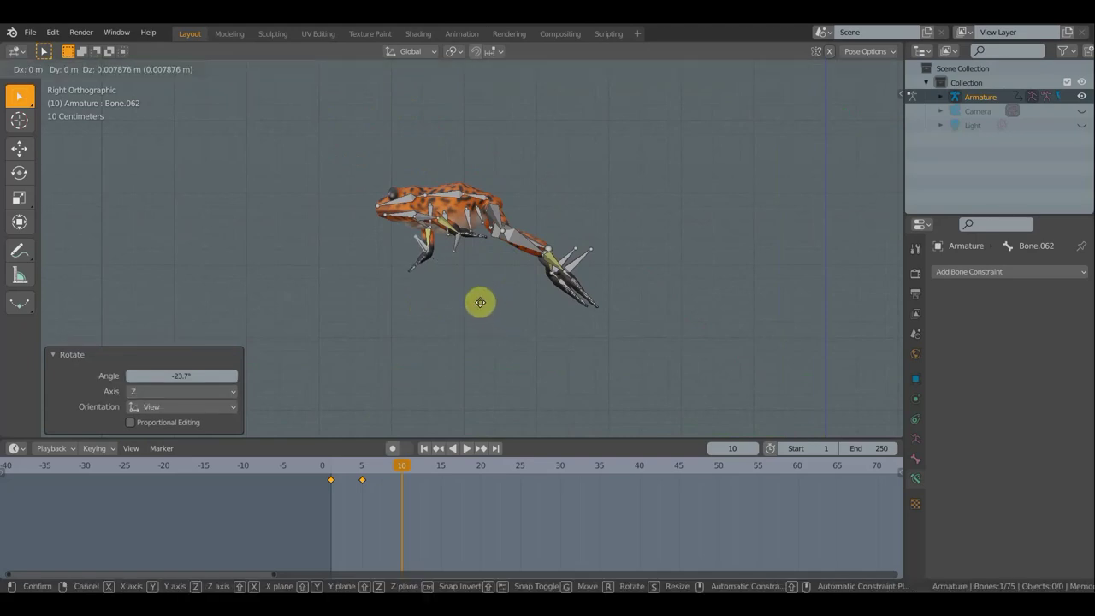
left_click(478, 300)
Move front foot Bone.024 and rotate it -125°, then 42.3°
left_click(454, 262)
key("g")
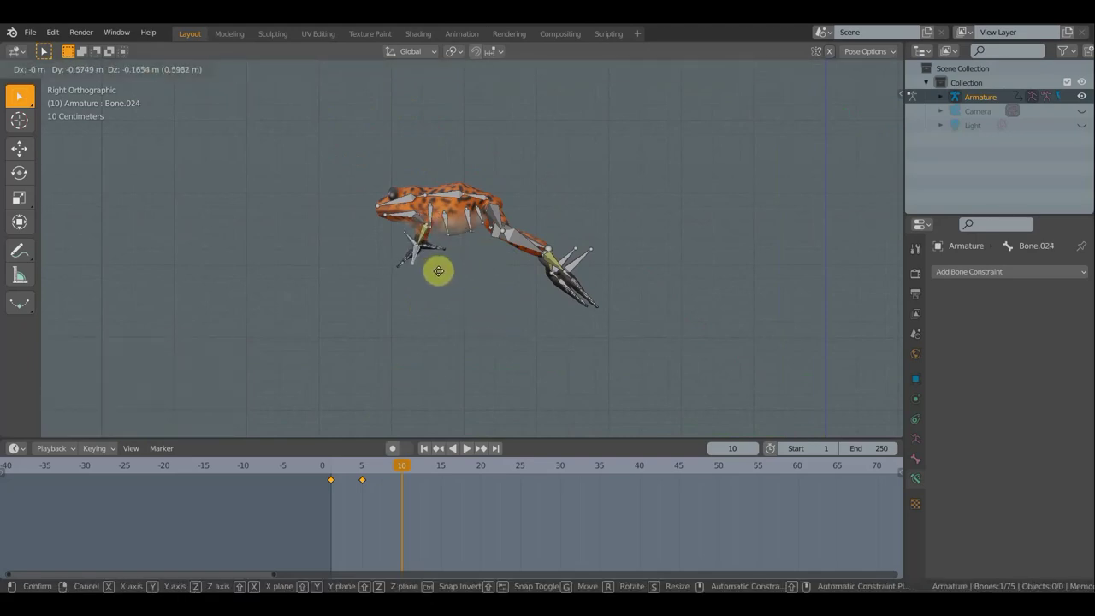
left_click(438, 271)
key("r")
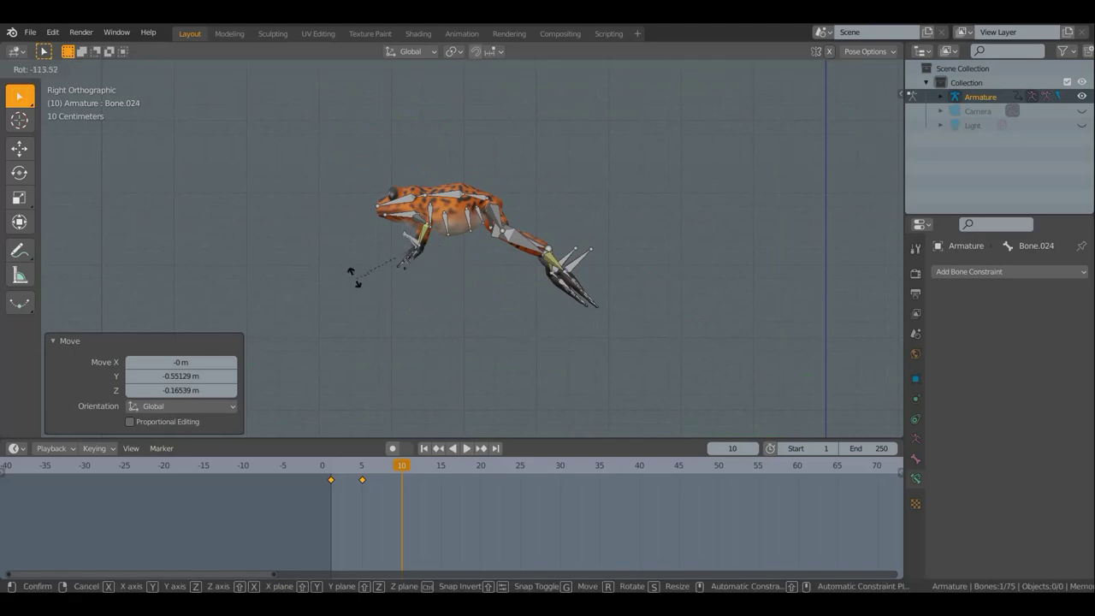
left_click(346, 267)
key("g")
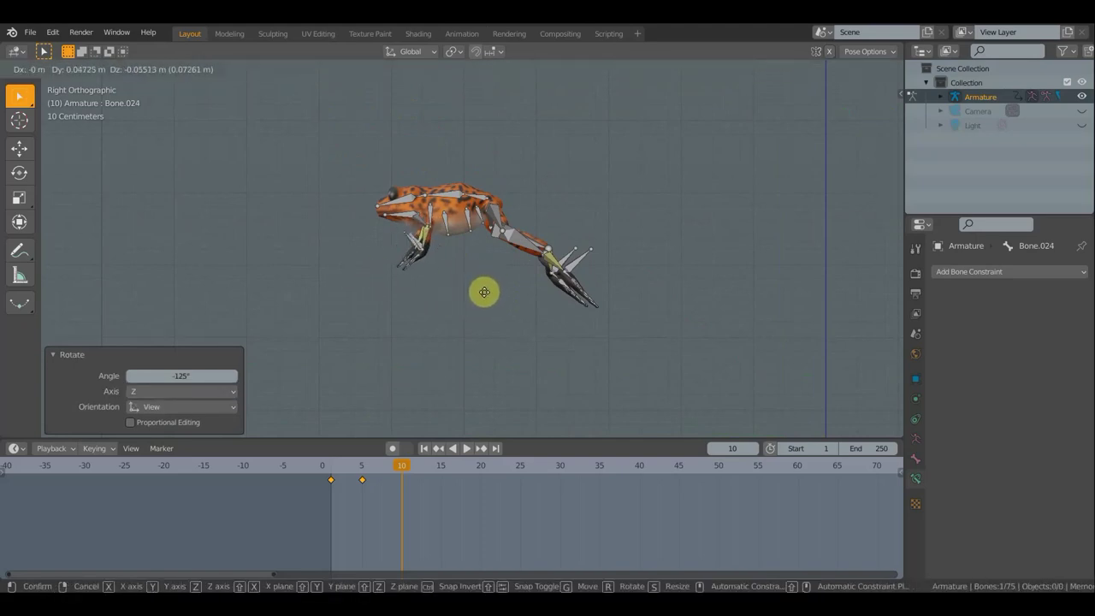
left_click(484, 294)
key("r")
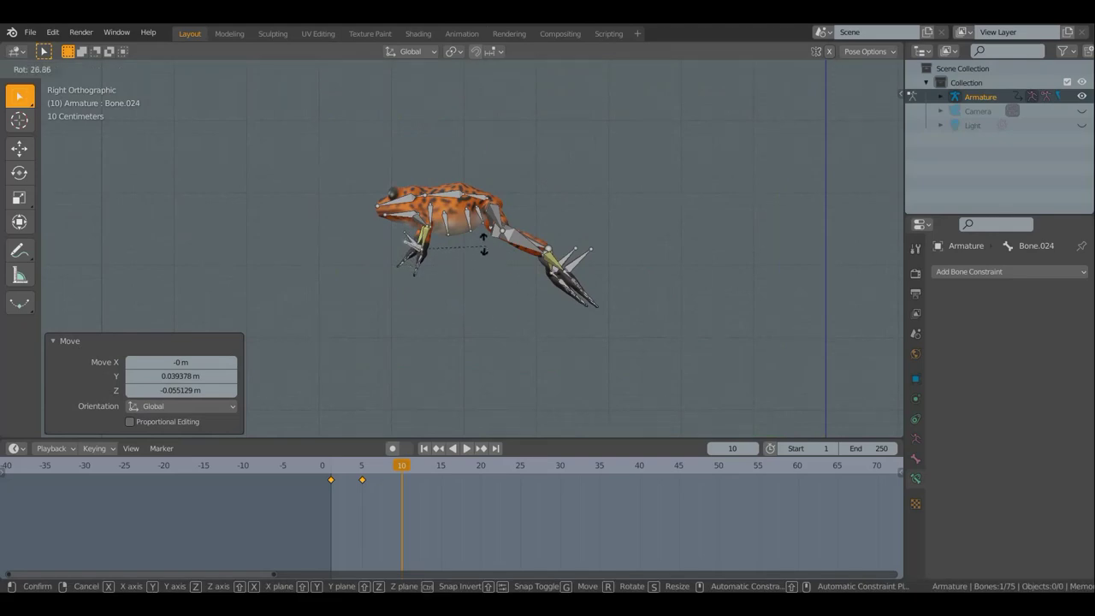
left_click(468, 238)
Turn Bone.062 38.4°, move it into place, and turn off overlays to preview the mesh
left_click(414, 242)
key("r")
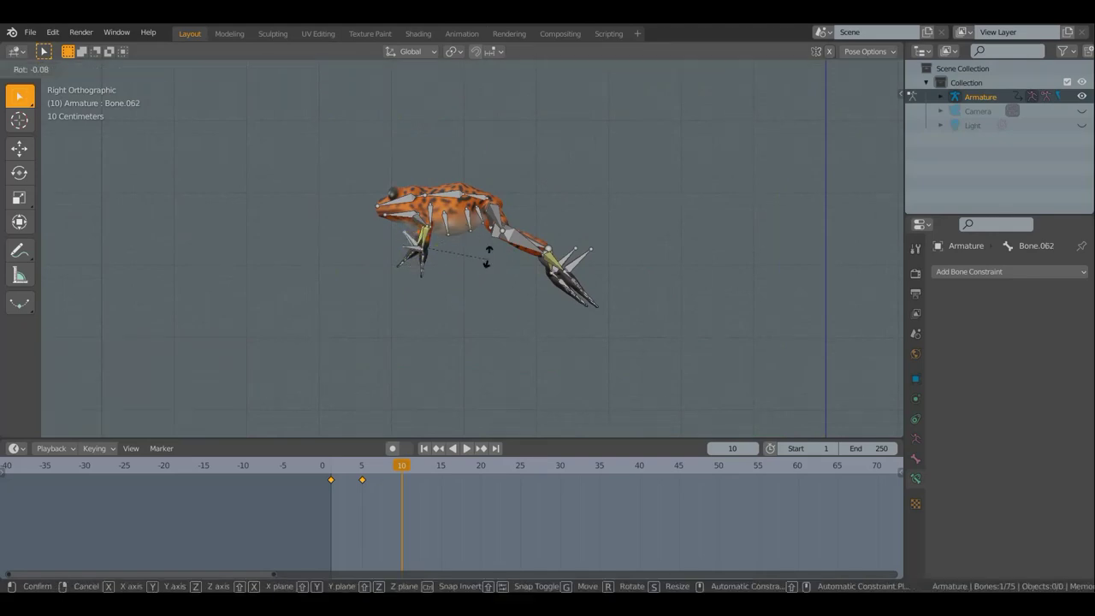
left_click(473, 222)
key("g")
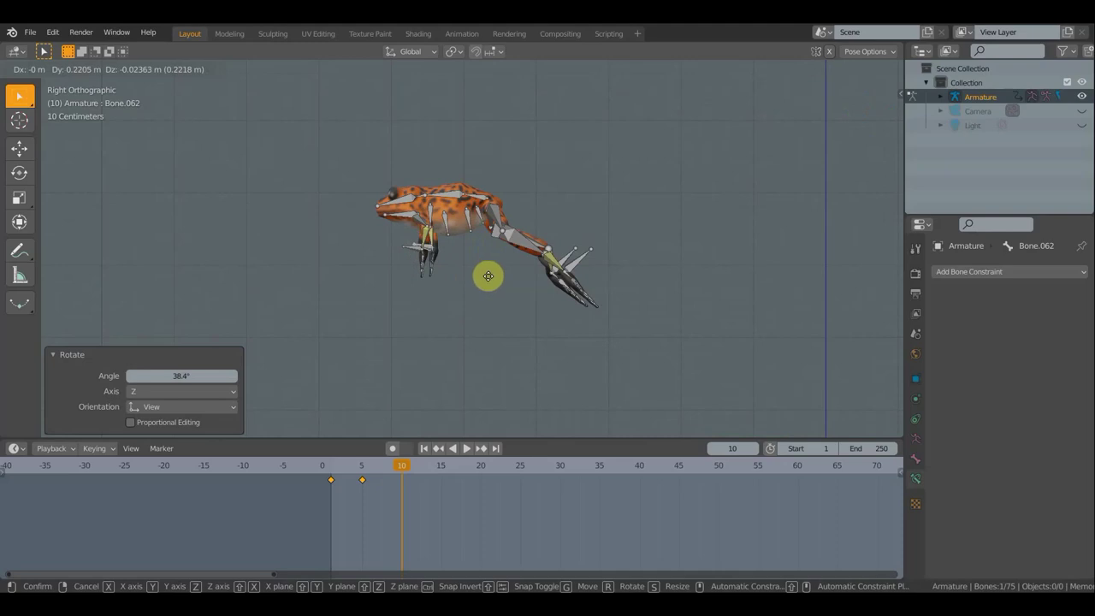
left_click(490, 279)
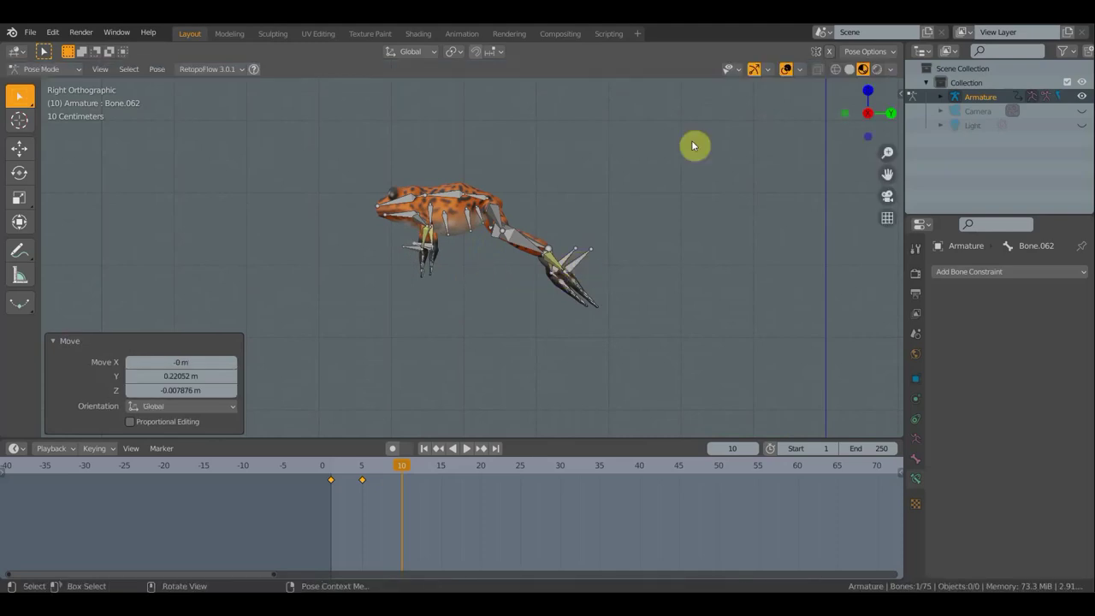
left_click(786, 70)
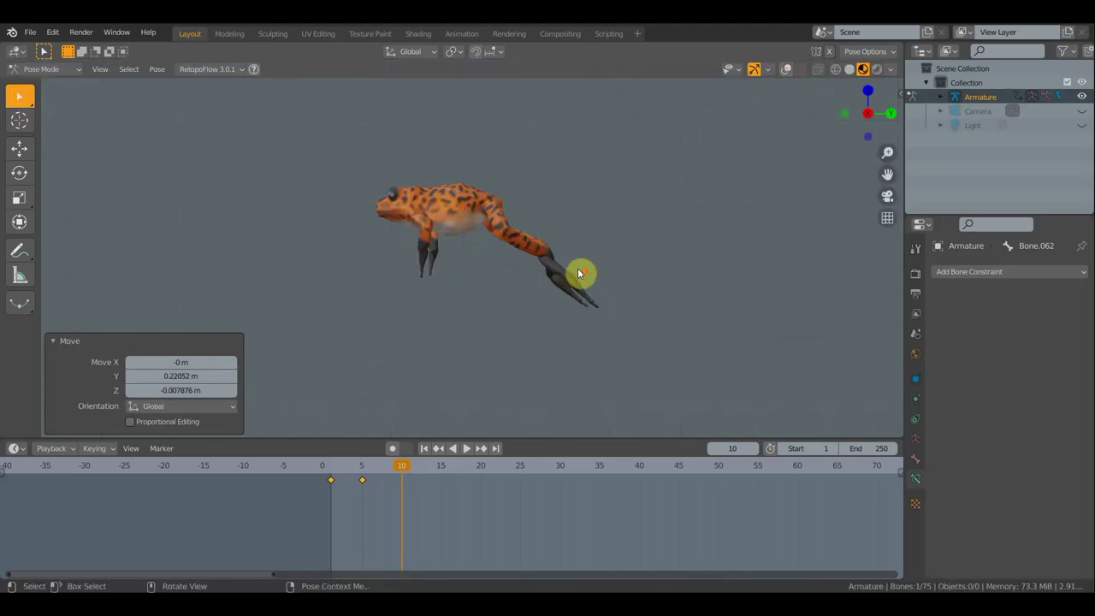
Show the bones again, then move and rotate the hind foot bone Bone.008 at frame 10
middle_click_drag(584, 272, 576, 268)
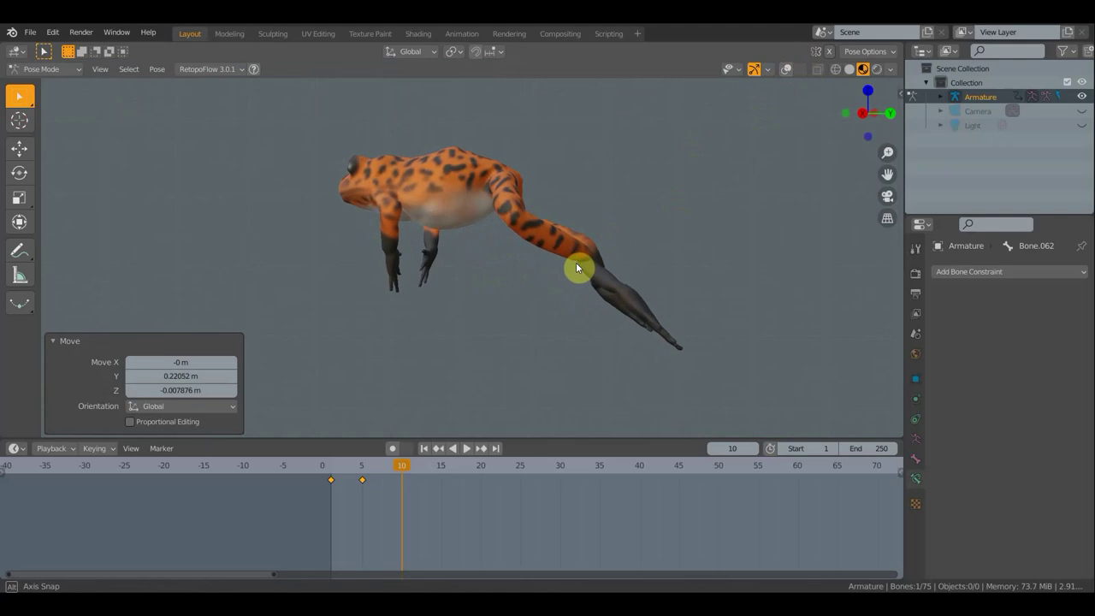
left_click(785, 70)
left_click(650, 273)
key("g")
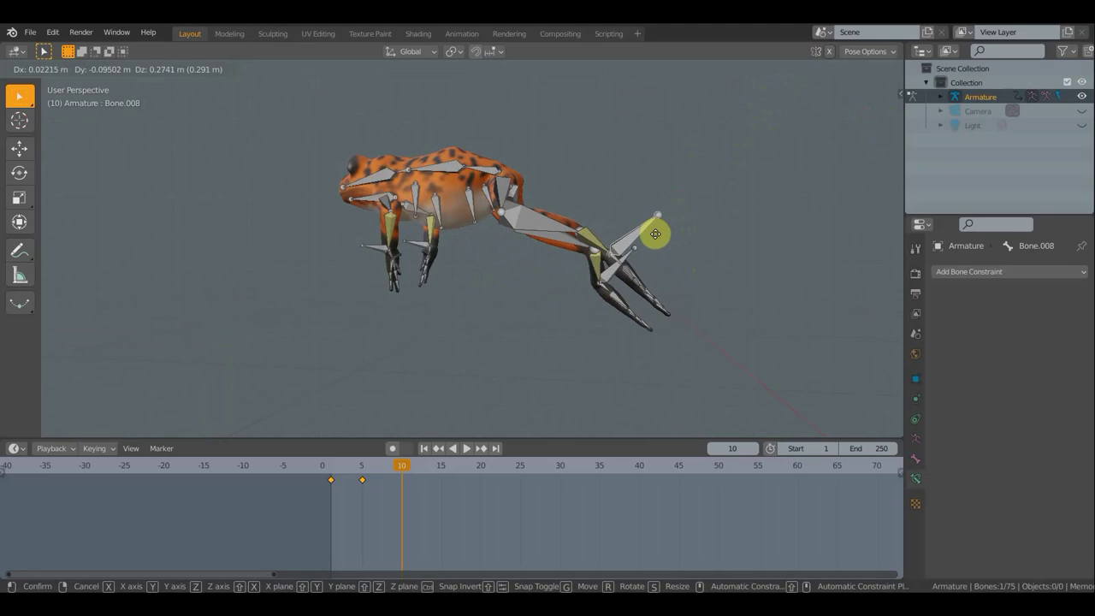
left_click(668, 258)
key("r")
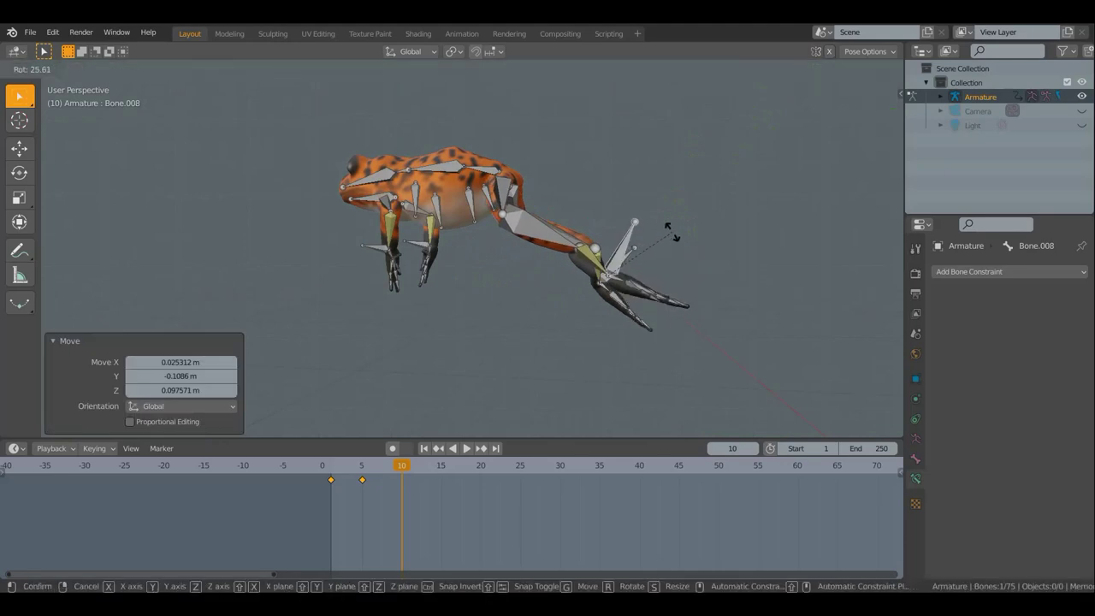
left_click(627, 269)
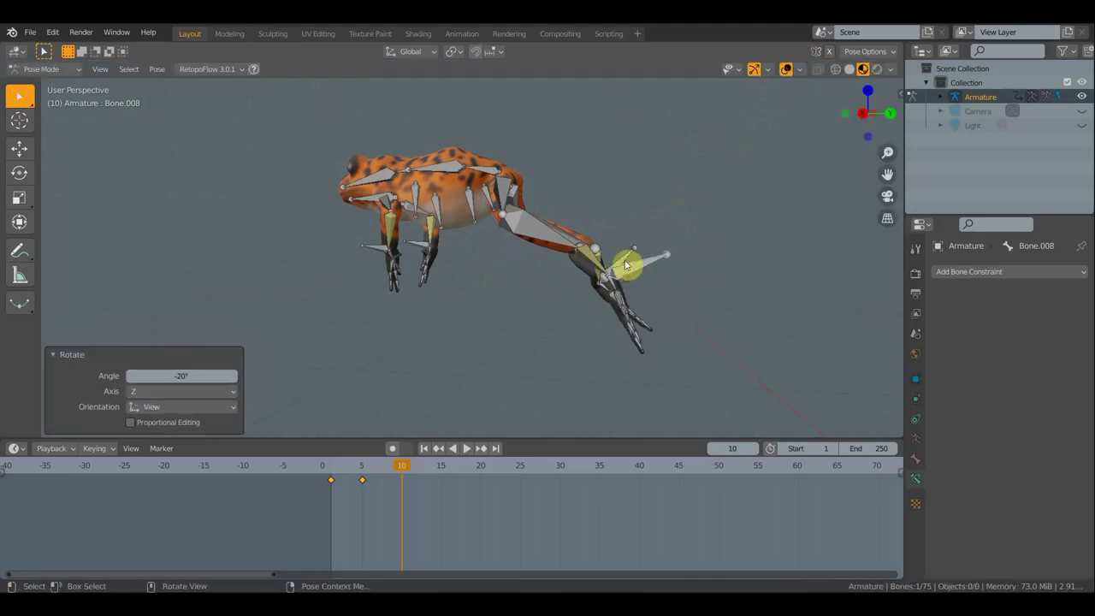
Rotate and shift another back-foot toe bone, finishing with a 24.4° turn
left_click(676, 249)
key("r")
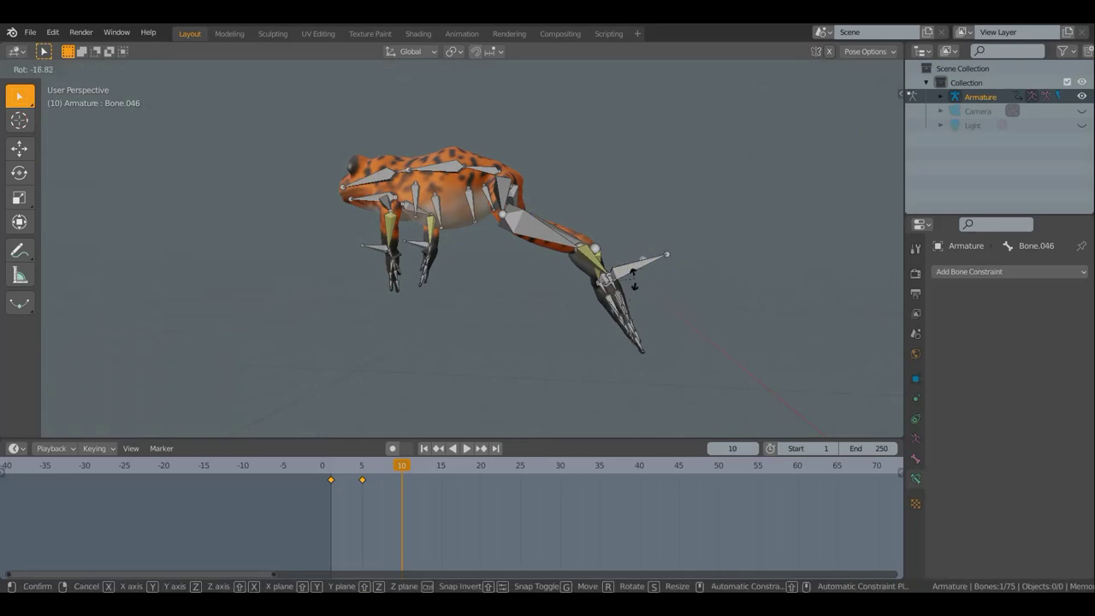
left_click(641, 284)
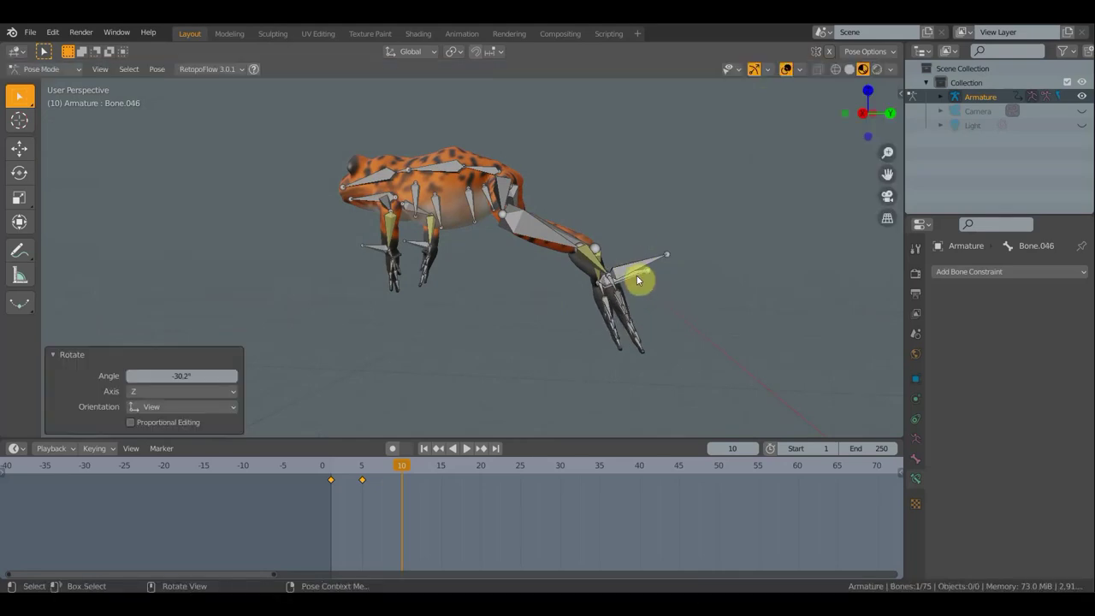
key("g")
left_click(659, 272)
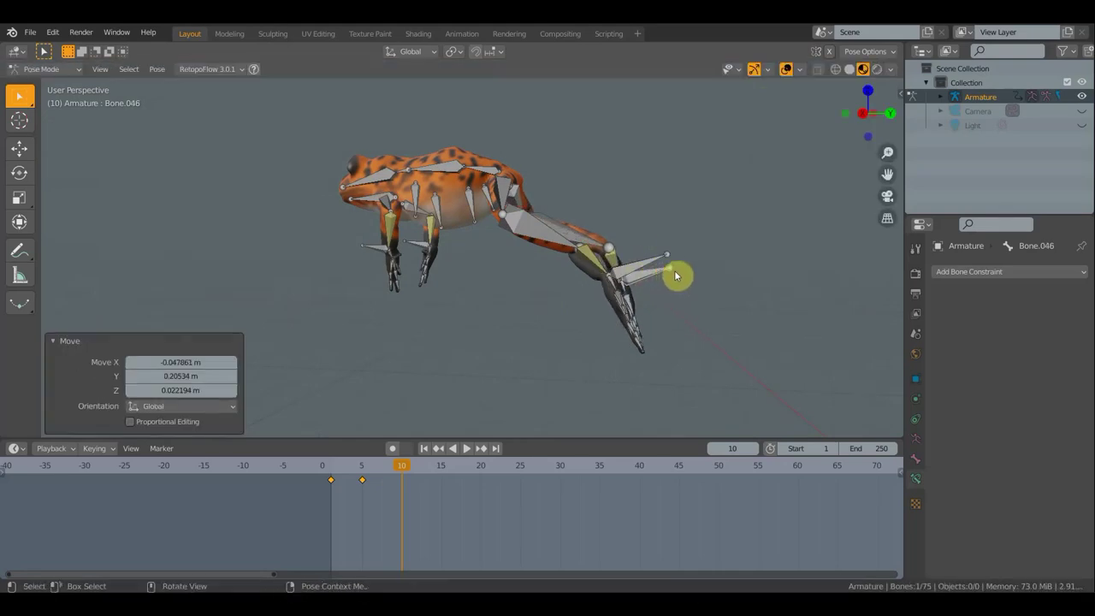
key("r")
left_click(744, 112)
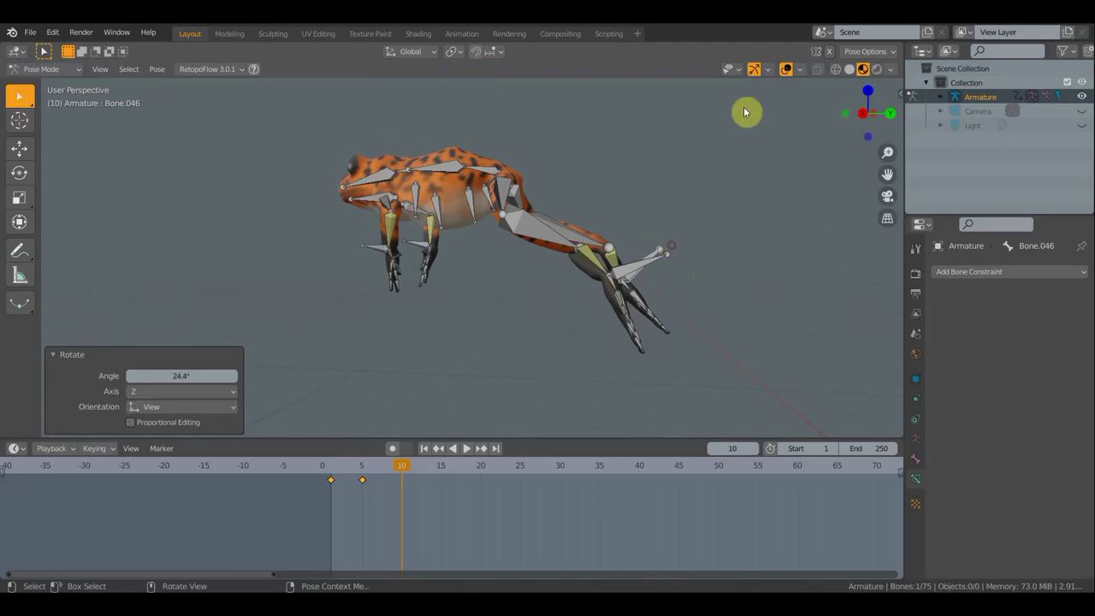
Hide the bones to check the frog mesh from behind and the side, then show them again
left_click(788, 69)
middle_click_drag(739, 198, 501, 292)
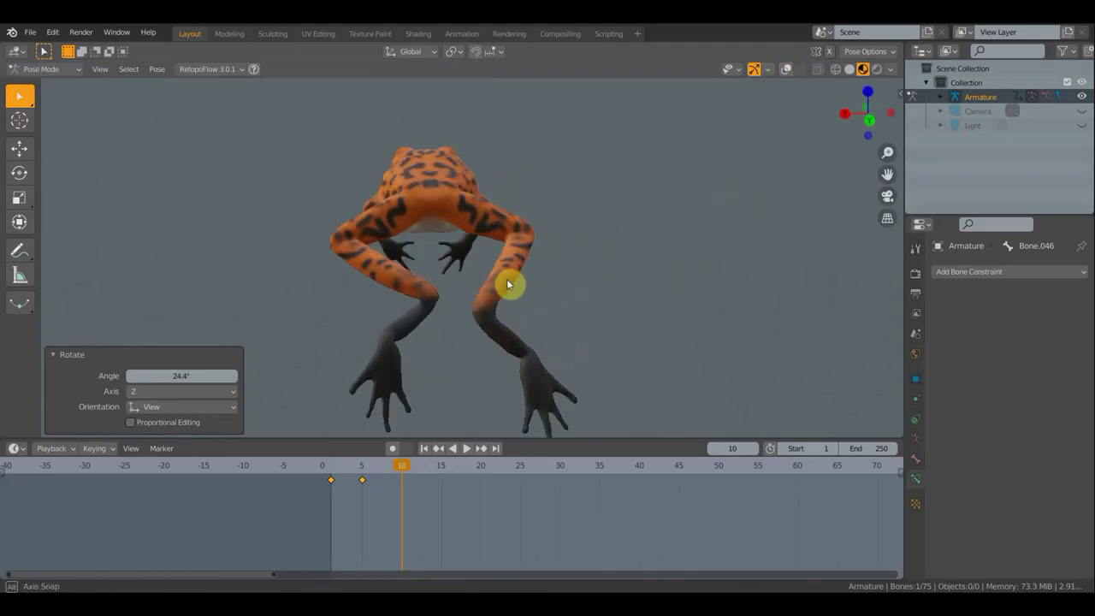
middle_click_drag(508, 305, 647, 208)
middle_click_drag(599, 257, 560, 282)
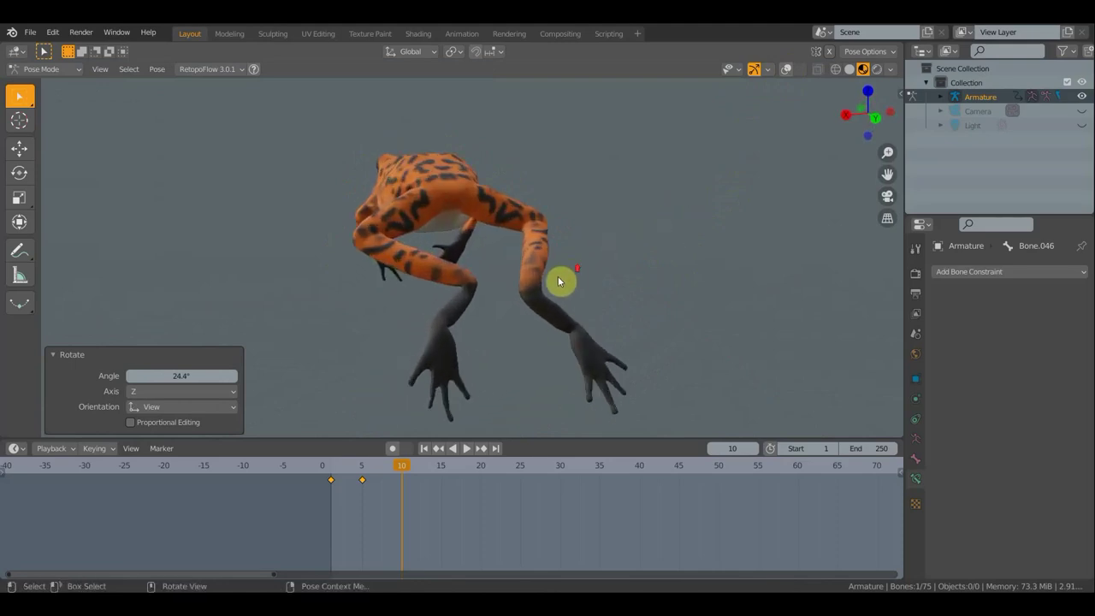
middle_click_drag(679, 244, 789, 234)
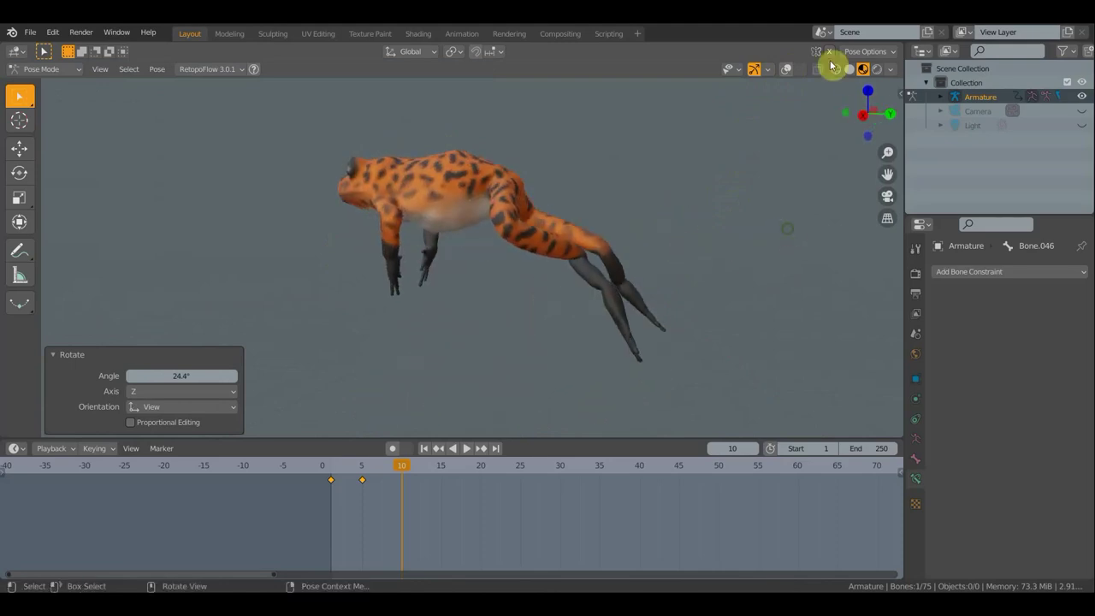
left_click(783, 69)
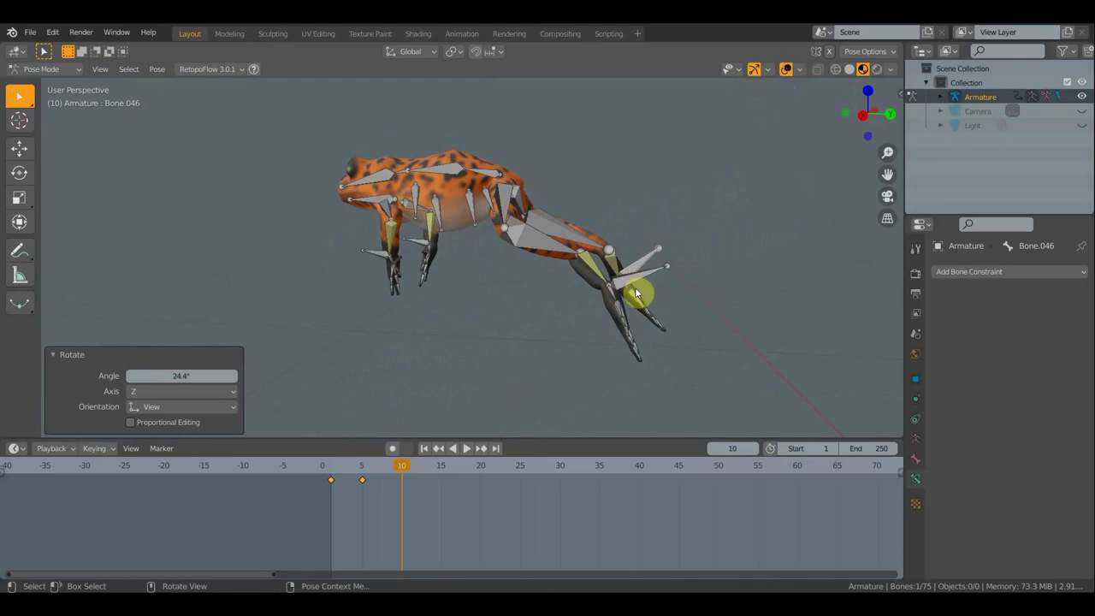
Undo the stray leg move, then move, rotate -26.4° and nudge the back foot bone
mouse_move(631, 274)
left_mouse_down()
mouse_move(533, 272)
mouse_move(586, 296)
mouse_move(588, 315)
left_mouse_up()
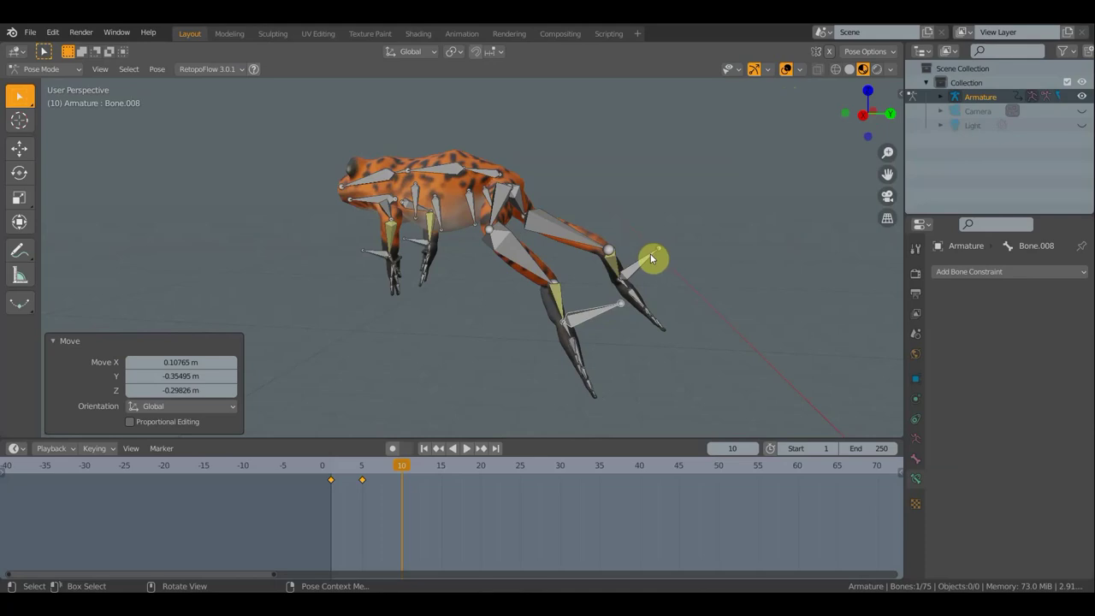
key("ctrl+z")
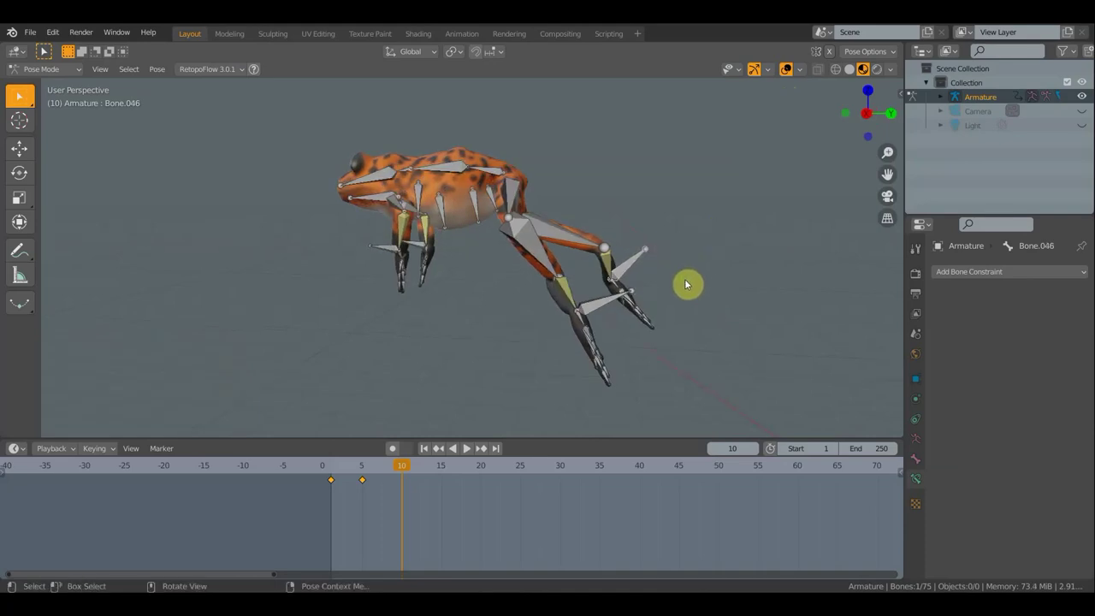
key("g")
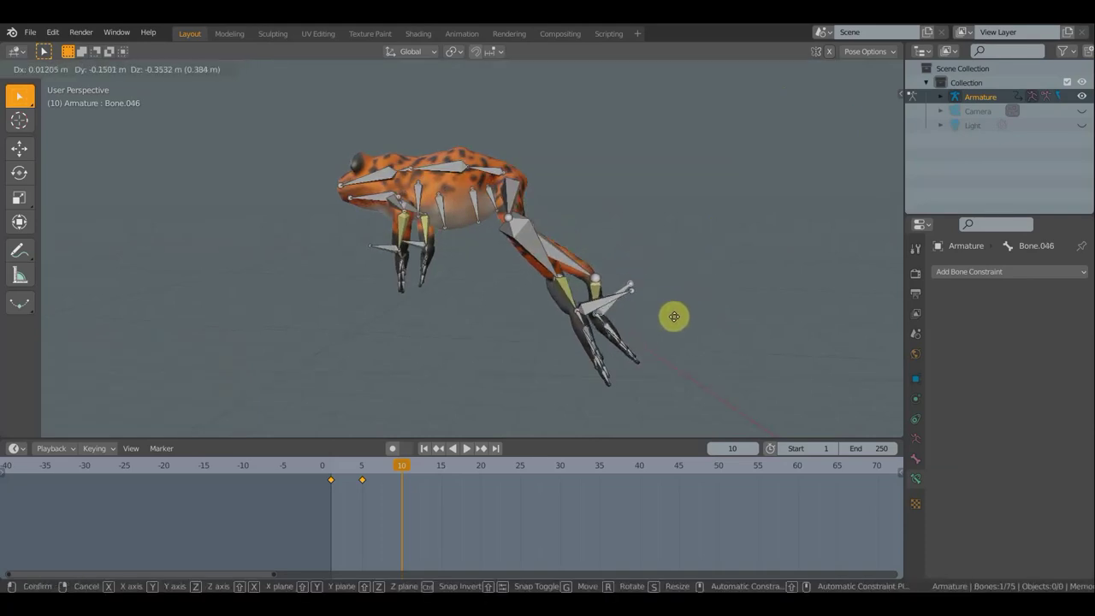
left_click(675, 318)
key("r")
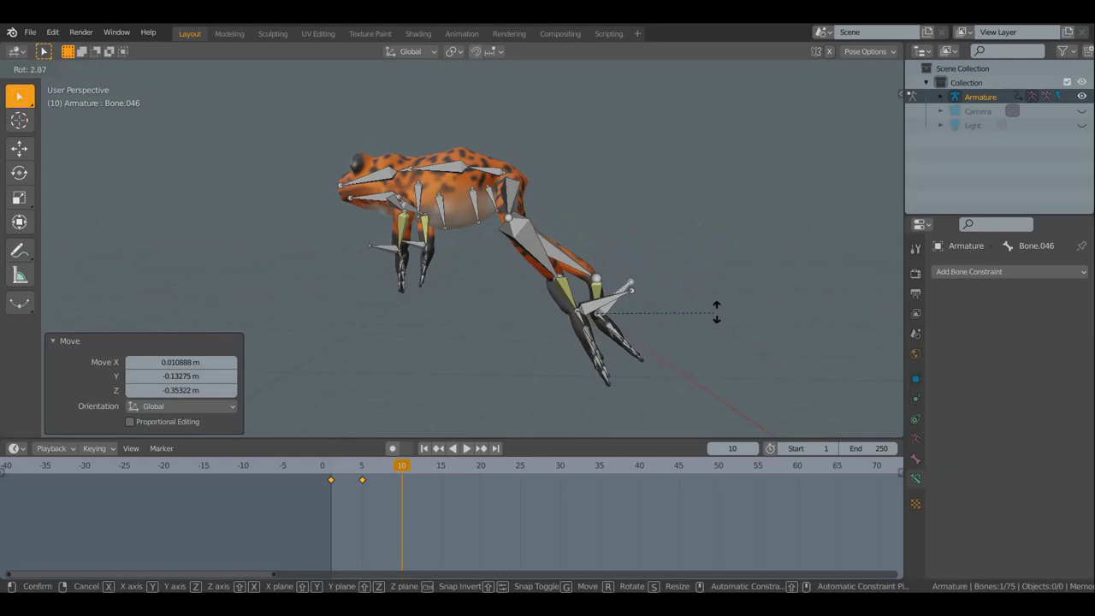
left_click(670, 350)
key("g")
left_click(669, 341)
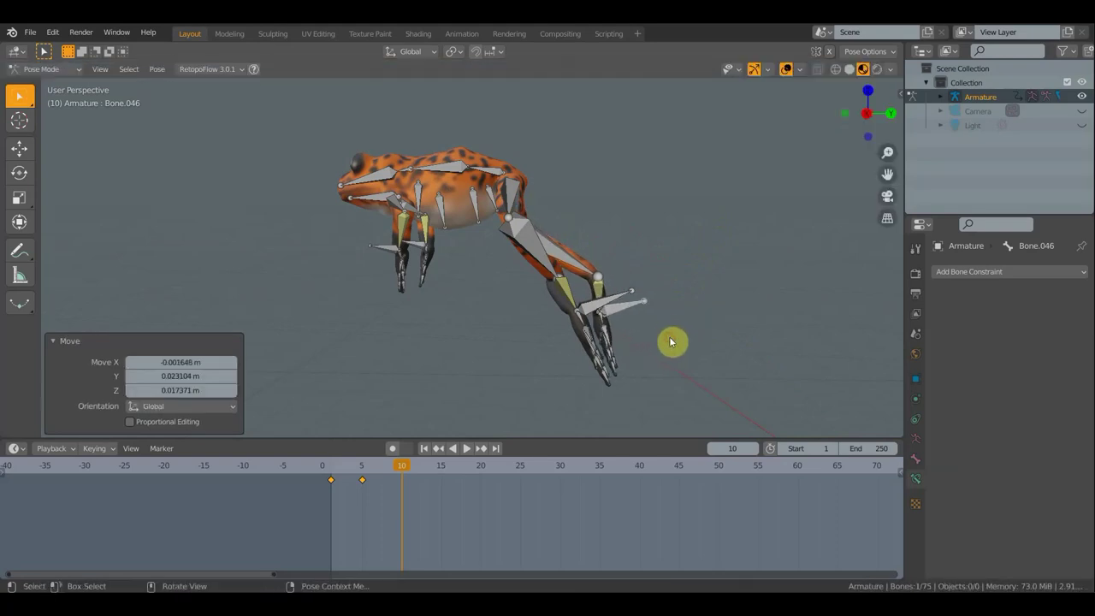
Rotate lower leg Bone.043 by 2.51° and shin Bone.044 by 30.4°, viewing from behind
left_click(589, 271)
key("r")
left_click(640, 292)
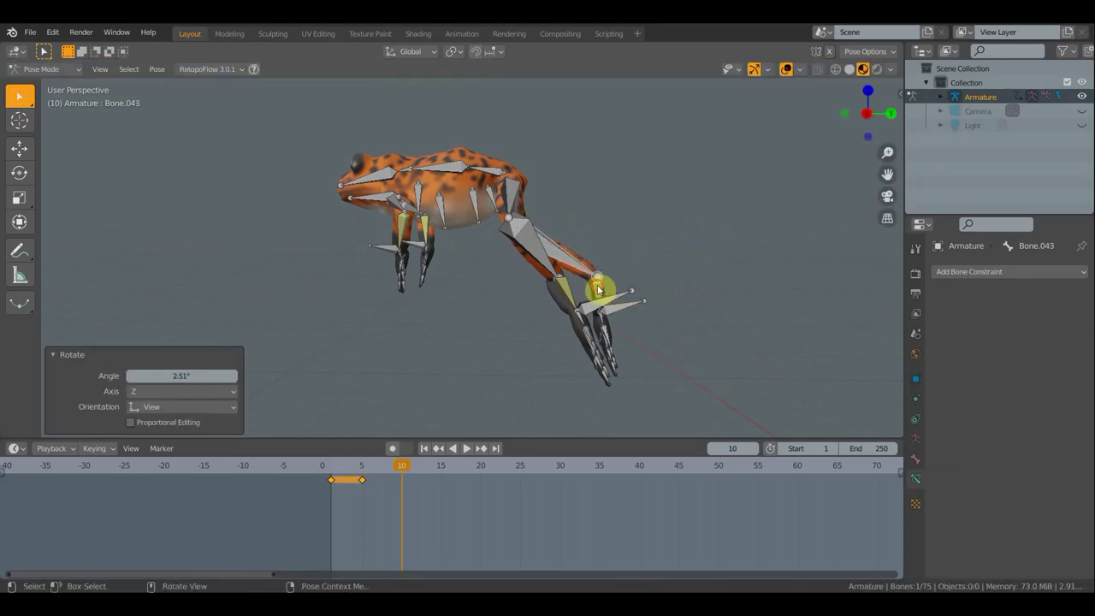
left_click(616, 295)
key("r")
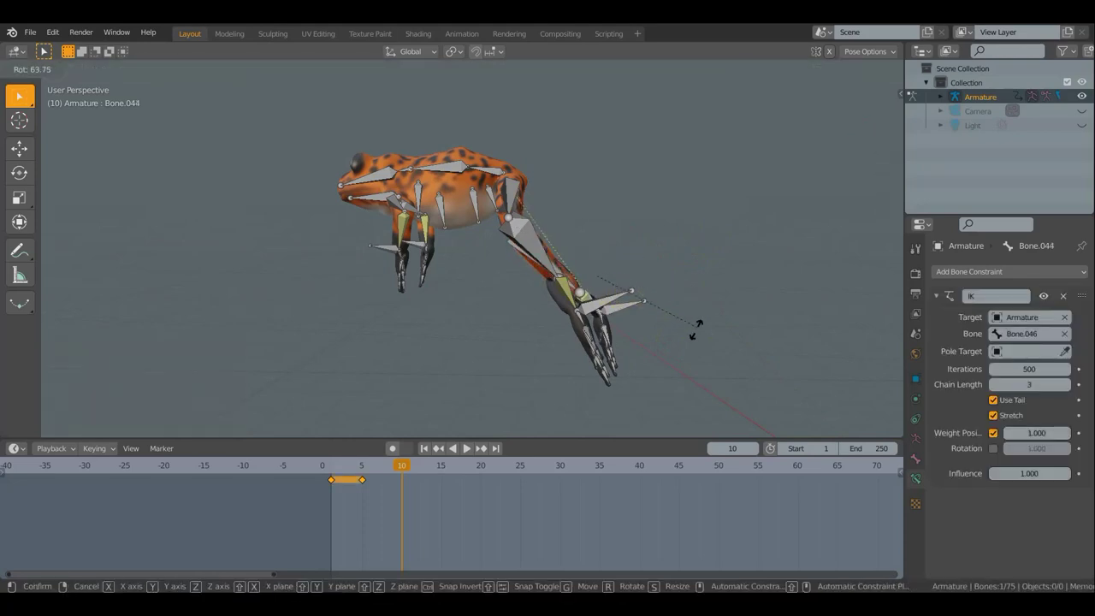
left_click(644, 359)
middle_click_drag(598, 295, 464, 317)
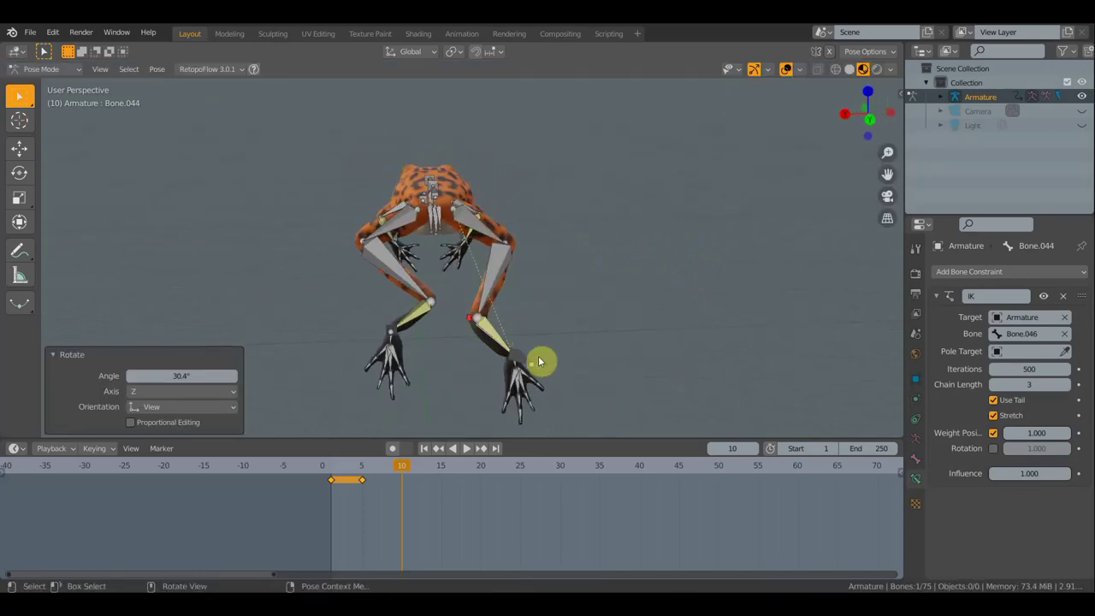
Move hind feet Bone.008 and Bone.046 behind the body, then readjust Bone.008 from the side view
left_click(402, 335)
key("g")
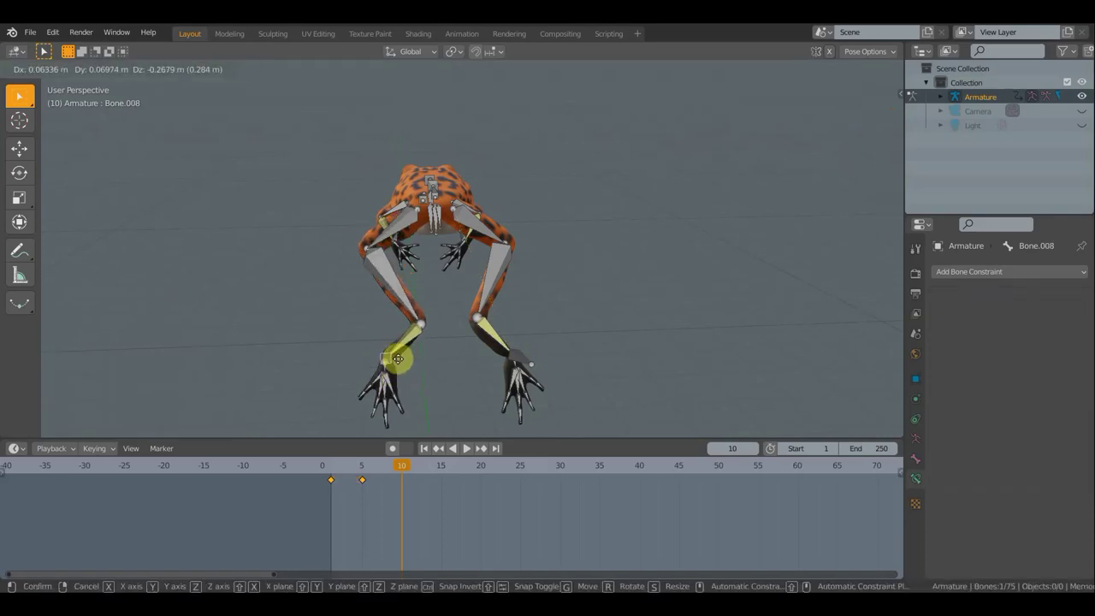
left_click(387, 366)
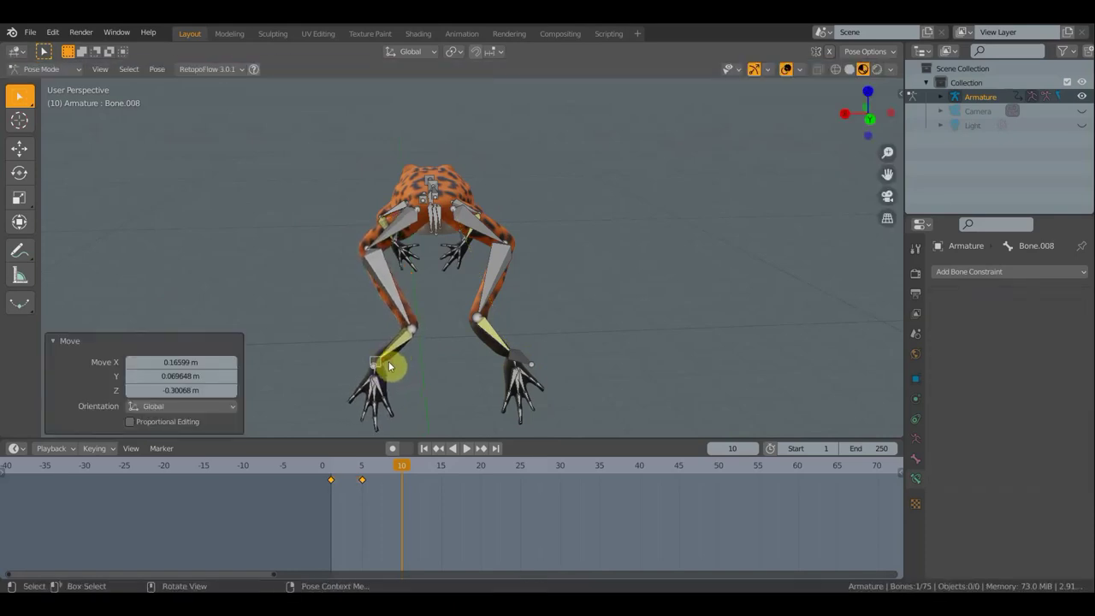
left_click(519, 359)
key("g")
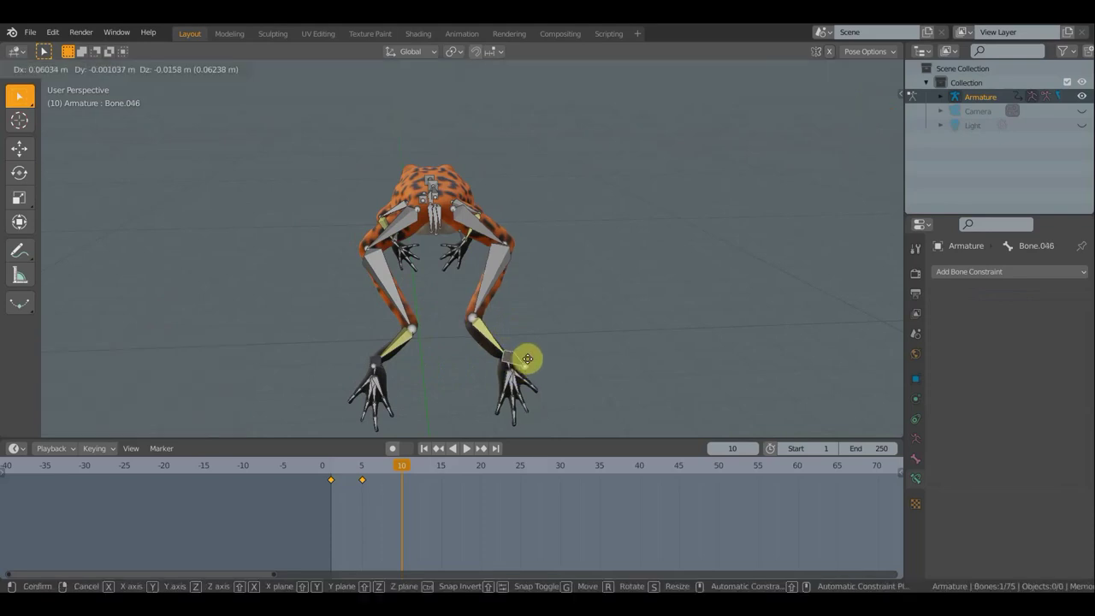
left_click(526, 355)
middle_click_drag(550, 320, 721, 283)
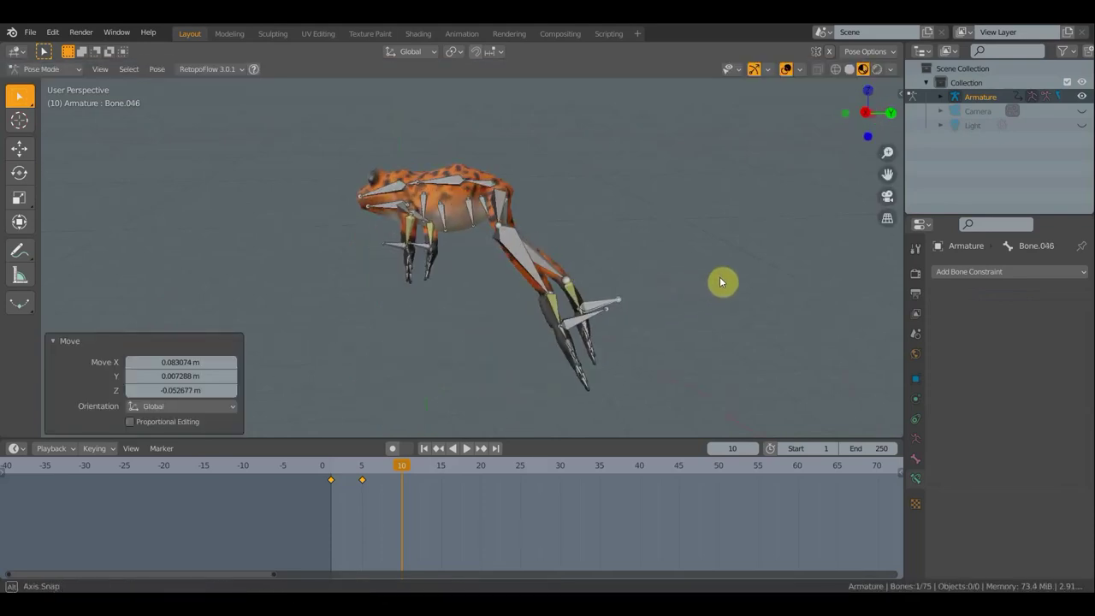
left_click(578, 325)
key("g")
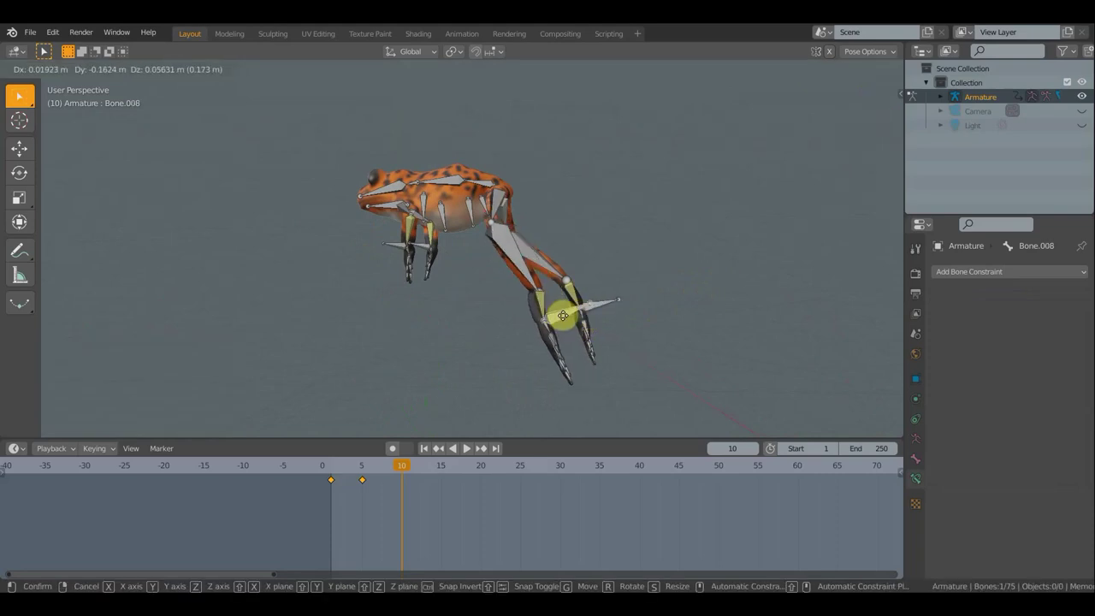
left_click(634, 294)
middle_click_drag(637, 295, 684, 313)
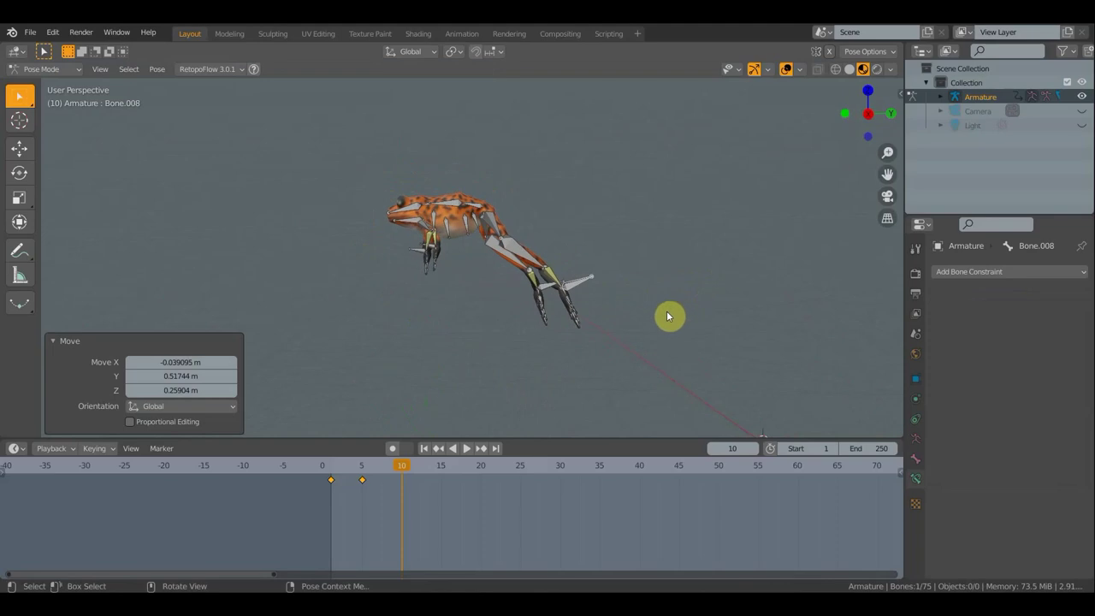
Key Location & Rotation for all bones at frame 10, hide the bones, and scrub the timeline
key("a")
key("i")
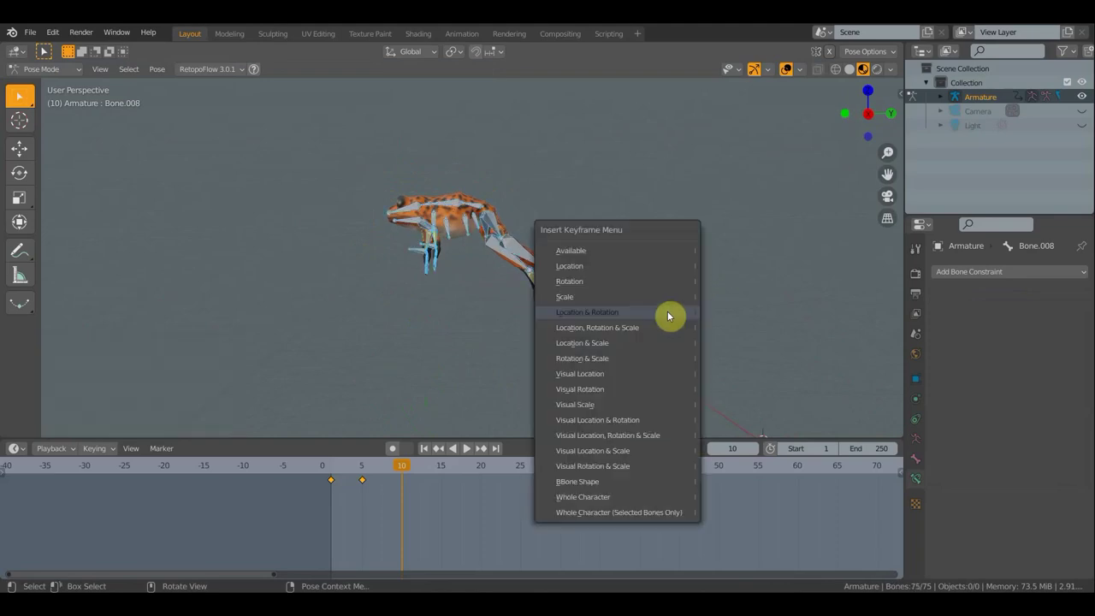
left_click(668, 313)
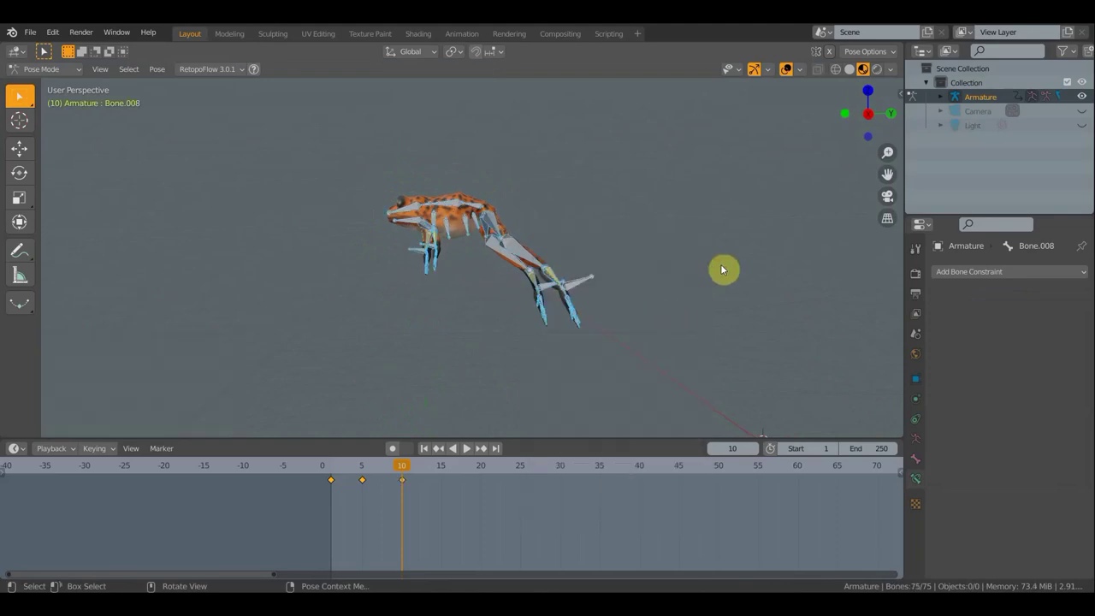
left_click(786, 70)
mouse_move(403, 465)
left_mouse_down()
mouse_move(318, 467)
mouse_move(447, 476)
mouse_move(438, 470)
left_mouse_up()
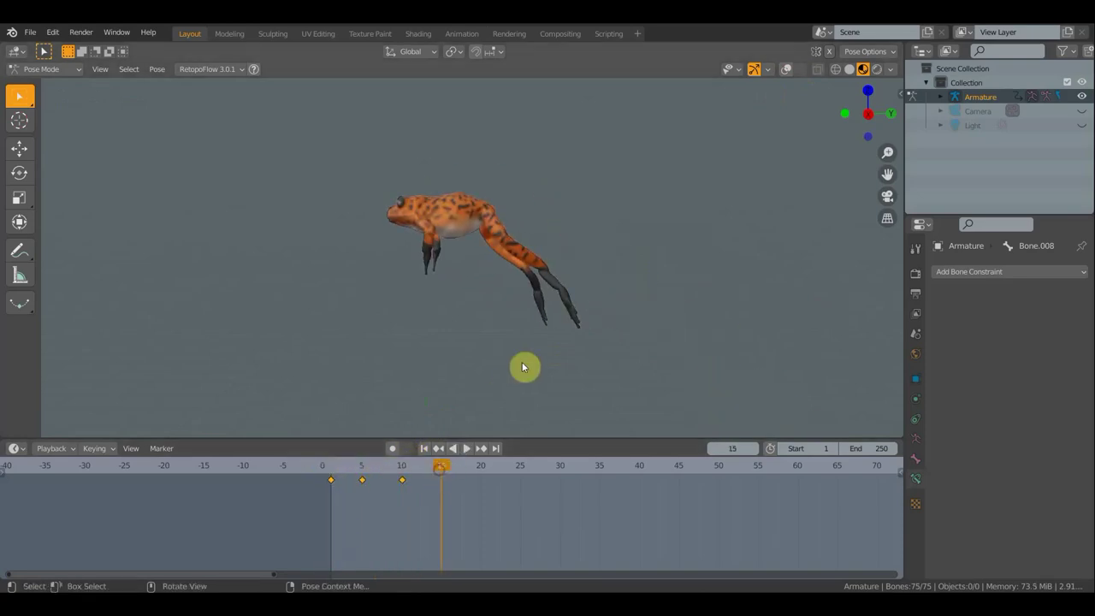
Show the bones, rotate the whole rig 47.9° and shift it forward
left_click(787, 71)
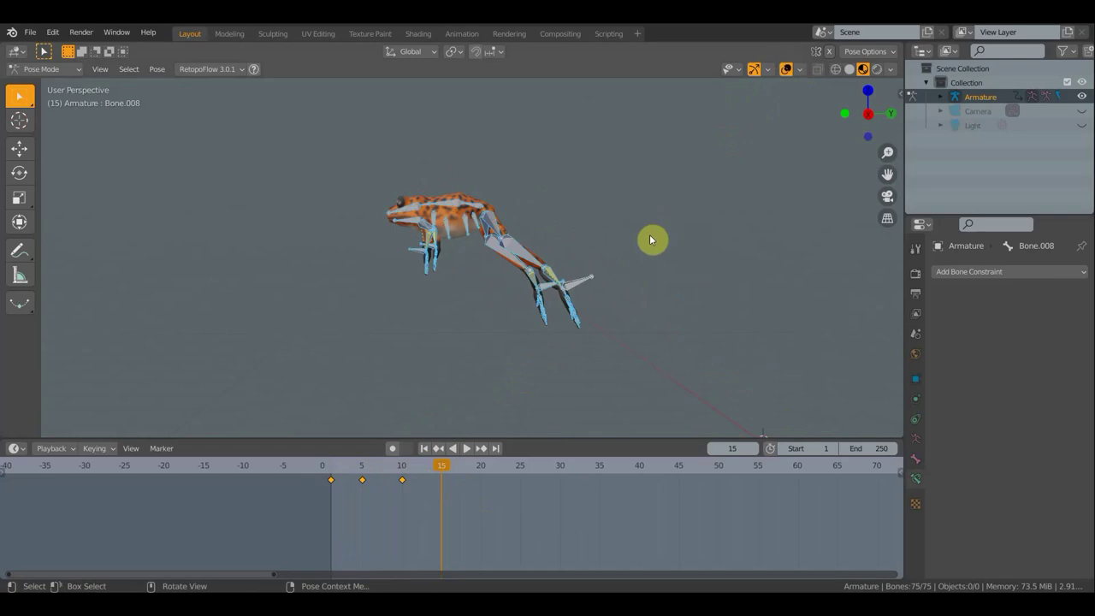
middle_click_drag(578, 321, 593, 310)
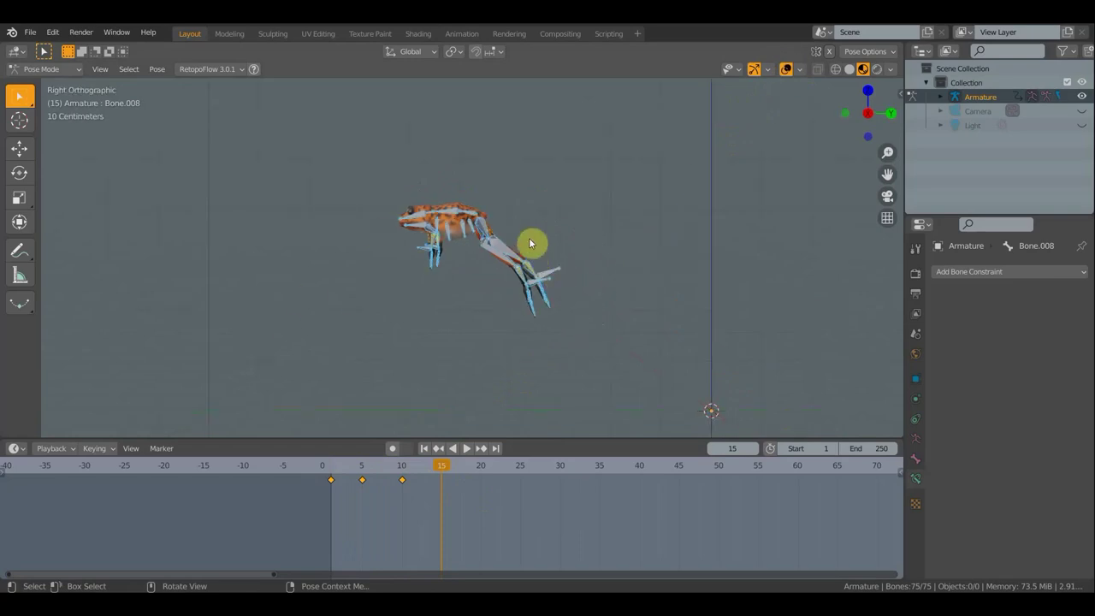
key("r")
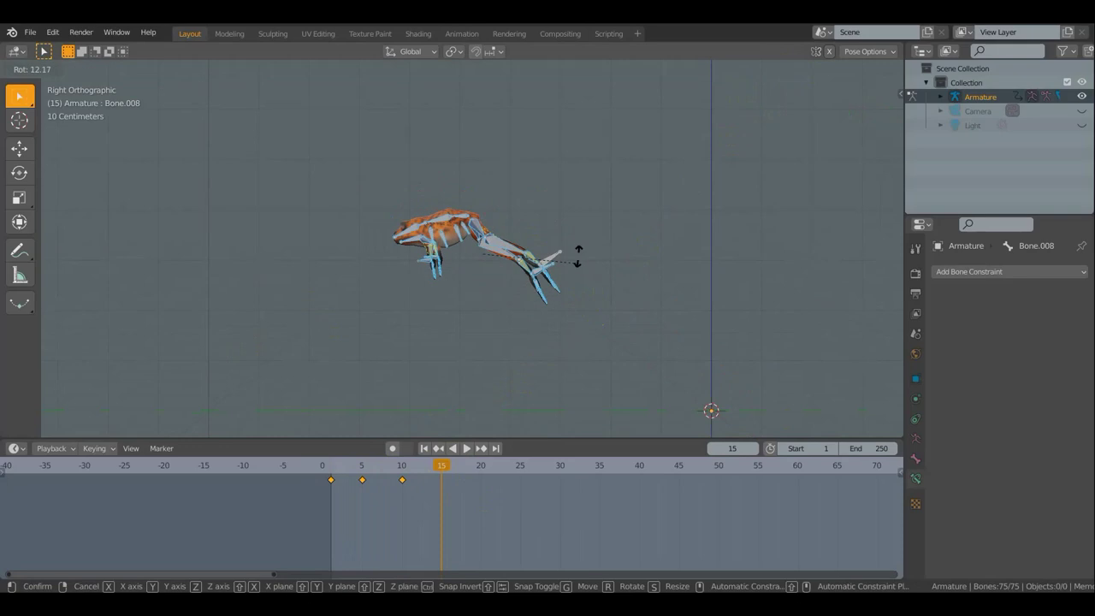
left_click(562, 222)
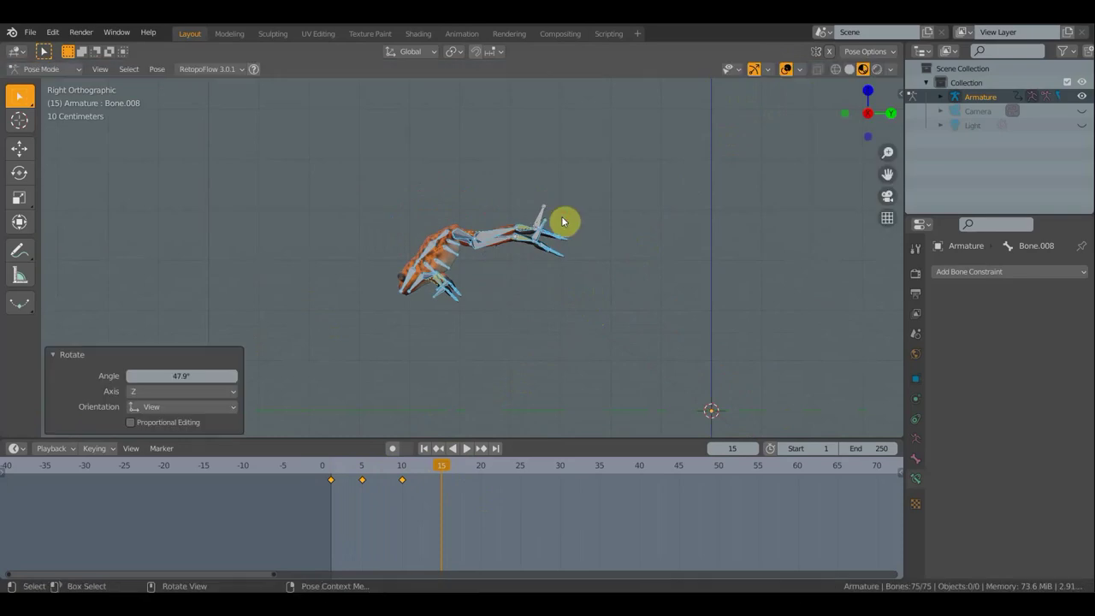
key("g")
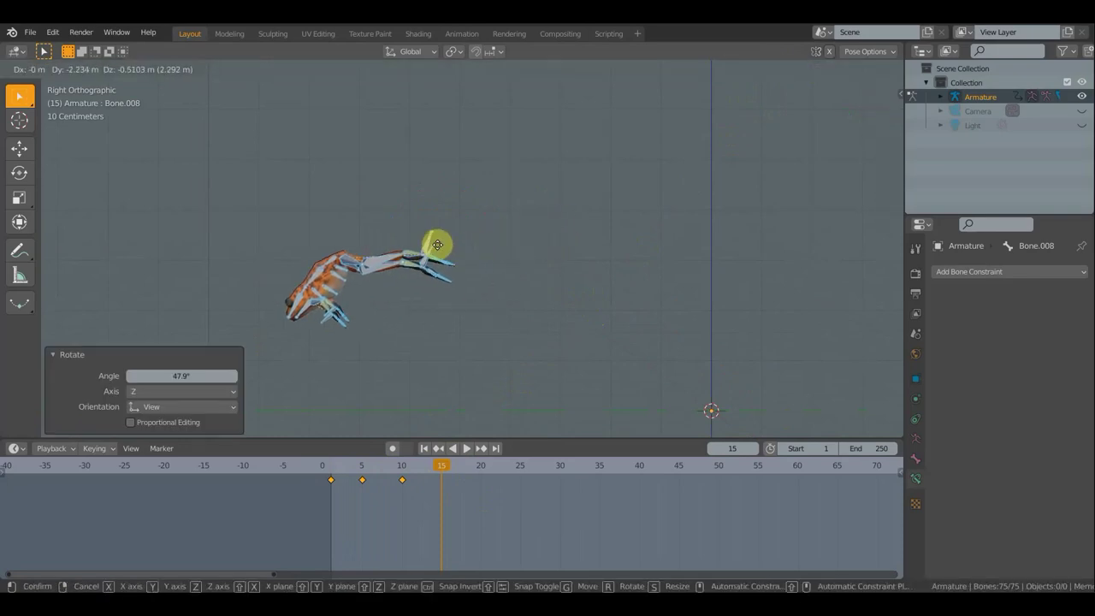
left_click(431, 247)
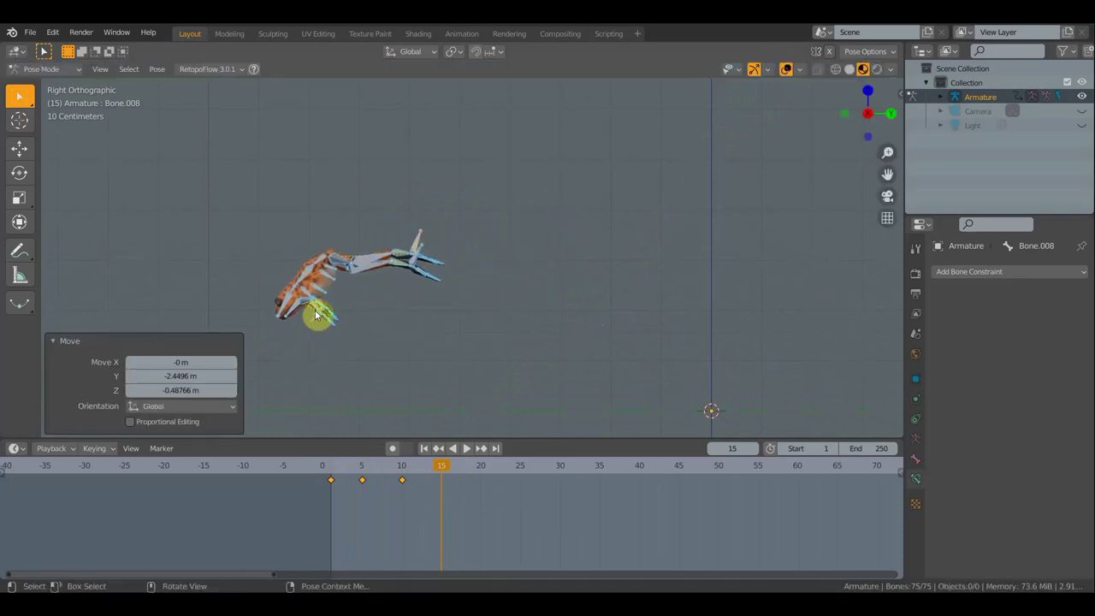
Swing the front leg down -65.1° and reposition the lower front leg
left_click(320, 312)
mouse_move(396, 333)
middle_mouse_down("shift")
mouse_move(520, 305)
mouse_move(589, 227)
middle_mouse_up("shift")
middle_click_drag(550, 296, 581, 231, "ctrl")
key("r")
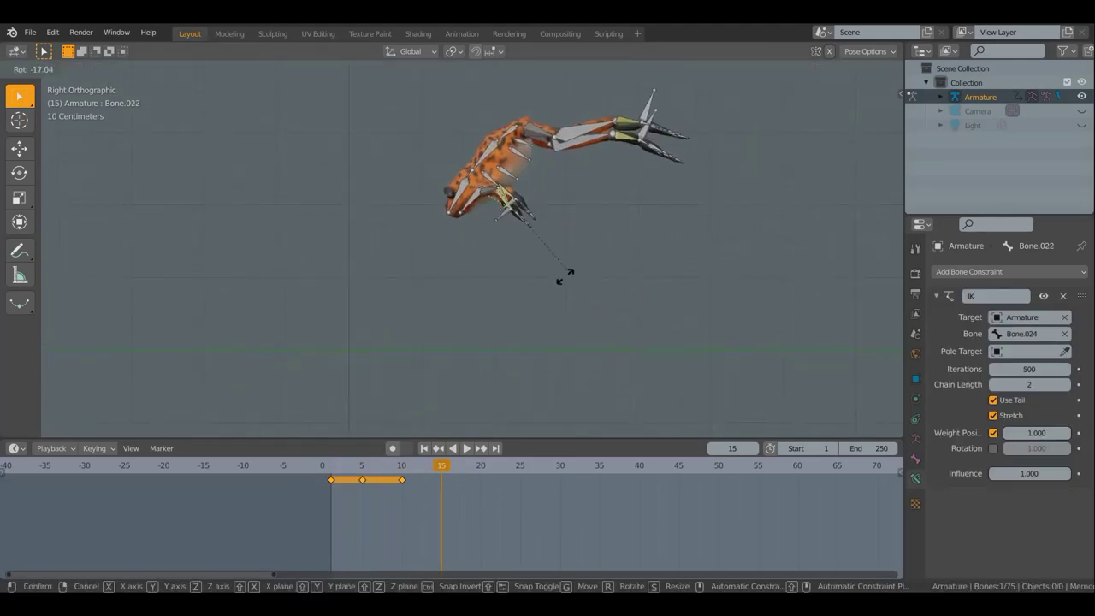
right_click(525, 237)
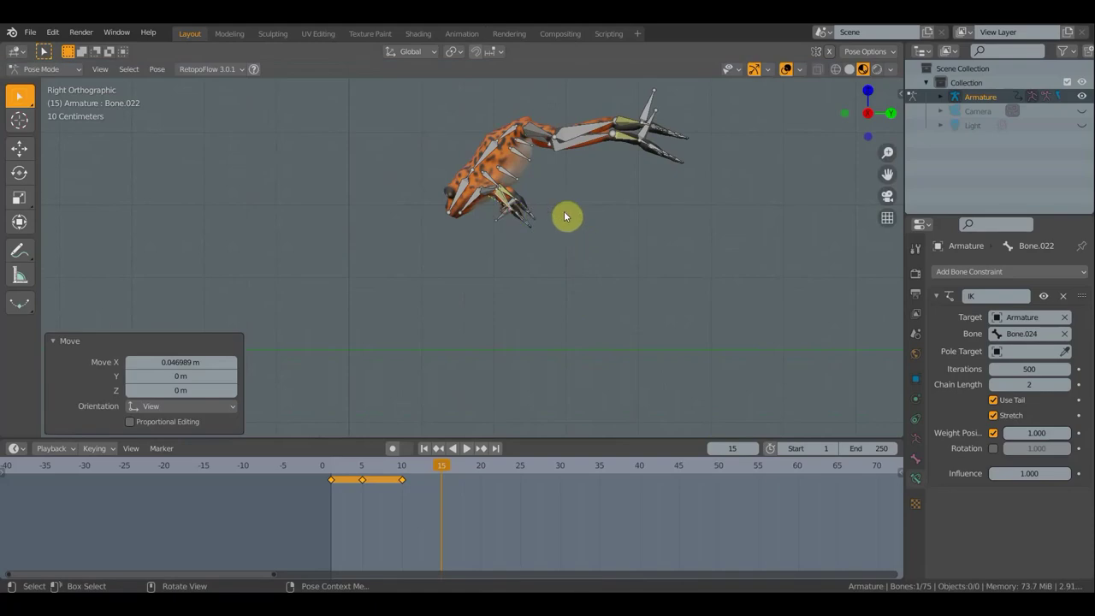
left_click_drag(541, 229, 496, 238)
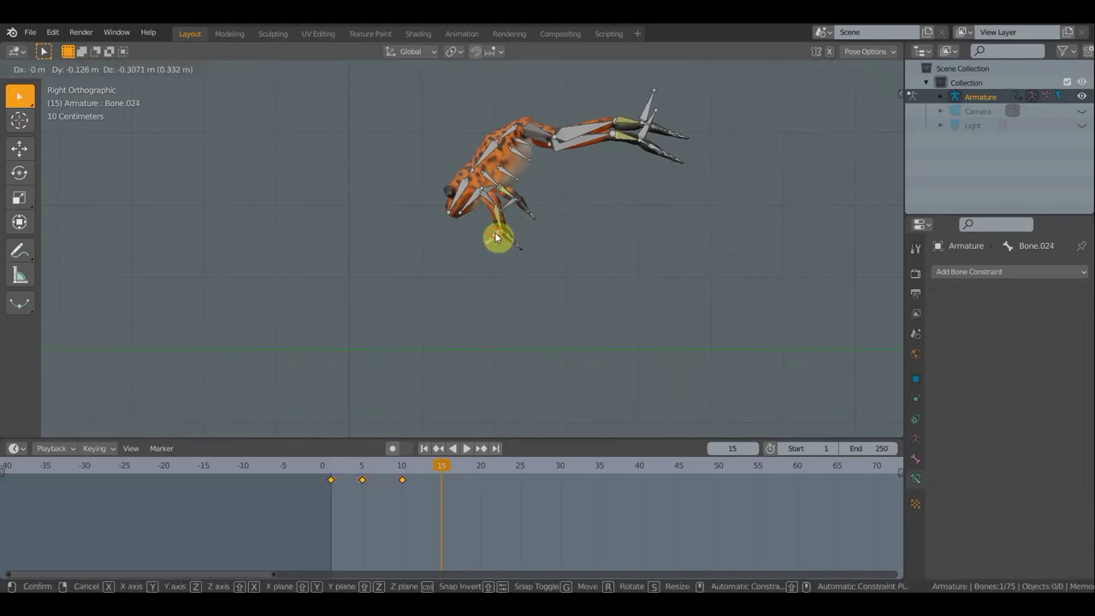
key("r")
left_click(517, 293)
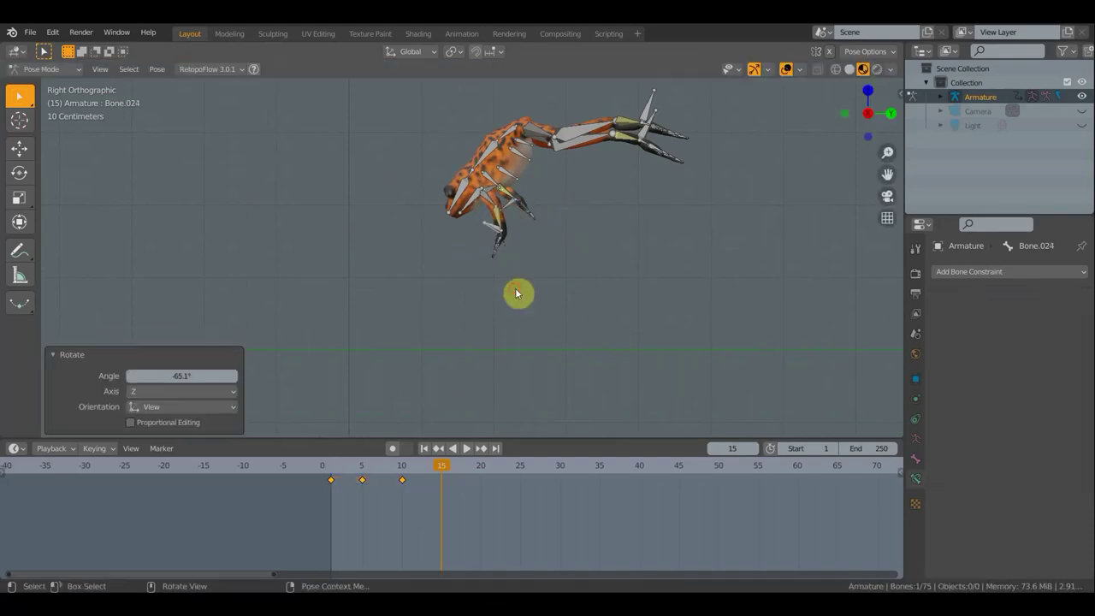
key("g")
left_click(572, 252)
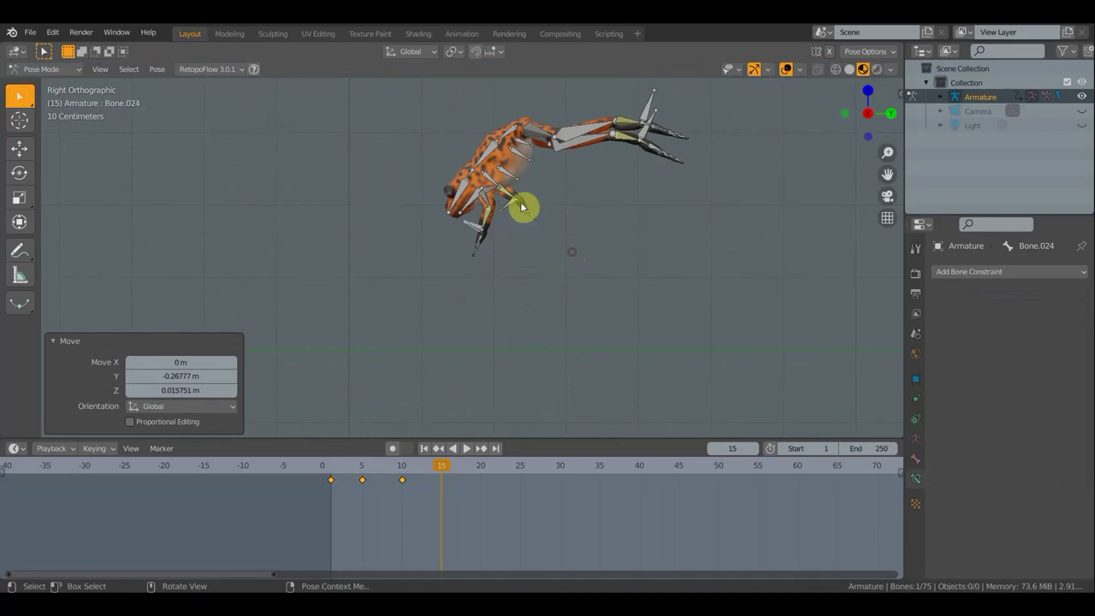
Move, rotate and reposition the front foot bone Bone.062
left_click(509, 207)
key("g")
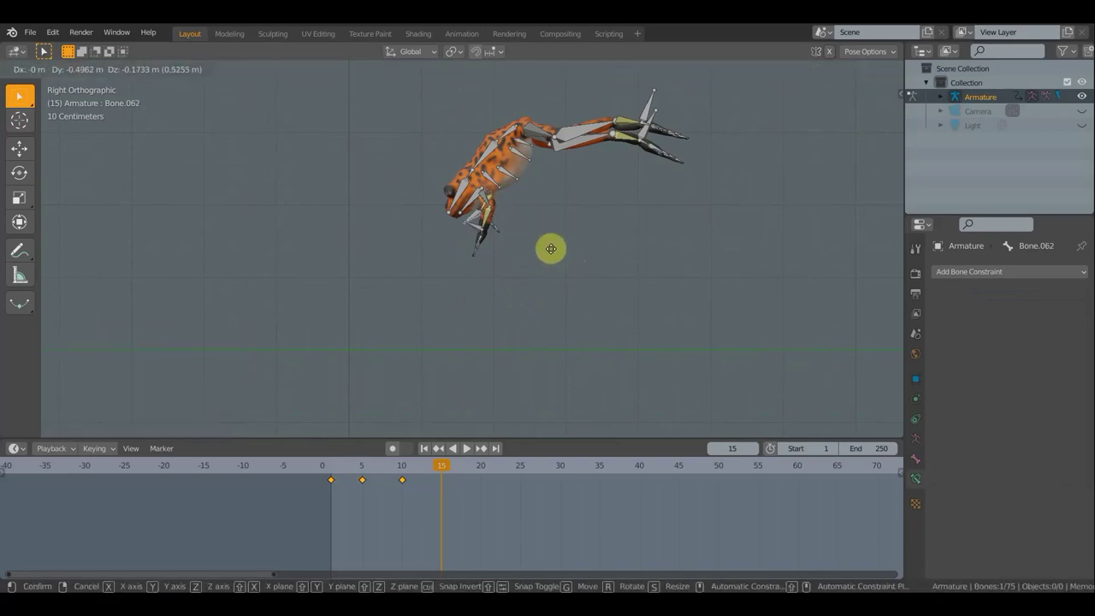
left_click(551, 248)
key("r")
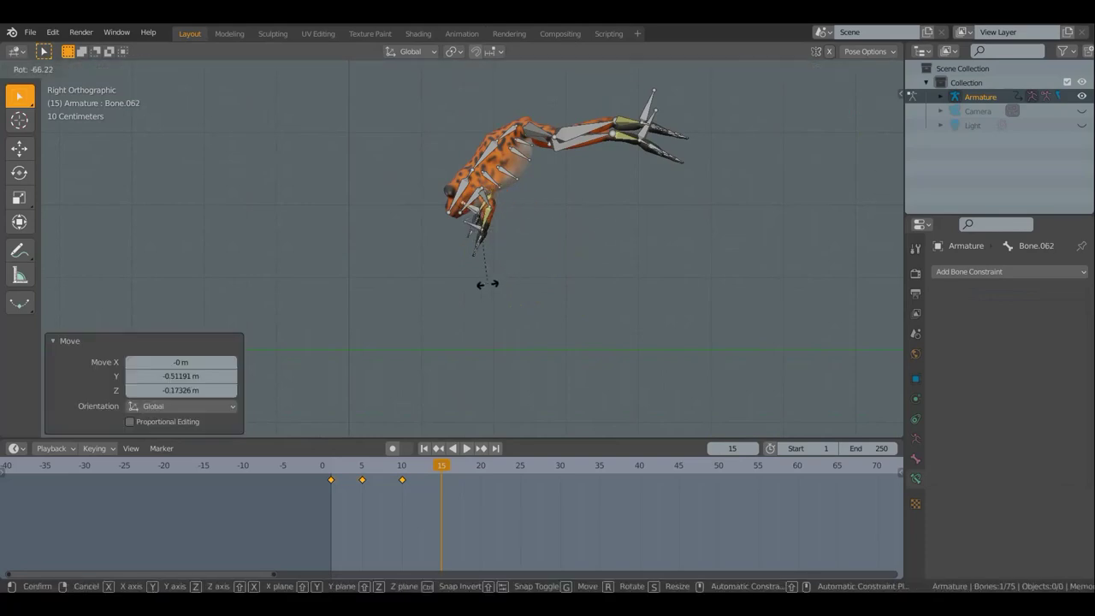
left_click(487, 284)
key("g")
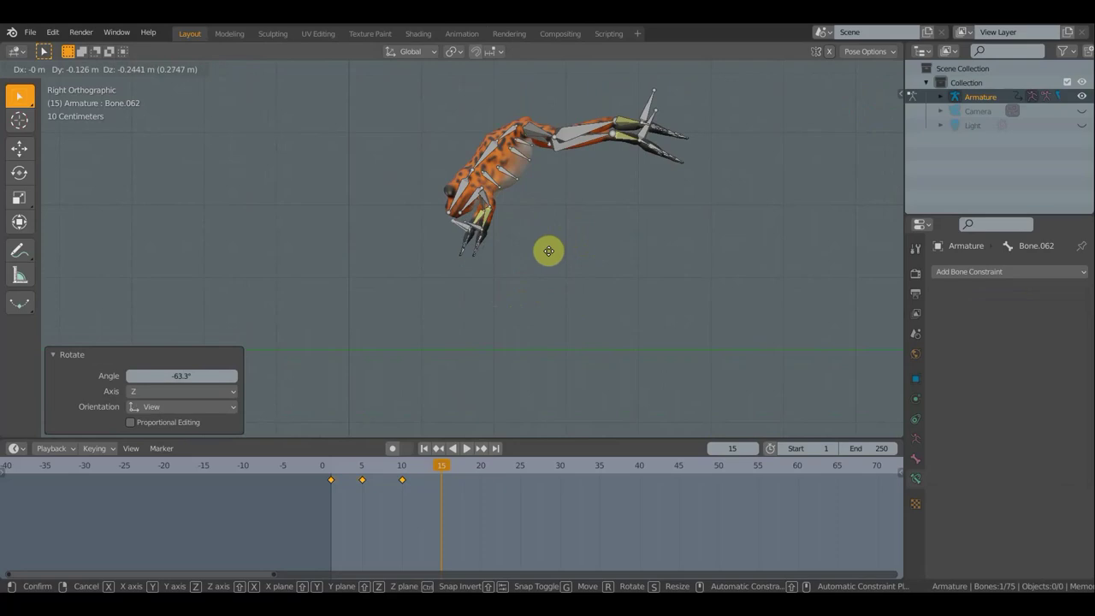
left_click(557, 243)
Tilt the body bone -14.7° and tuck front leg Bone.024 and foot Bone.062 under the body
left_click(520, 162)
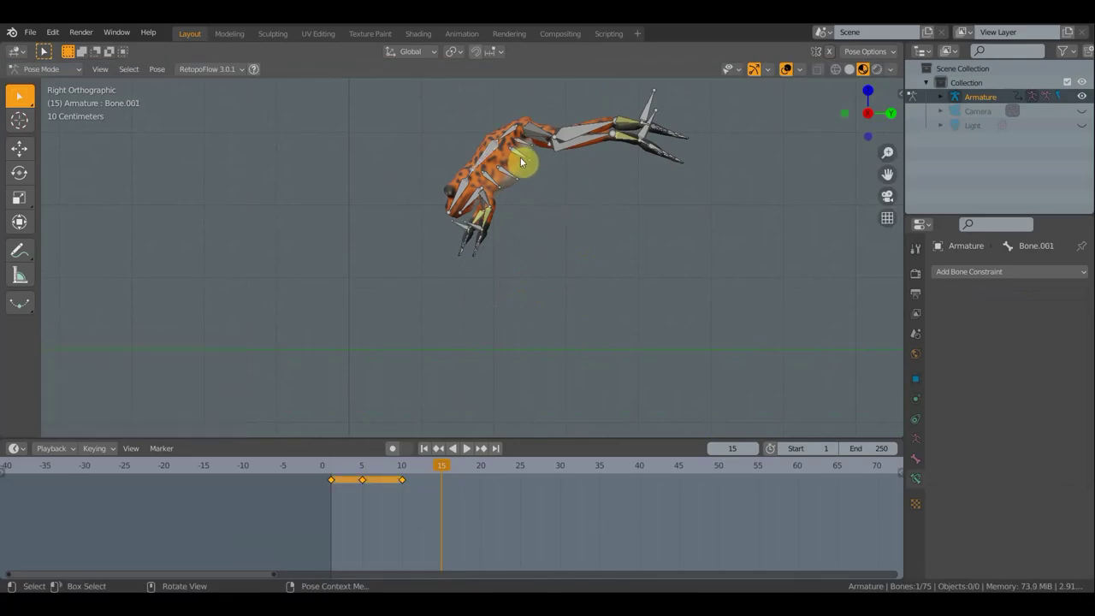
key("r")
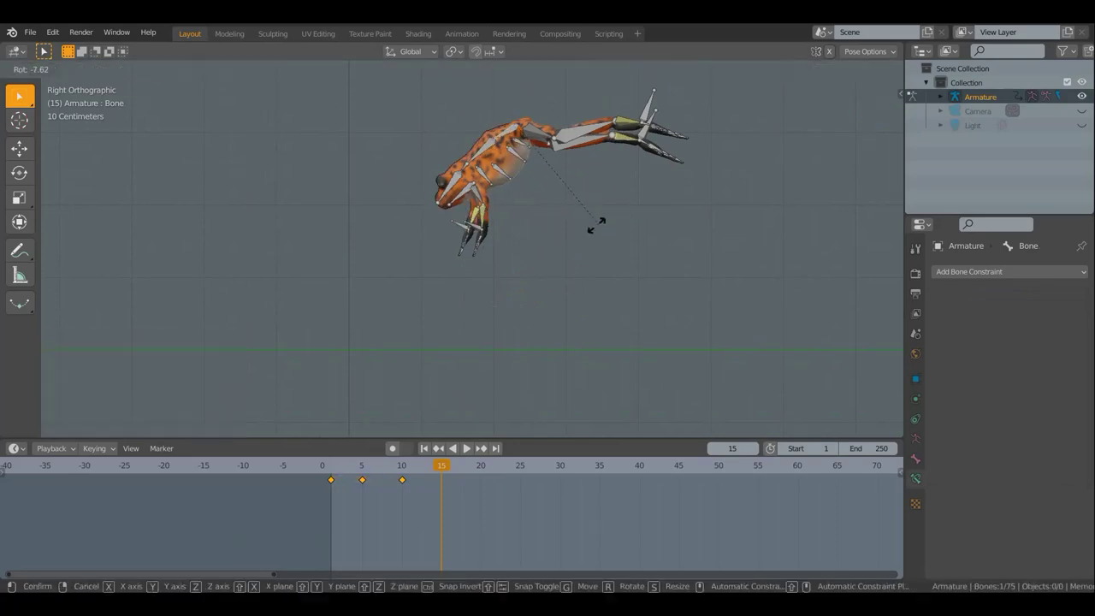
left_click(569, 239)
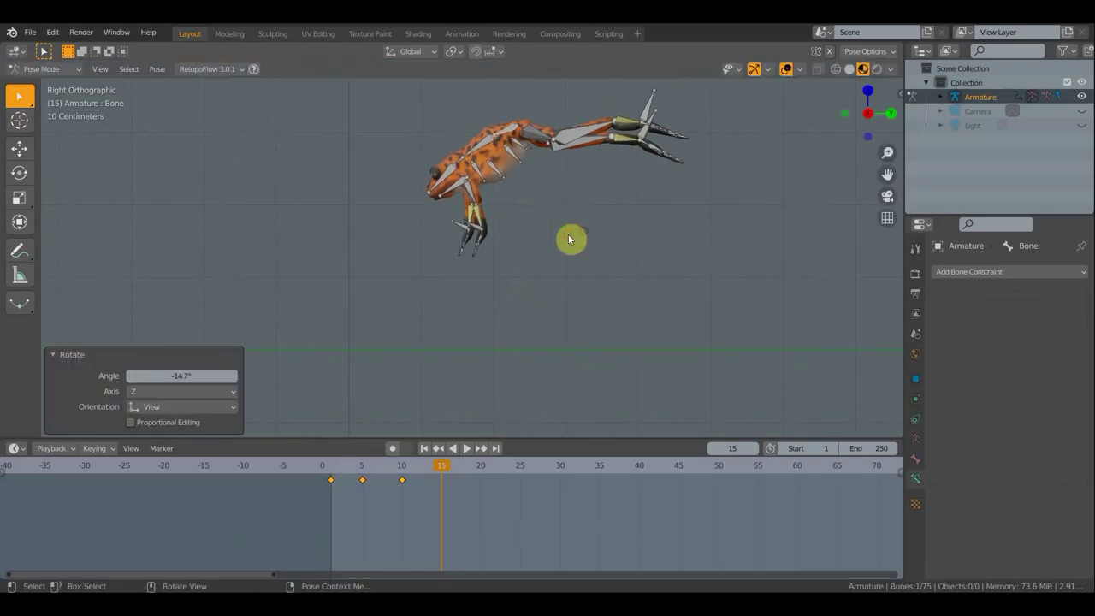
left_click(482, 231)
key("g")
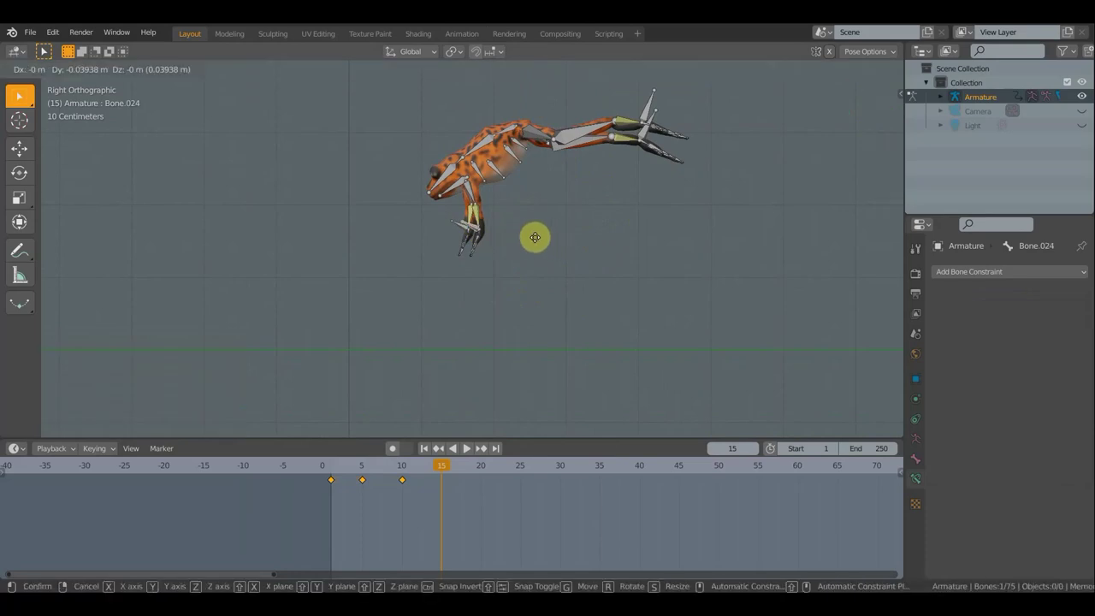
left_click(520, 231)
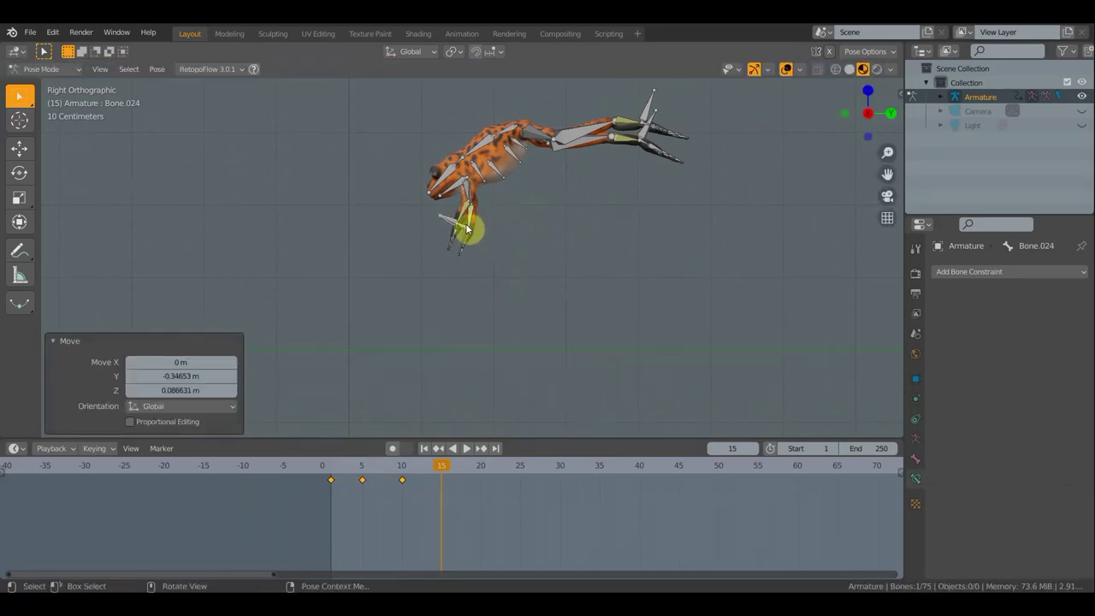
left_click(493, 232)
key("g")
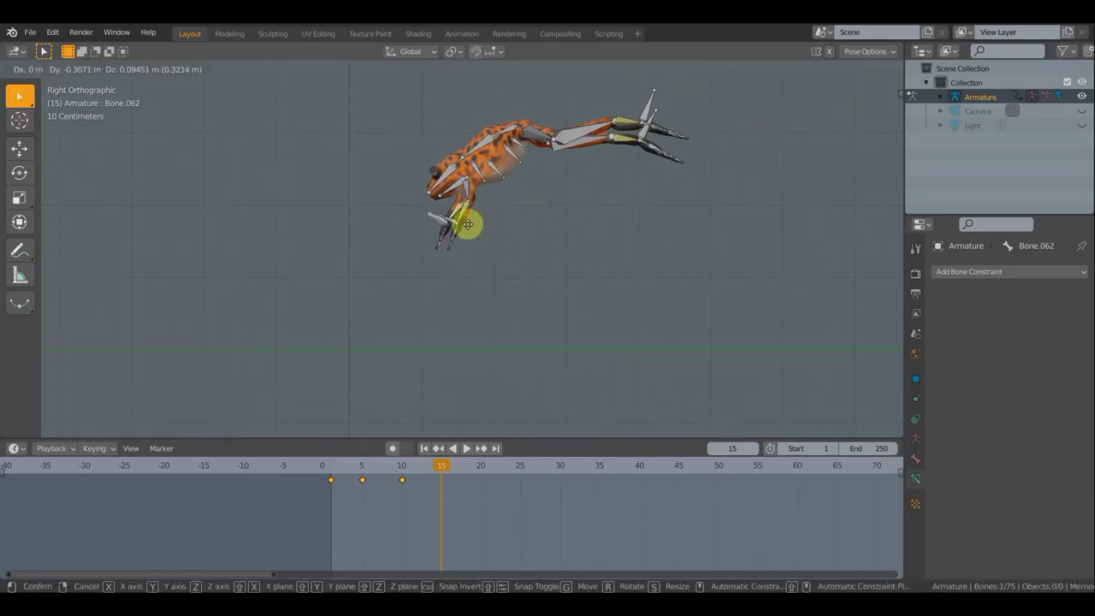
left_click(468, 224)
scroll(597, 137, "down", 2)
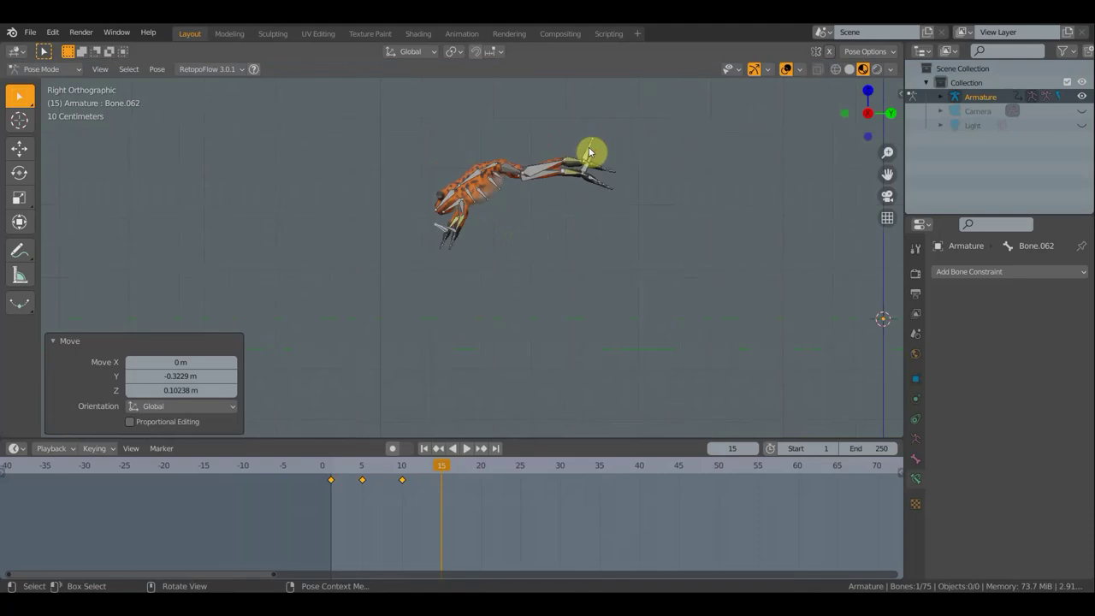
left_click(596, 155)
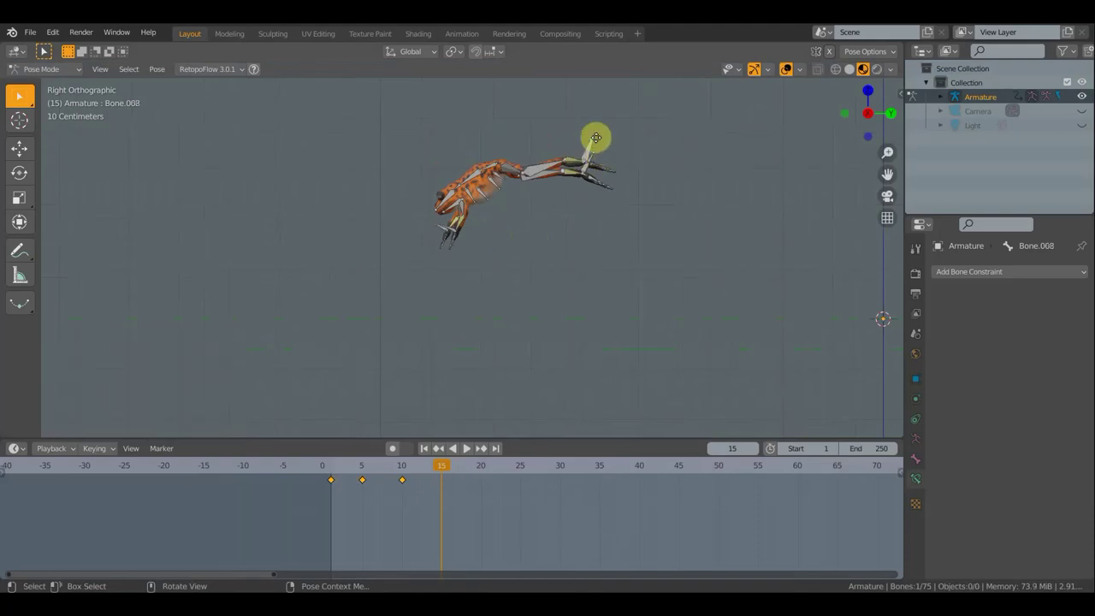
Lift the back leg Bone.008 upward and swing it 70.7°
key("g")
left_click(585, 136)
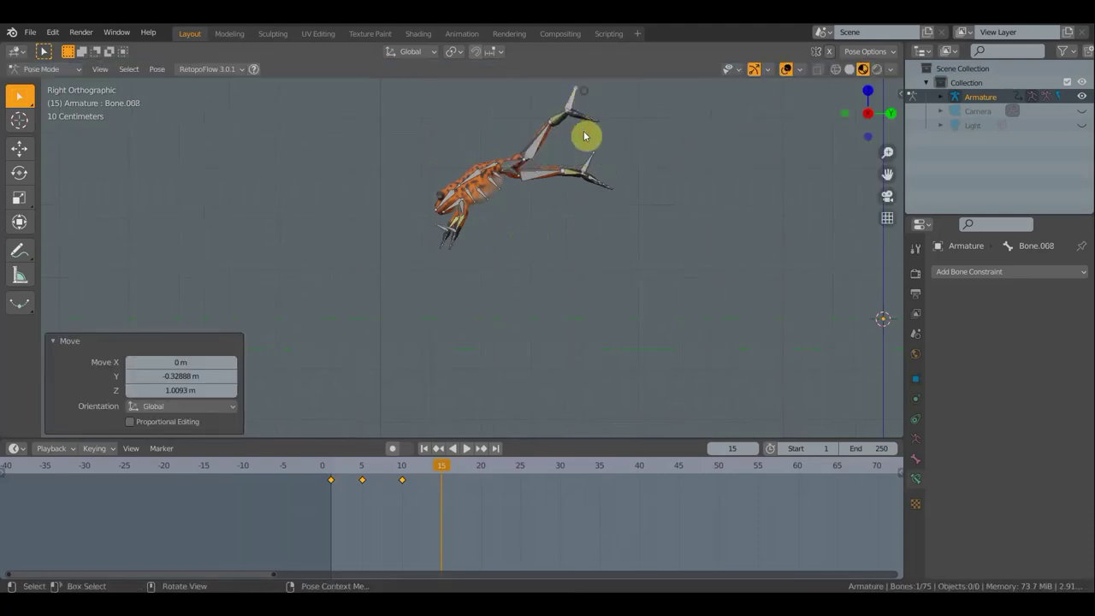
key("r")
left_click(596, 77)
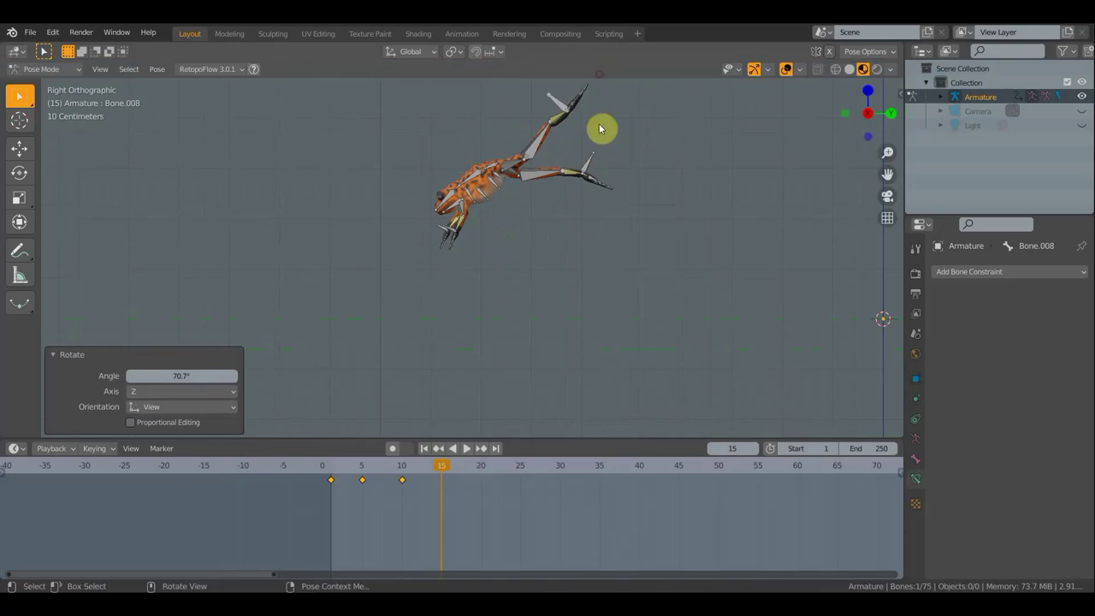
Move the back foot Bone.046, rotate it 101° and nudge it into place
left_click(602, 172)
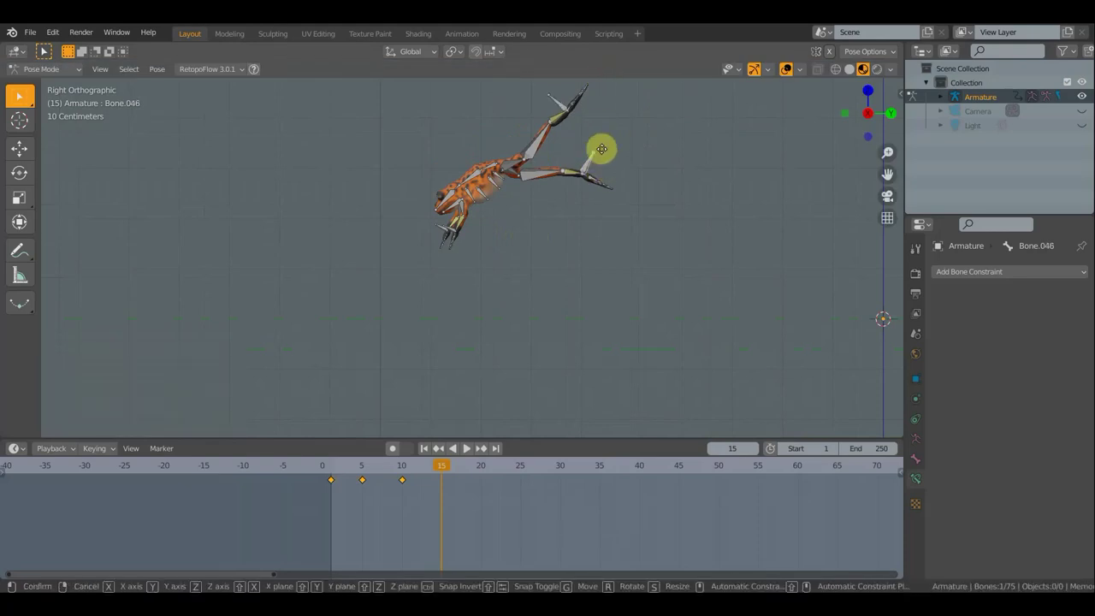
key("g")
left_click(580, 106)
key("r")
left_click(572, 97)
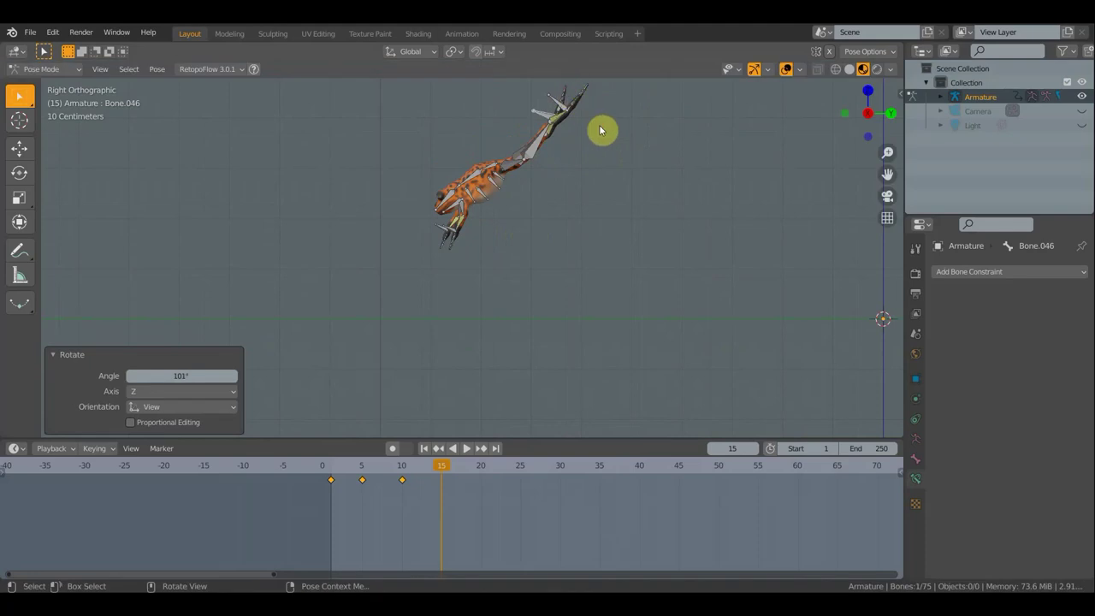
key("g")
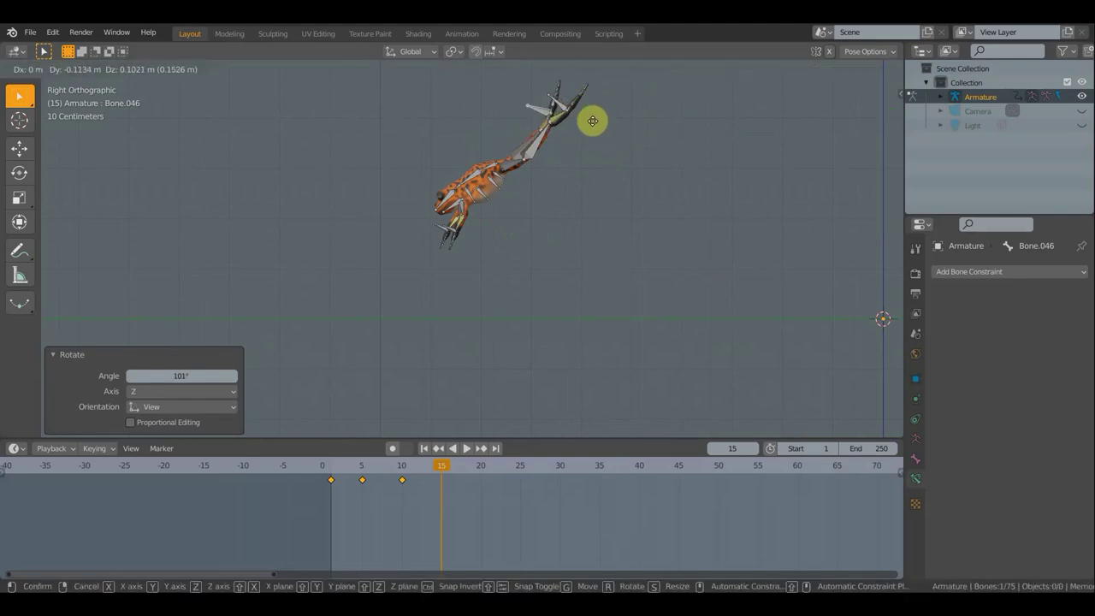
left_click(593, 121)
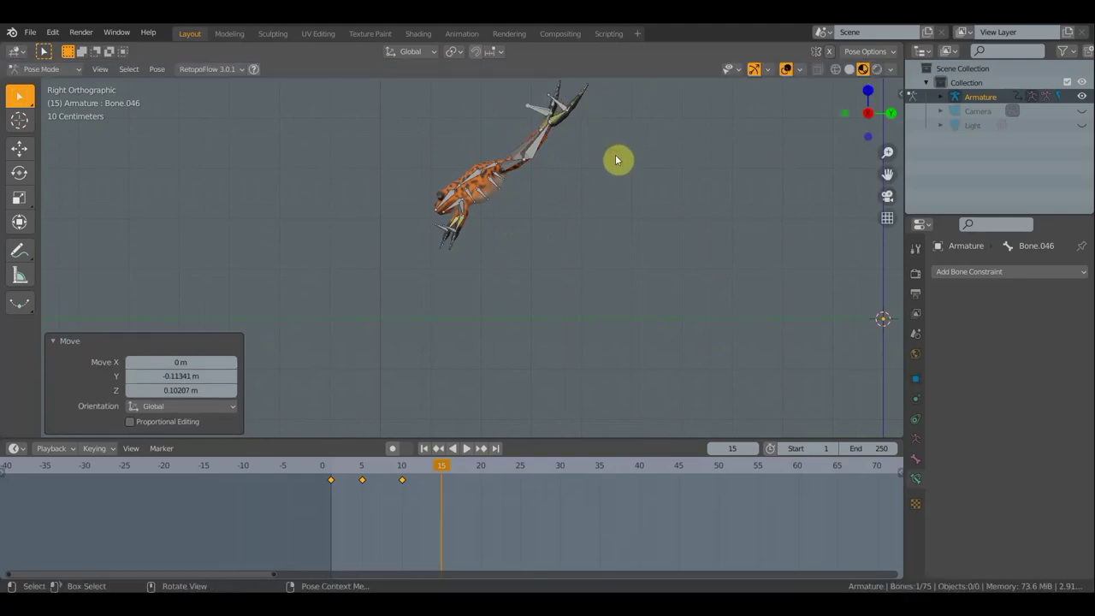
Select all bones and insert a keyframe for the full pose at frame 15
key("a")
key("i")
left_click(622, 156)
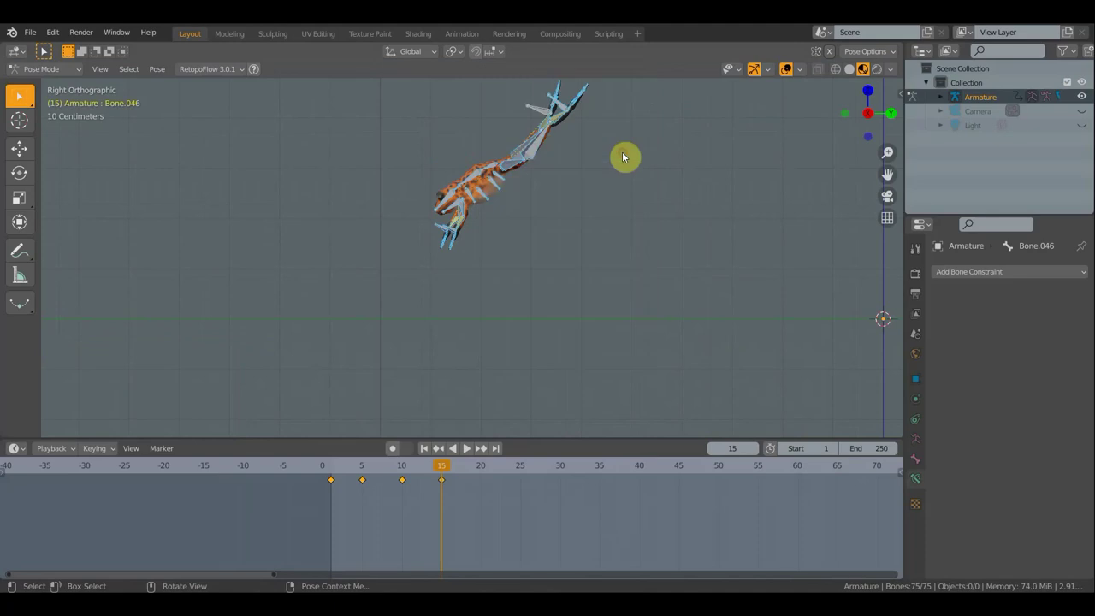
Duplicate the frame-1 crouch key to frame 20, then compare the poses at frames 15 and 20
key("b")
left_click_drag(325, 478, 343, 496)
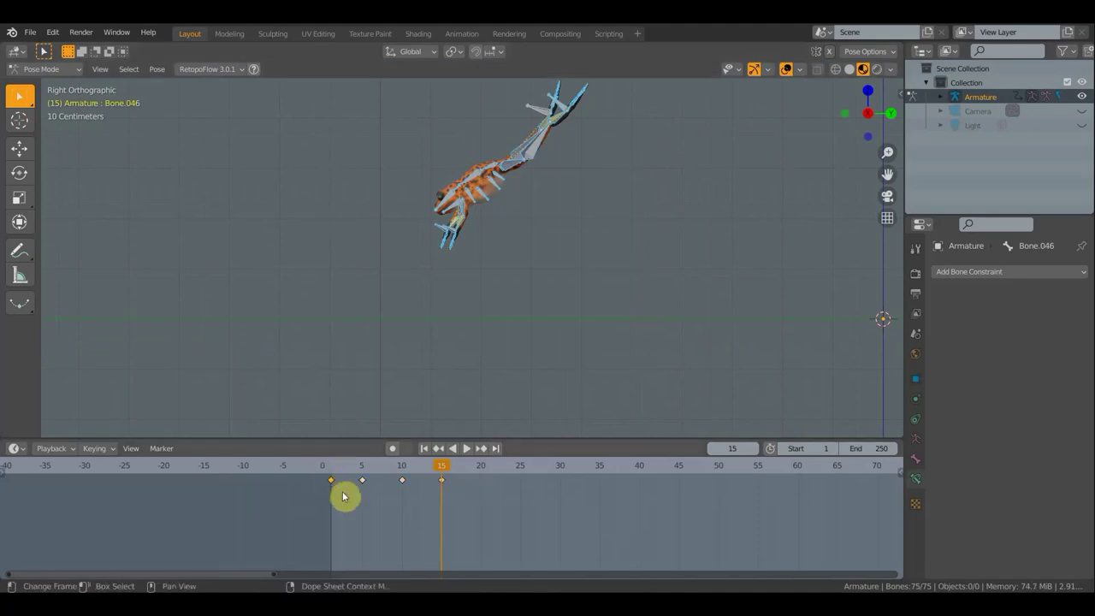
key("g")
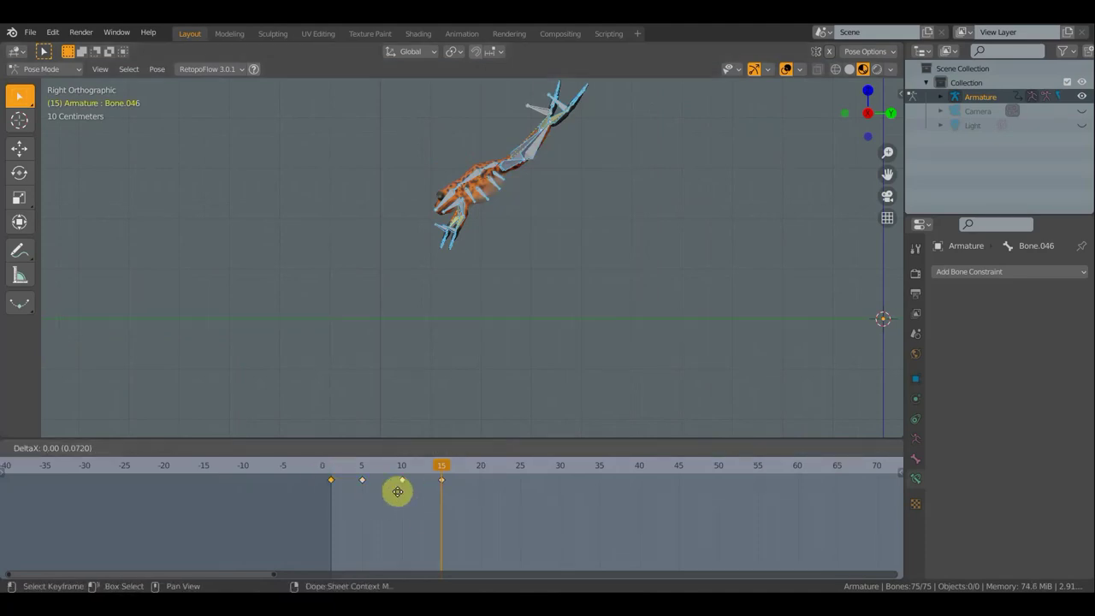
left_click(494, 481)
scroll(611, 368, "down", 4)
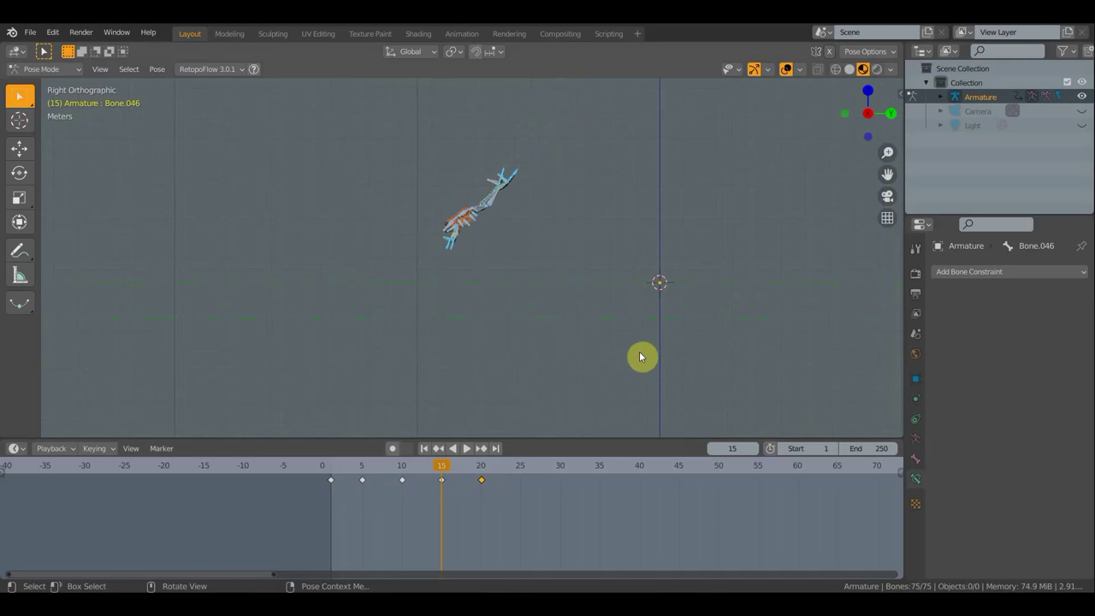
left_click(484, 466)
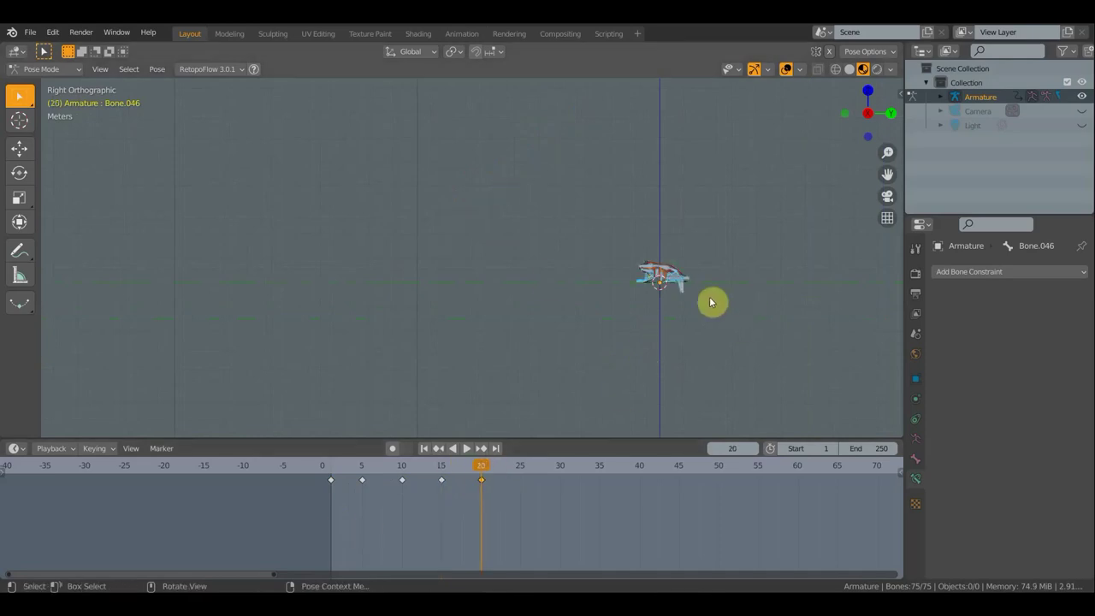
left_click(441, 466)
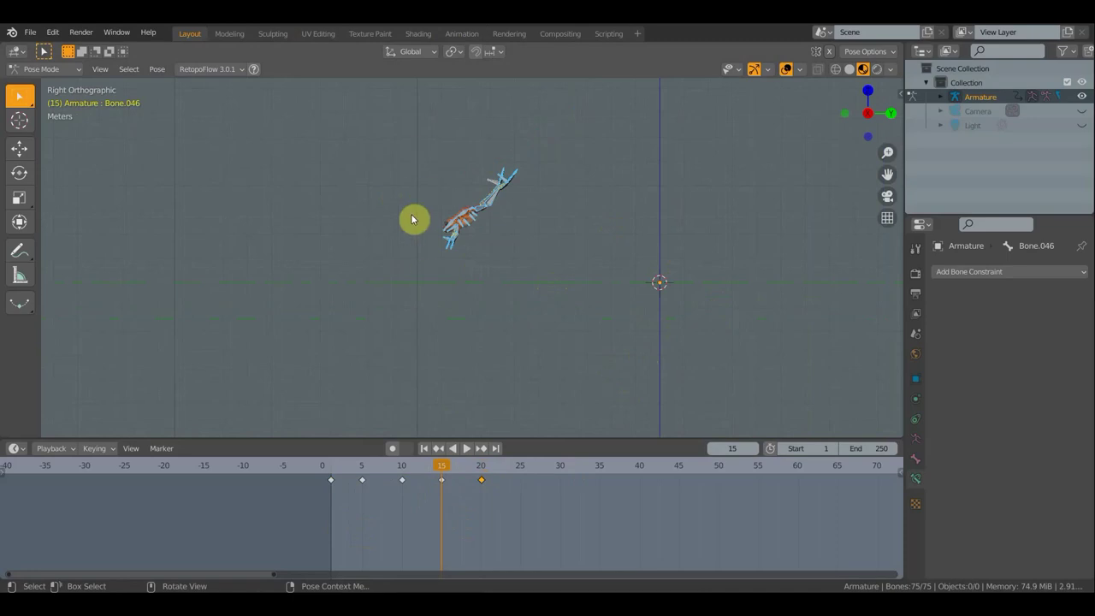
left_click(483, 466)
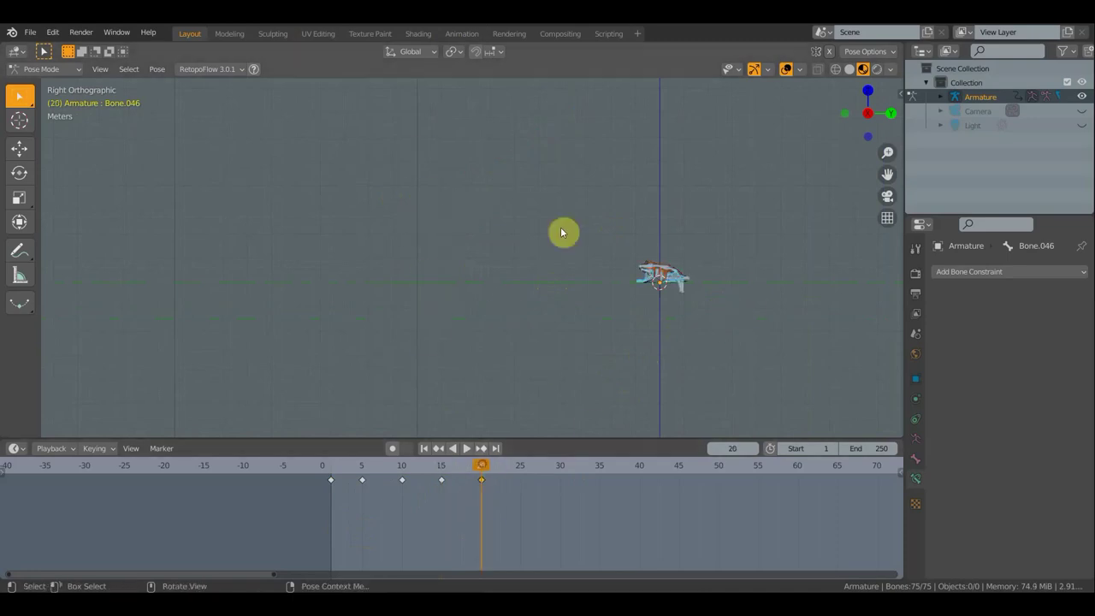
Slide the frog -10.112 m along Y at frame 20, key Location & Rotation, and hide the bones
left_click(19, 148)
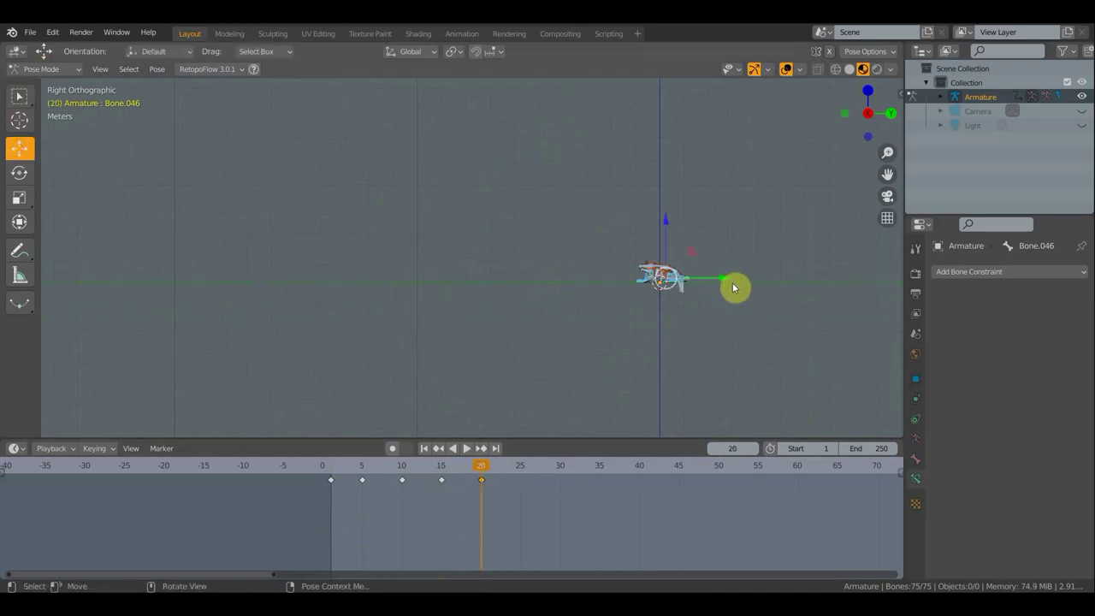
left_click_drag(724, 283, 476, 281)
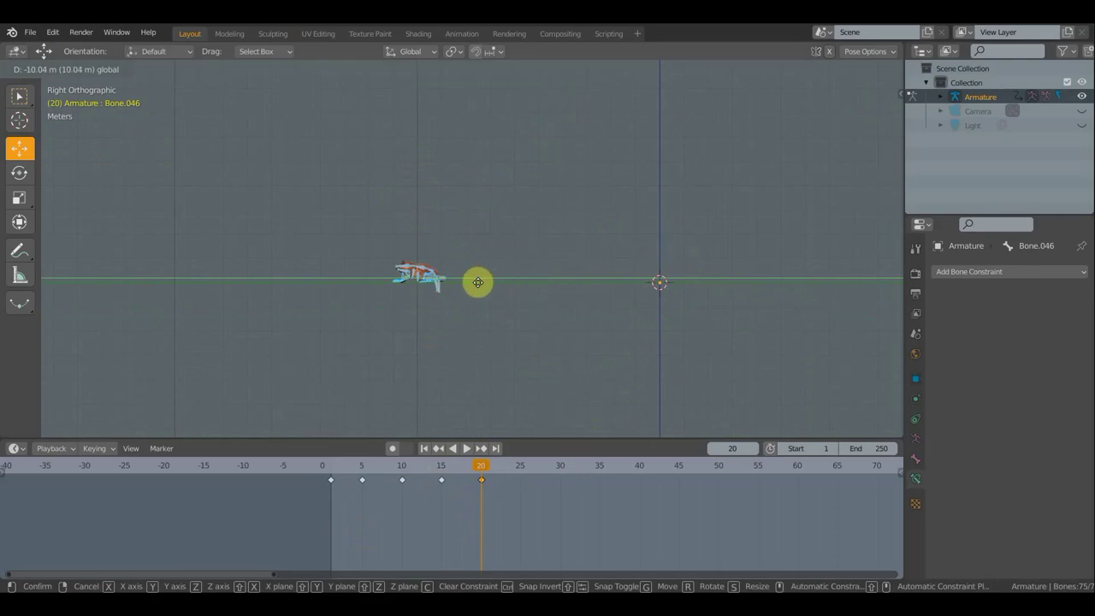
left_click_drag(474, 282, 477, 286)
mouse_move(478, 289)
middle_mouse_down()
mouse_move(432, 364)
mouse_move(455, 357)
middle_mouse_up()
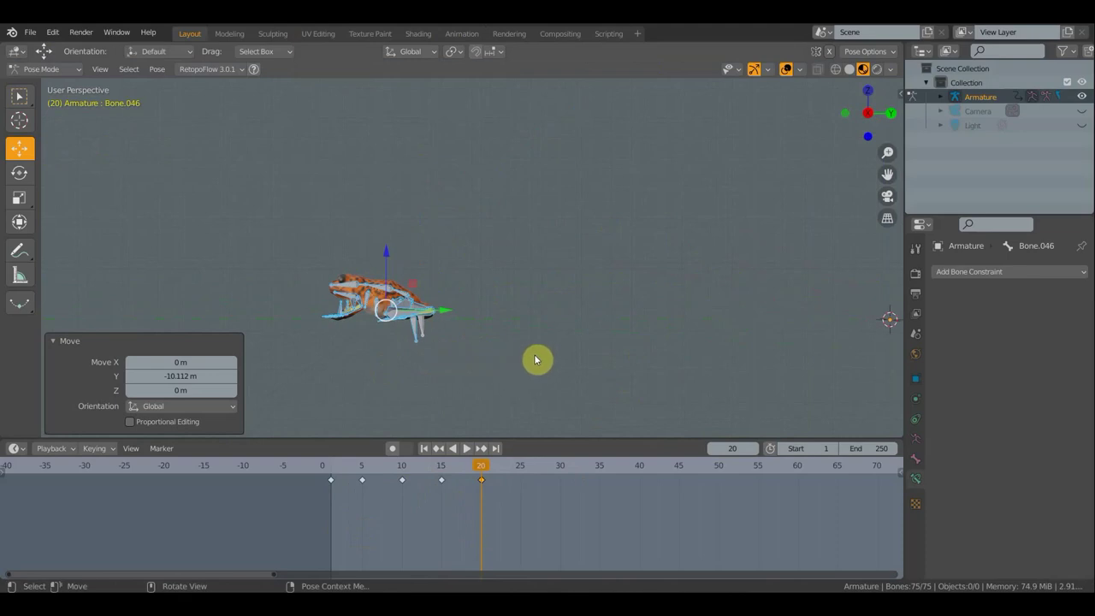
key("i")
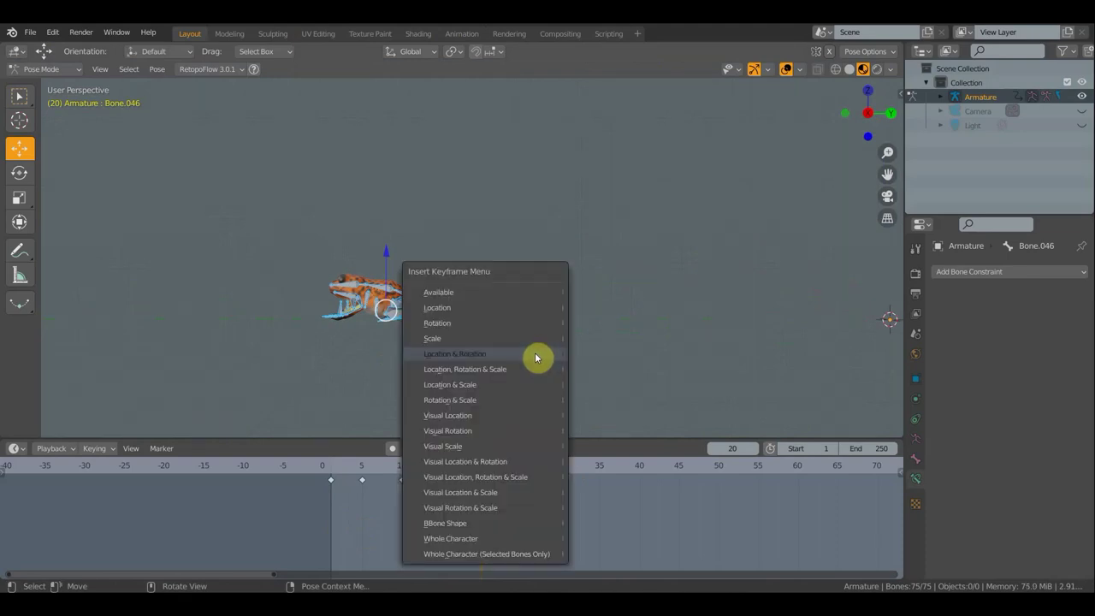
left_click(550, 351)
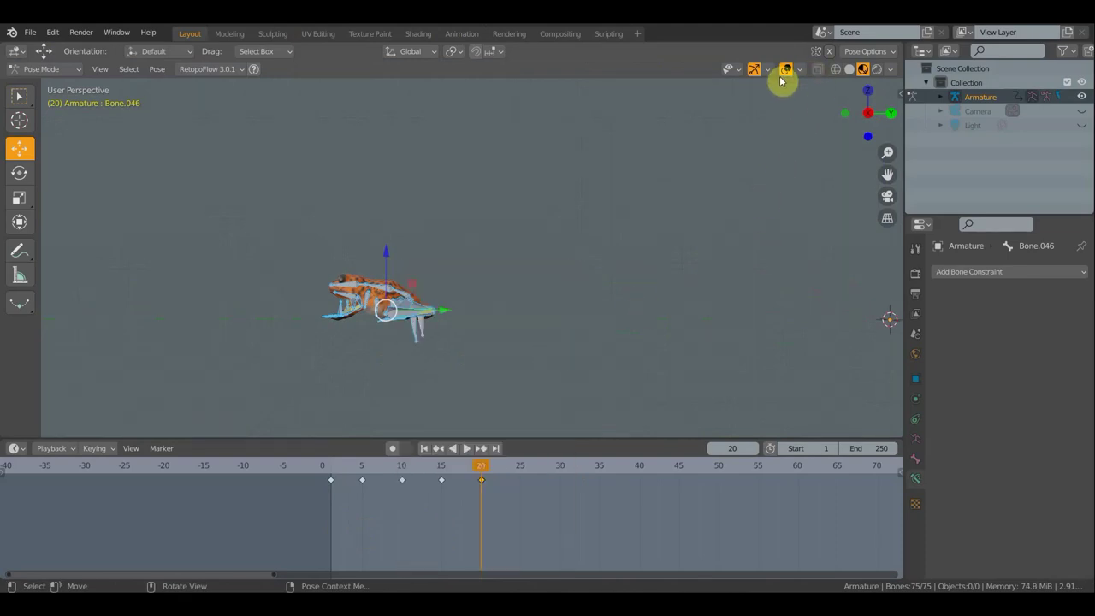
left_click(789, 69)
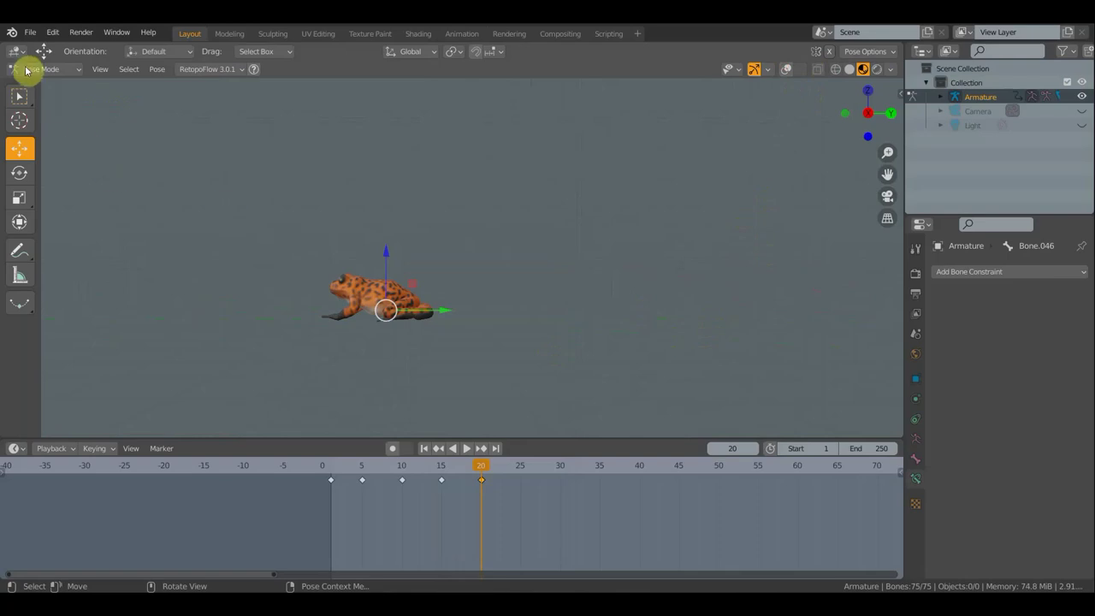
left_click(22, 94)
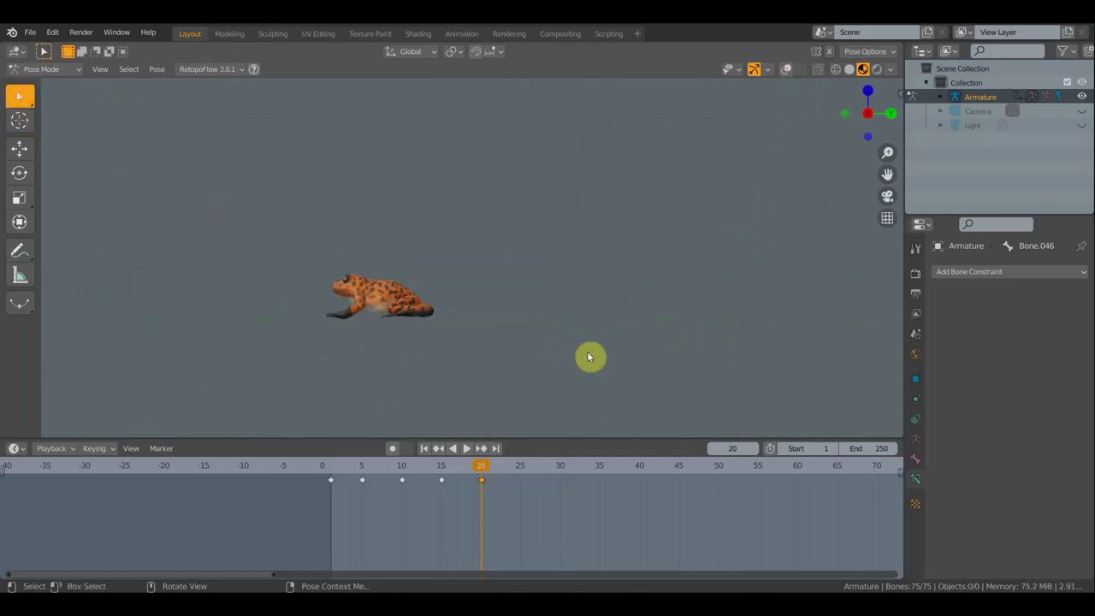
Set the animation End to frame 20 and play the leap from frame 1
scroll(584, 357, "down", 2)
middle_click_drag(694, 352, 584, 368, "shift")
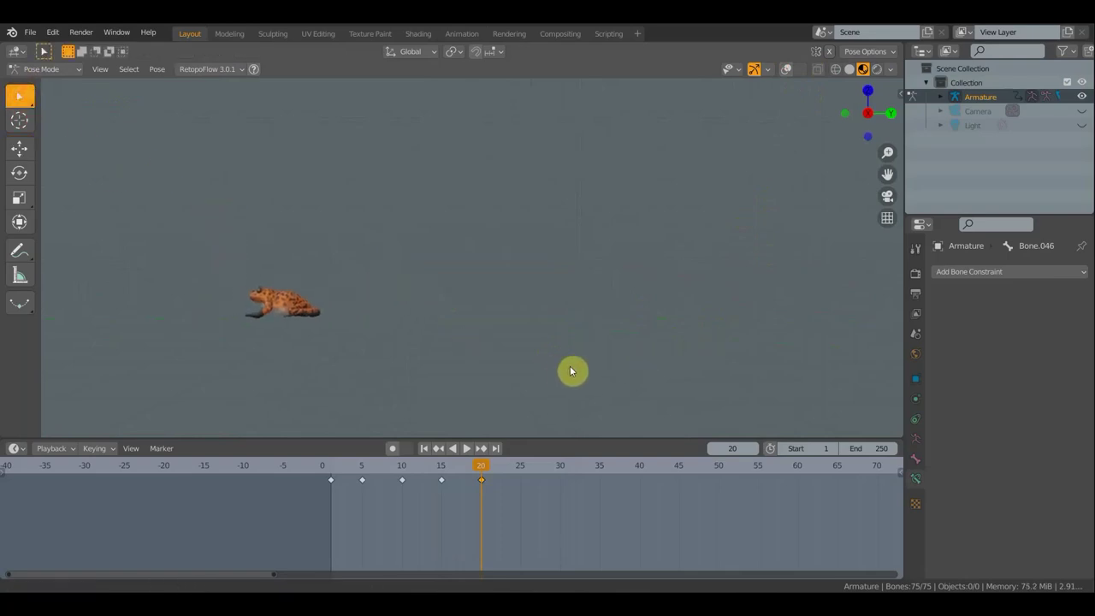
key("space")
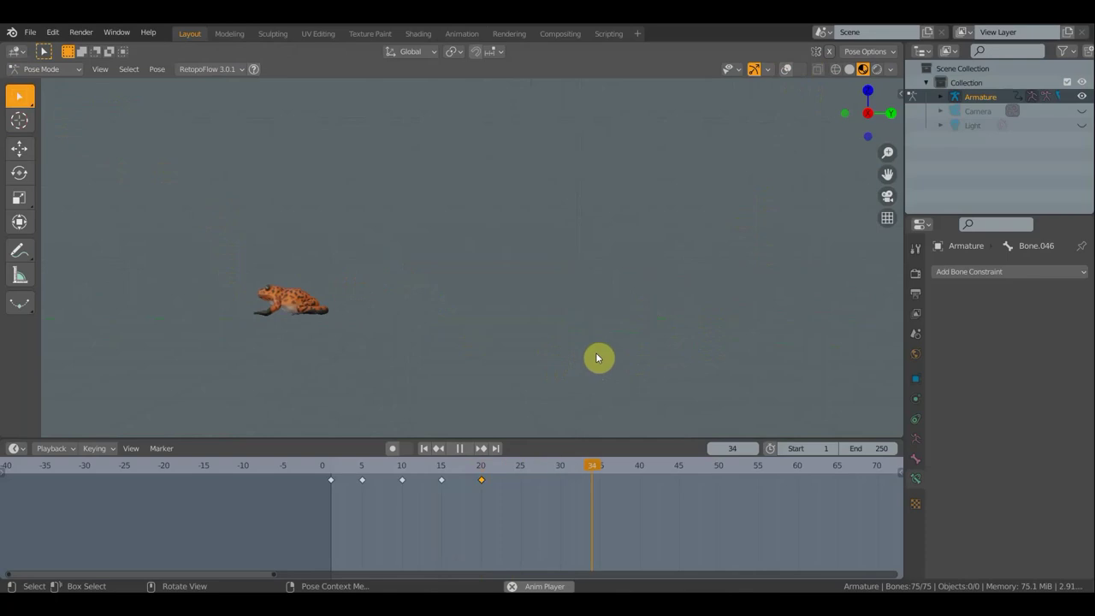
key("space")
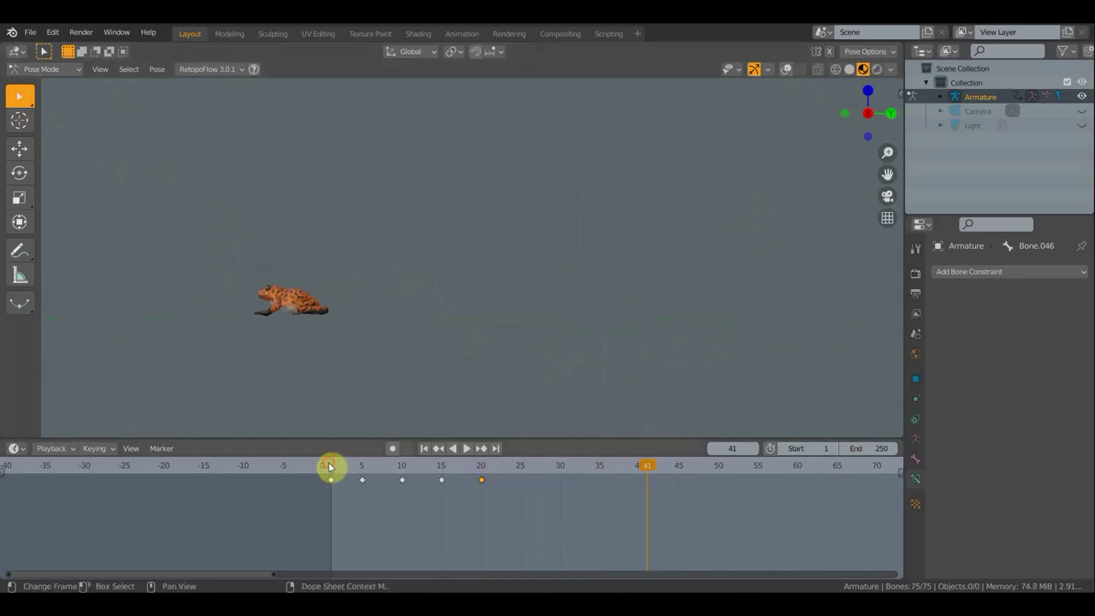
left_click(330, 464)
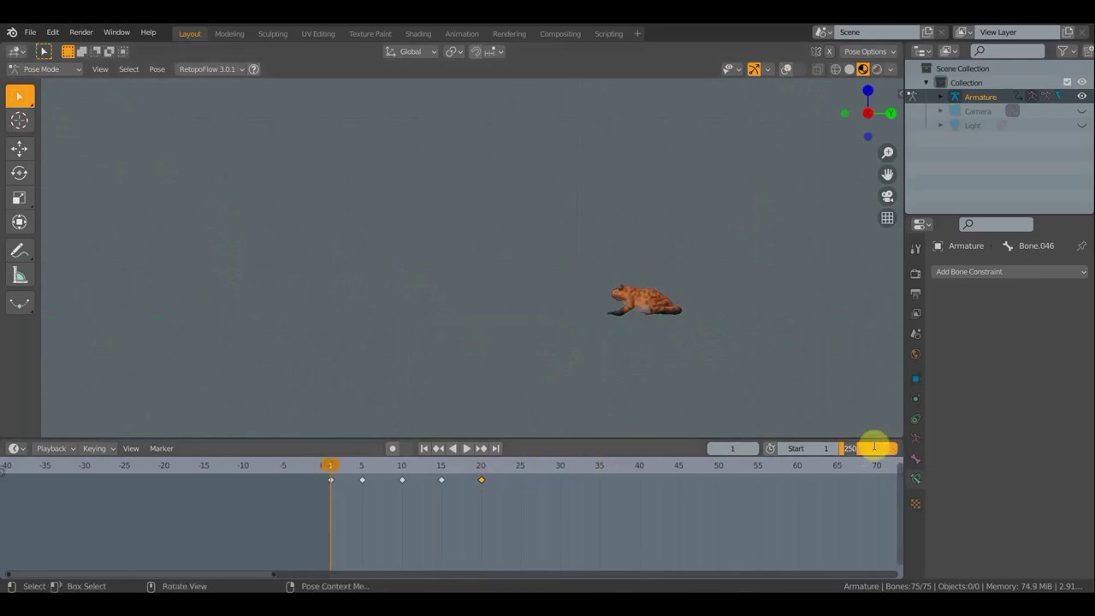
type("20")
key("Return")
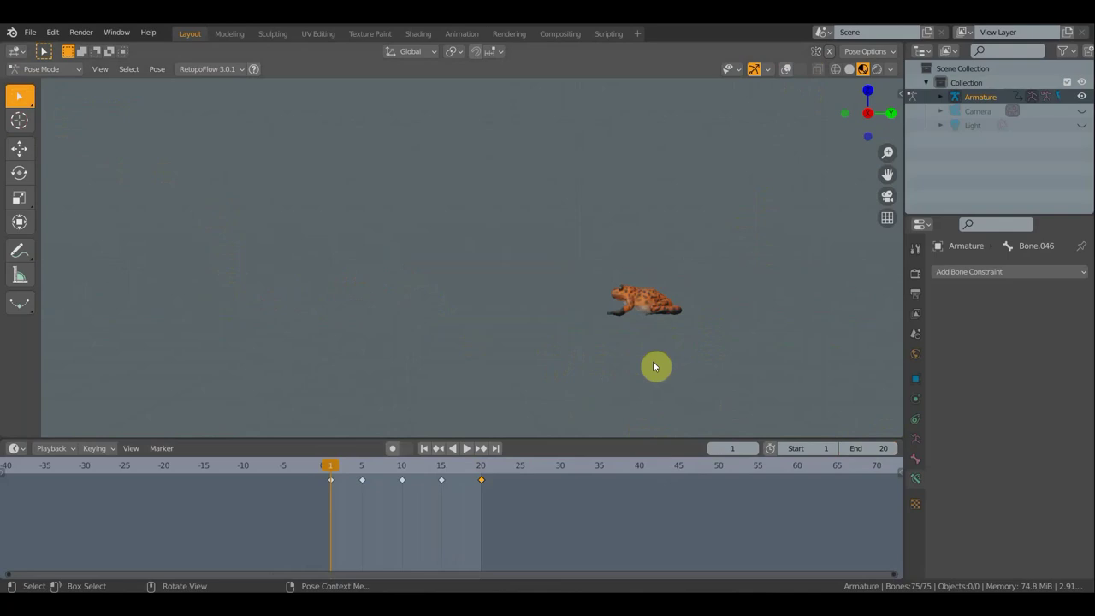
key("space")
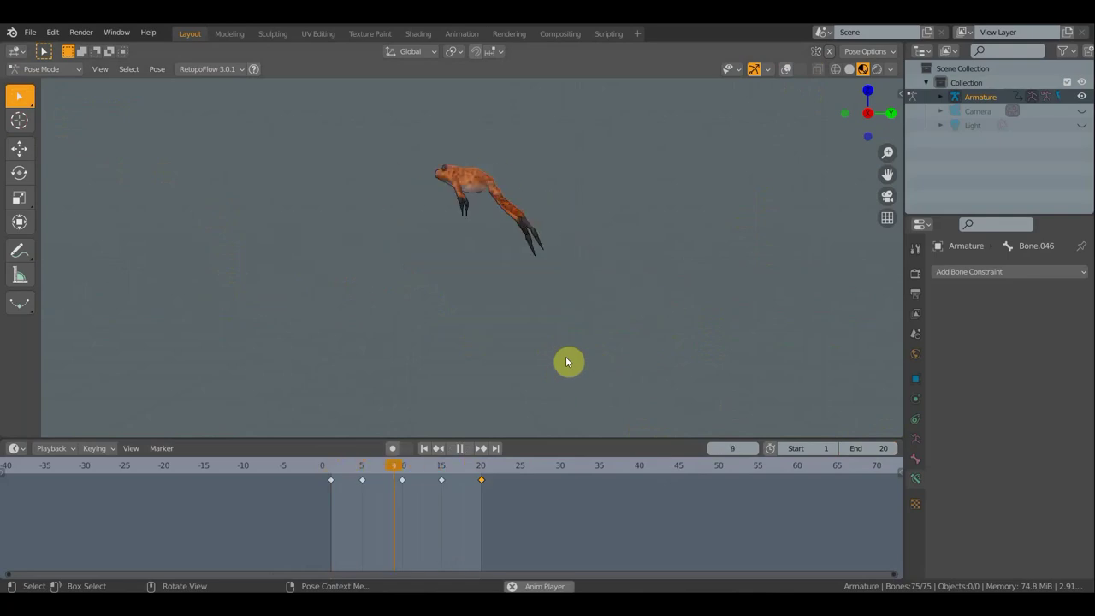
key("space")
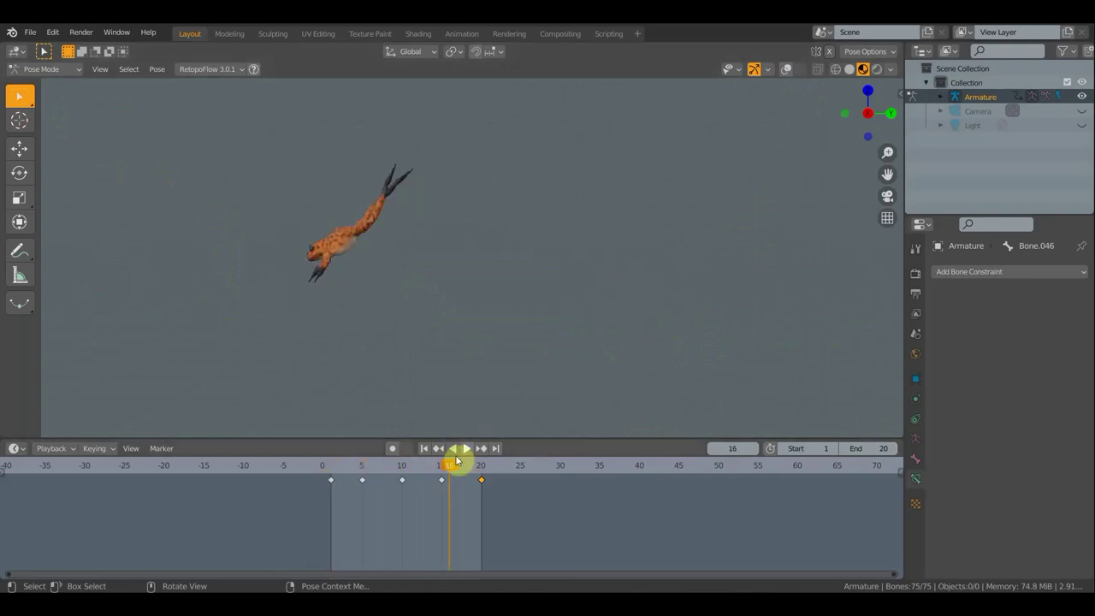
Replay from frame 10, stop at frame 12, and select the frame-10 keyframe
mouse_move(426, 466)
left_mouse_down()
mouse_move(403, 473)
mouse_move(482, 486)
left_mouse_up()
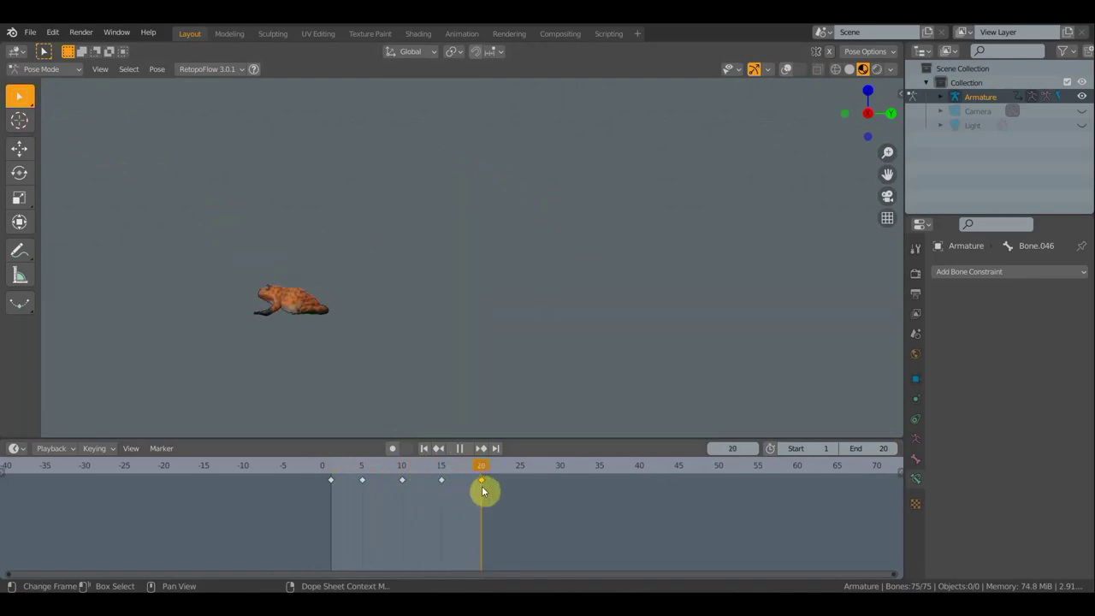
key("space")
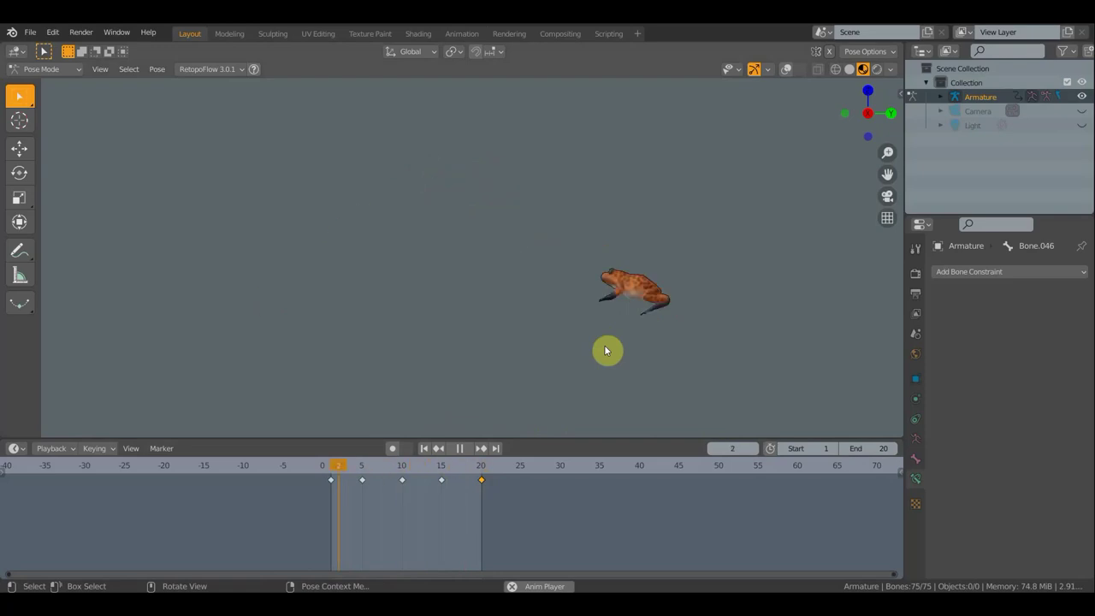
key("space")
left_click_drag(419, 469, 402, 471)
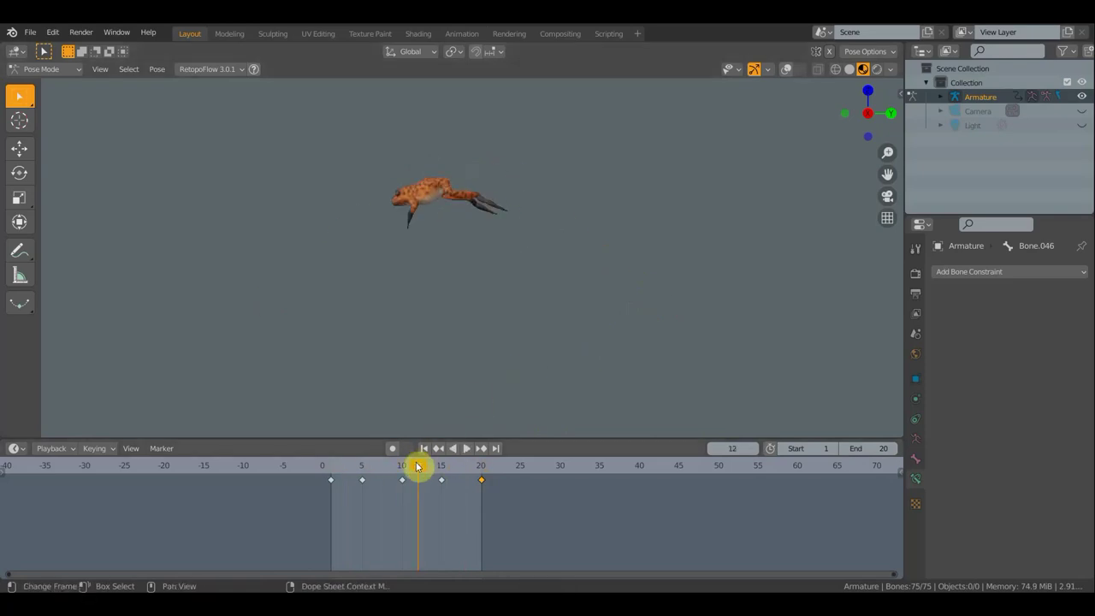
left_click(403, 482)
Delete the frame-10 keyframe and play and scrub the leap to review it
key("x")
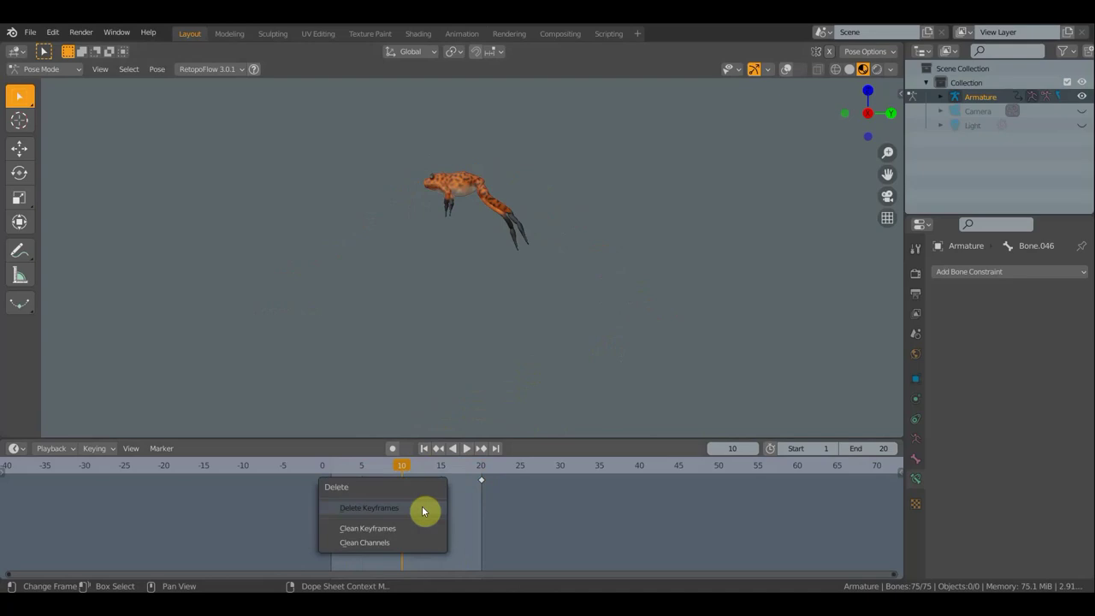
left_click(422, 511)
left_click(455, 447)
mouse_move(403, 468)
left_mouse_down()
mouse_move(476, 481)
mouse_move(337, 481)
mouse_move(479, 481)
mouse_move(402, 478)
left_mouse_up()
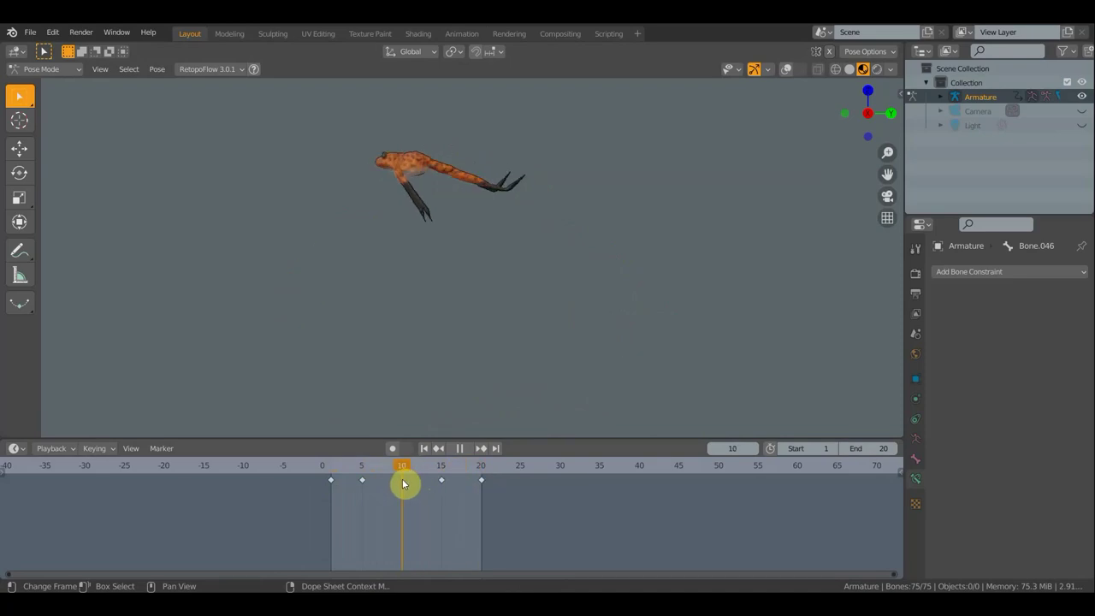
key("space")
mouse_move(444, 467)
left_mouse_down()
mouse_move(462, 470)
mouse_move(351, 473)
mouse_move(415, 470)
mouse_move(393, 469)
left_mouse_up()
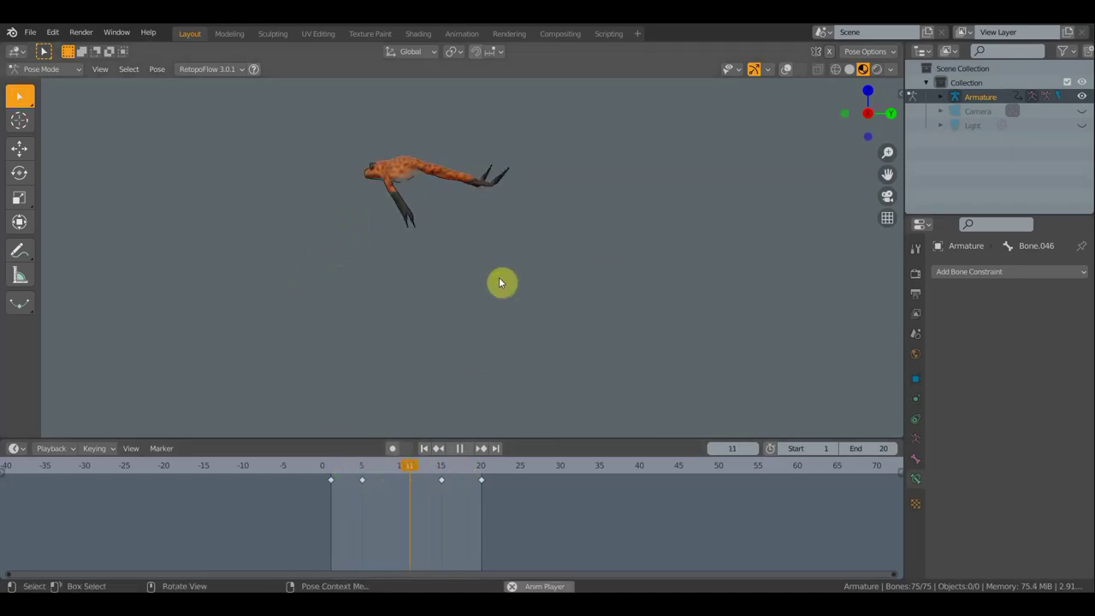
key("space")
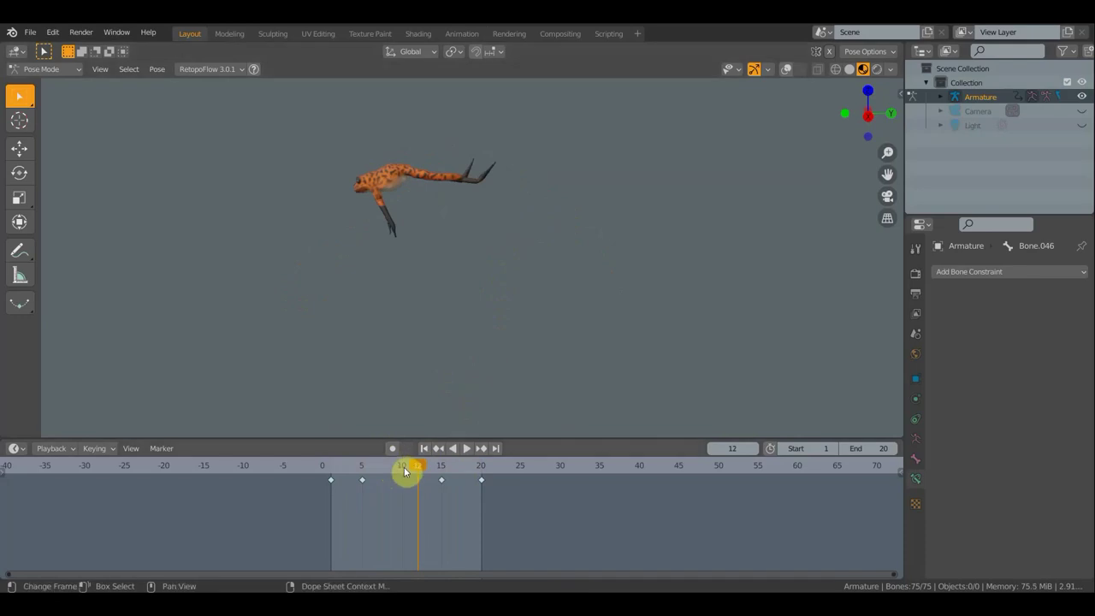
Return to frame 10 and zoom and pan the viewport onto the frog
left_click(404, 468)
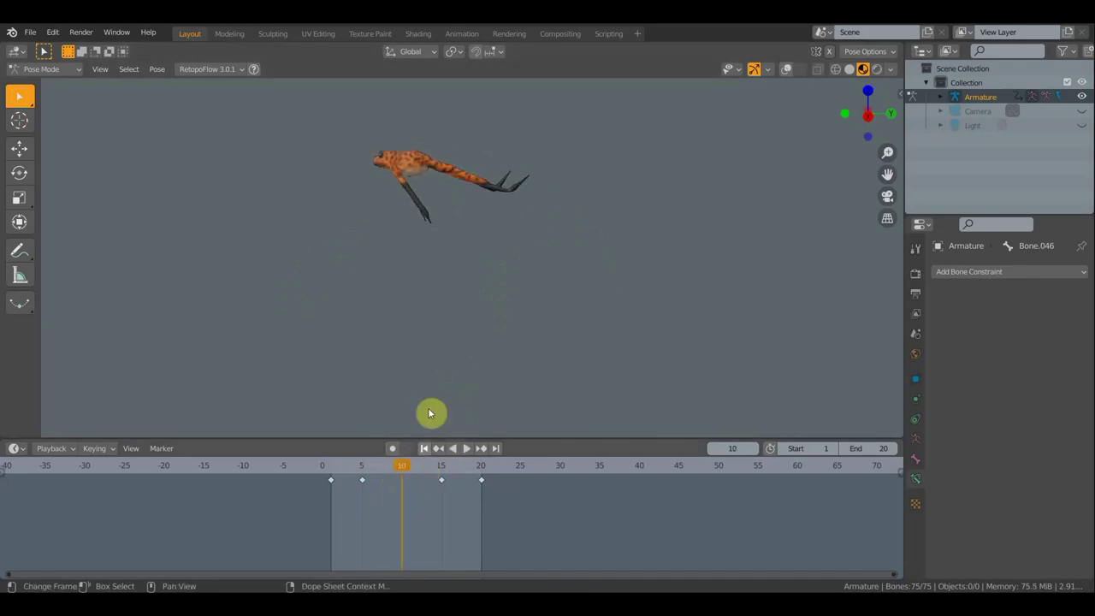
scroll(511, 264, "up", 2)
mouse_move(520, 259)
middle_mouse_down("shift")
mouse_move(625, 339)
mouse_move(548, 359)
middle_mouse_up("shift")
scroll(572, 312, "up", 2)
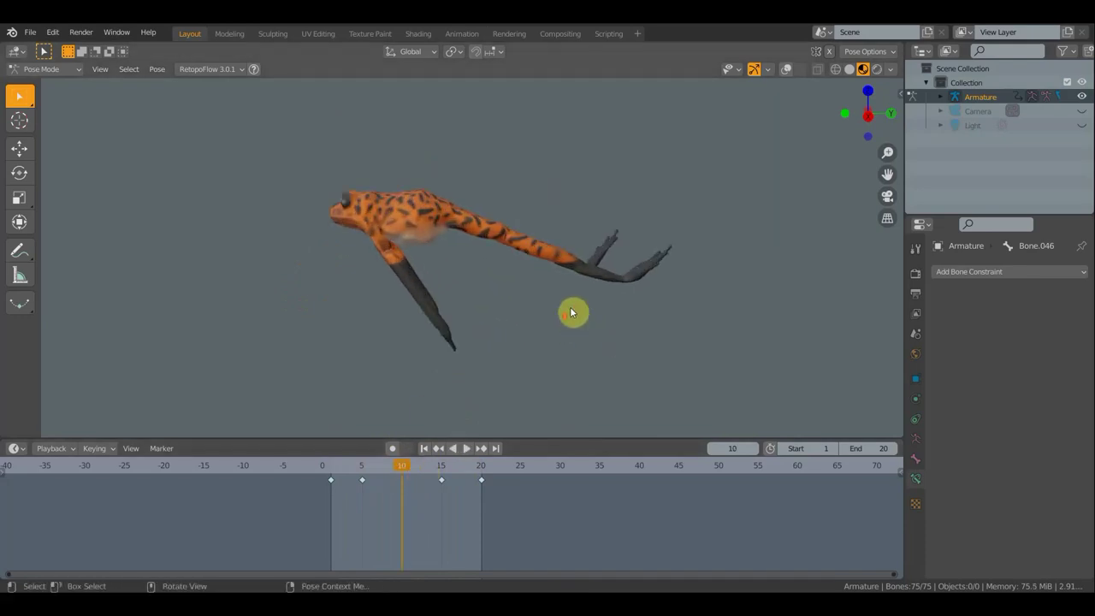
Show the bones, move the hind leg and foot, and rotate the foot about -60° and the toe
left_click(785, 63)
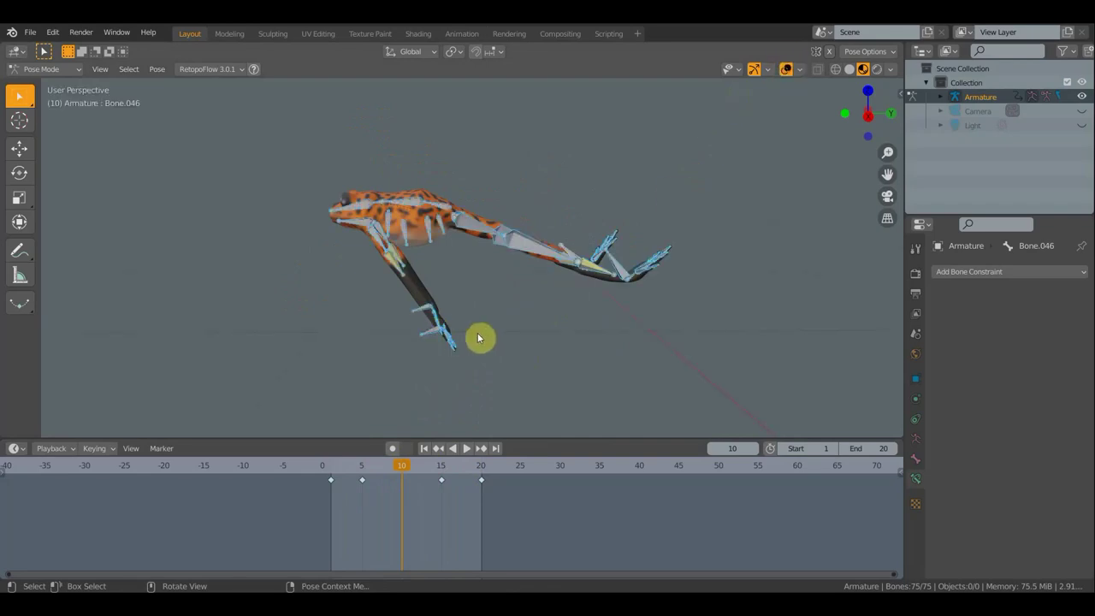
mouse_move(466, 326)
left_mouse_down()
mouse_move(392, 270)
mouse_move(419, 301)
mouse_move(388, 264)
left_mouse_up()
left_click_drag(618, 268, 634, 280)
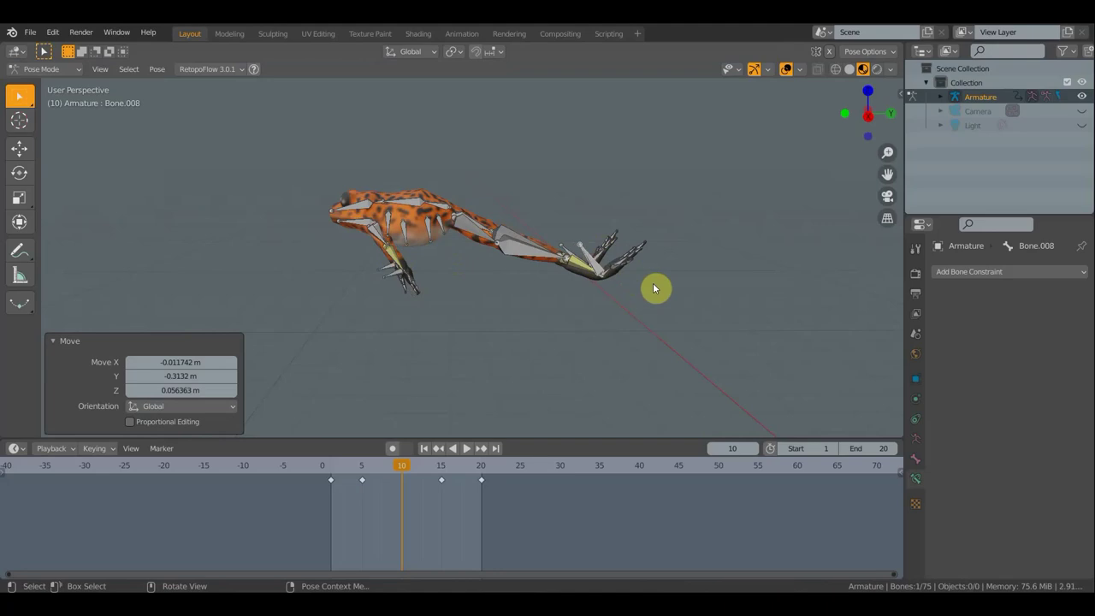
key("r")
left_click(616, 315)
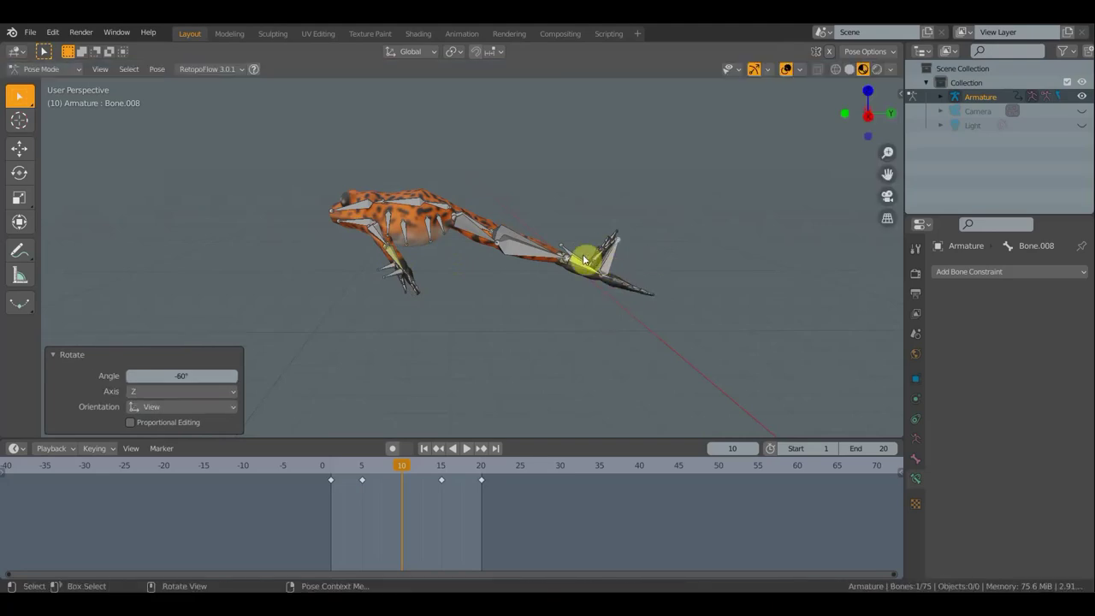
left_click(649, 270)
key("r")
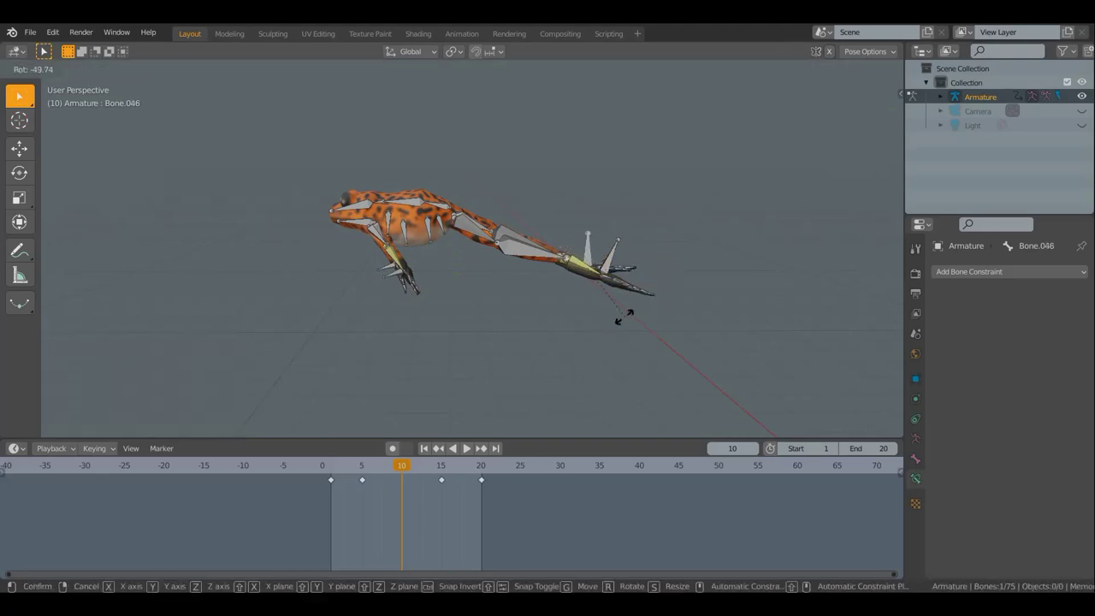
left_click(610, 318)
Key location and rotation for all bones at frame 10 and play the leap
key("a")
key("i")
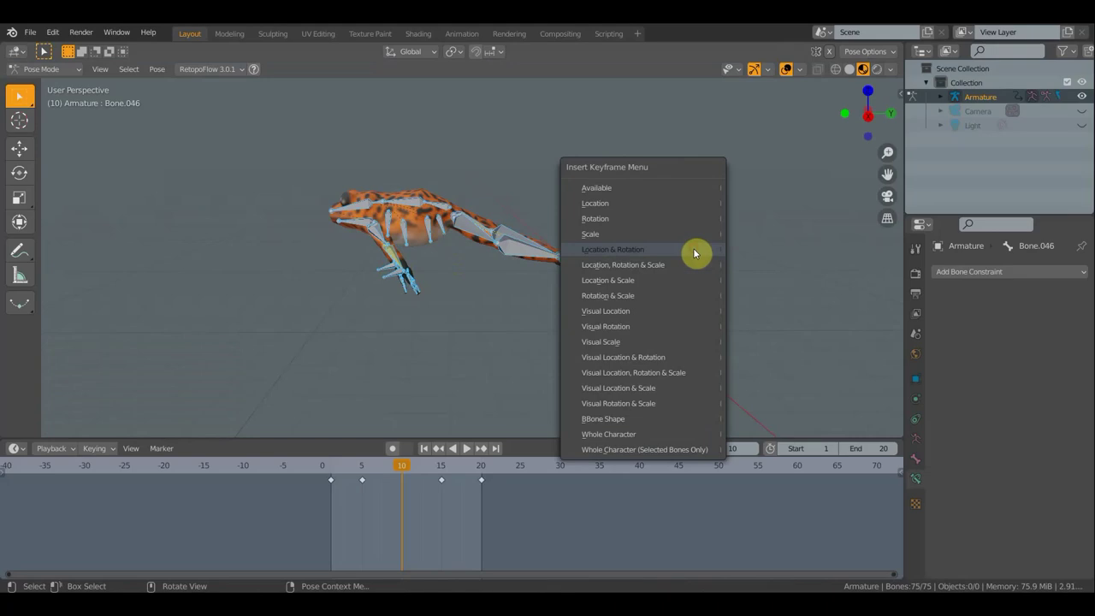
left_click(694, 254)
key("space")
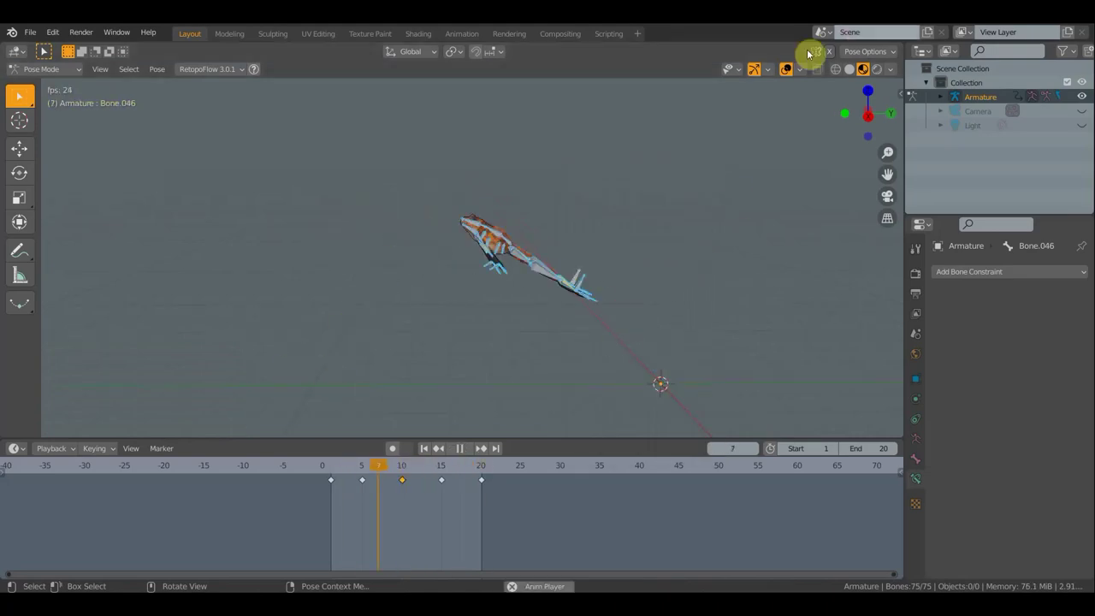
left_click(786, 68)
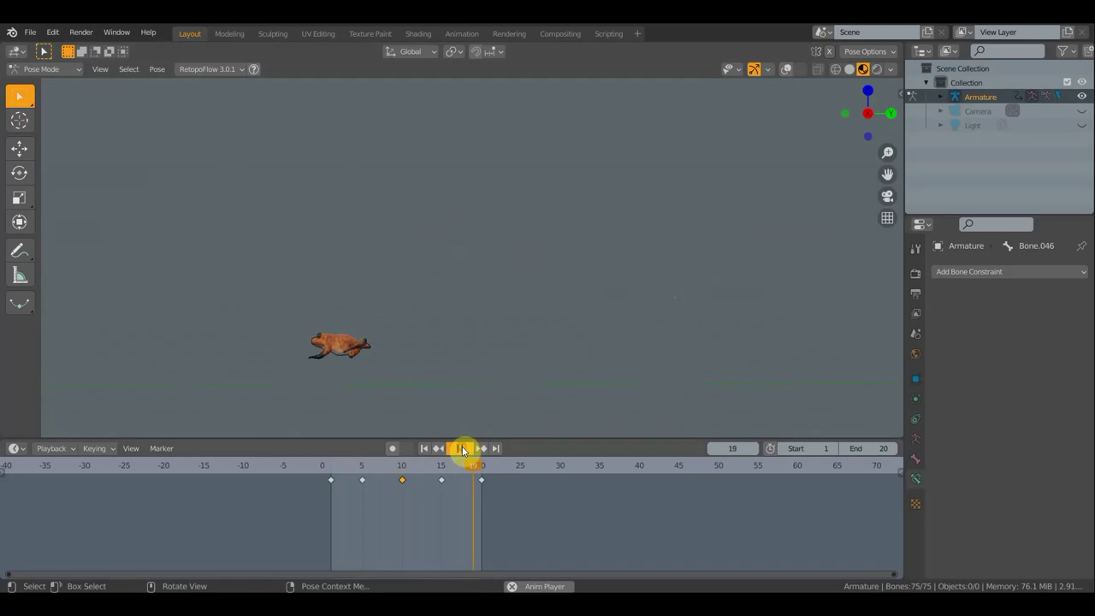
mouse_move(479, 465)
left_mouse_down()
mouse_move(334, 464)
mouse_move(480, 467)
mouse_move(458, 468)
left_mouse_up()
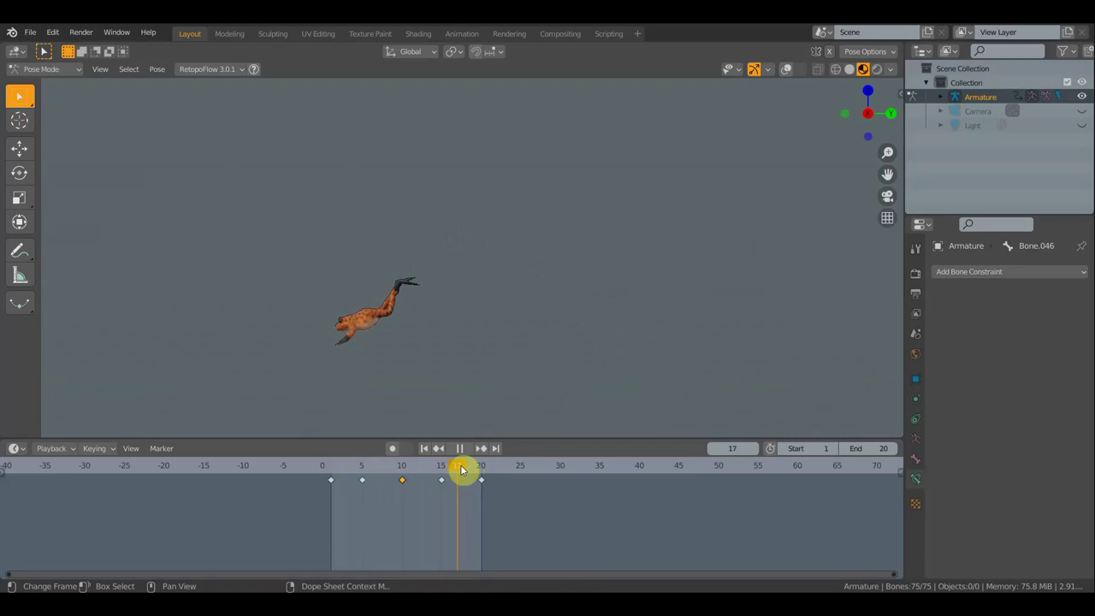
left_click(357, 349)
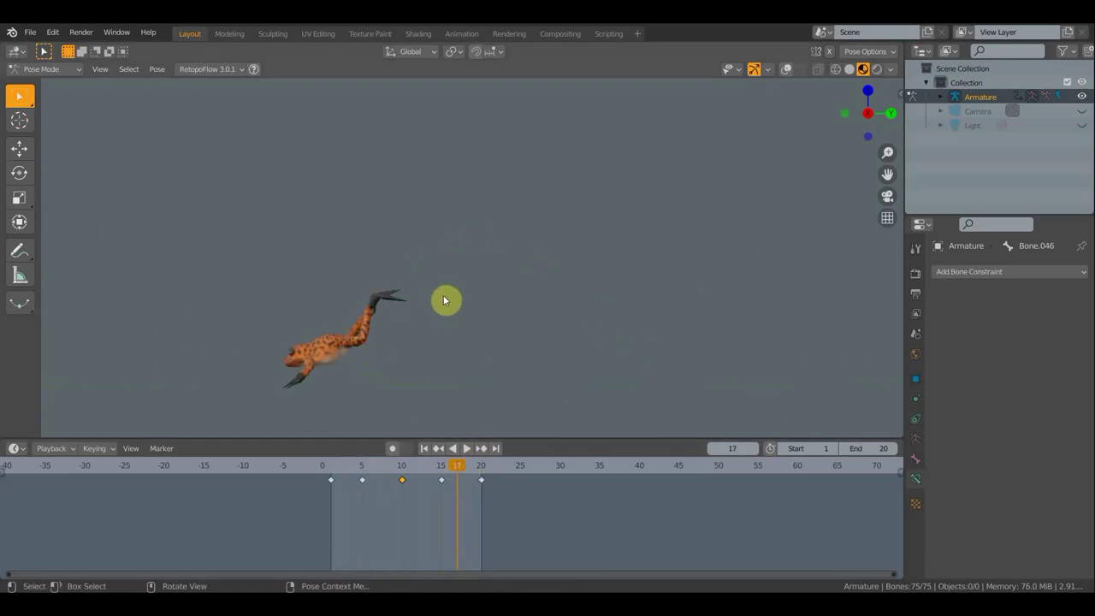
left_click(782, 76)
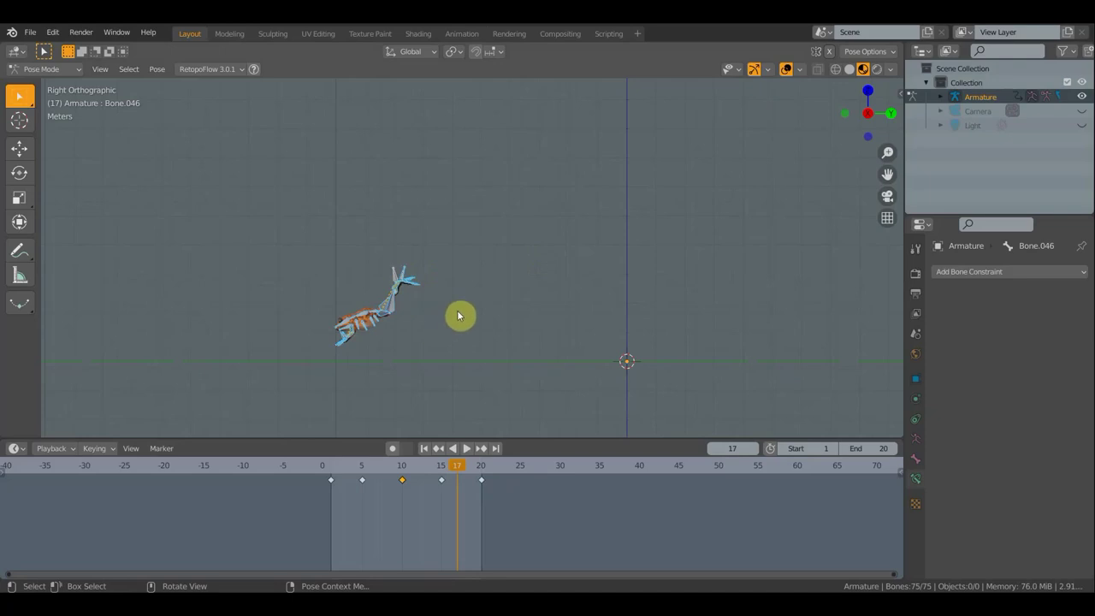
Lower the body bone about 0.529 m on Z and tilt it about 7°
left_click(21, 150)
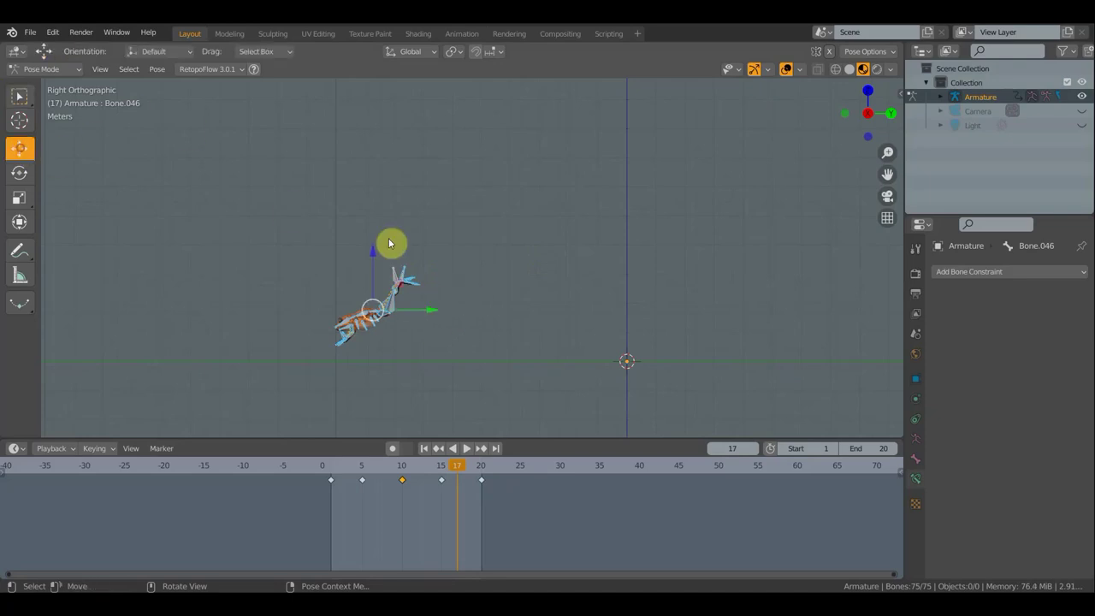
left_click_drag(371, 248, 373, 267)
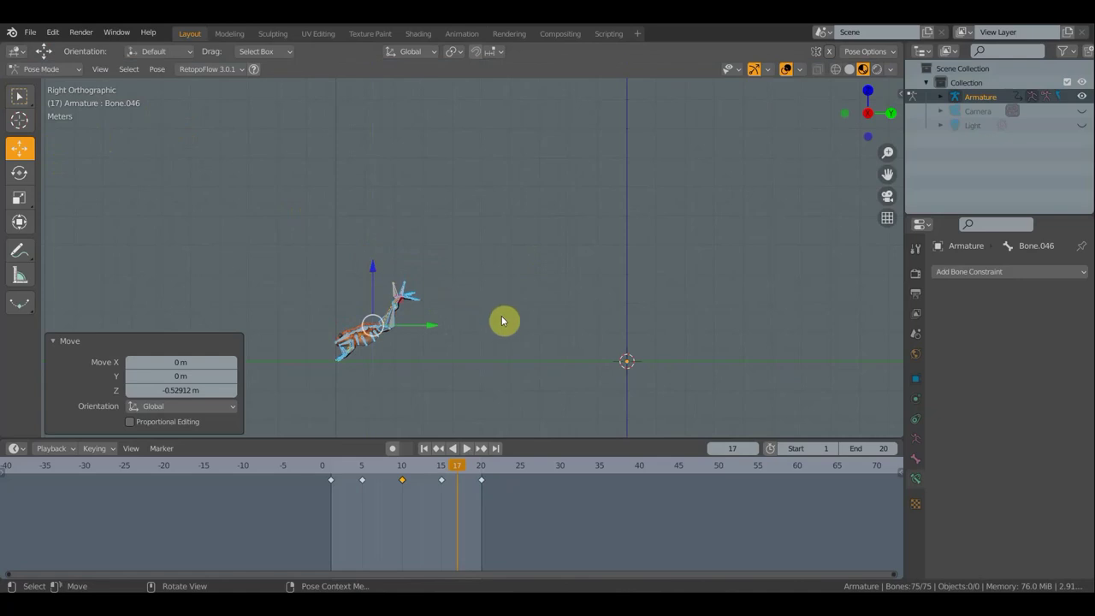
key("r")
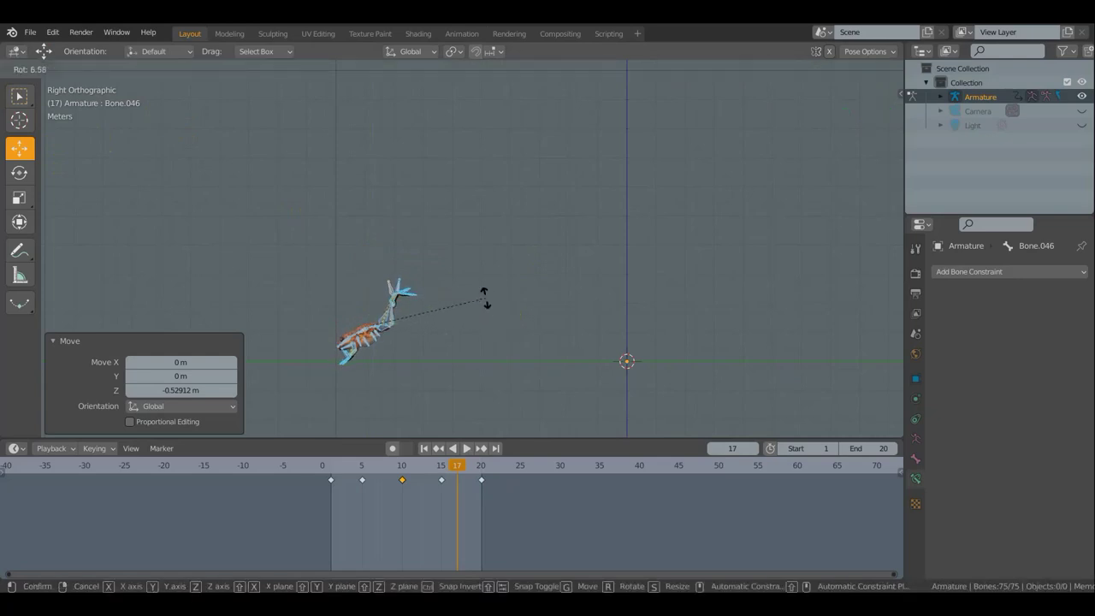
left_click(484, 300)
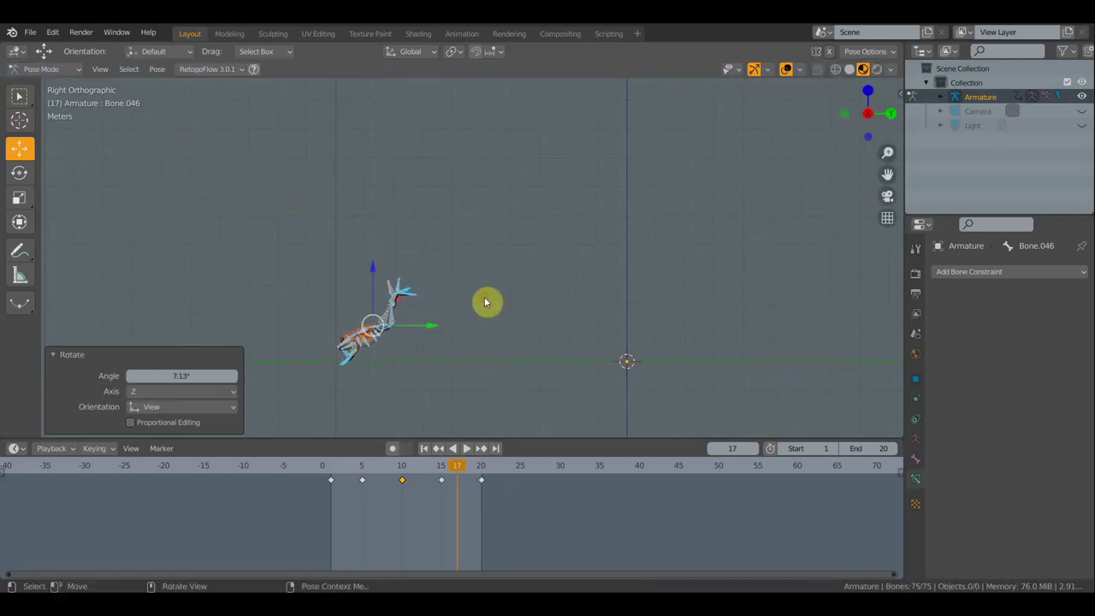
Keyframe location and rotation at frame 17 and hide the bone overlays
key("i")
left_click(511, 260)
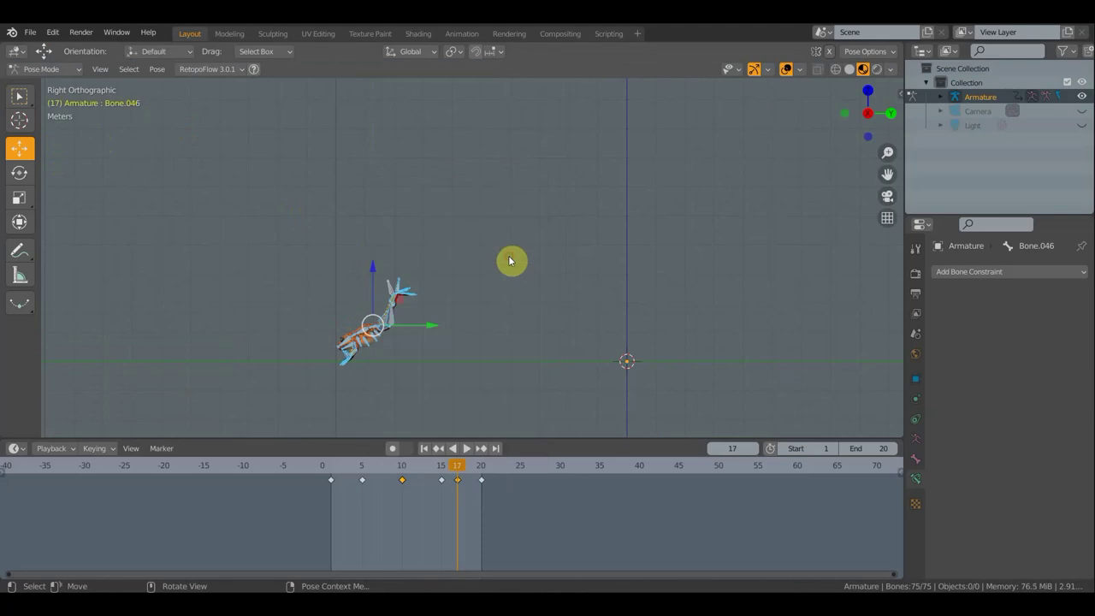
left_click(784, 71)
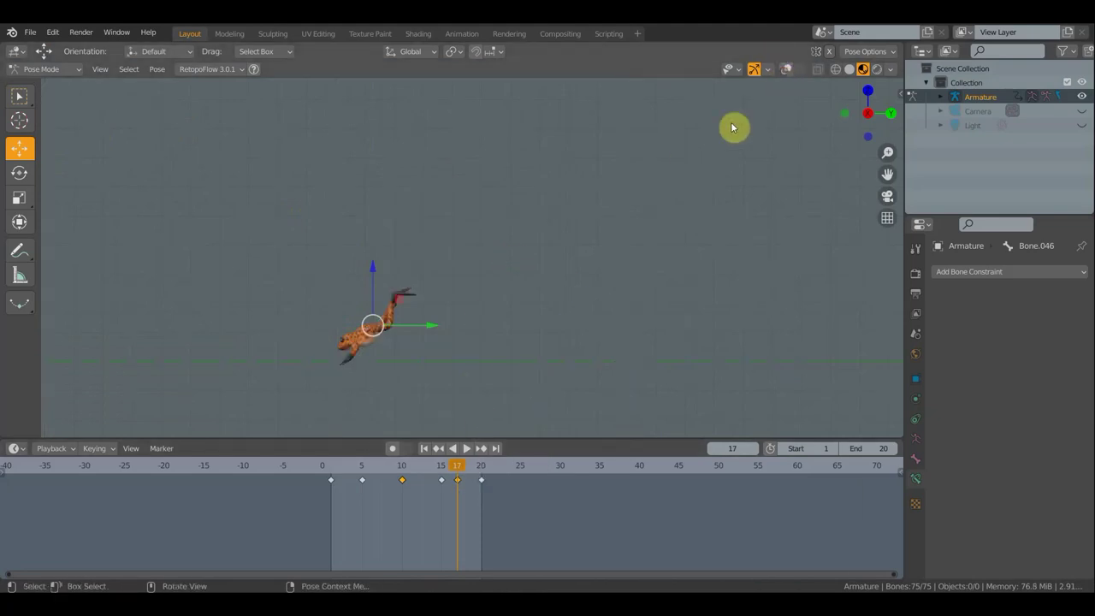
Play back the leap once, then select the last keyframe at frame 20
left_click(21, 99)
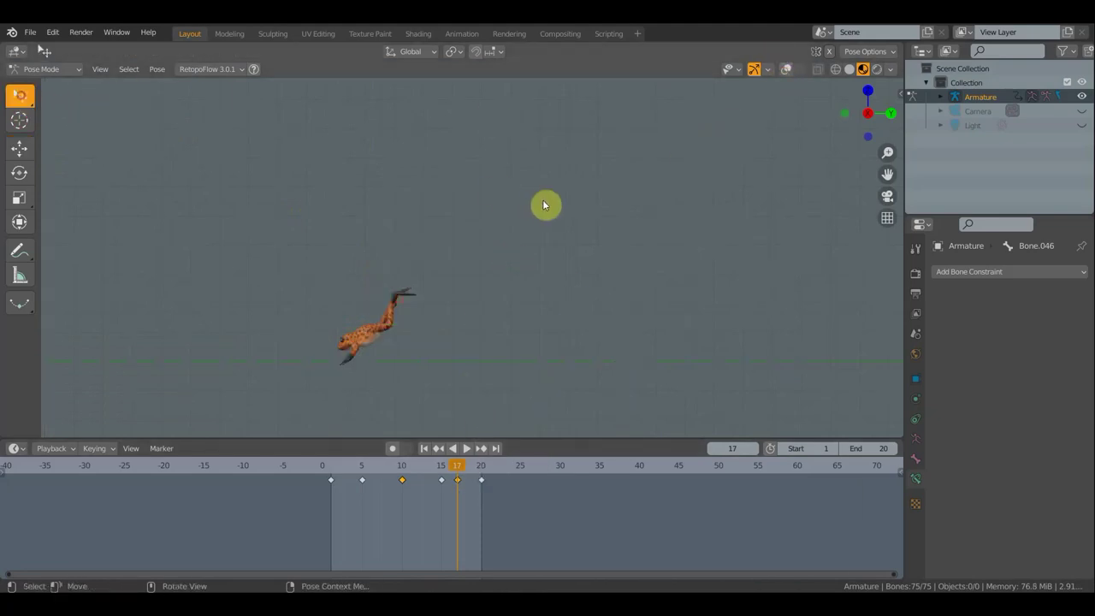
key("space")
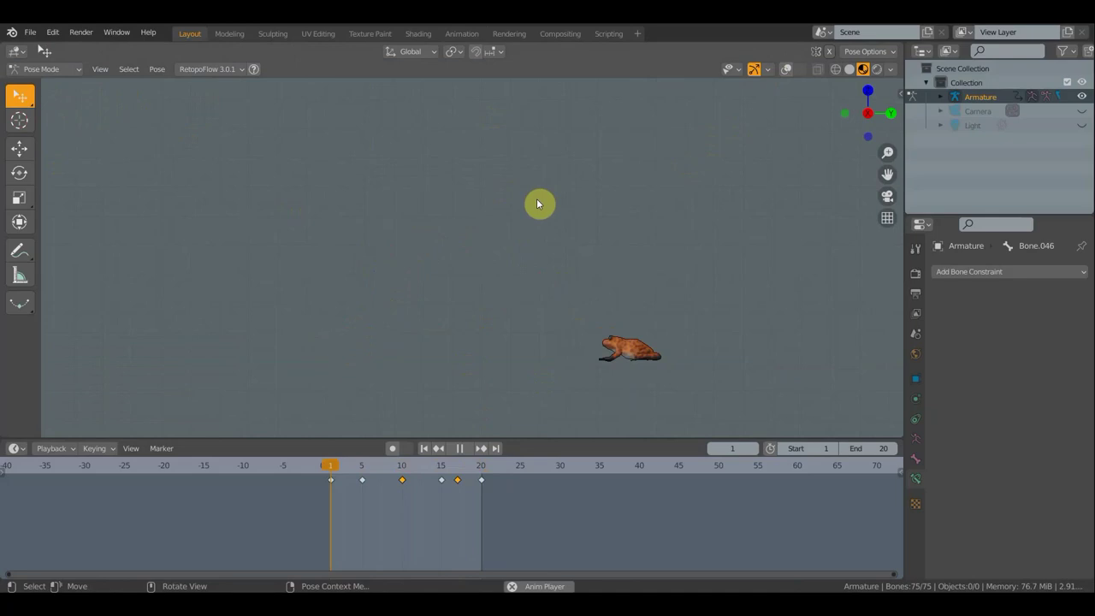
key("space")
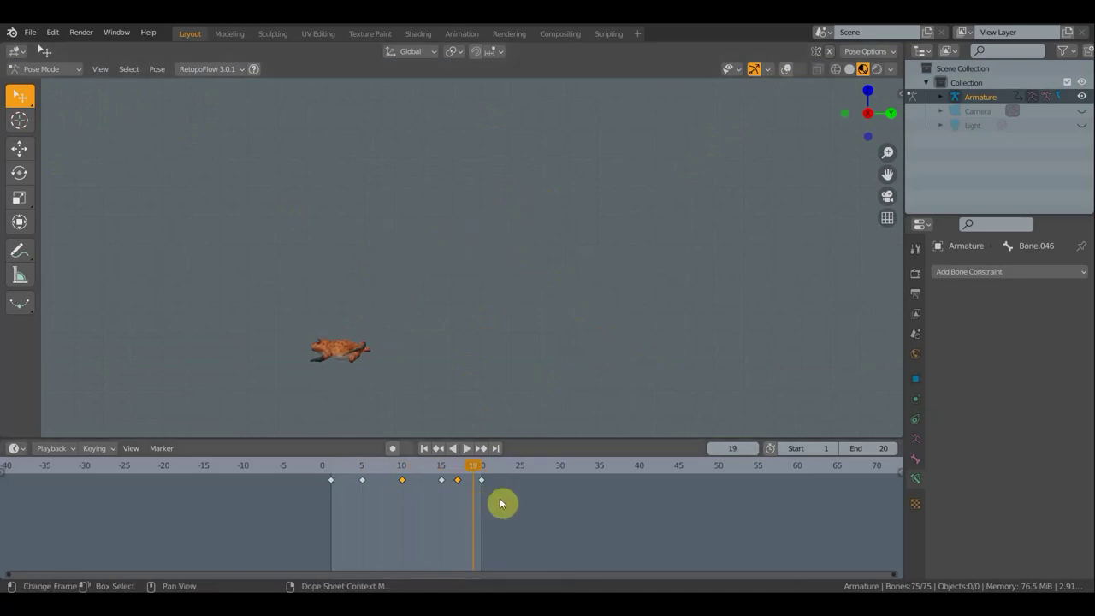
left_click(481, 480)
Move the last keyframe from frame 20 to frame 24 and set the end frame to 24
key("g")
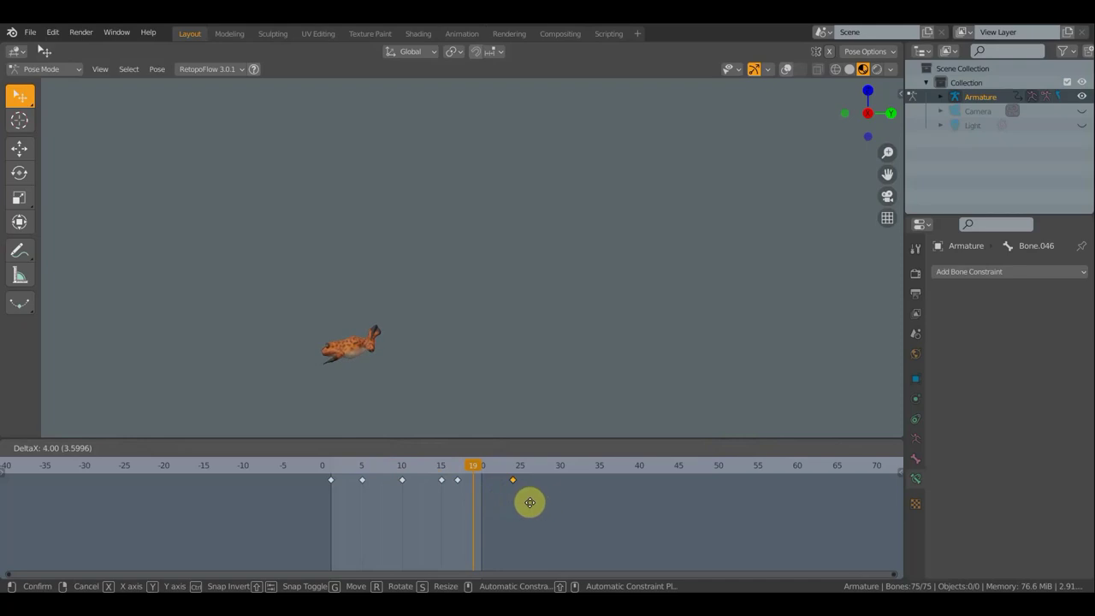
left_click(530, 502)
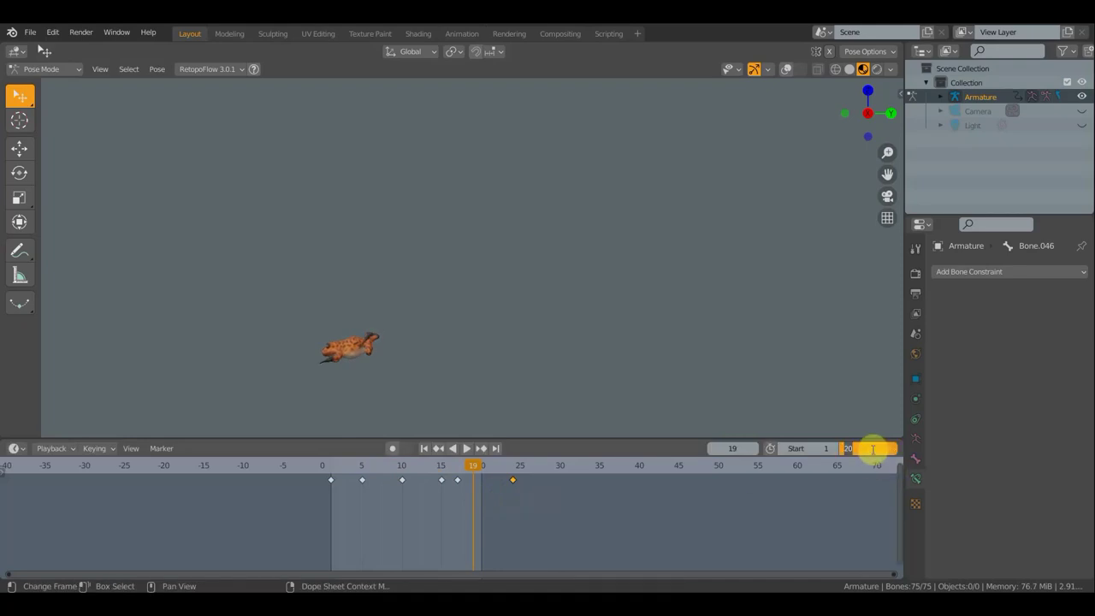
left_click_drag(870, 449, 877, 450)
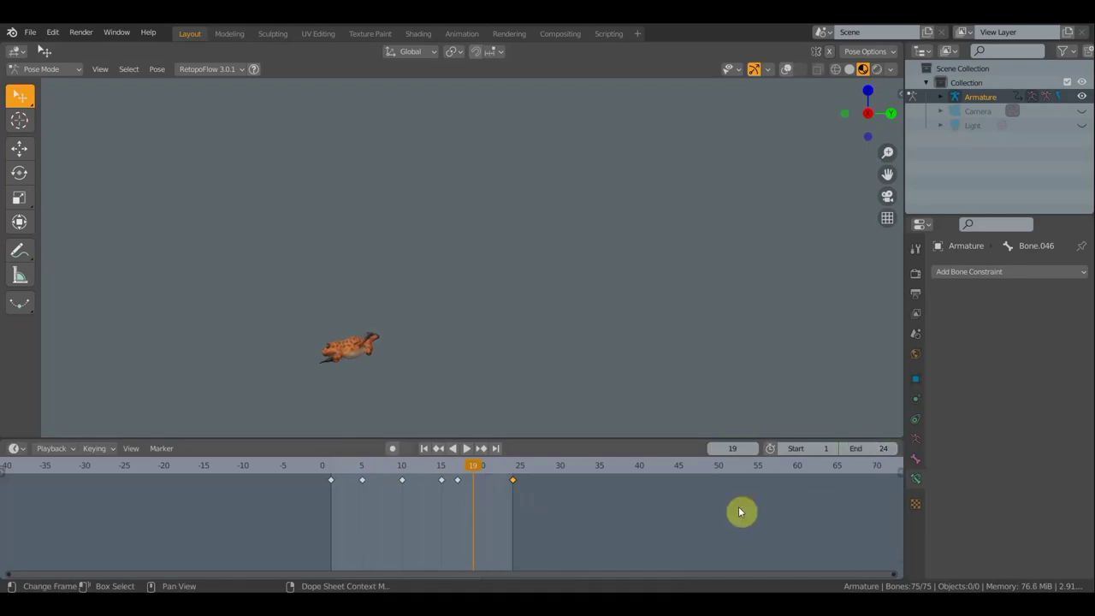
Play the extended leap, scrub back to about frame 7, and show the bones again
key("space")
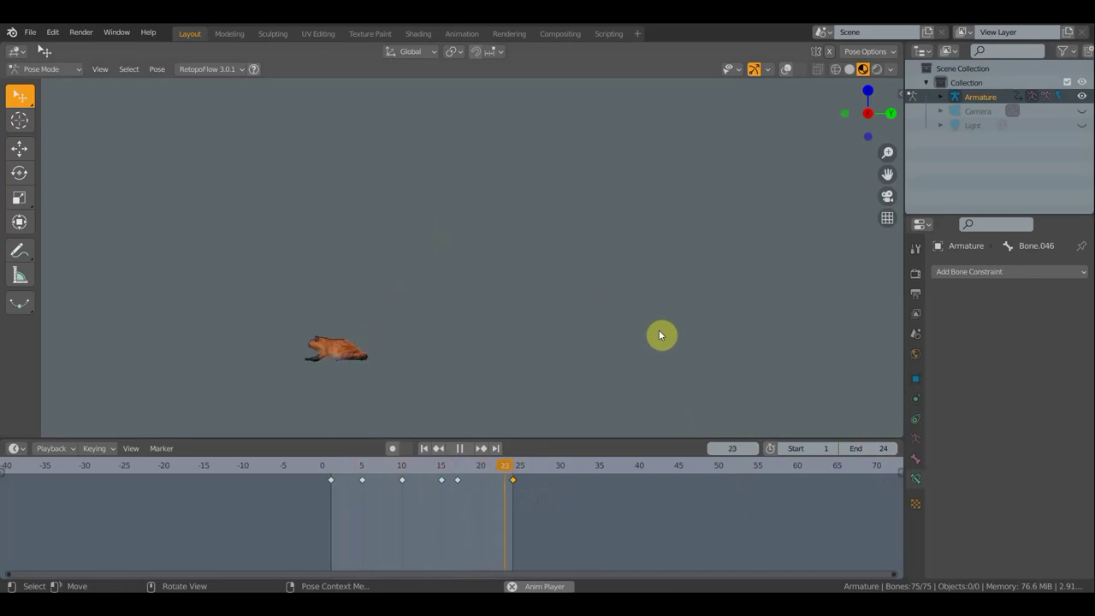
key("space")
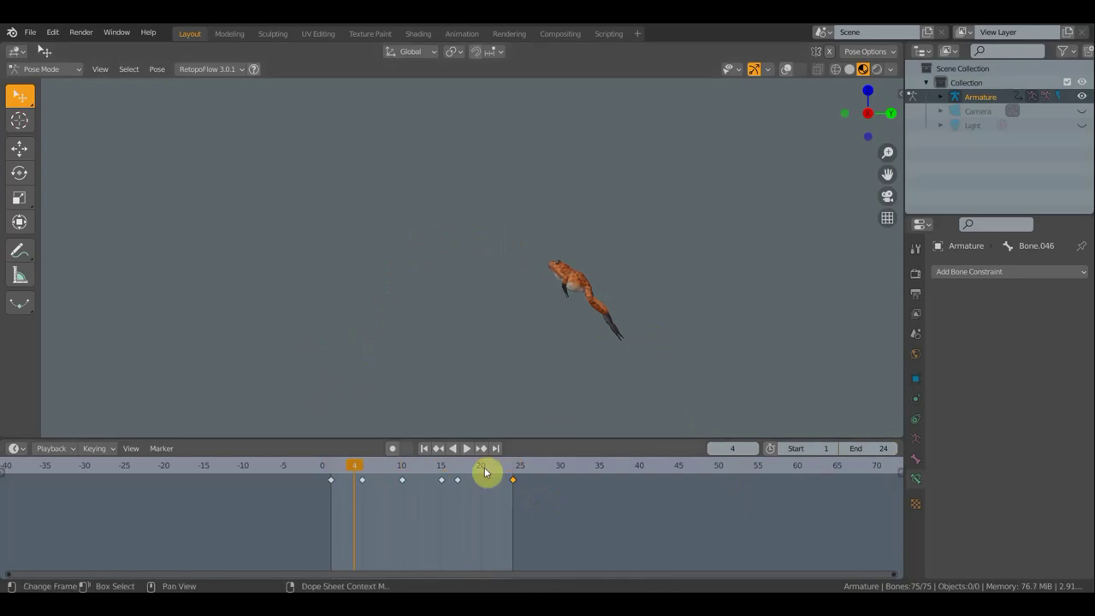
left_click(387, 471)
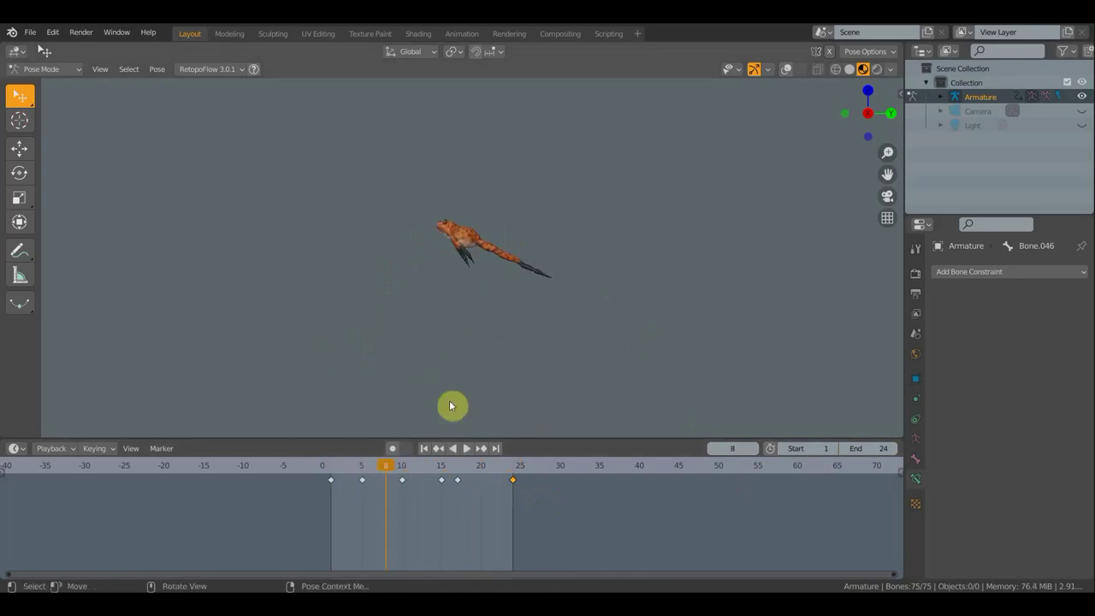
mouse_move(385, 466)
left_mouse_down()
mouse_move(370, 473)
mouse_move(380, 477)
left_mouse_up()
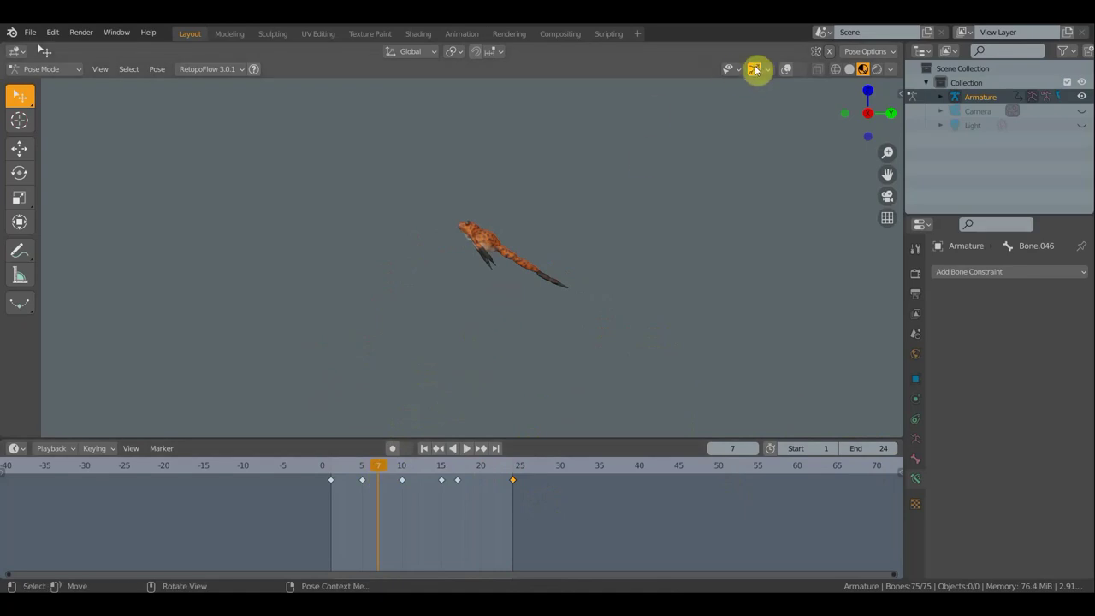
left_click(787, 70)
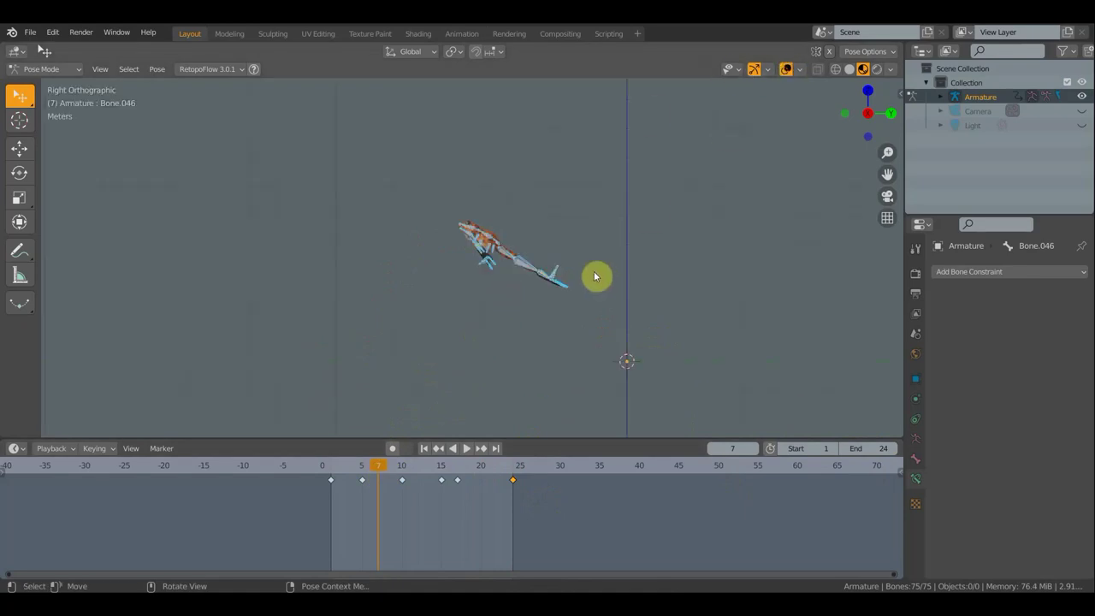
Keyframe location and rotation for the bone at frames 7, 12 and 3
key("i")
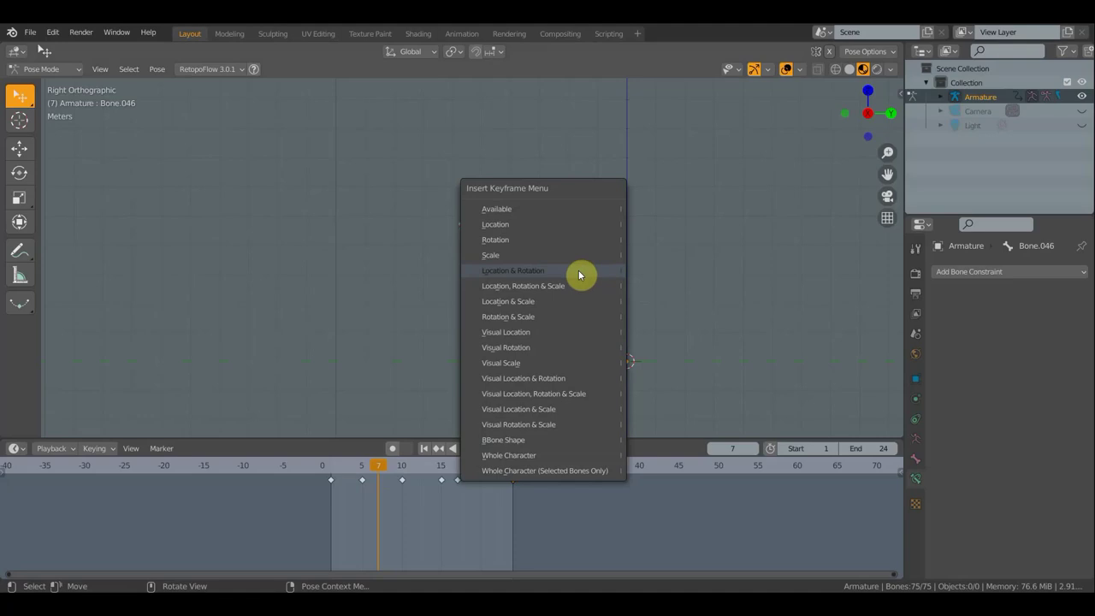
left_click(547, 294)
left_click(419, 469)
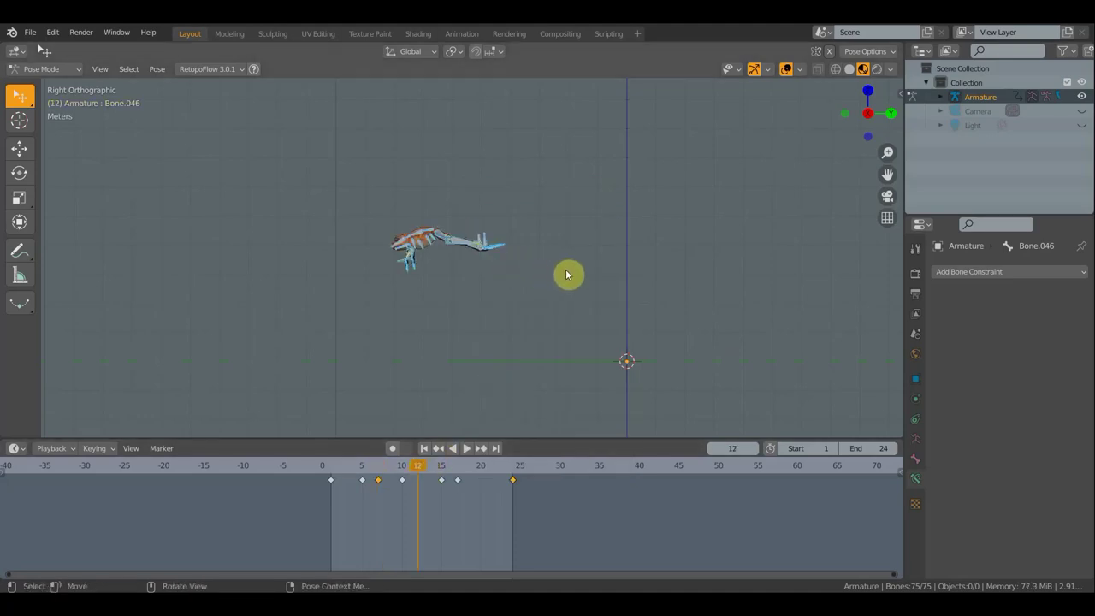
left_click(425, 471)
left_click(420, 469)
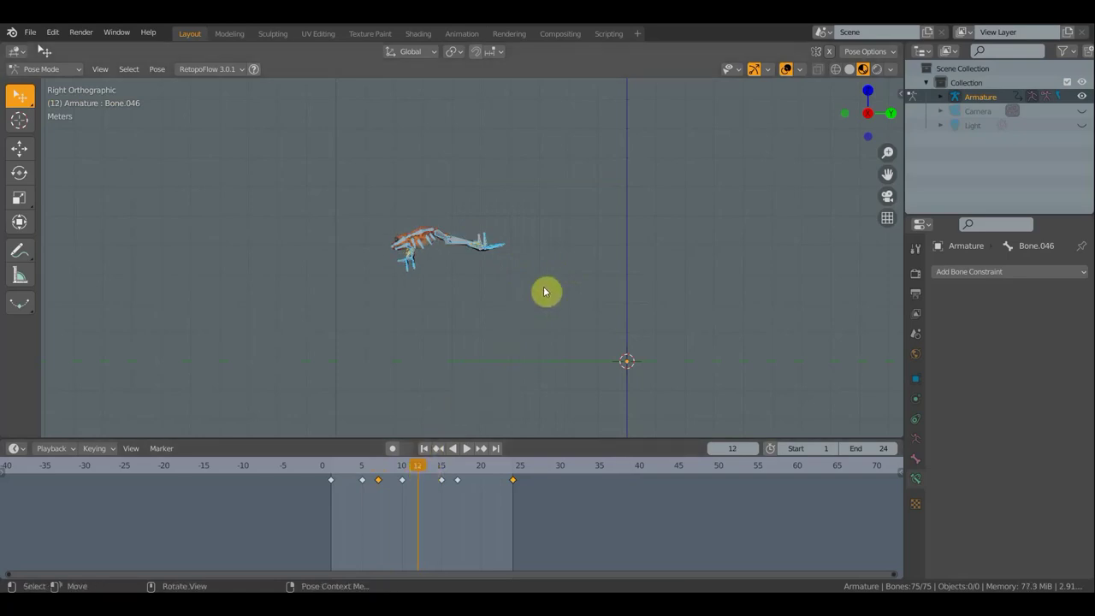
key("i")
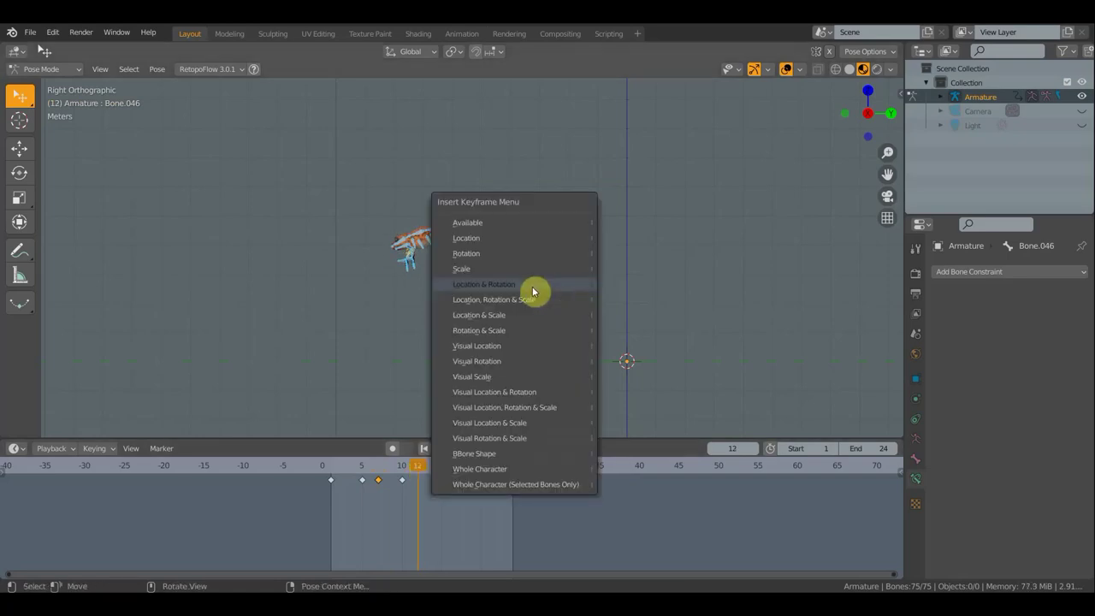
left_click(466, 339)
left_click(348, 473)
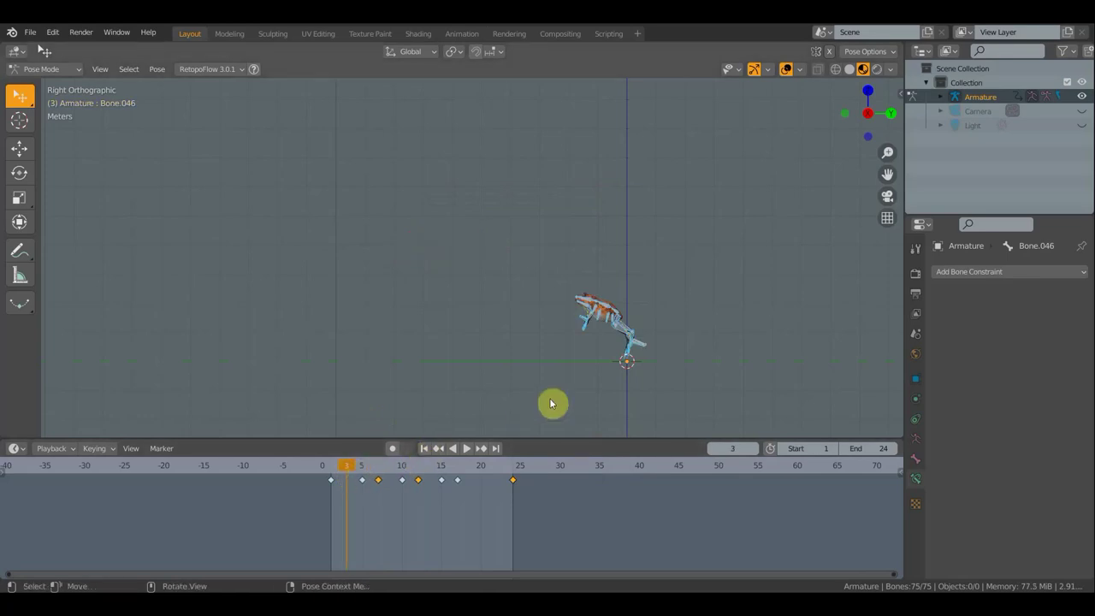
key("i")
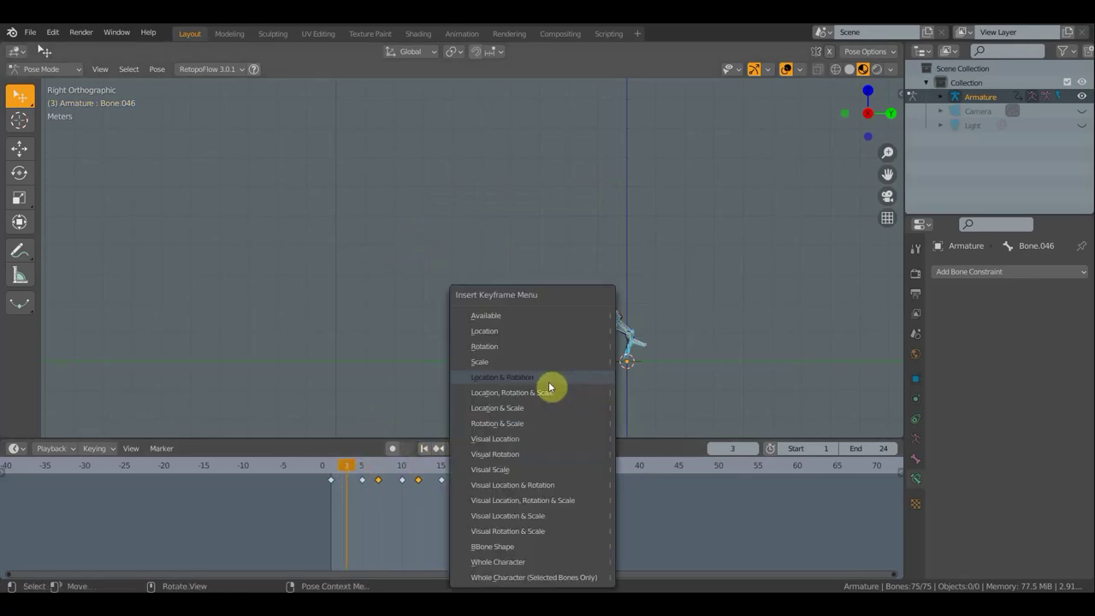
left_click(553, 382)
Box-select the early keys, shift them one frame later, and play the animation
key("b")
mouse_move(358, 478)
left_mouse_down()
mouse_move(377, 488)
mouse_move(345, 479)
left_mouse_up()
key("b")
key("g")
left_click(362, 486)
key("space")
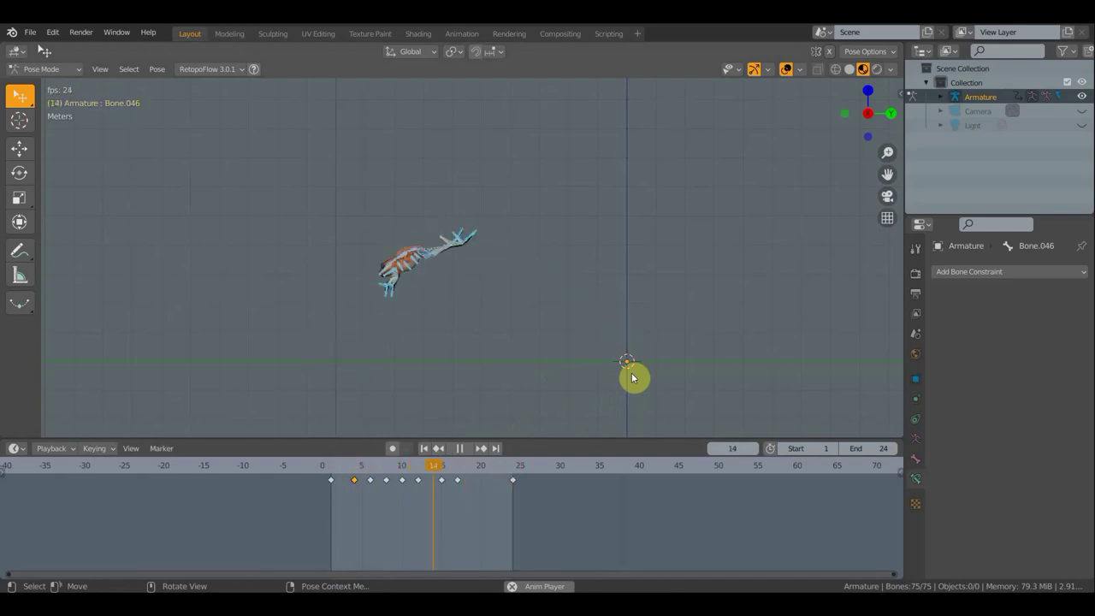
Stop and rewind playback, hide the overlays, and replay the leap showing only the textured frog
key("Escape")
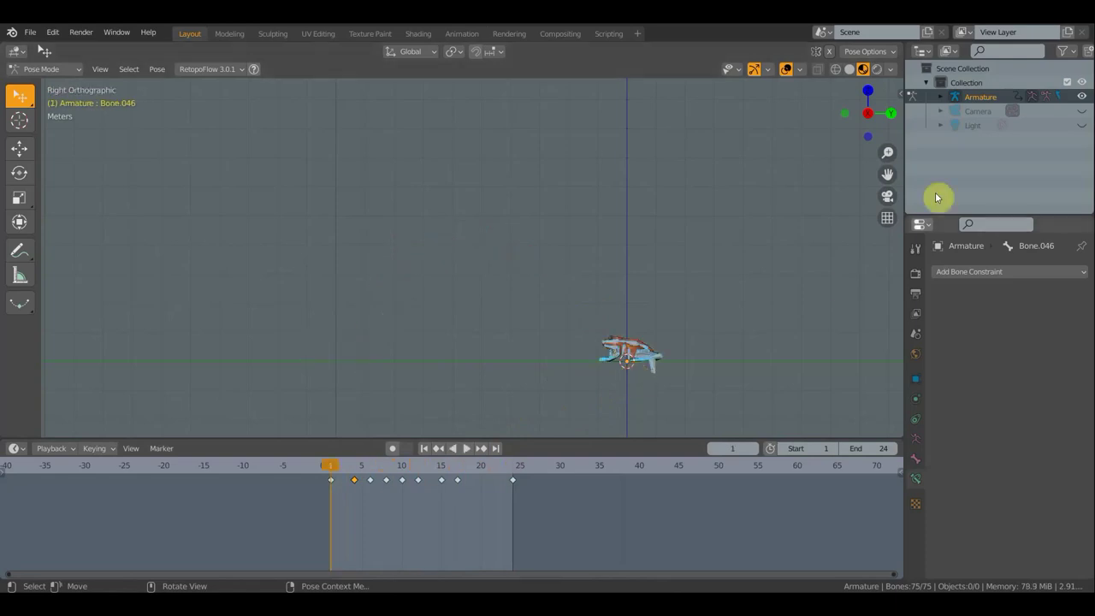
left_click(786, 69)
key("space")
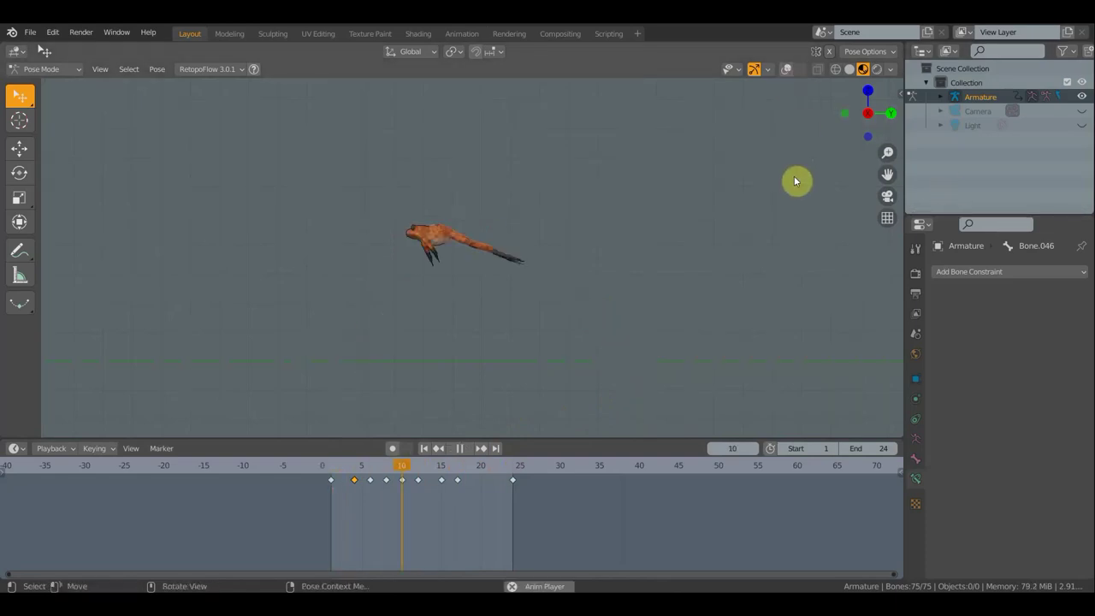
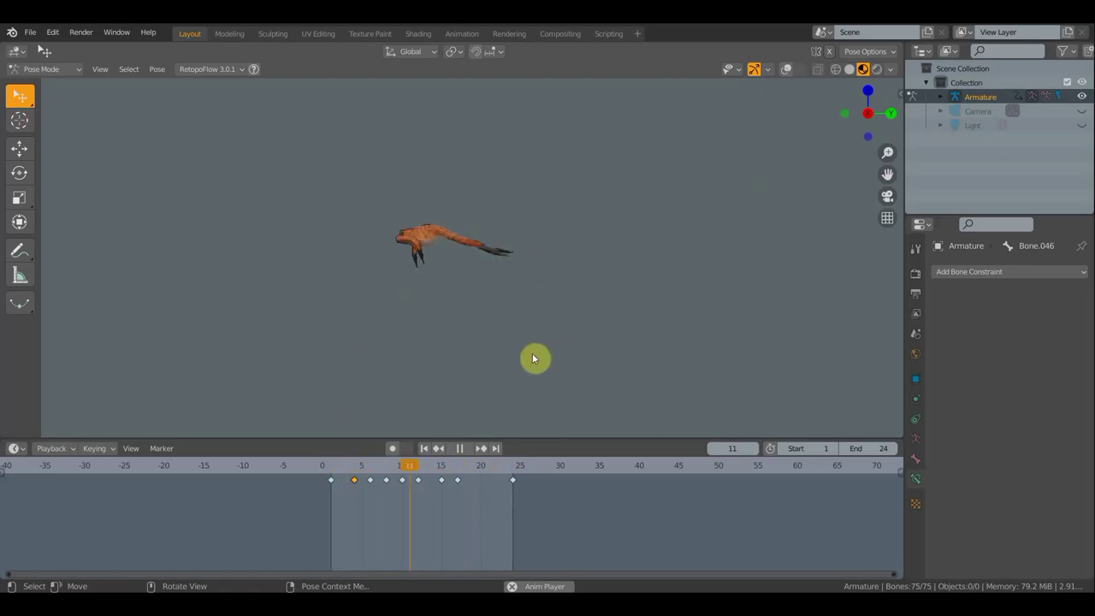
Replay the frog's jump, stop it on frame 18, and turn on X-ray to see the bones
left_click(460, 449)
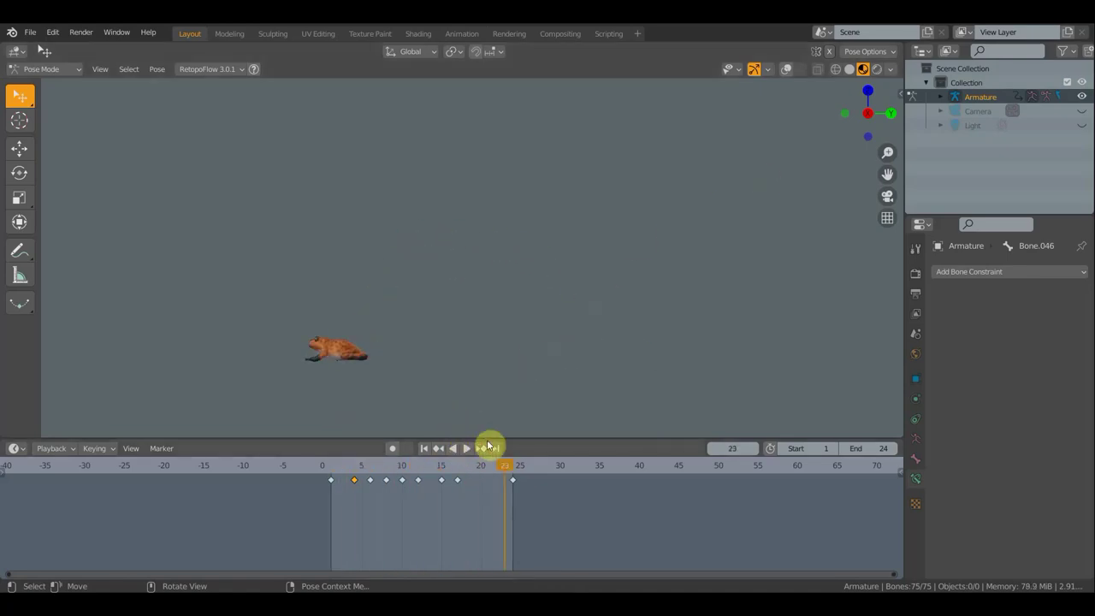
left_click_drag(504, 465, 475, 464)
key("space")
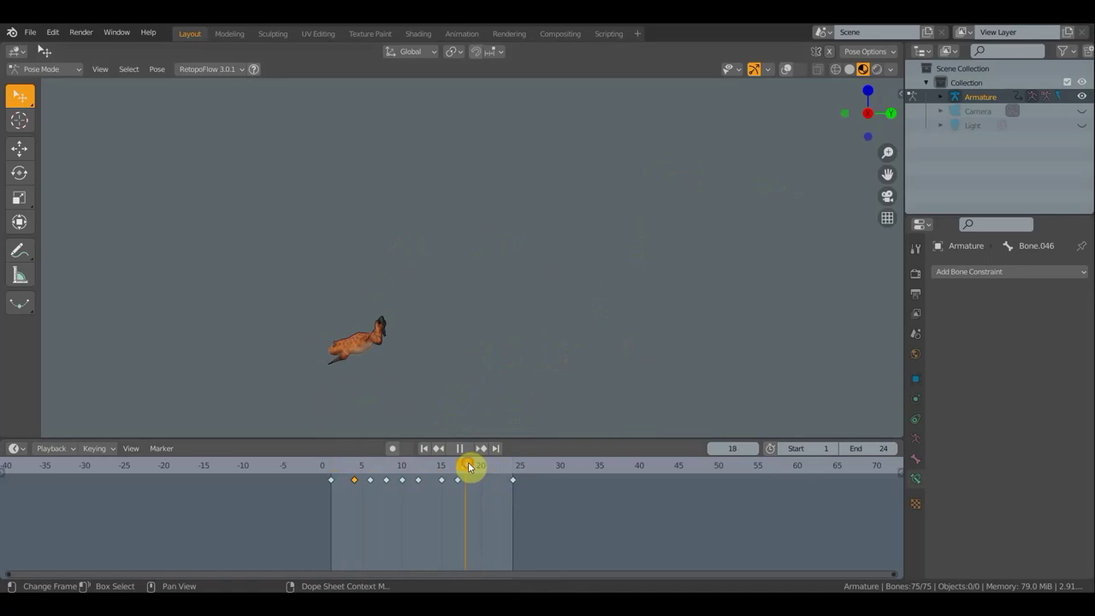
left_click_drag(469, 466, 468, 466)
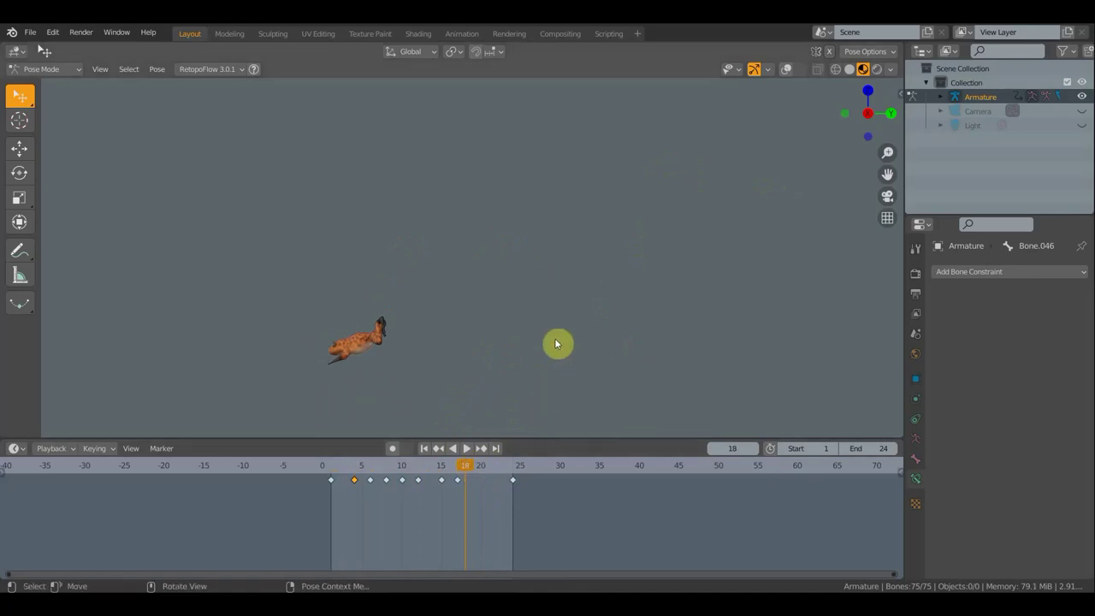
left_click(787, 69)
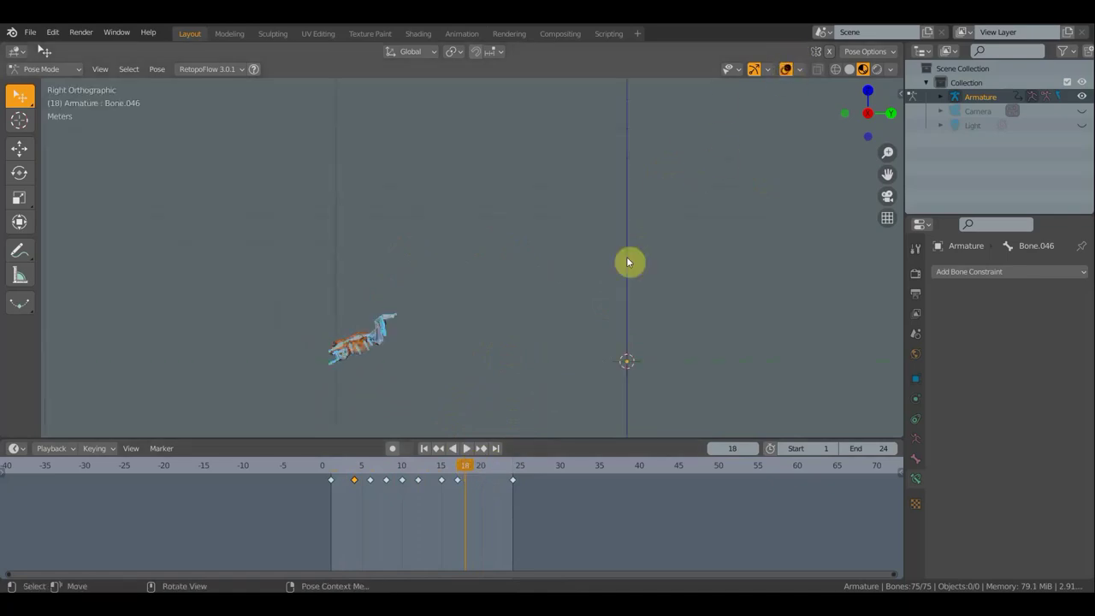
Key the pose's location and rotation at frame 18, undoing an accidental bone move
key("i")
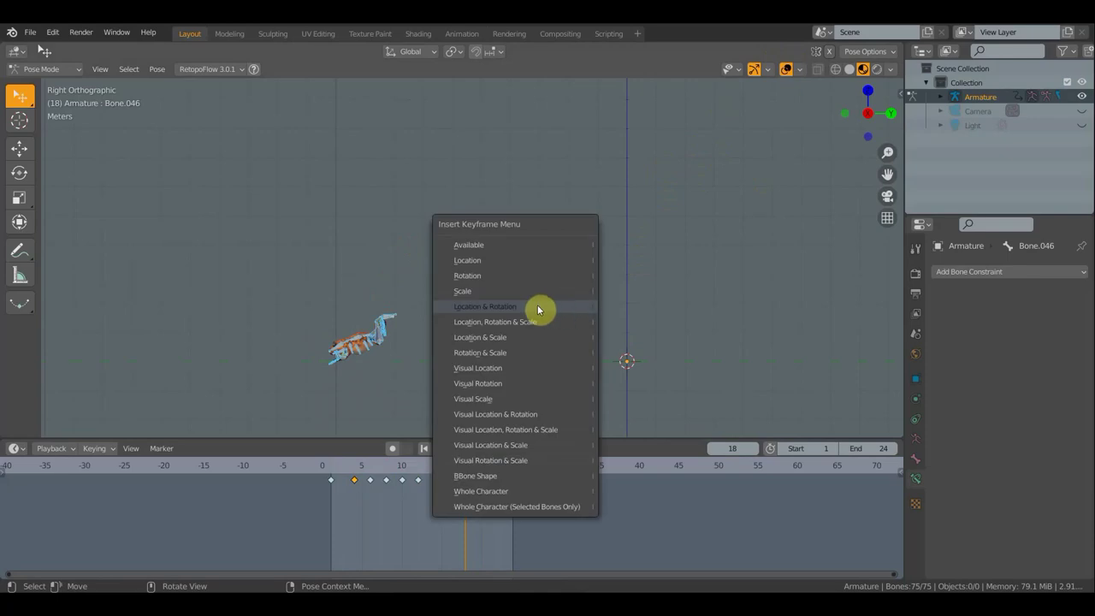
left_click(530, 309)
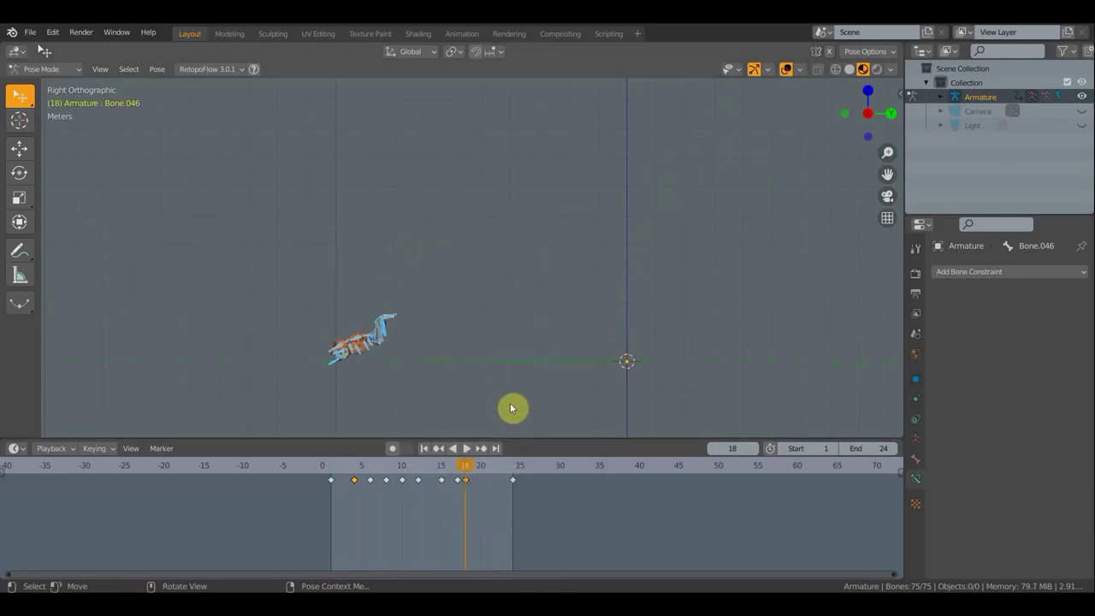
key("g")
left_click(507, 415)
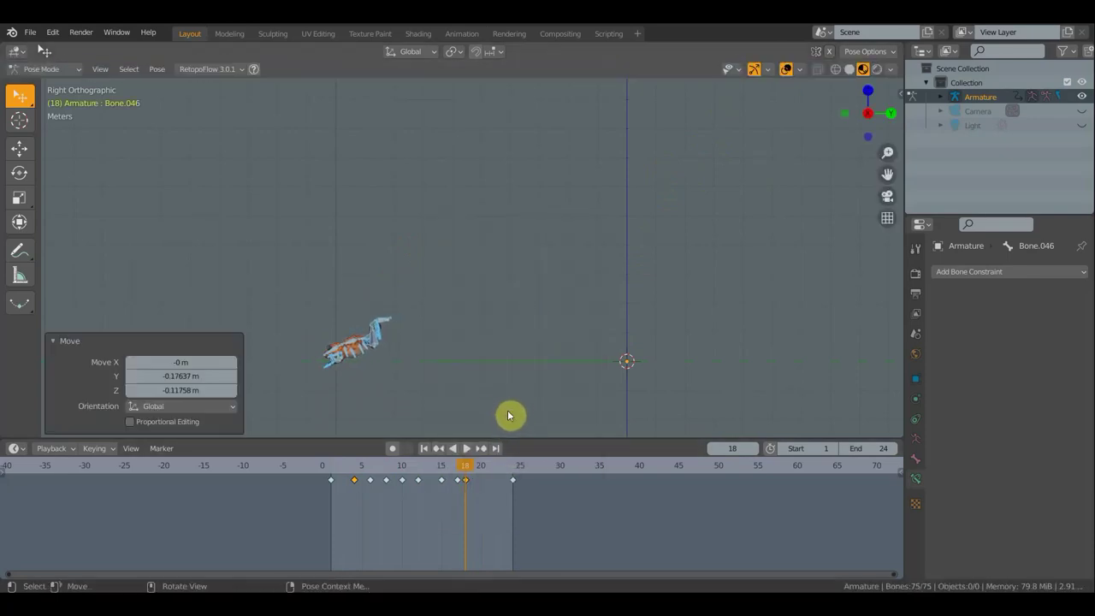
key("ctrl+z")
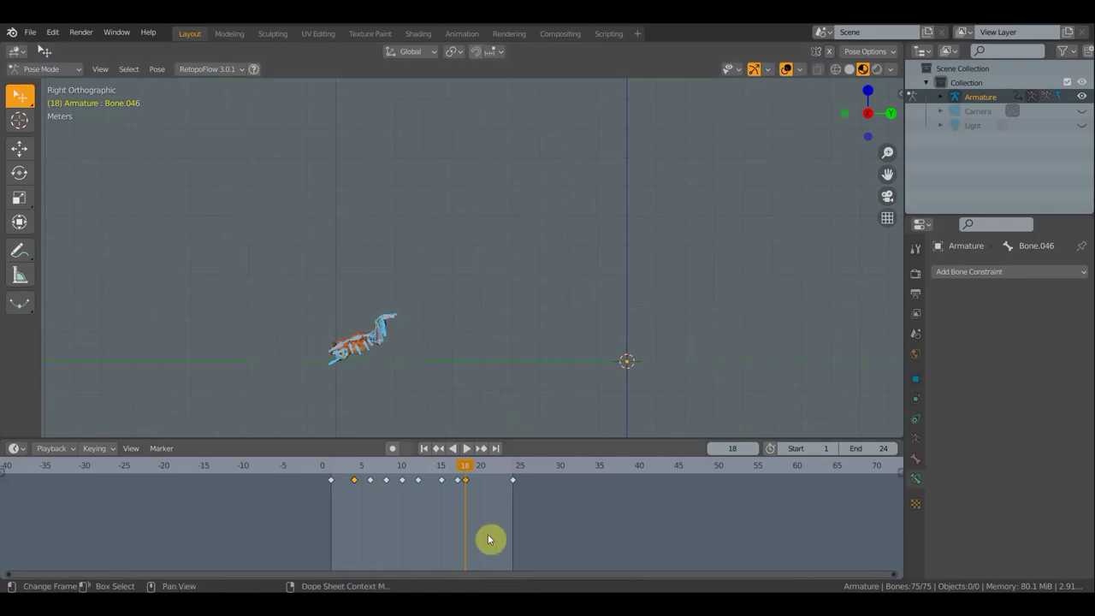
Move the frame-18 keyframe to frame 20 and play the jump
left_click(465, 477)
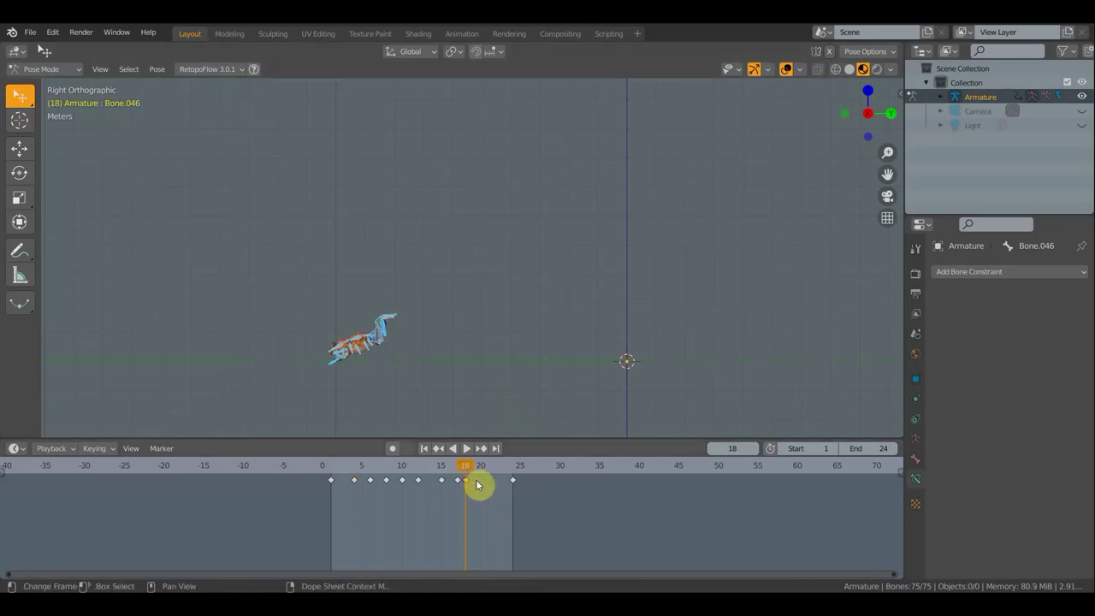
key("g")
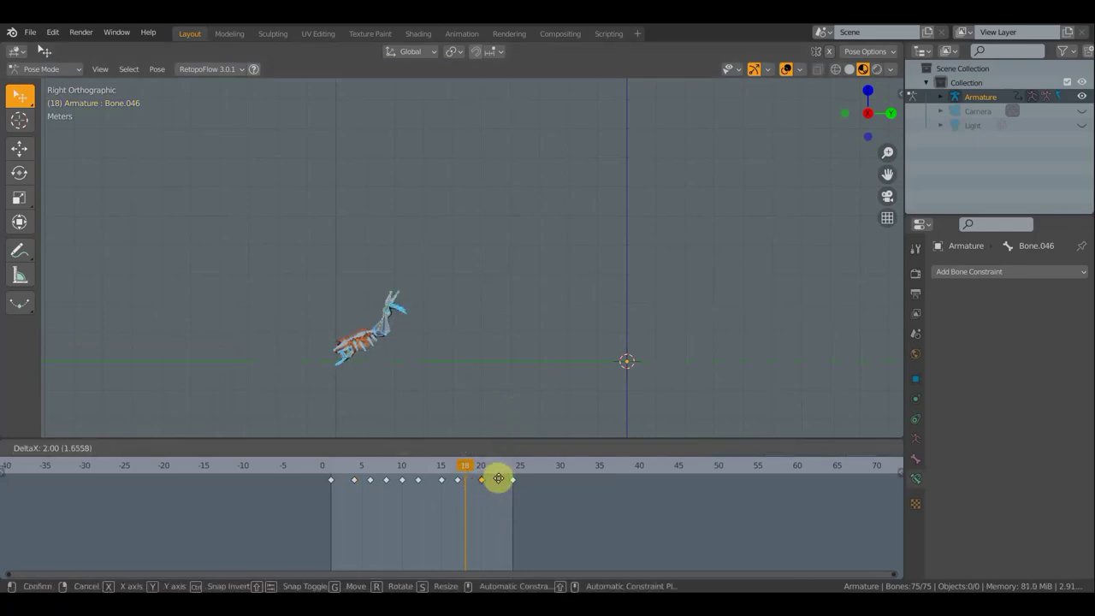
left_click(498, 478)
key("space")
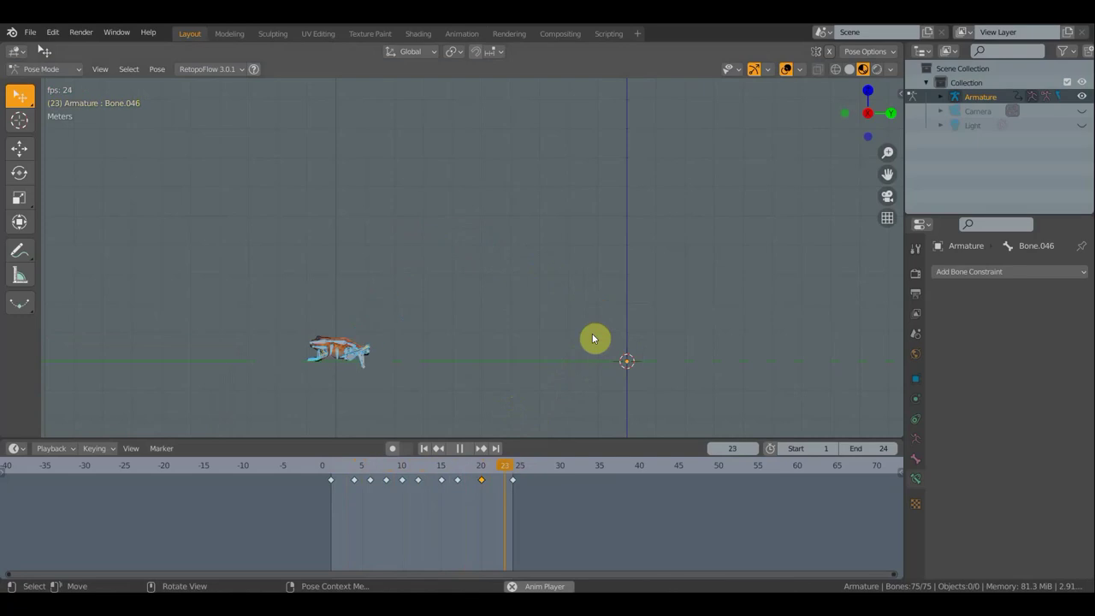
Hide the overlays and stop the playback on frame 22
left_click(785, 69)
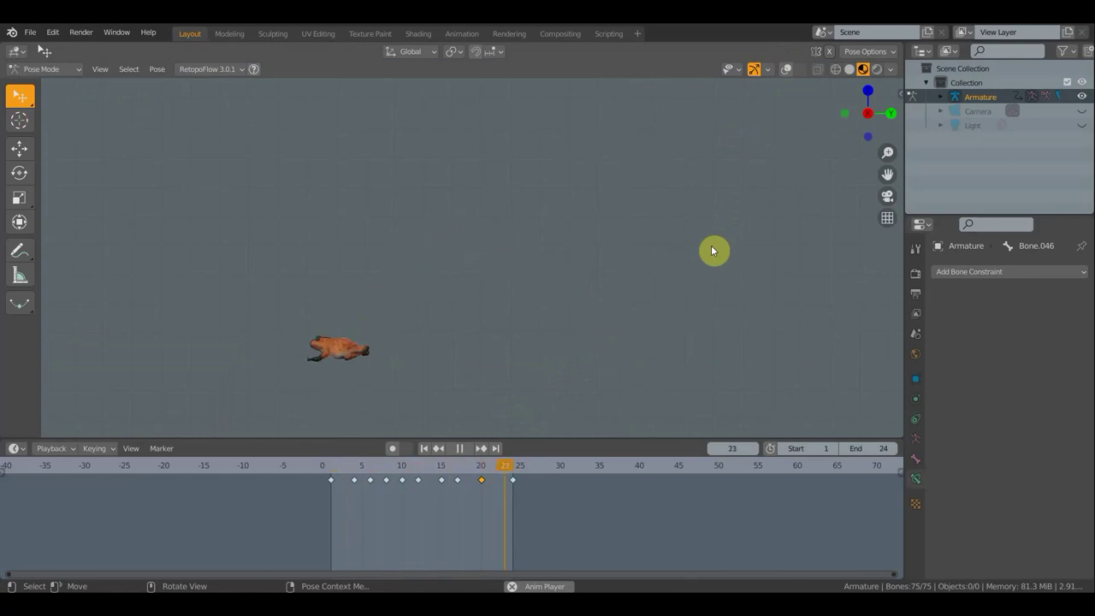
left_click(459, 448)
left_click(498, 469)
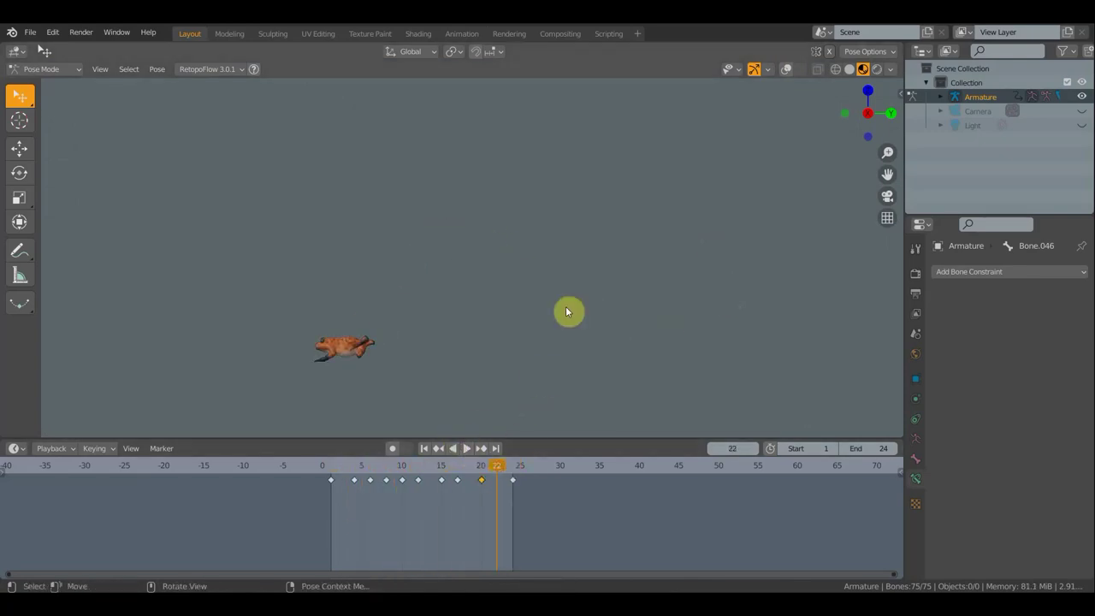
Zoom in on the frog, show the bones again, orbit side-on, and select leg bone Bone.008
scroll(536, 293, "up", 5)
scroll(508, 311, "up", 1)
scroll(493, 317, "up", 1)
mouse_move(602, 281)
middle_mouse_down("shift")
mouse_move(656, 254)
mouse_move(327, 345)
middle_mouse_up("shift")
left_click(785, 69)
mouse_move(658, 150)
middle_mouse_down()
mouse_move(689, 256)
mouse_move(691, 244)
mouse_move(618, 276)
mouse_move(575, 271)
mouse_move(441, 329)
middle_mouse_up()
left_click(470, 305)
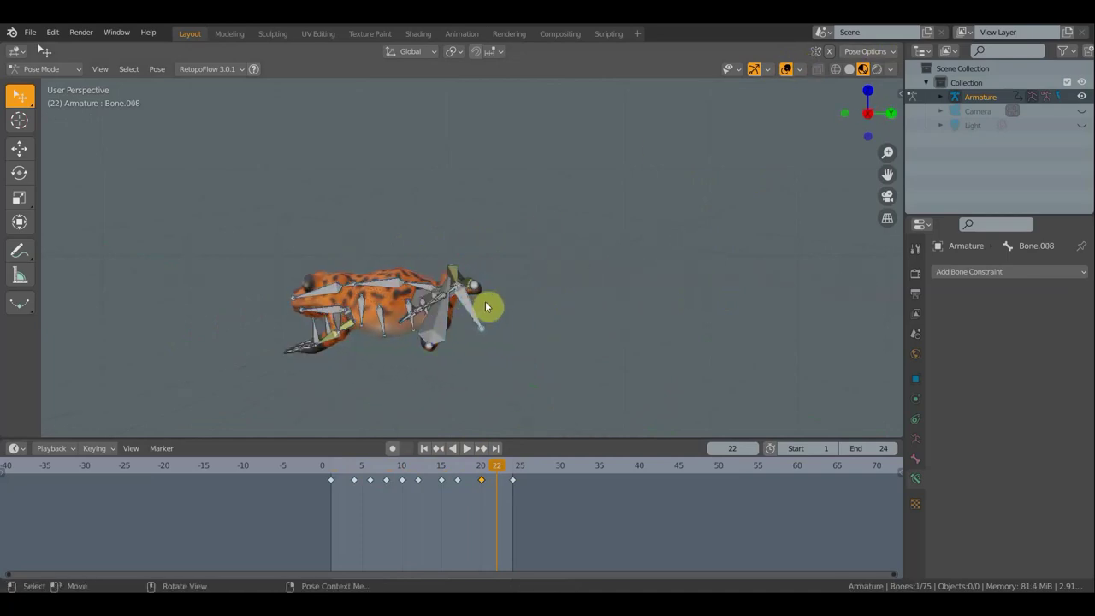
Move Bone.008 and rotate it -25.8° to hang down, then undo back to the earlier pose
key("g")
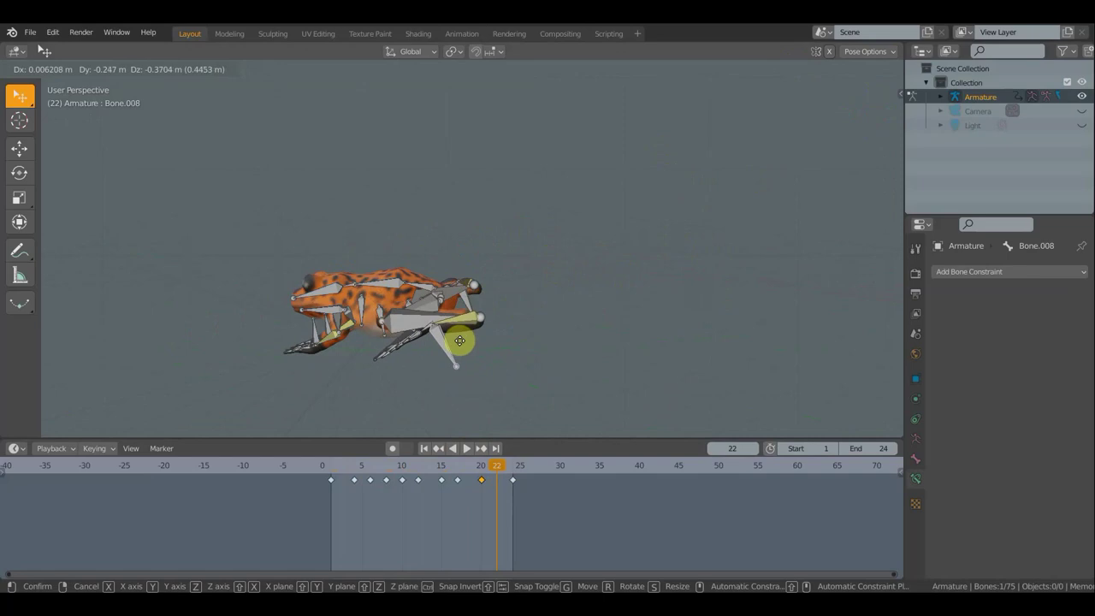
left_click(459, 343)
key("r")
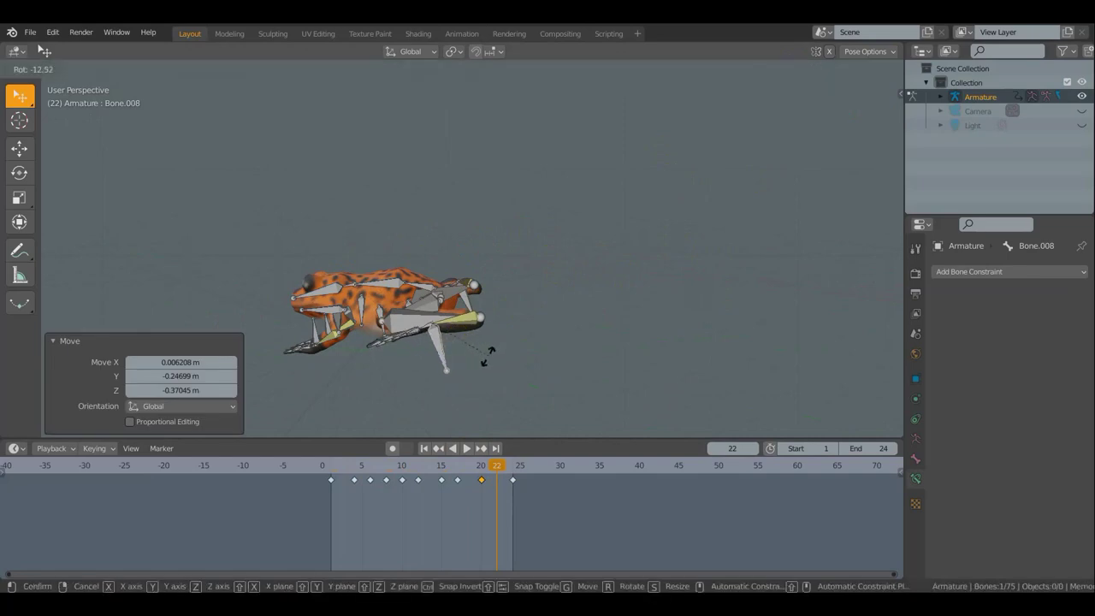
left_click(480, 374)
key("g")
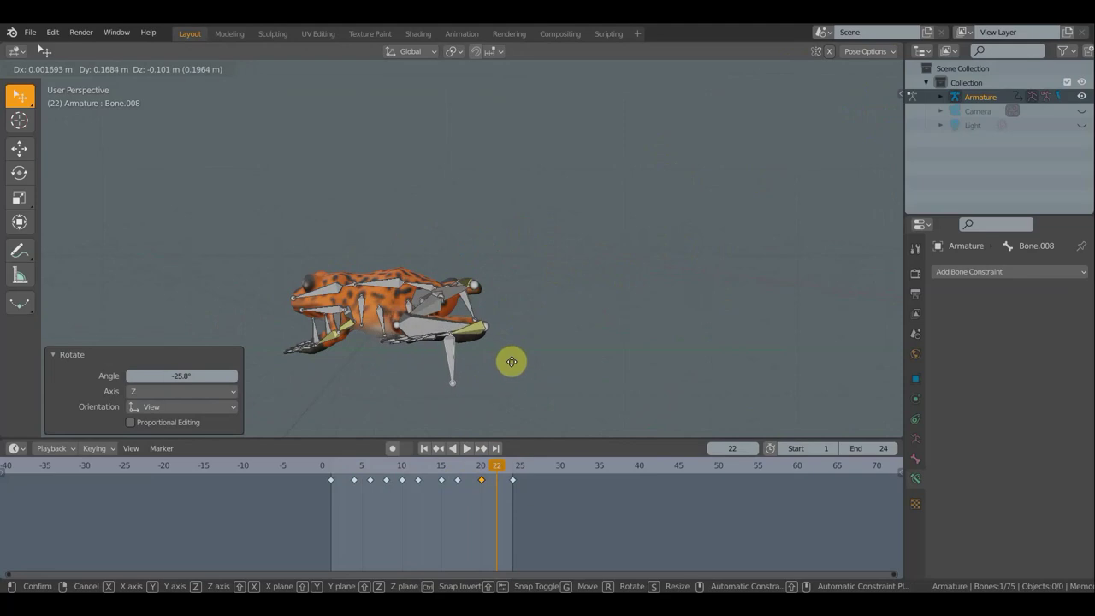
left_click(516, 369)
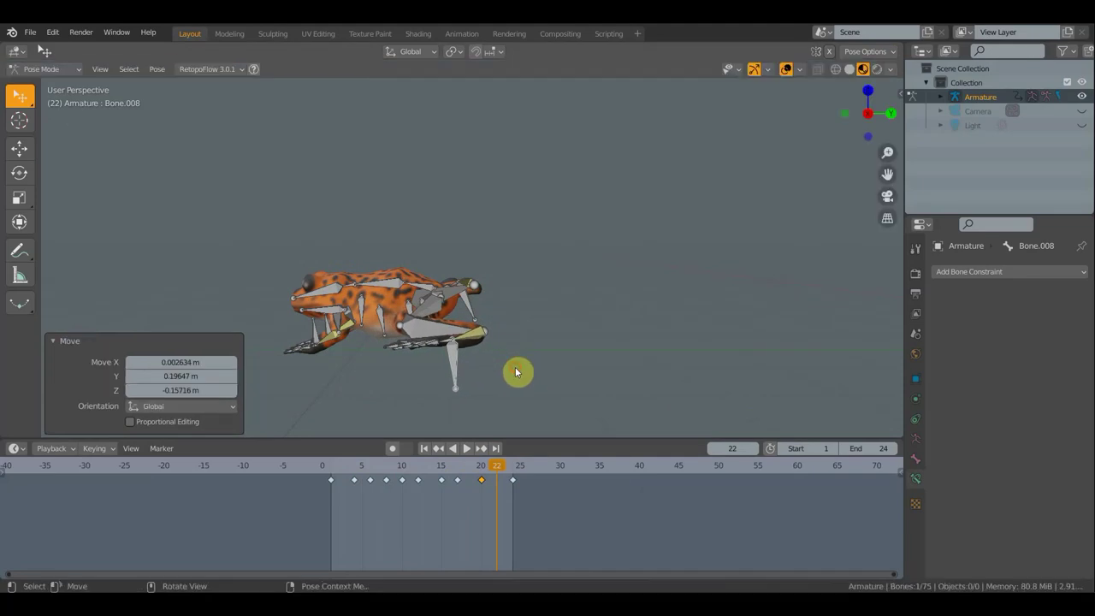
mouse_move(509, 326)
middle_mouse_down()
mouse_move(277, 333)
mouse_move(454, 313)
mouse_move(341, 343)
mouse_move(499, 324)
middle_mouse_up()
left_click(465, 304)
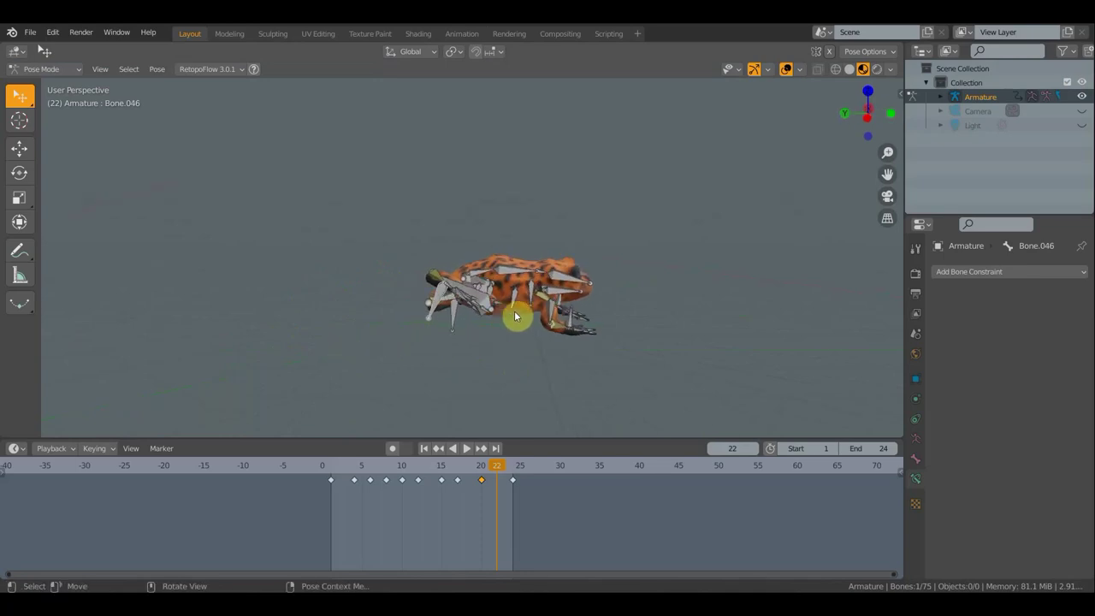
key("ctrl+z")
key("ctrl+z")
key("ctrl+z")
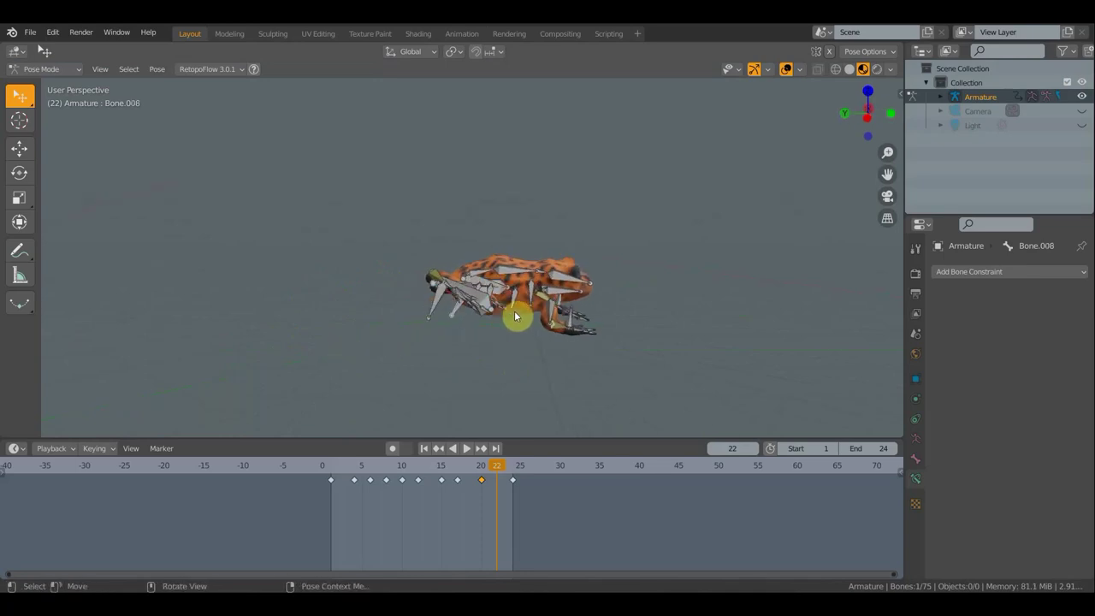
From a new angle, rotate the selected bone and reposition leg bone Bone.008
mouse_move(519, 313)
middle_mouse_down()
mouse_move(757, 340)
mouse_move(961, 301)
middle_mouse_up()
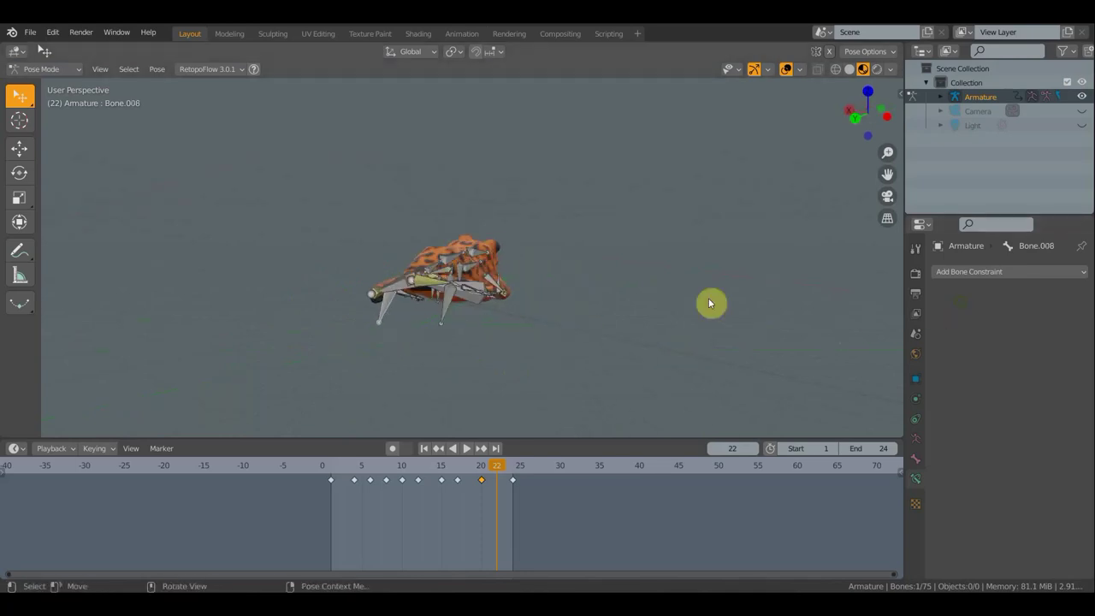
mouse_move(528, 303)
middle_mouse_down()
mouse_move(647, 296)
mouse_move(593, 273)
mouse_move(420, 340)
middle_mouse_up()
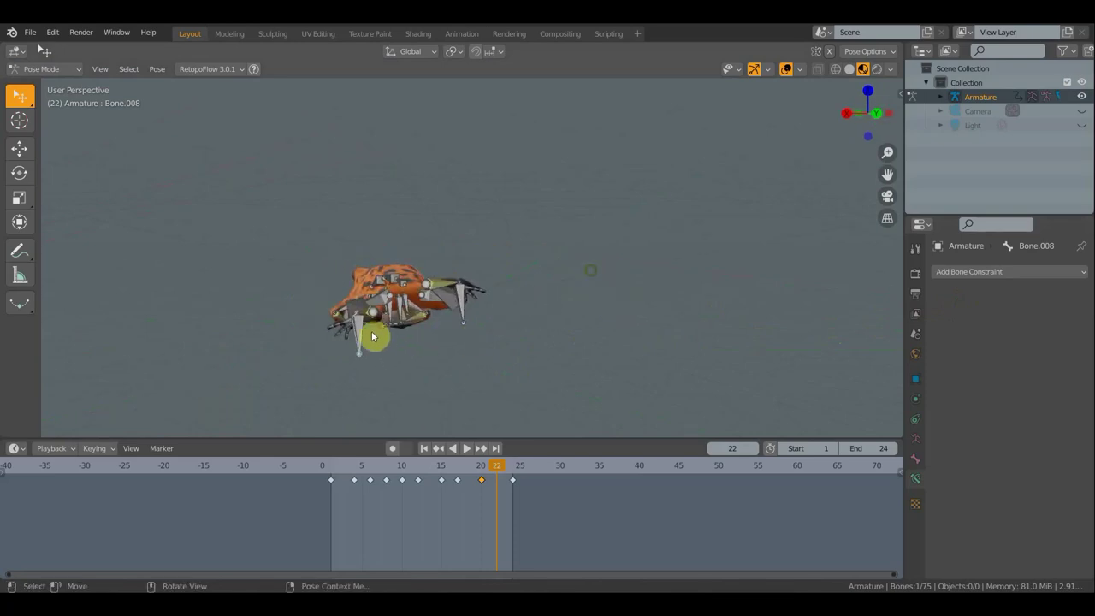
key("r")
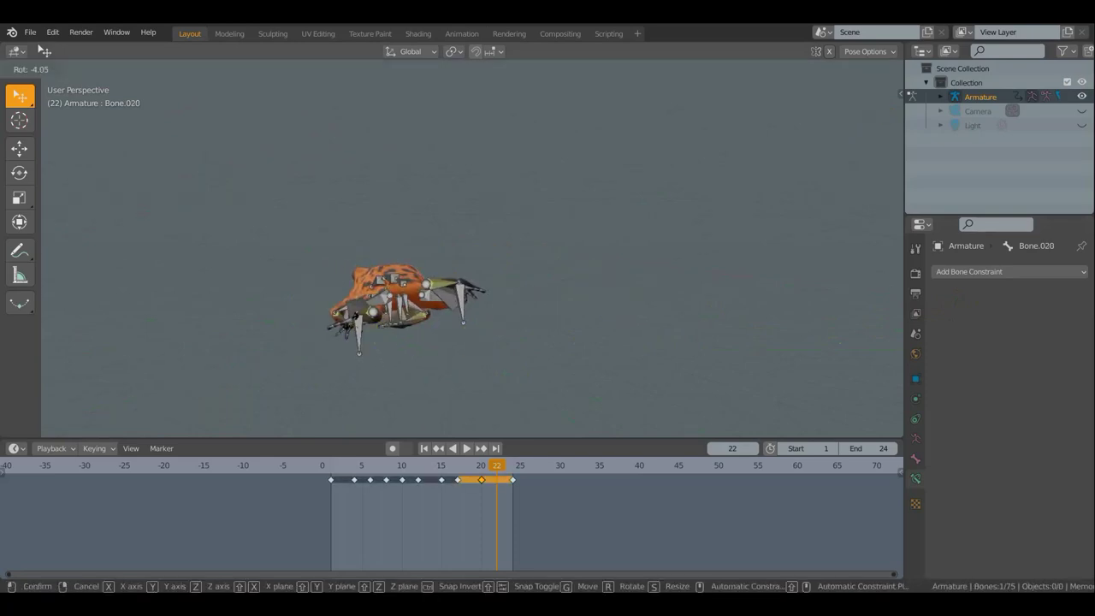
left_click(356, 335)
left_click(356, 333)
key("g")
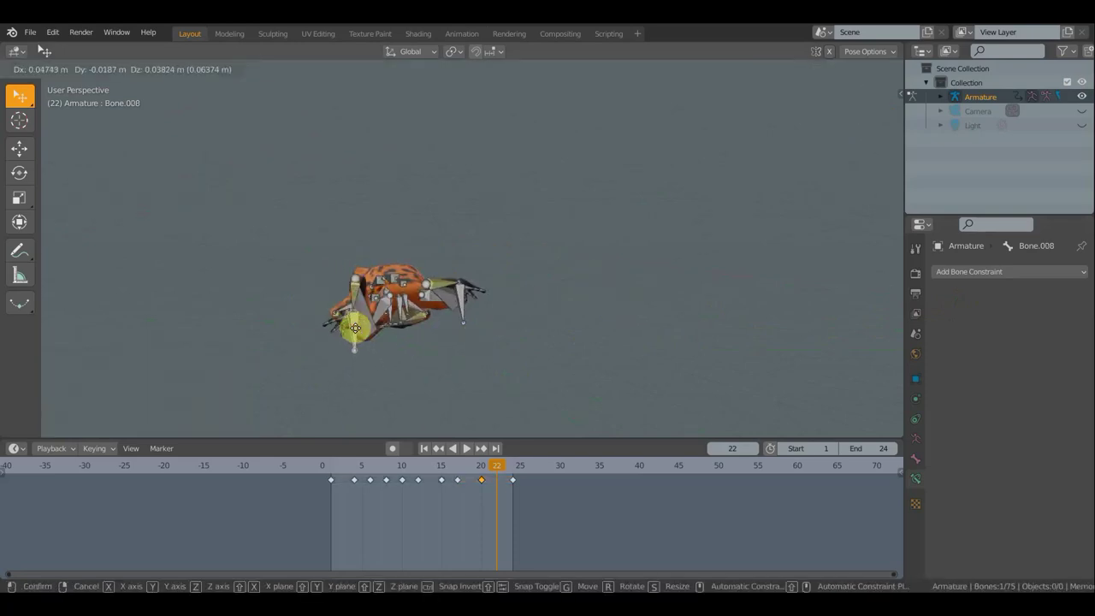
left_click(345, 330)
Shift the leg bone again and move Bone.046, checking the pose from several angles
mouse_move(345, 330)
middle_mouse_down()
mouse_move(530, 361)
mouse_move(608, 350)
mouse_move(596, 345)
middle_mouse_up()
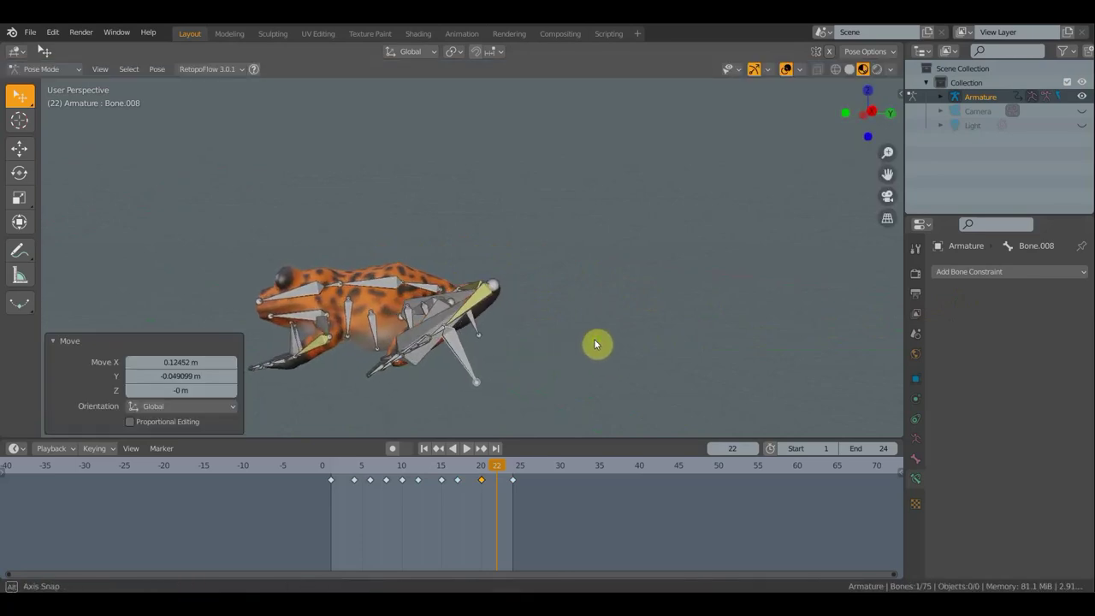
key("g")
left_click(635, 329)
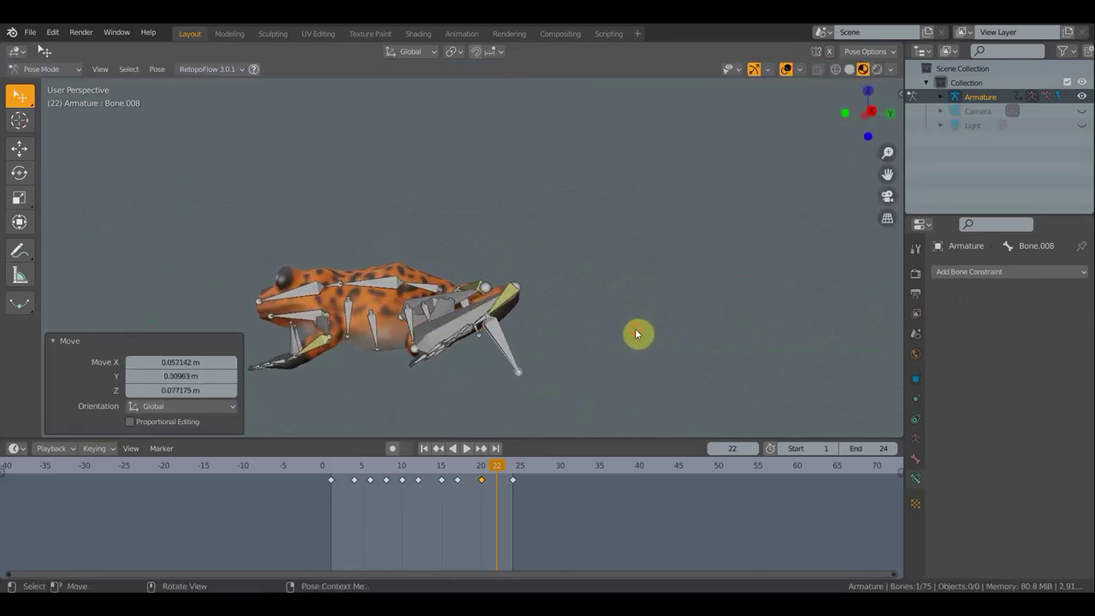
mouse_move(630, 330)
middle_mouse_down()
mouse_move(395, 350)
mouse_move(154, 346)
middle_mouse_up()
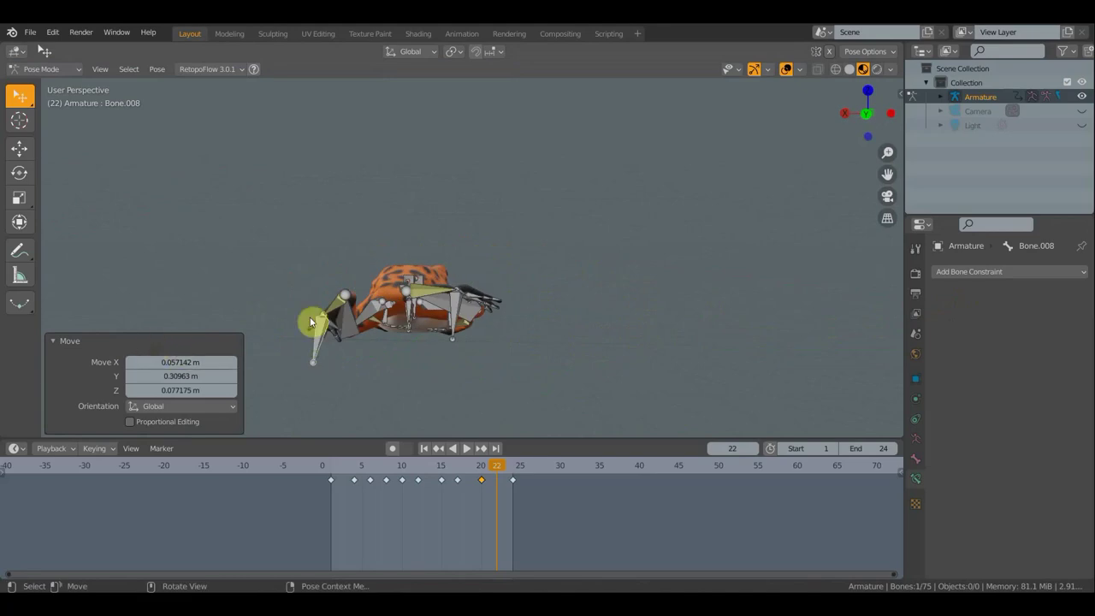
middle_click_drag(445, 322, 271, 325)
middle_click_drag(466, 313, 444, 313)
left_click_drag(452, 319, 411, 326)
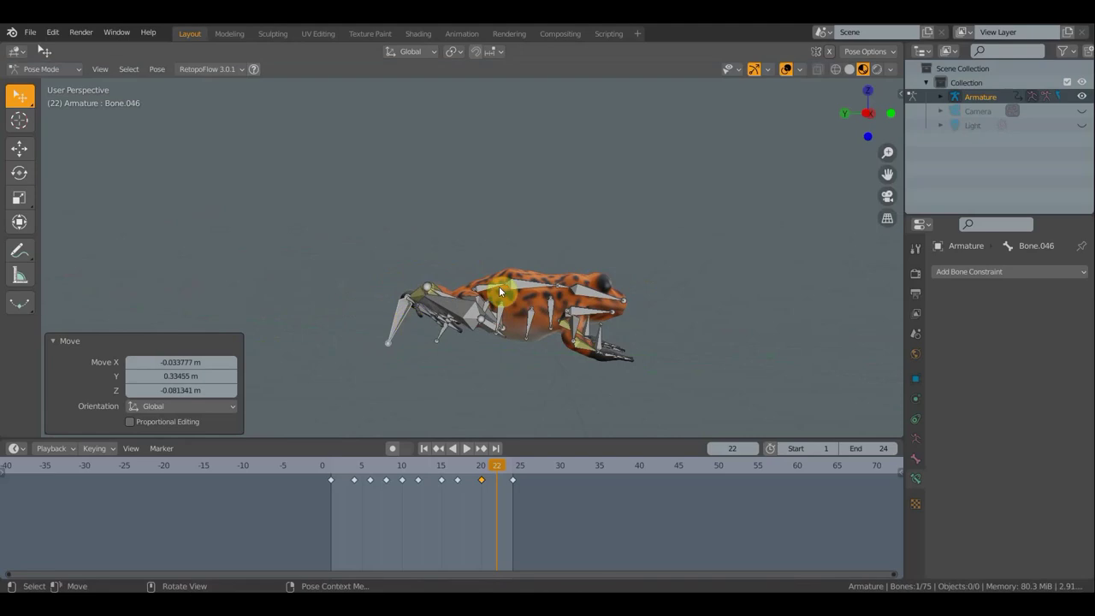
mouse_move(707, 286)
middle_mouse_down()
mouse_move(581, 313)
mouse_move(382, 313)
mouse_move(398, 272)
mouse_move(635, 264)
middle_mouse_up()
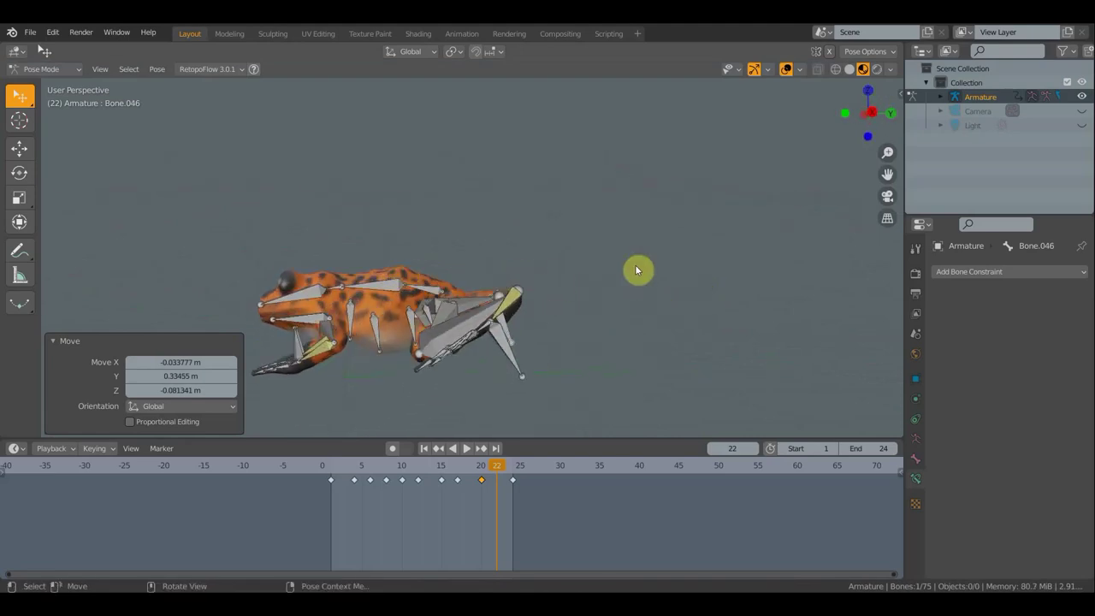
Key location and rotation of all bones at frame 22
key("a")
key("i")
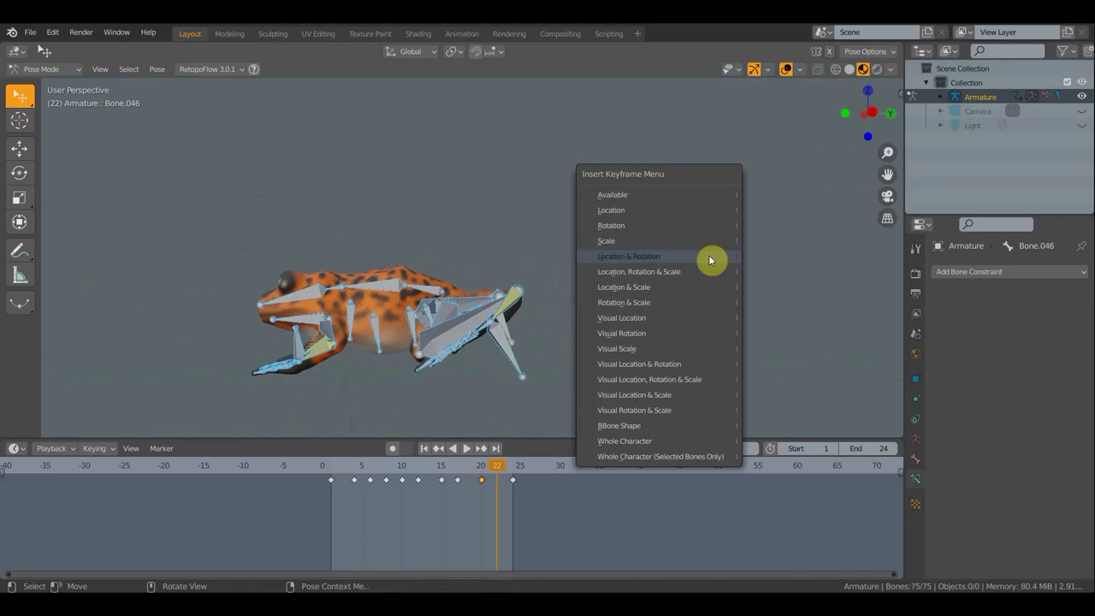
left_click(708, 256)
Play the jump with the overlays hidden, then stop it on frame 20
key("space")
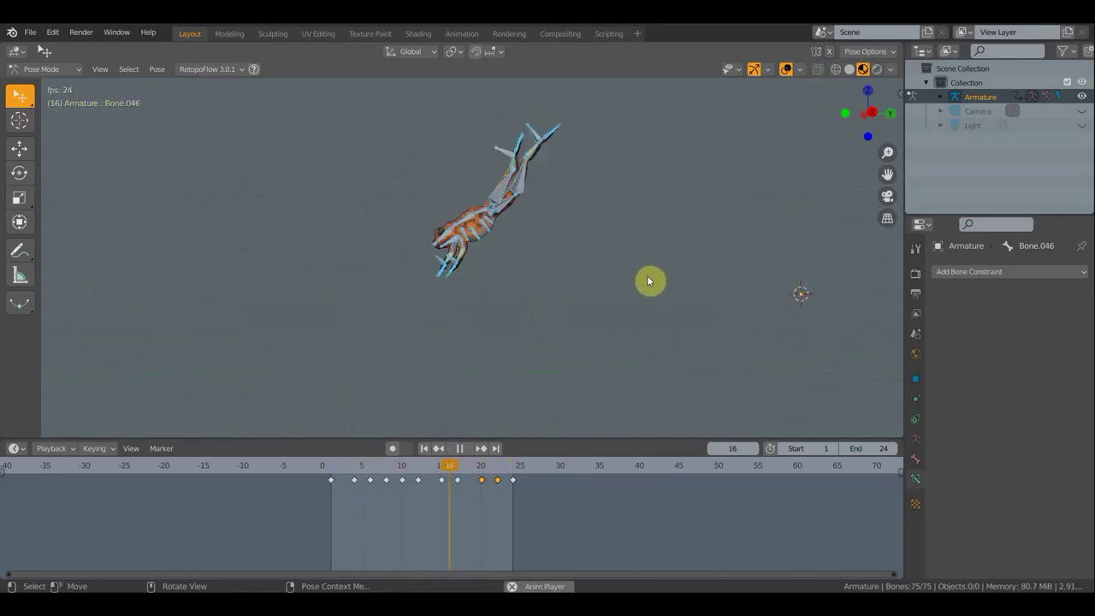
left_click(786, 68)
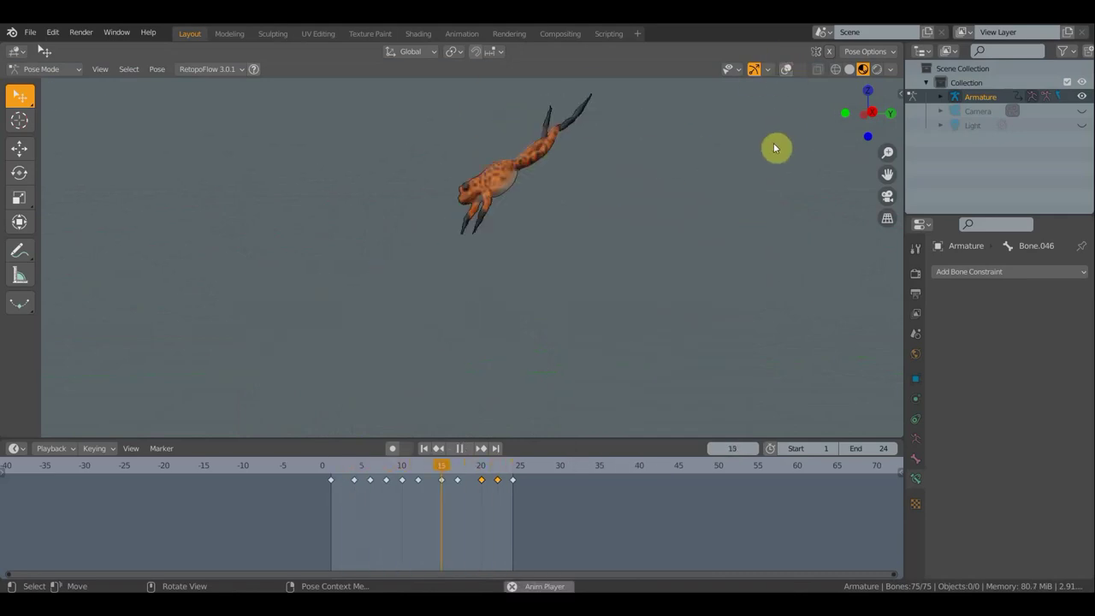
key("space")
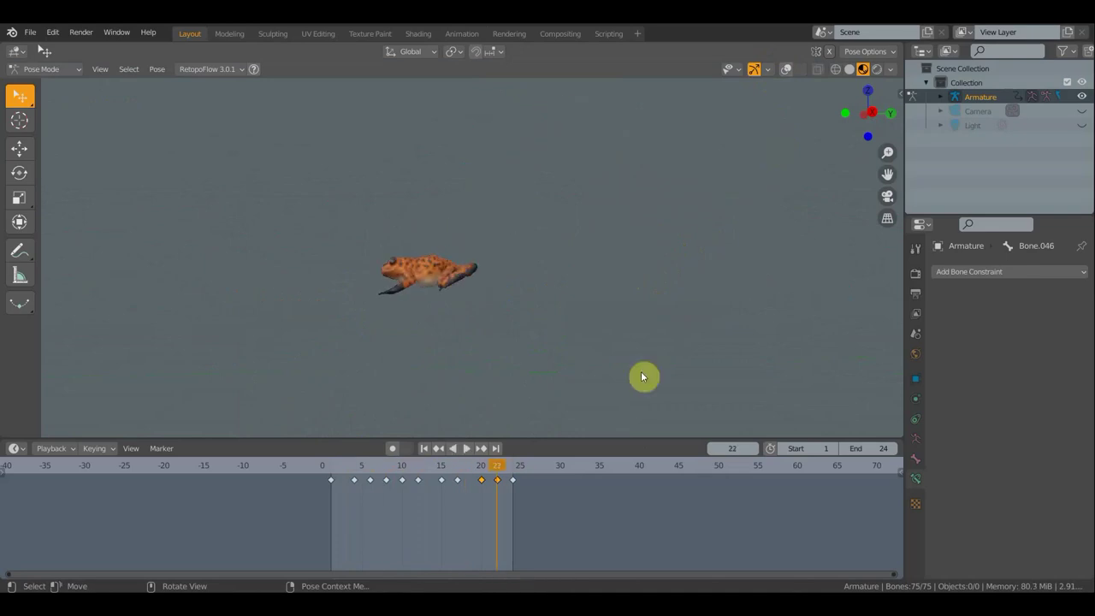
key("space")
left_click_drag(491, 469, 483, 468)
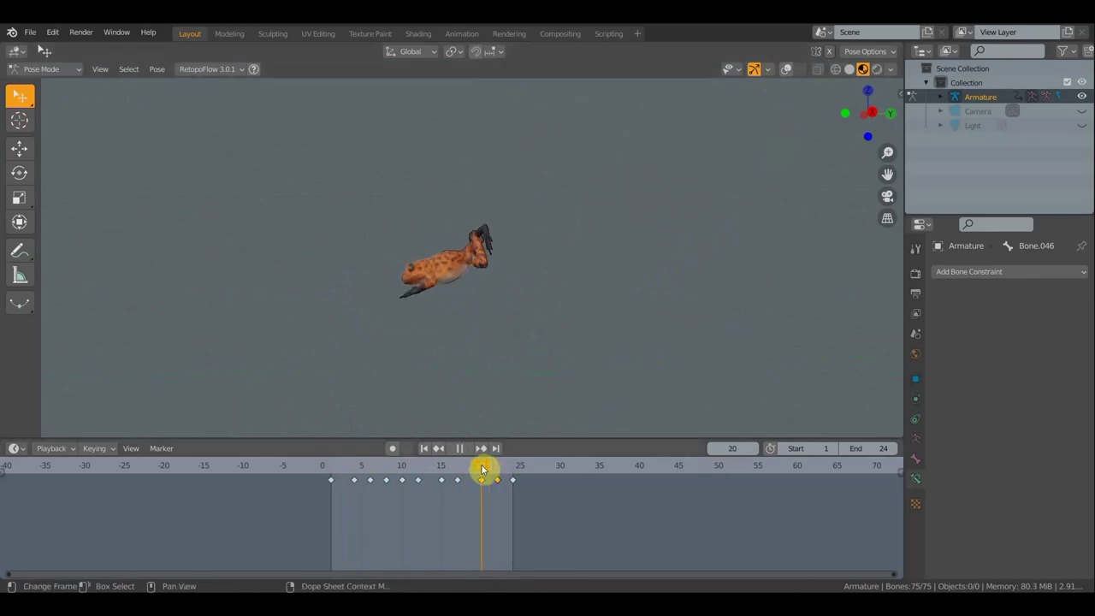
key("space")
mouse_move(559, 313)
middle_mouse_down()
mouse_move(640, 389)
mouse_move(684, 376)
mouse_move(672, 391)
middle_mouse_up()
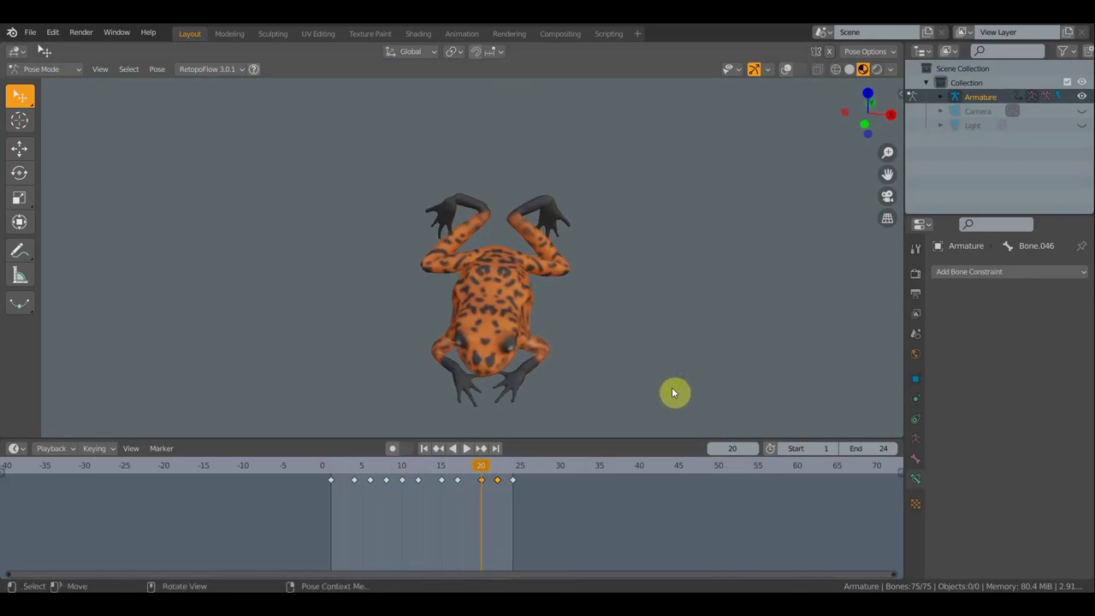
With bones shown, rotate foot bone Bone.008 29.4° and Bone.046 -48.6°
left_click(786, 68)
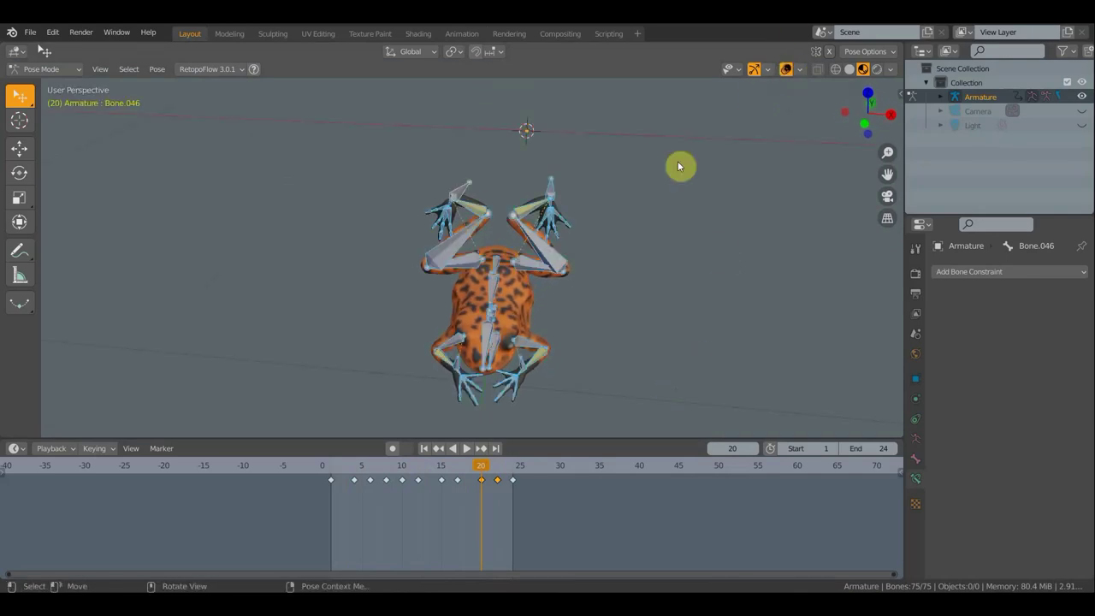
left_click(560, 187)
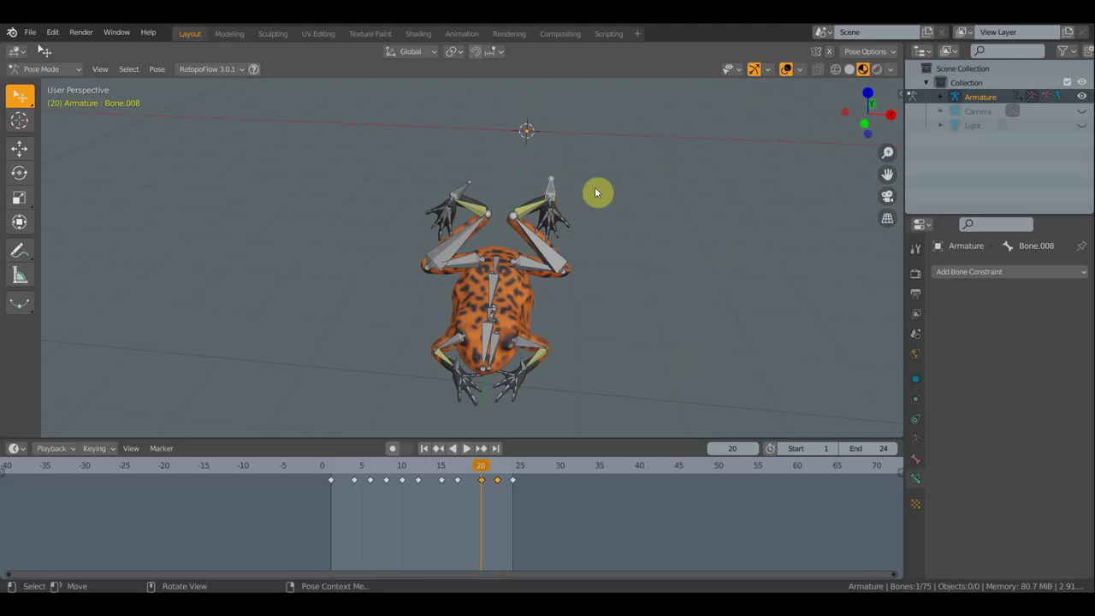
key("r")
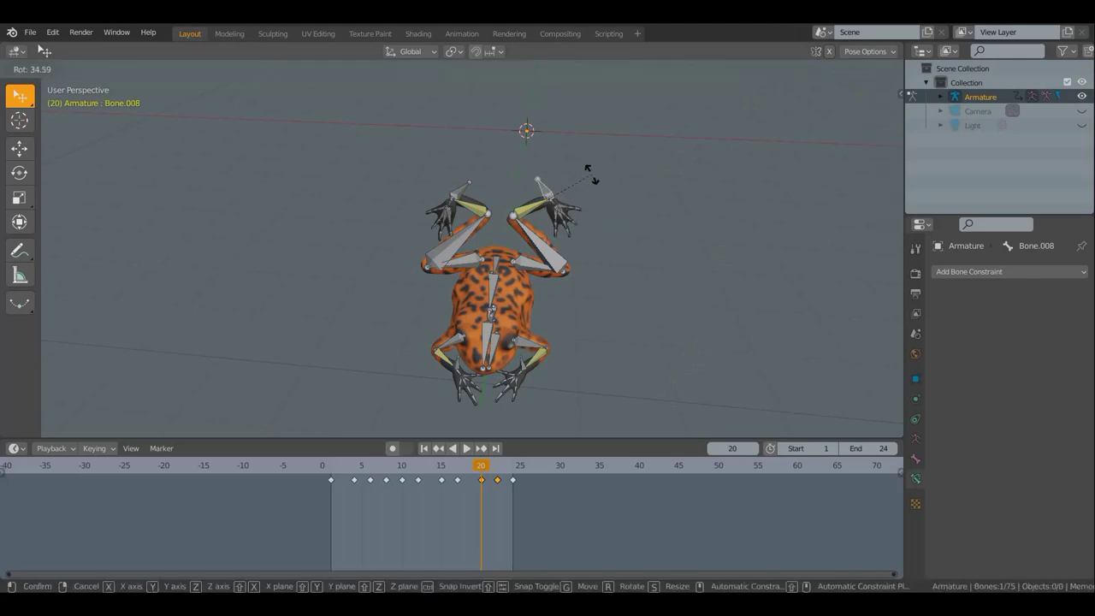
left_click(592, 177)
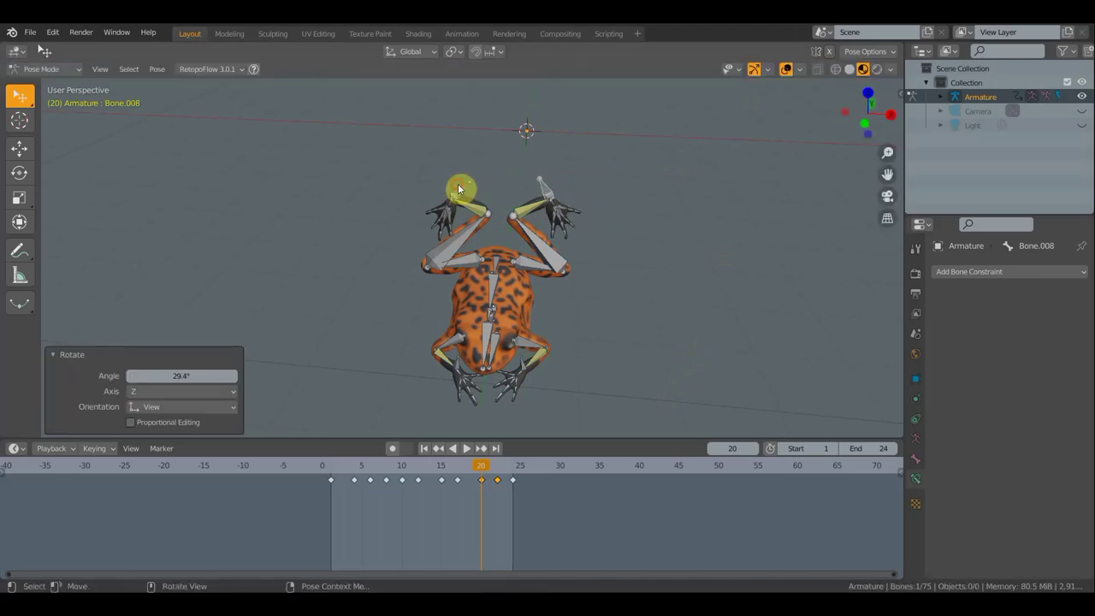
left_click(459, 188)
key("r")
left_click(480, 185)
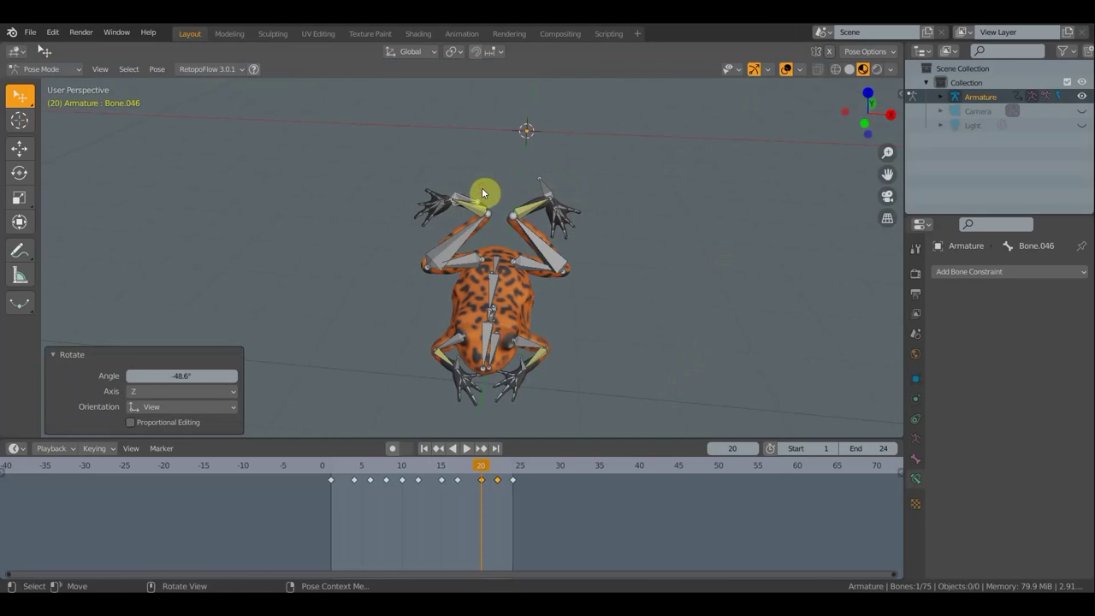
Rotate Bone.046 a further -27.2° and Bone.008 57.3°
key("r")
left_click(541, 200)
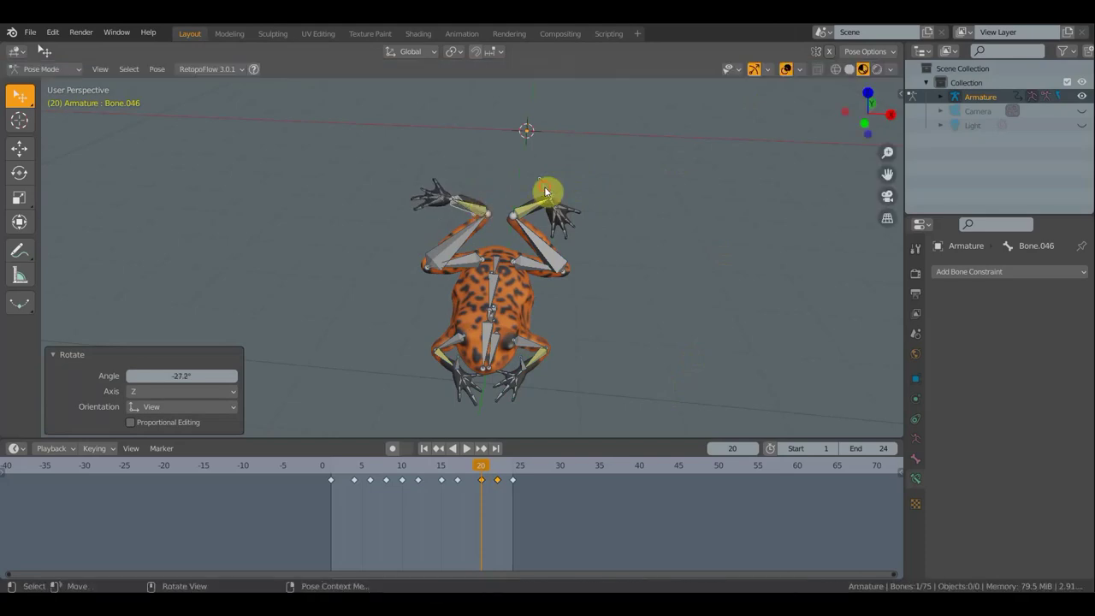
left_click(545, 192)
key("r")
left_click(513, 199)
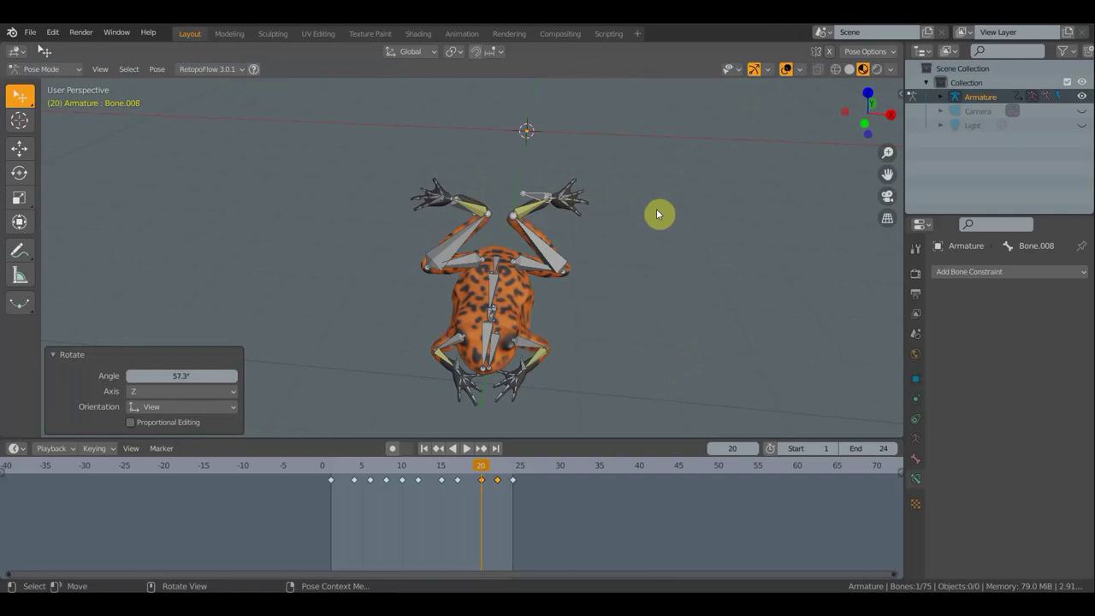
Key location and rotation of all bones at frame 20, then hide the overlays and play
key("a")
key("i")
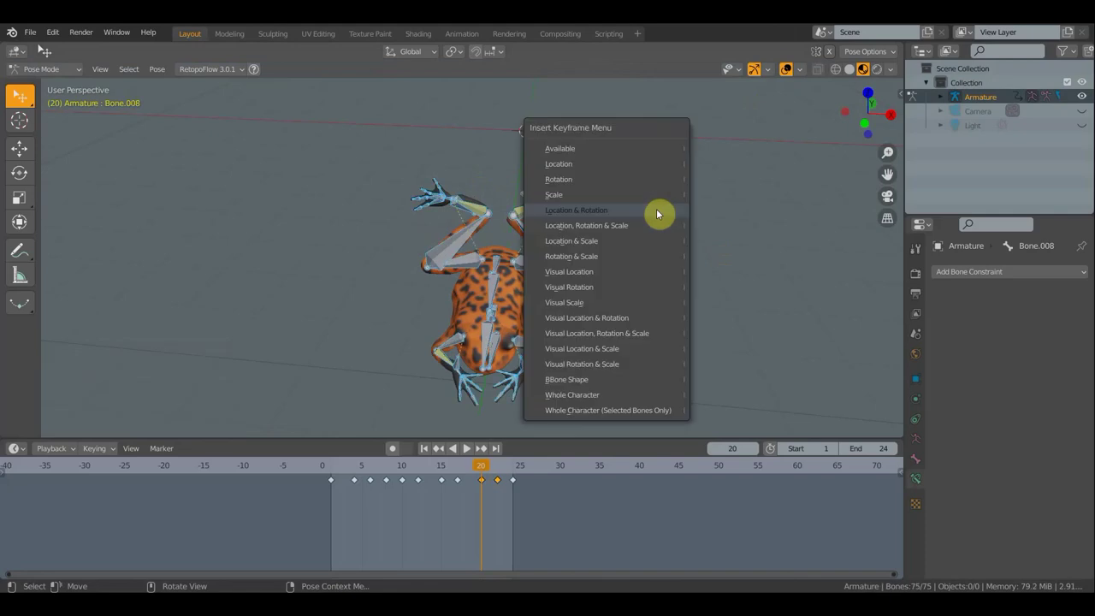
left_click(656, 213)
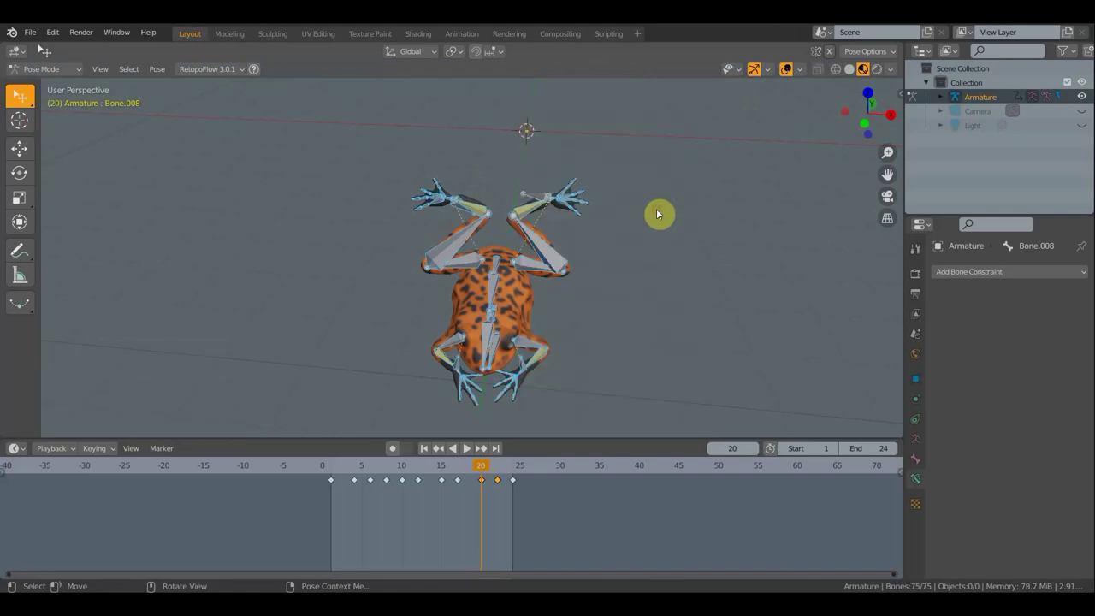
left_click(785, 69)
key("space")
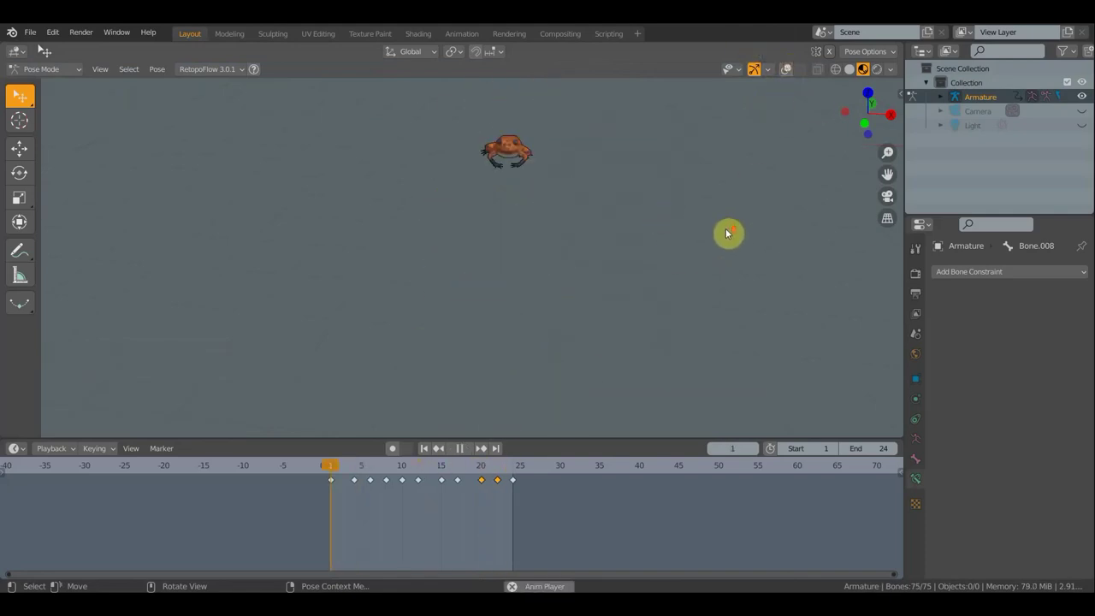
Orbit around the frog to watch the playing jump from the front and another angle
middle_click_drag(707, 203, 728, 164)
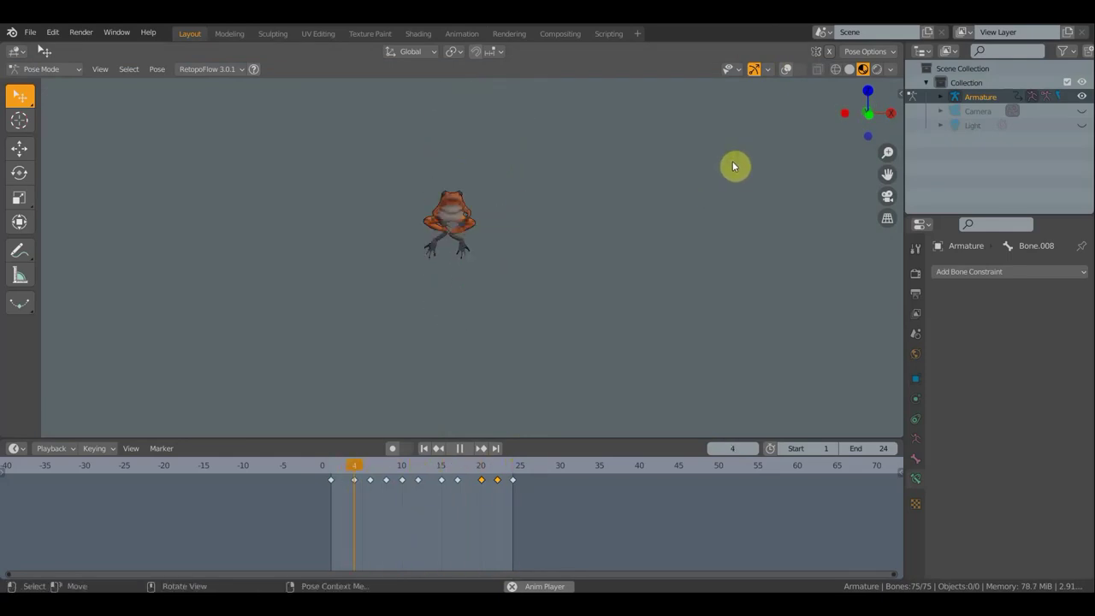
mouse_move(624, 210)
middle_mouse_down()
mouse_move(203, 214)
mouse_move(224, 230)
middle_mouse_up()
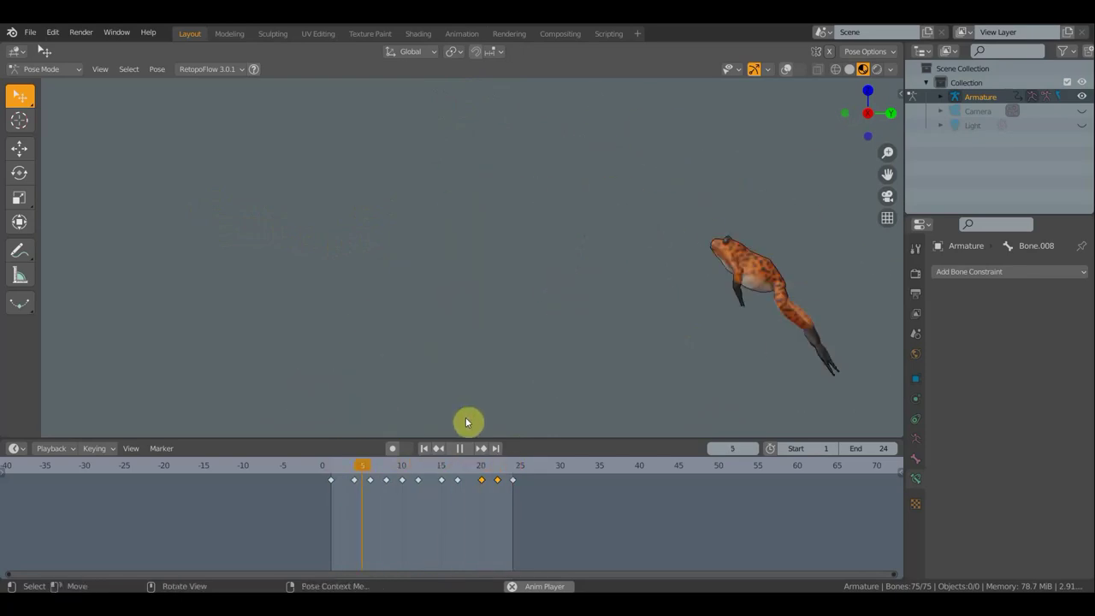
Stop playback and key location and rotation at frames 13 and 18
left_click(459, 448)
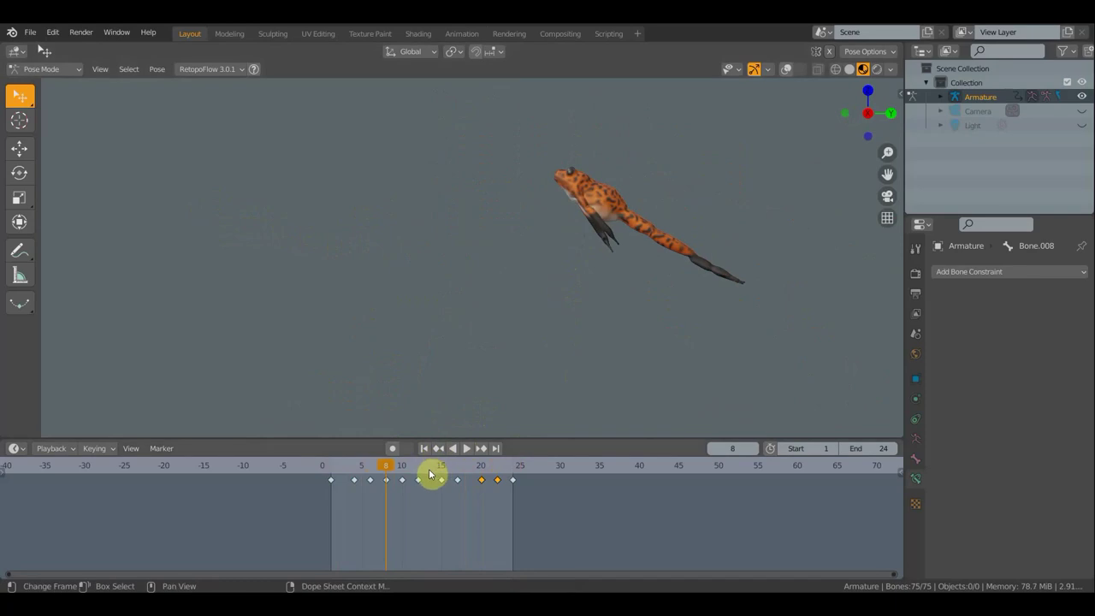
left_click(431, 473)
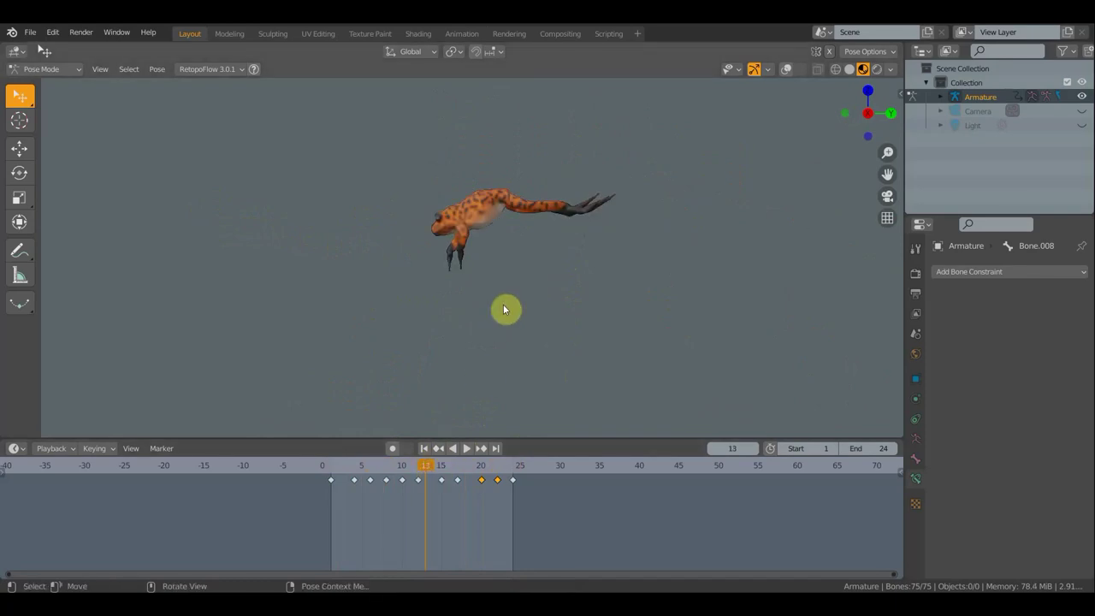
key("i")
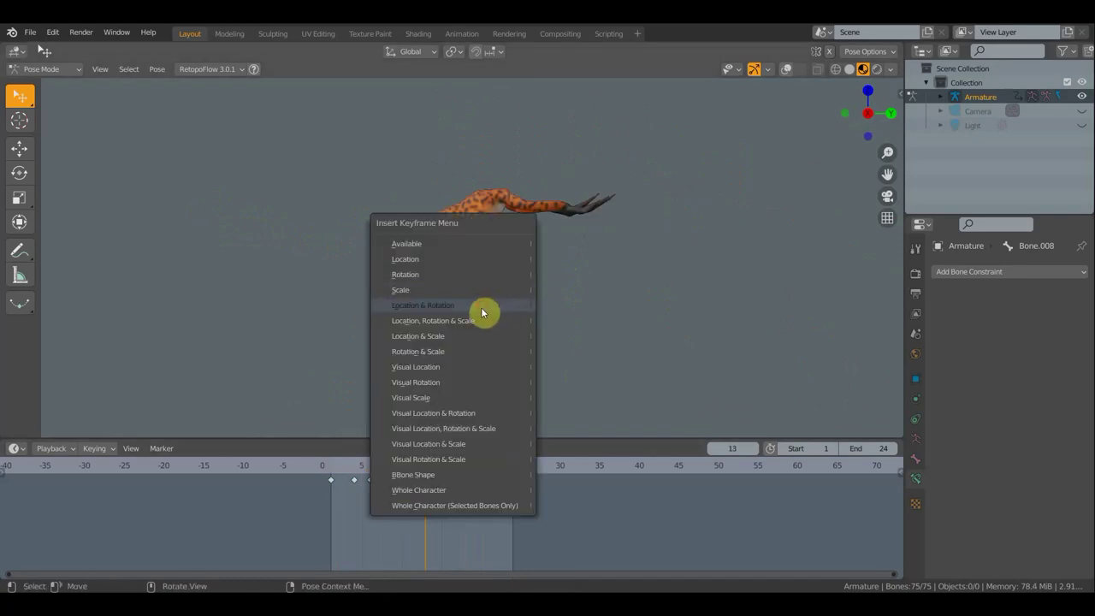
left_click(482, 304)
left_click(429, 472)
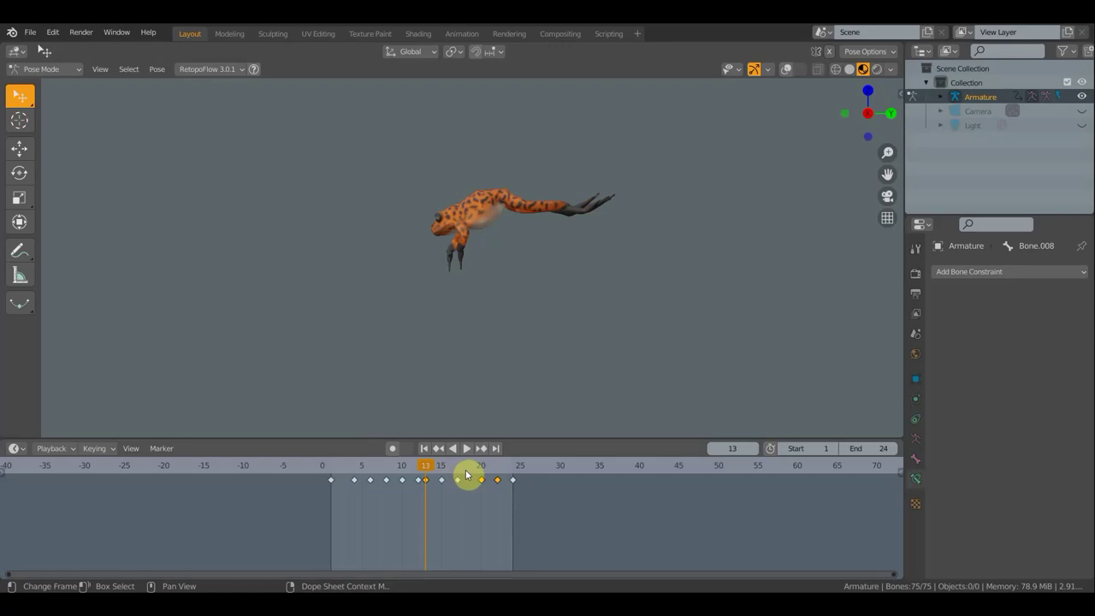
left_click(469, 471)
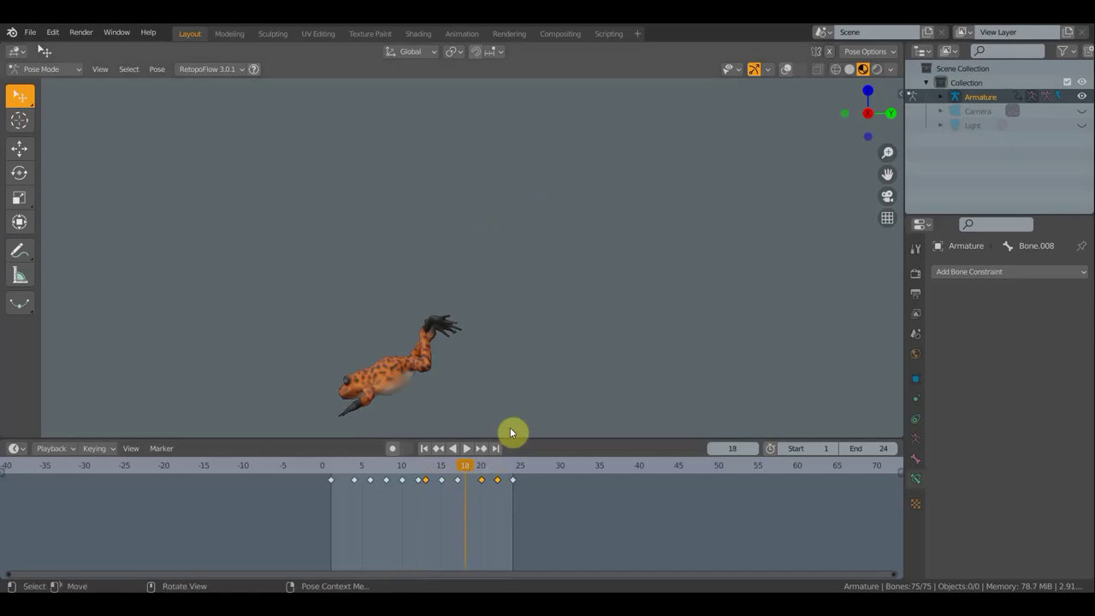
key("i")
left_click(551, 360)
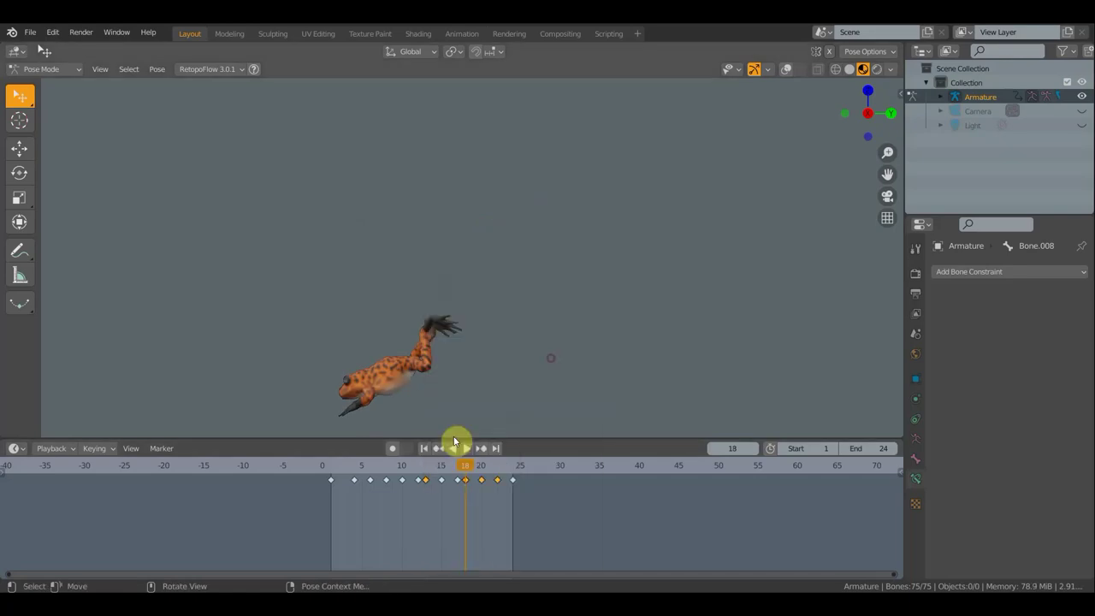
Key location and rotation at frames 9, 3, 5 and 2
left_click(393, 473)
key("i")
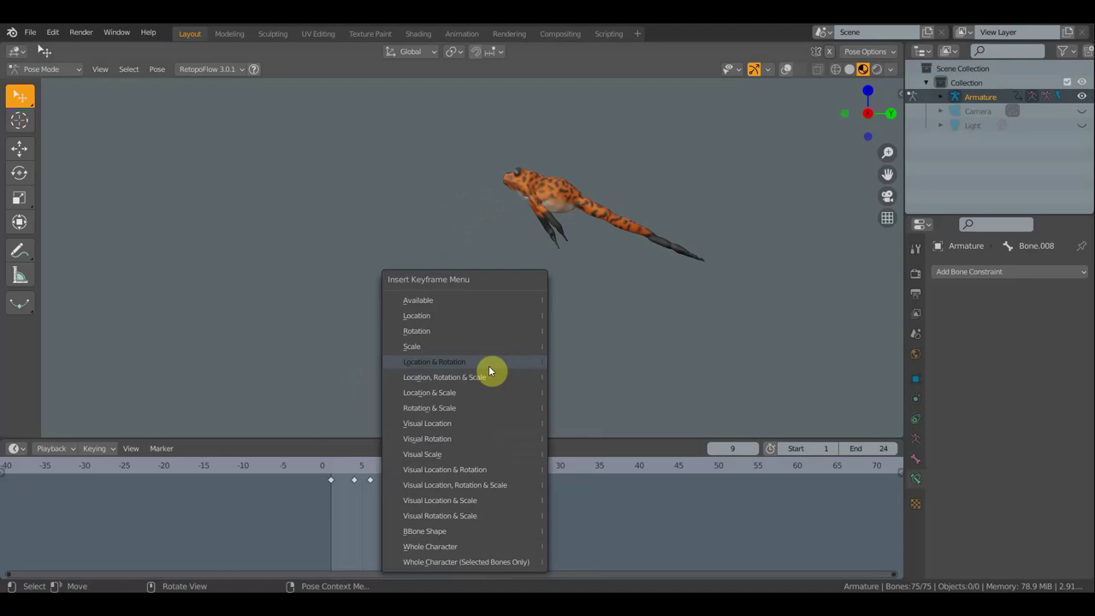
left_click(489, 368)
left_click(347, 473)
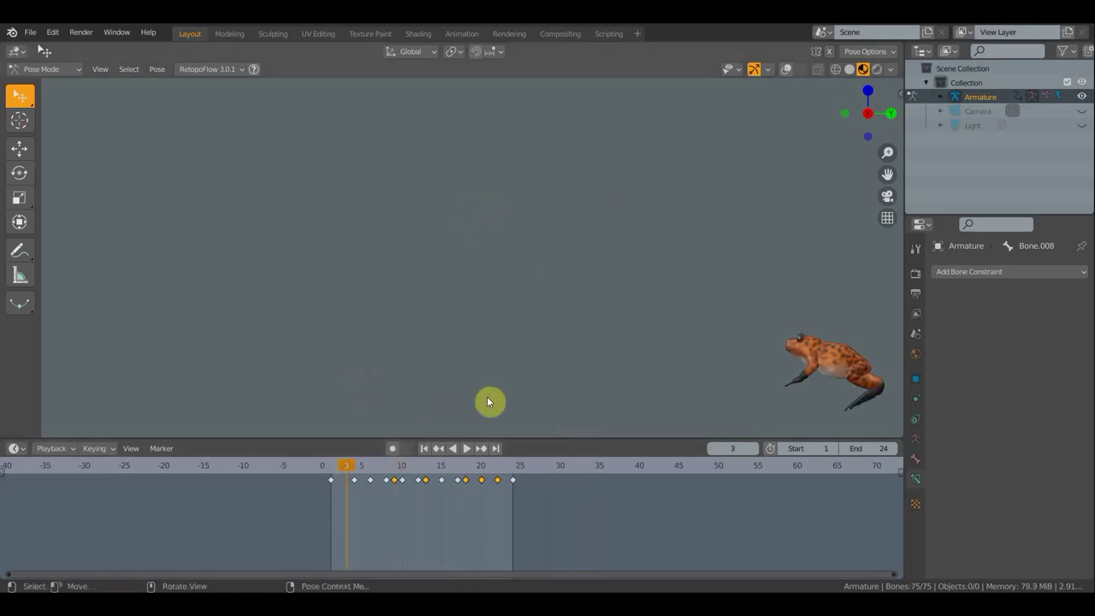
key("i")
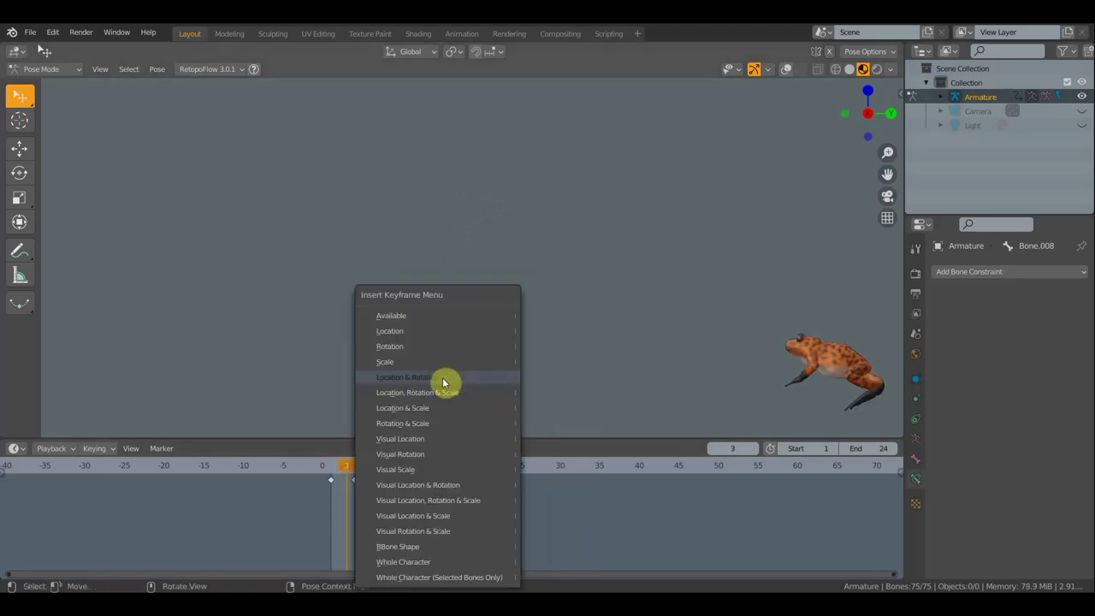
left_click(442, 381)
left_click(366, 474)
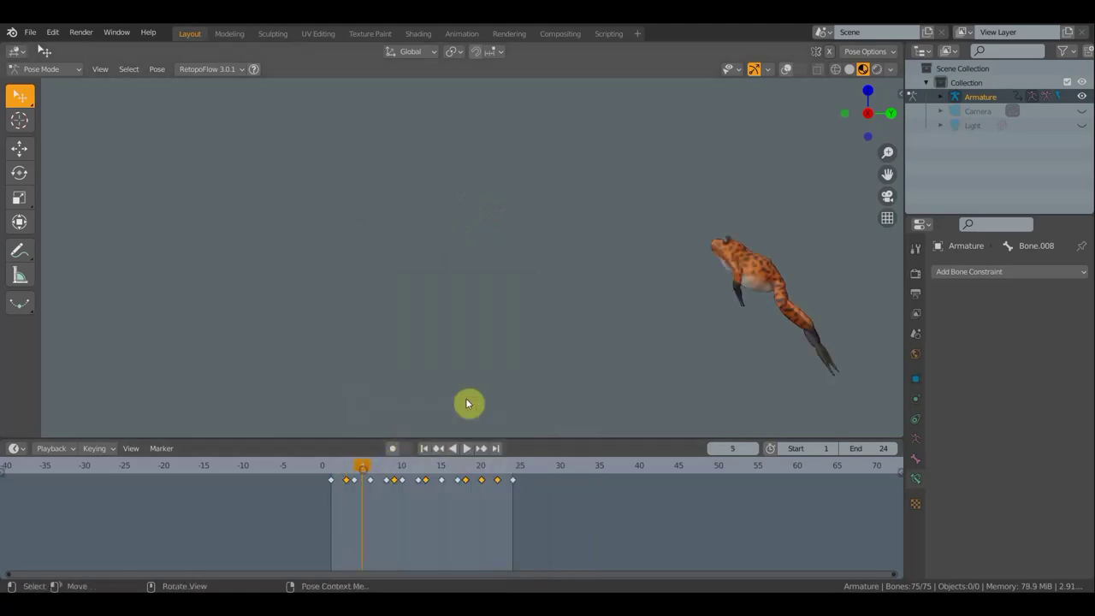
key("i")
left_click(456, 380)
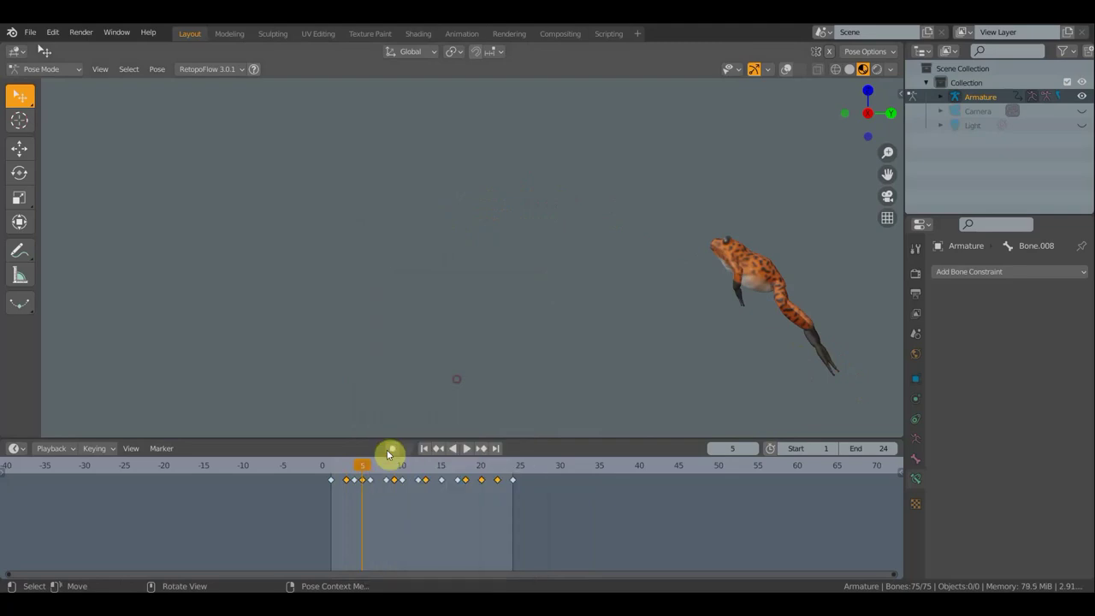
left_click(340, 474)
key("i")
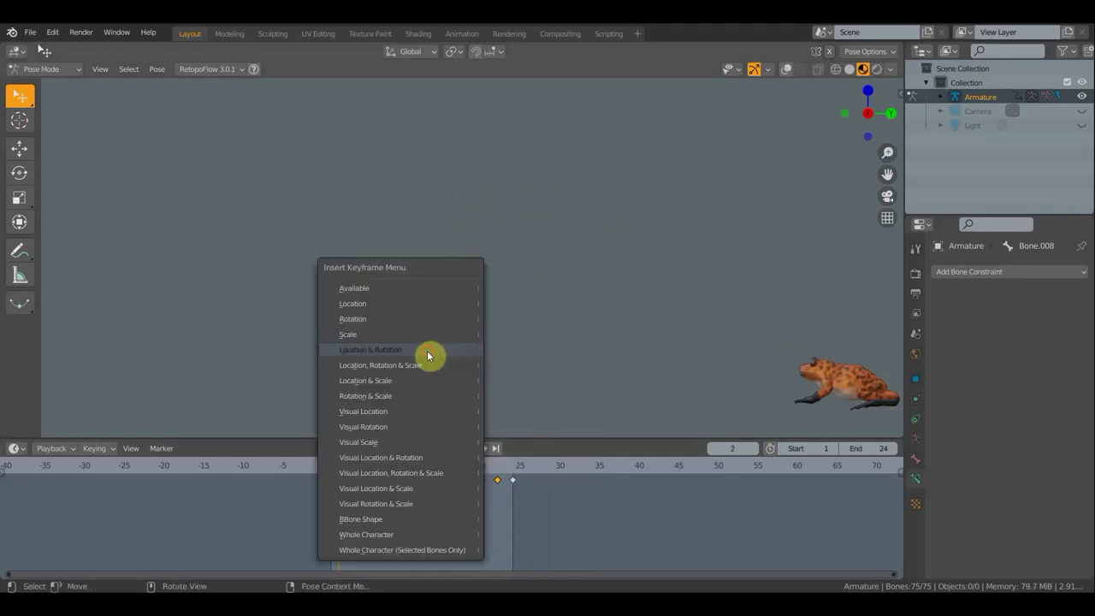
left_click(447, 351)
Key location and rotation at frames 7, 11 and 14
left_click(384, 475)
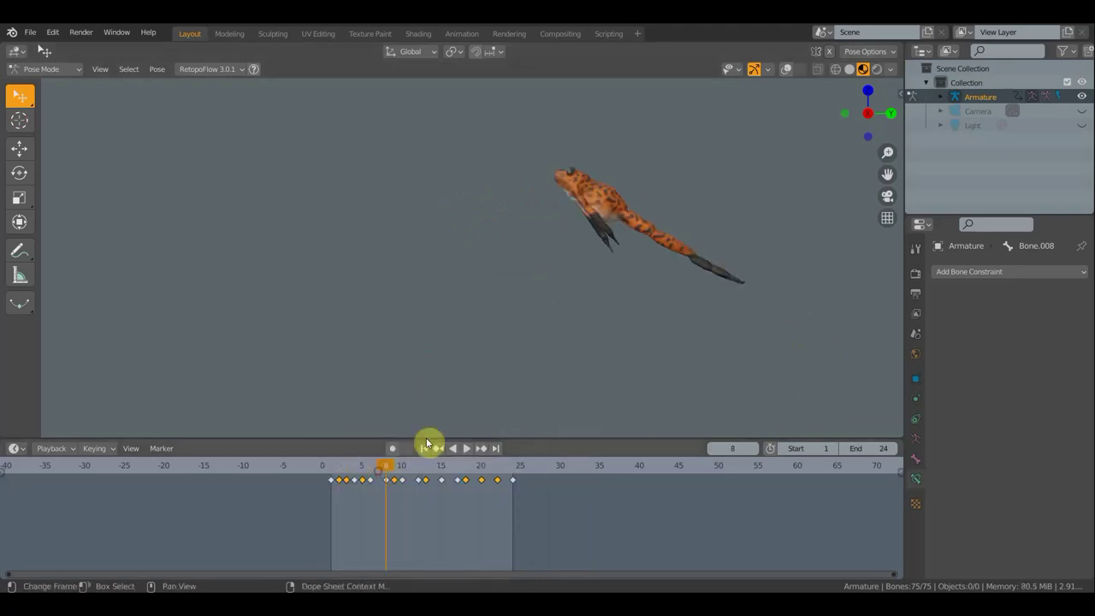
left_click(377, 473)
key("i")
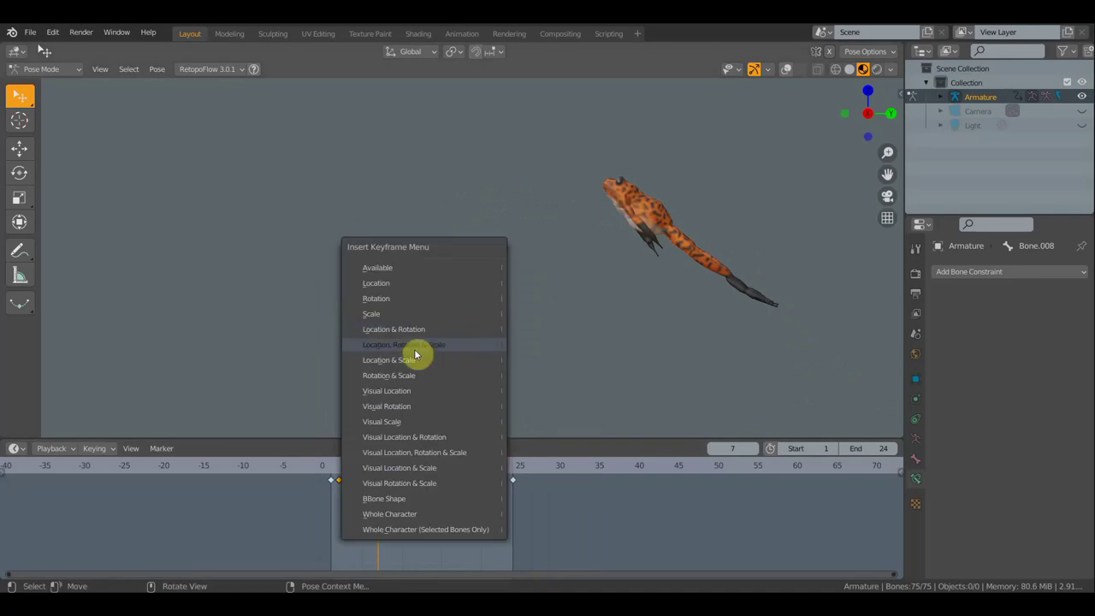
left_click(422, 335)
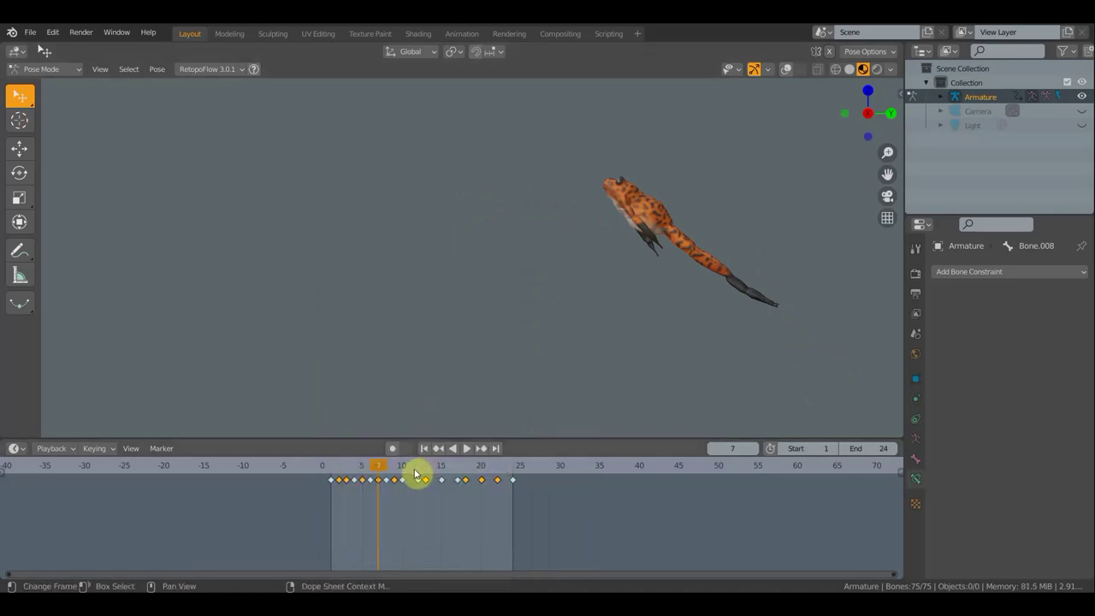
left_click(411, 476)
key("i")
left_click(463, 381)
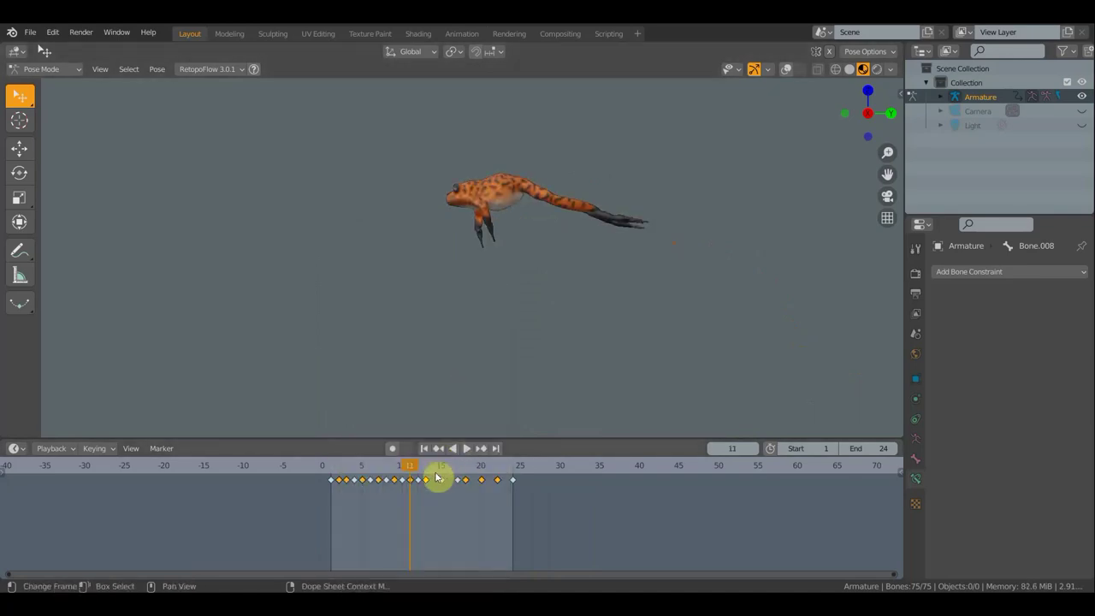
left_click(434, 475)
key("i")
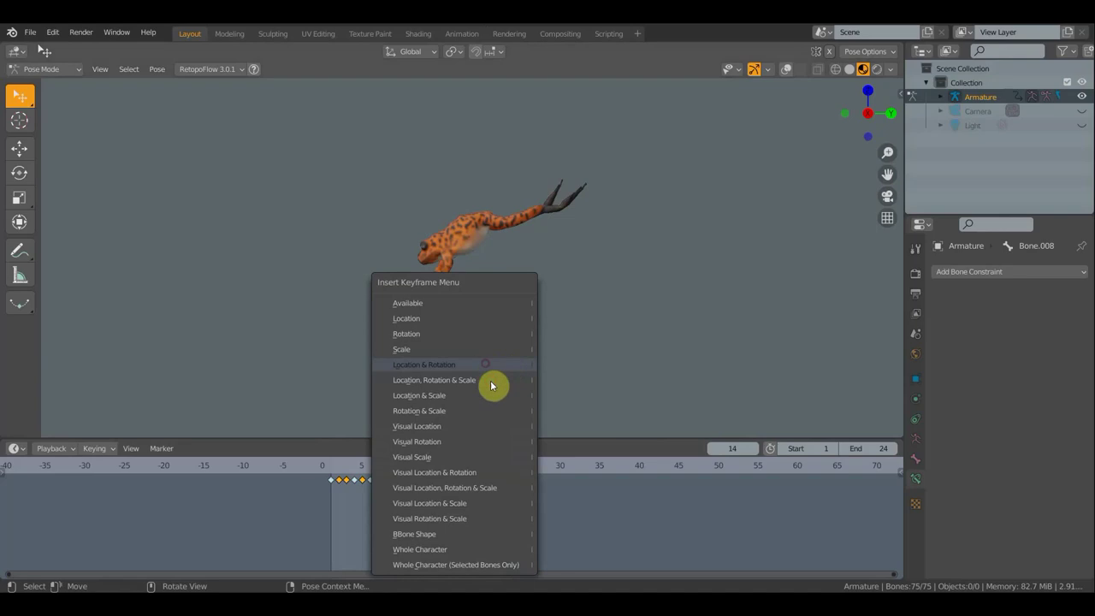
left_click(490, 376)
Key location and rotation at frames 16, 19 and 21
left_click(447, 469)
key("i")
left_click(508, 376)
left_click(473, 473)
key("i")
left_click(534, 351)
left_click(490, 475)
key("i")
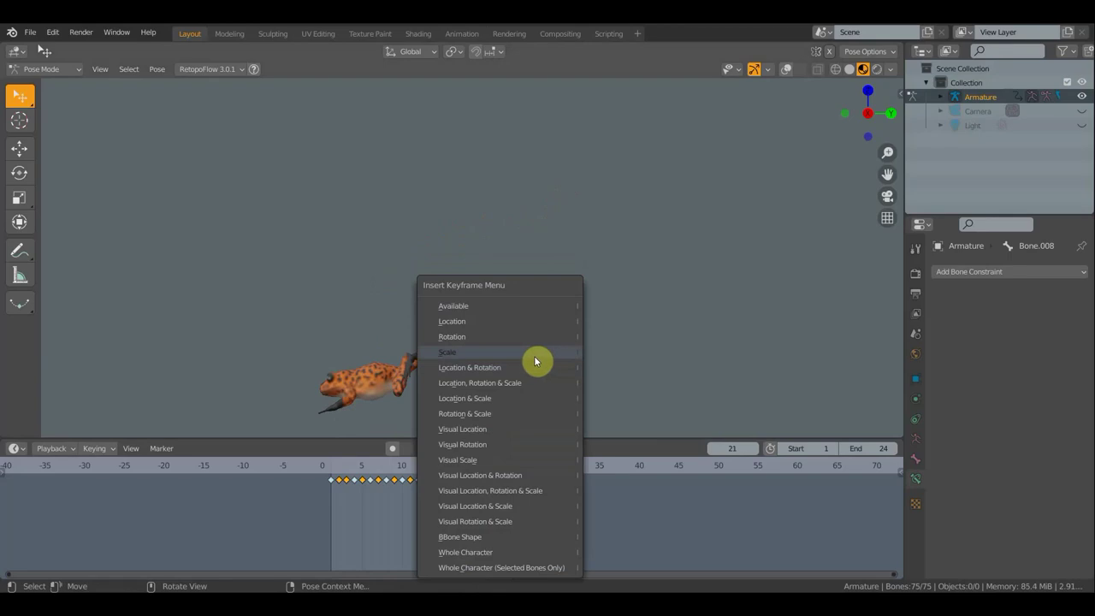
left_click(524, 372)
left_click(504, 476)
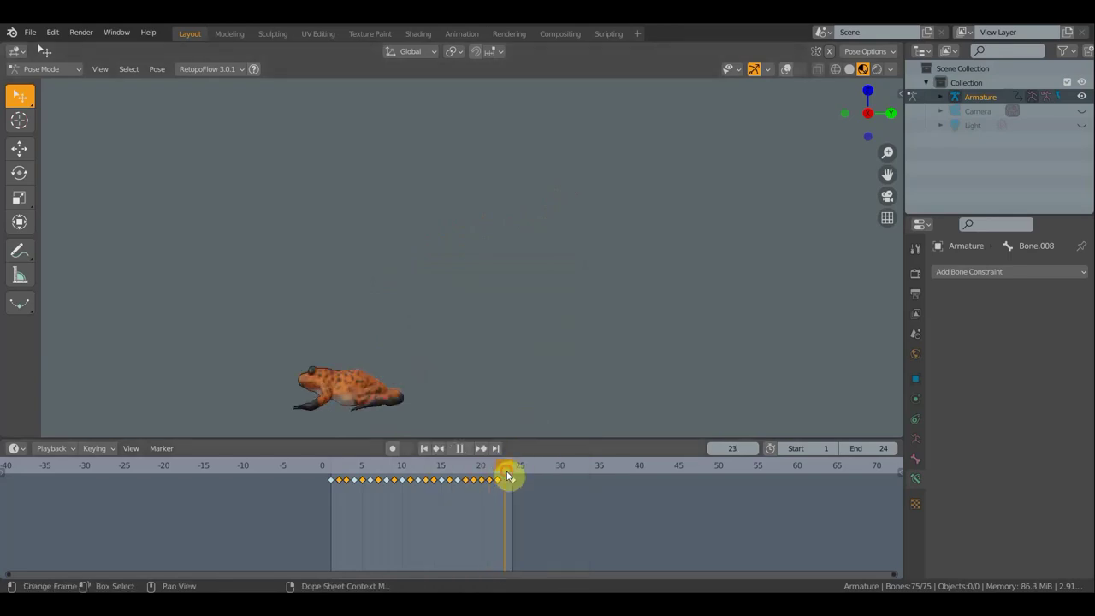
Key location and rotation at frame 23 and play the jump with the overlays hidden
key("i")
left_click(561, 364)
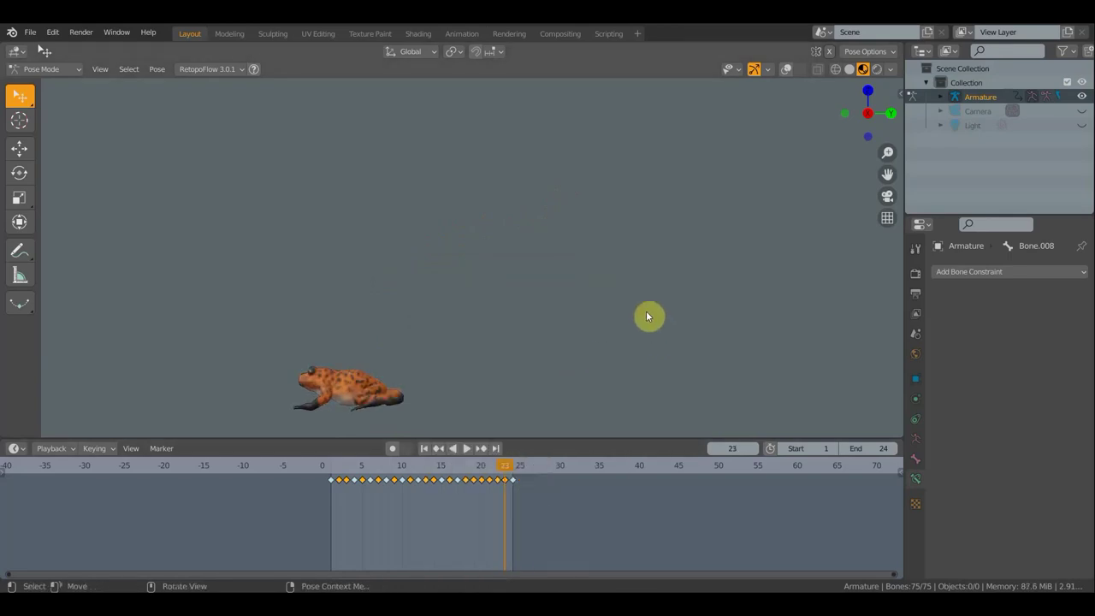
key("space")
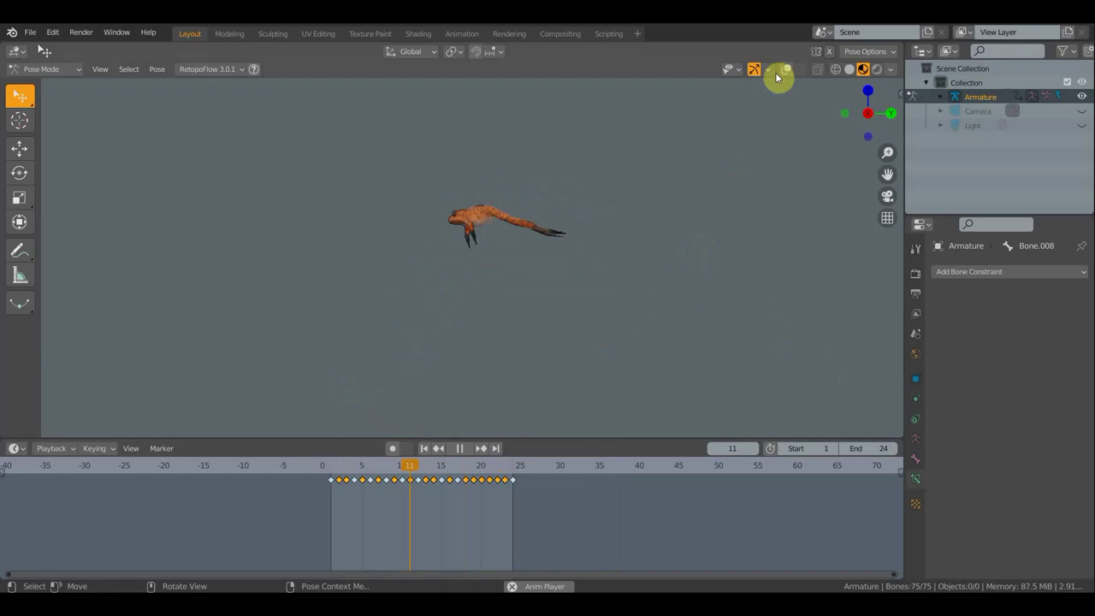
left_click(786, 68)
left_click(786, 70)
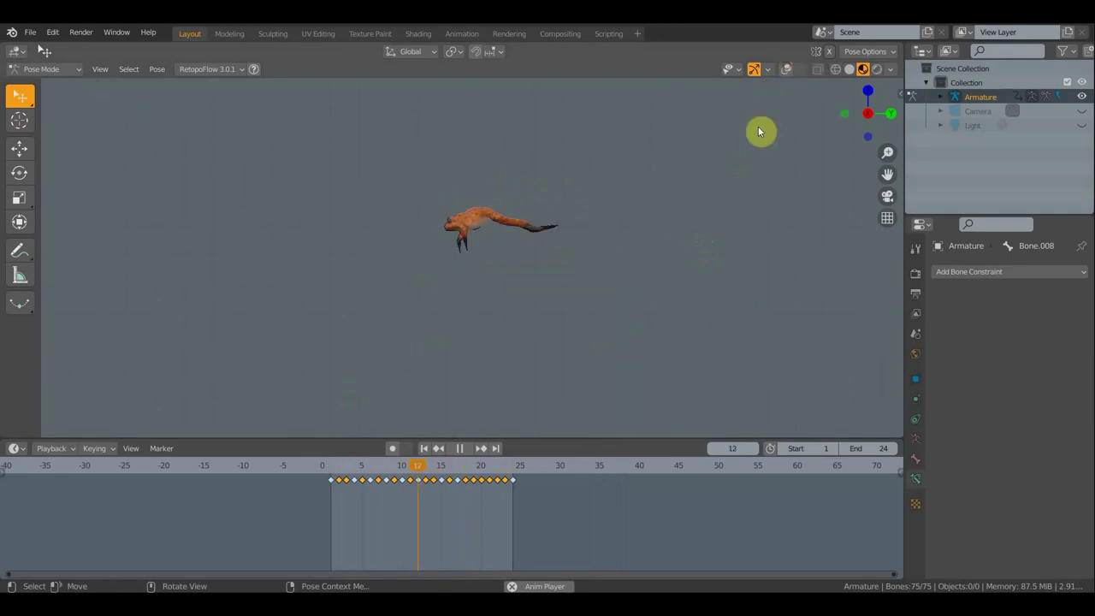